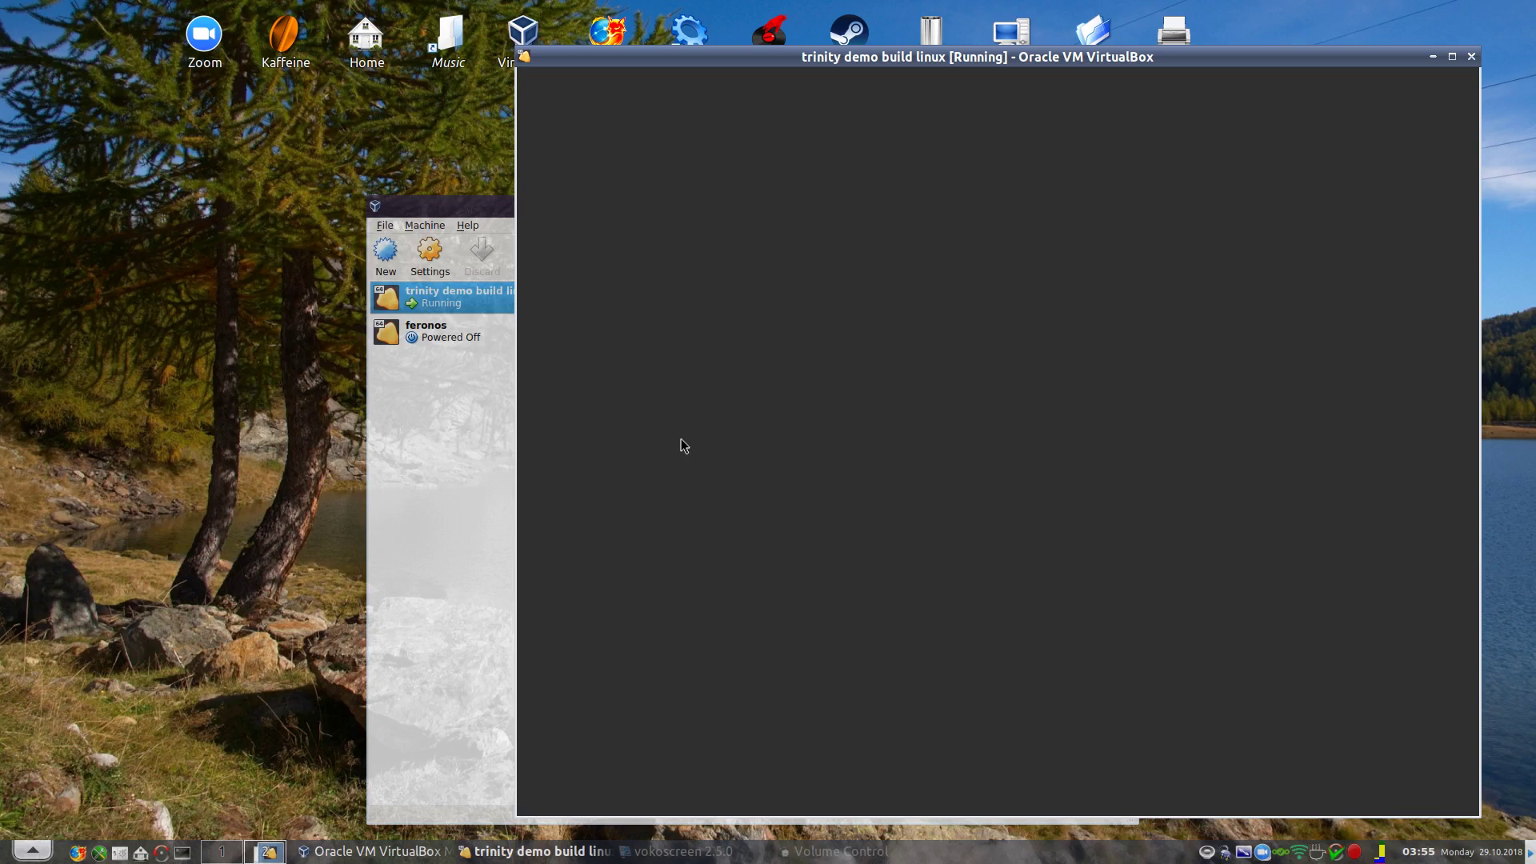
- Launch Firefox in the guest from the desktop menu's Applications > Internet entry
{"action": "right_click", "coordinate": [805, 193]}
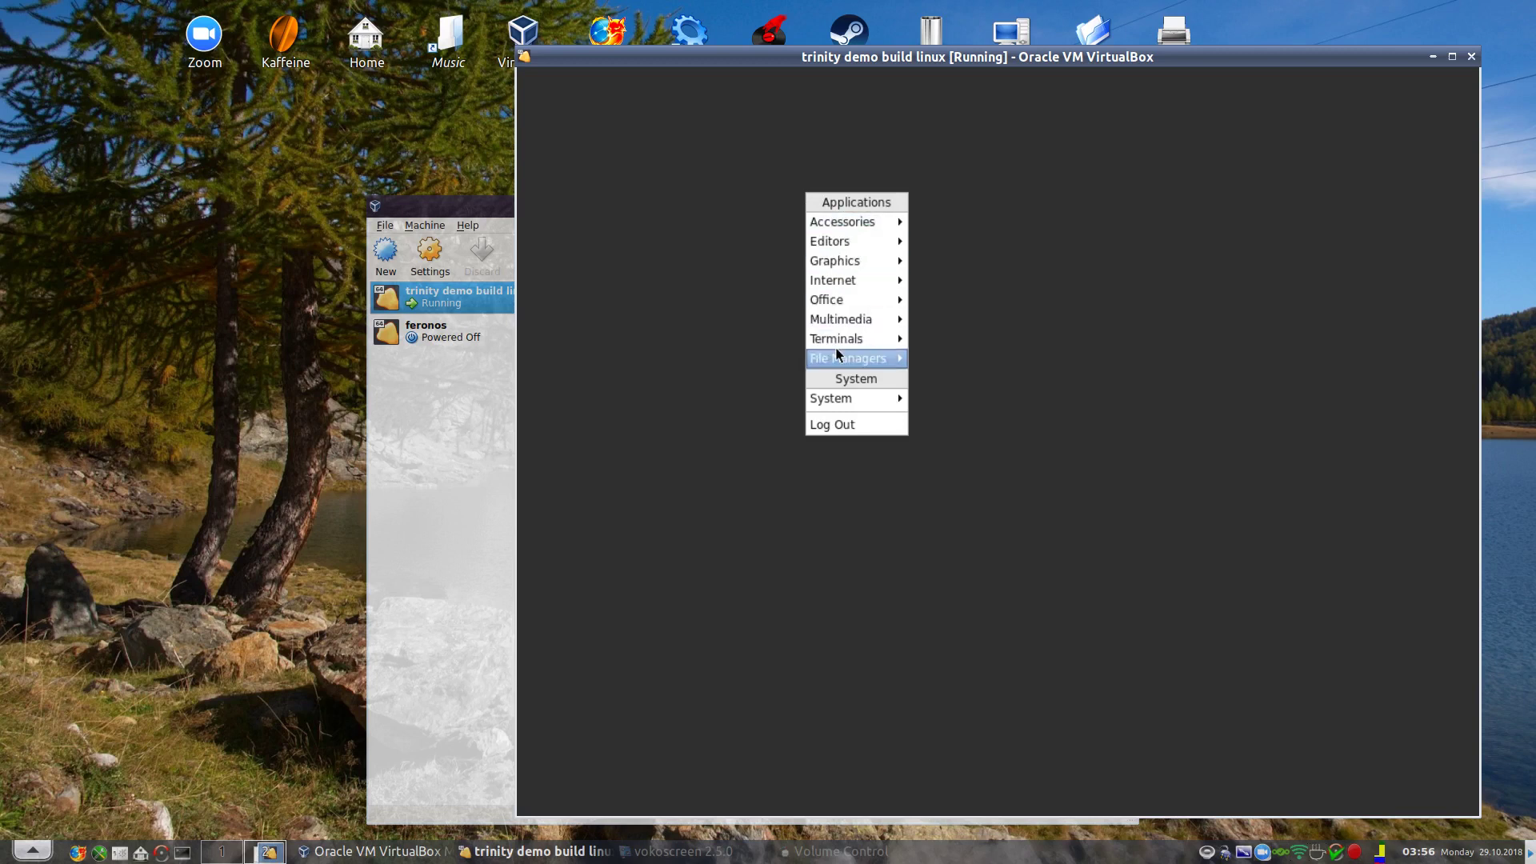
{"action": "mouse_move", "coordinate": [833, 340]}
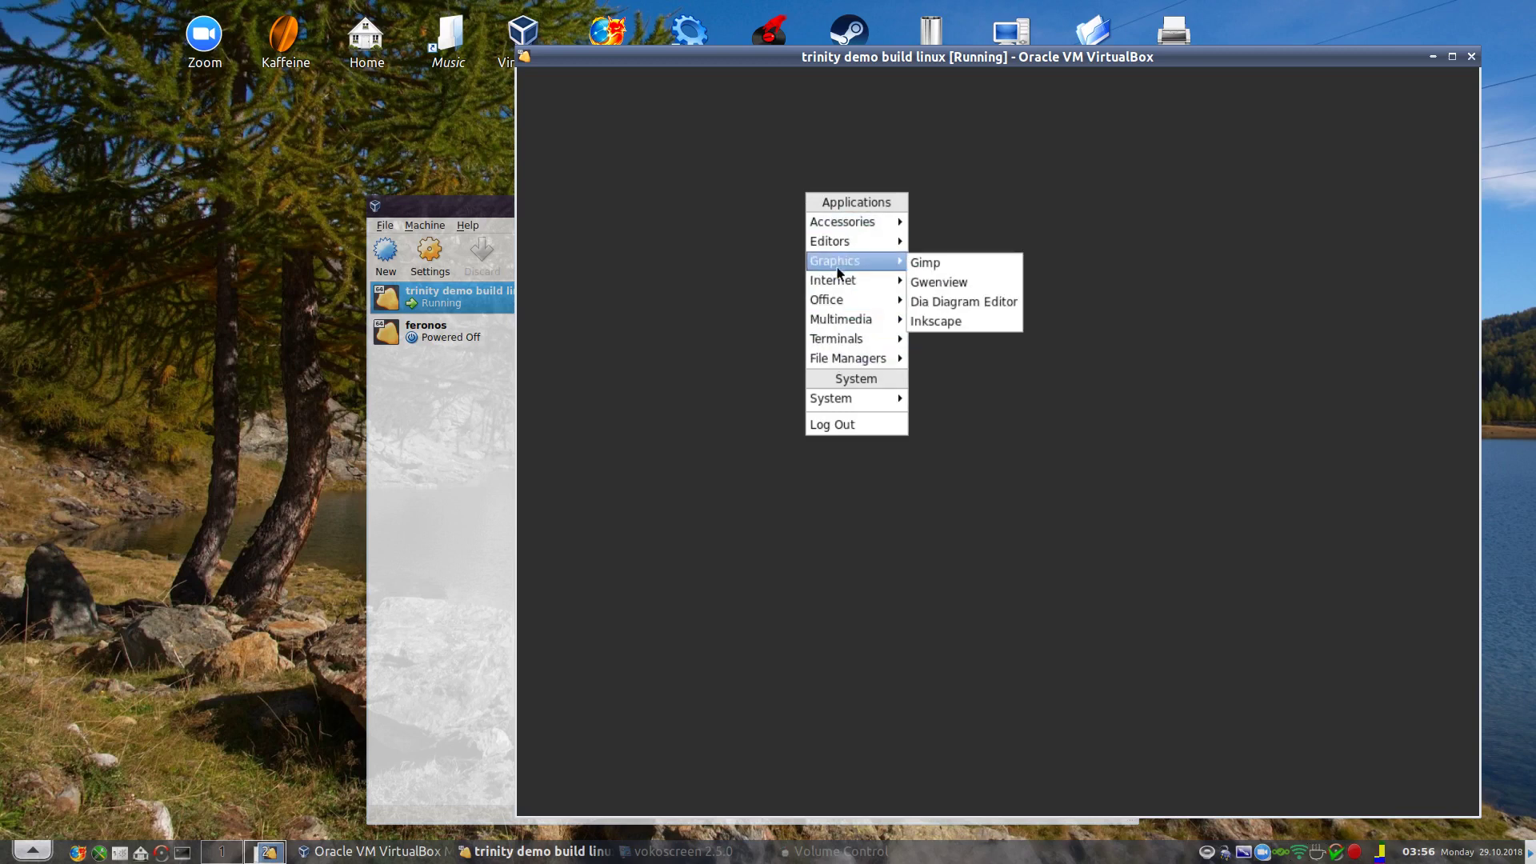
{"action": "mouse_move", "coordinate": [838, 279]}
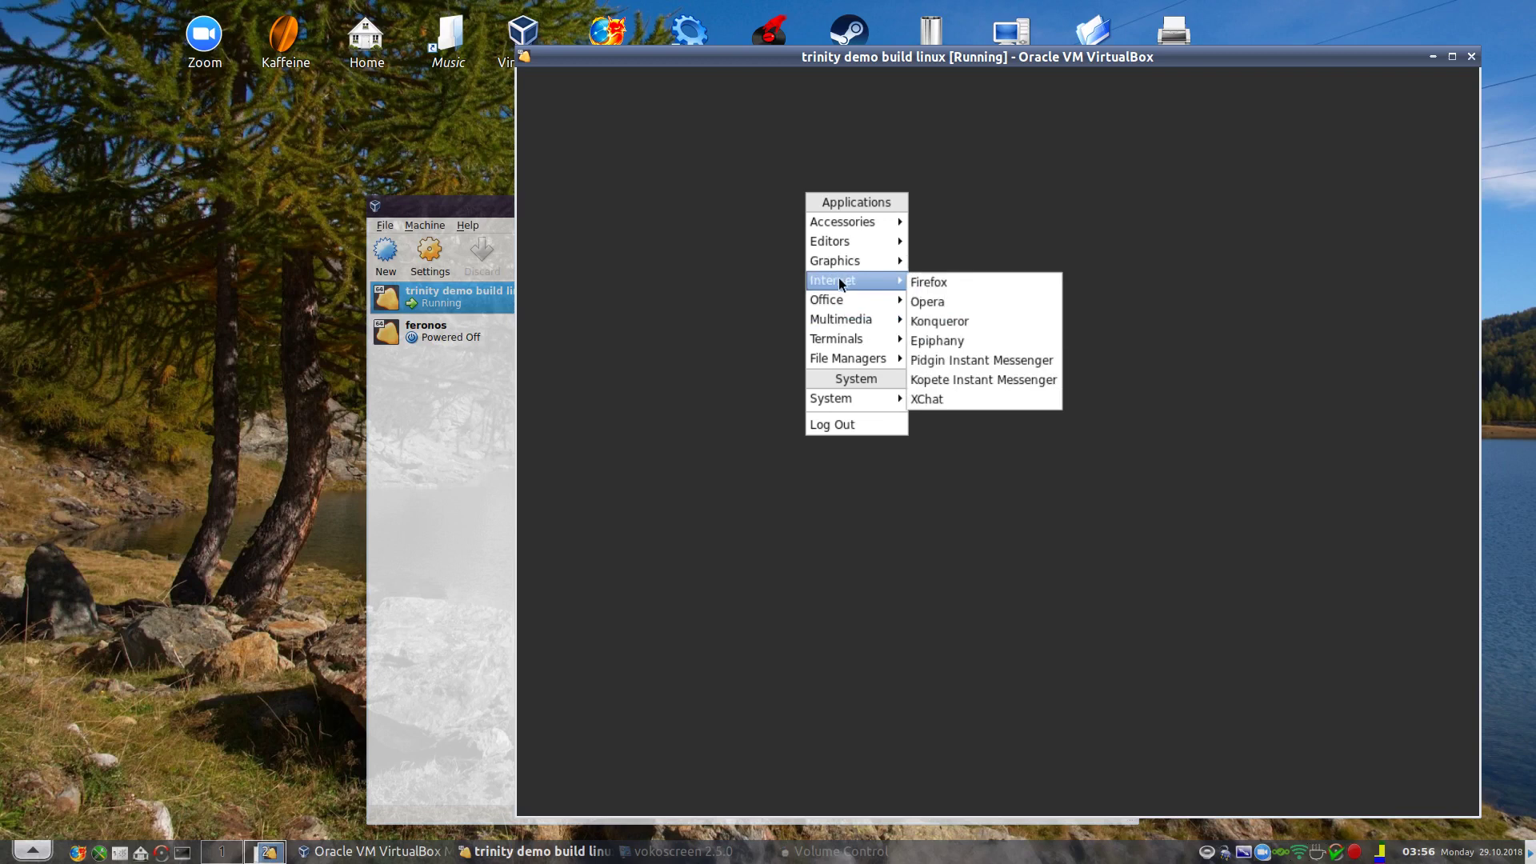
{"action": "left_click", "coordinate": [947, 285]}
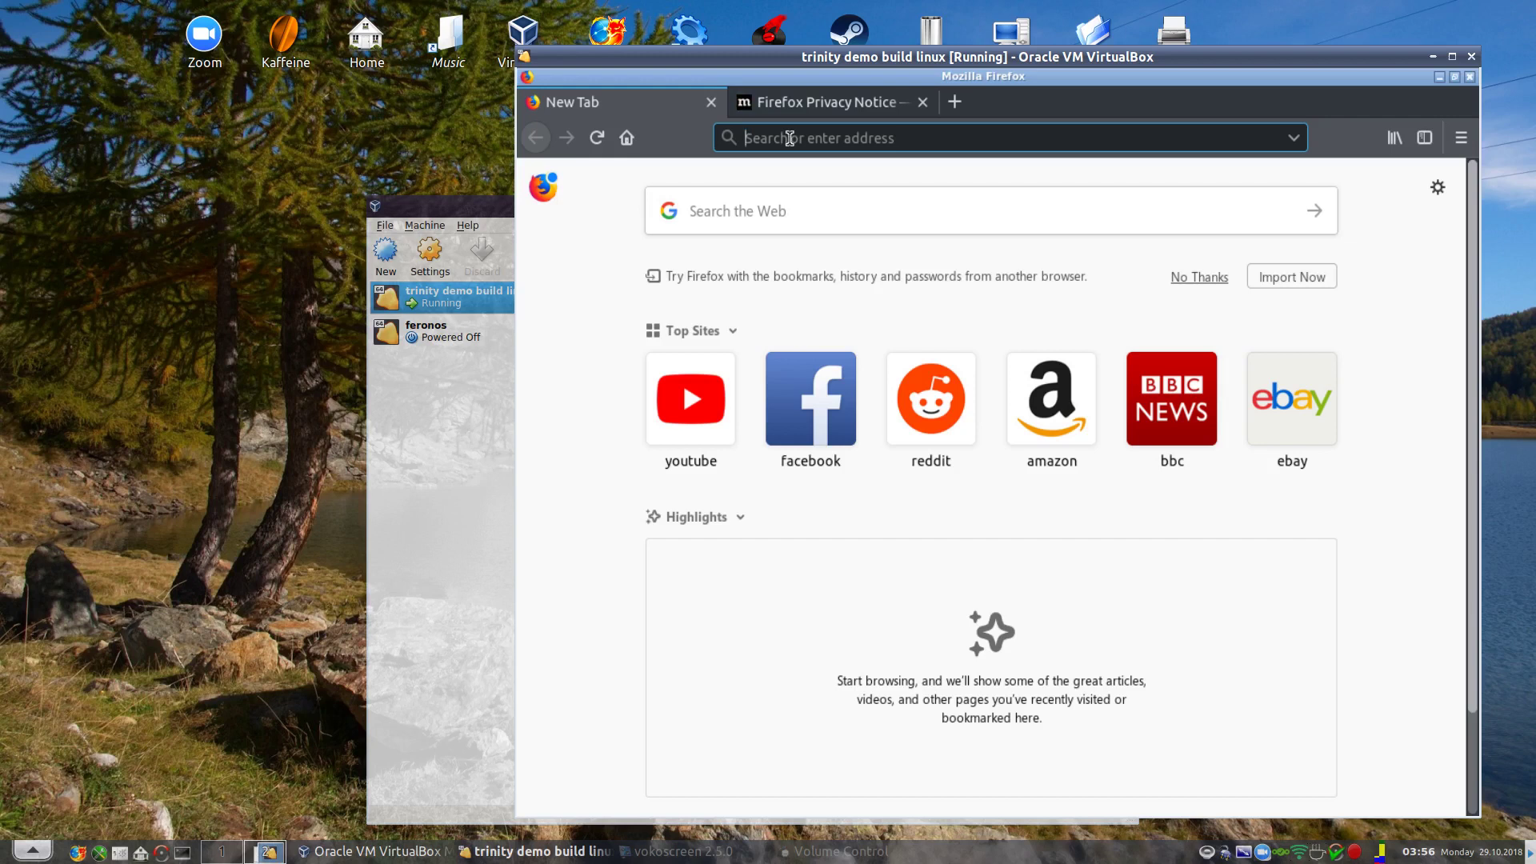
- Load trinitydesktop.org in Firefox, then minimize the browser to reveal the guest desktop
{"action": "type", "text": "trinity"}
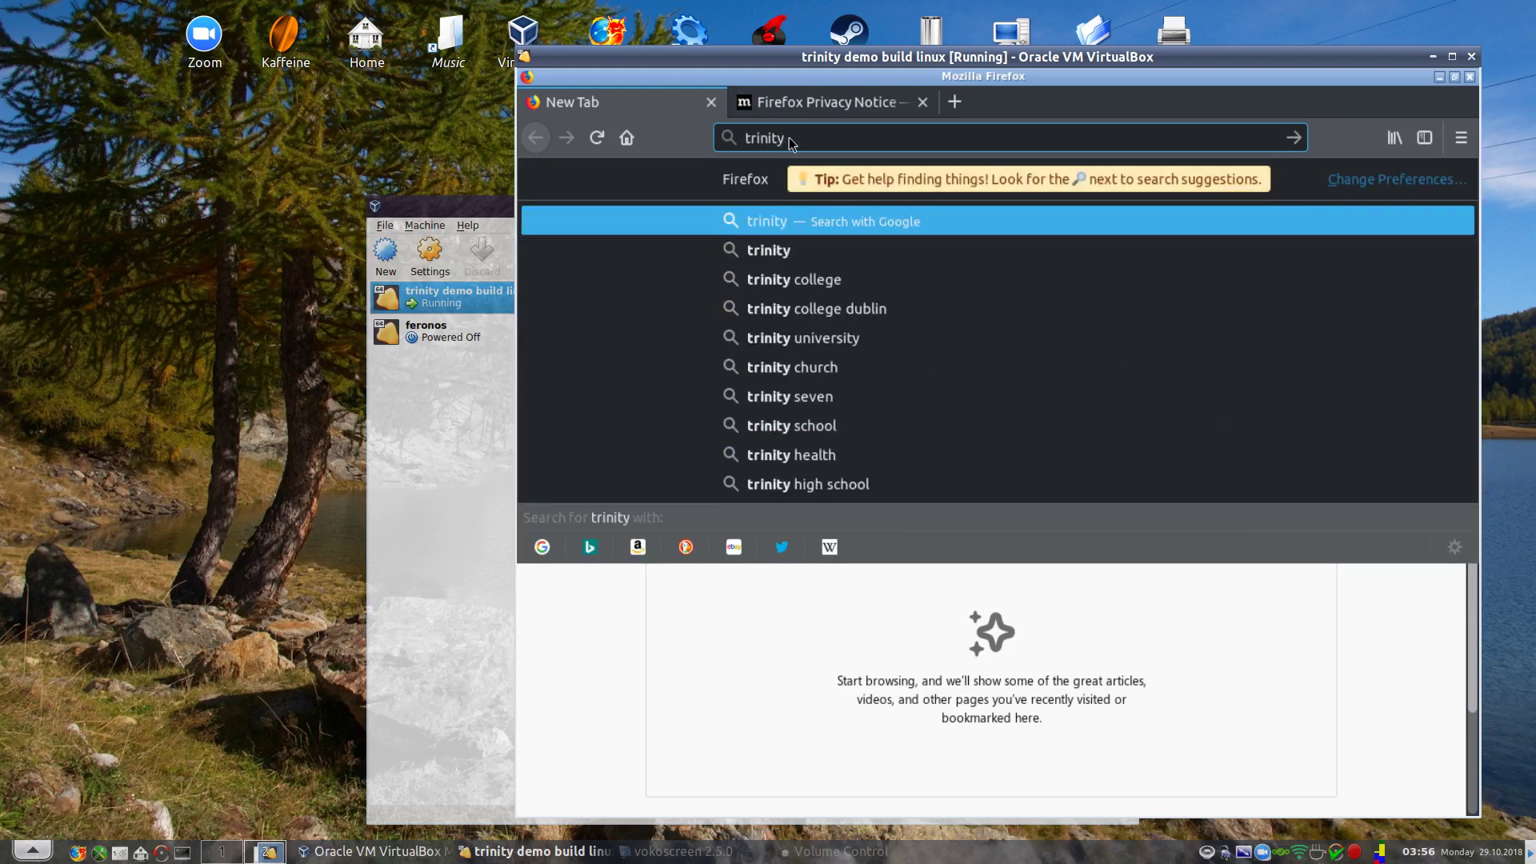
{"action": "type", "text": "desktop."}
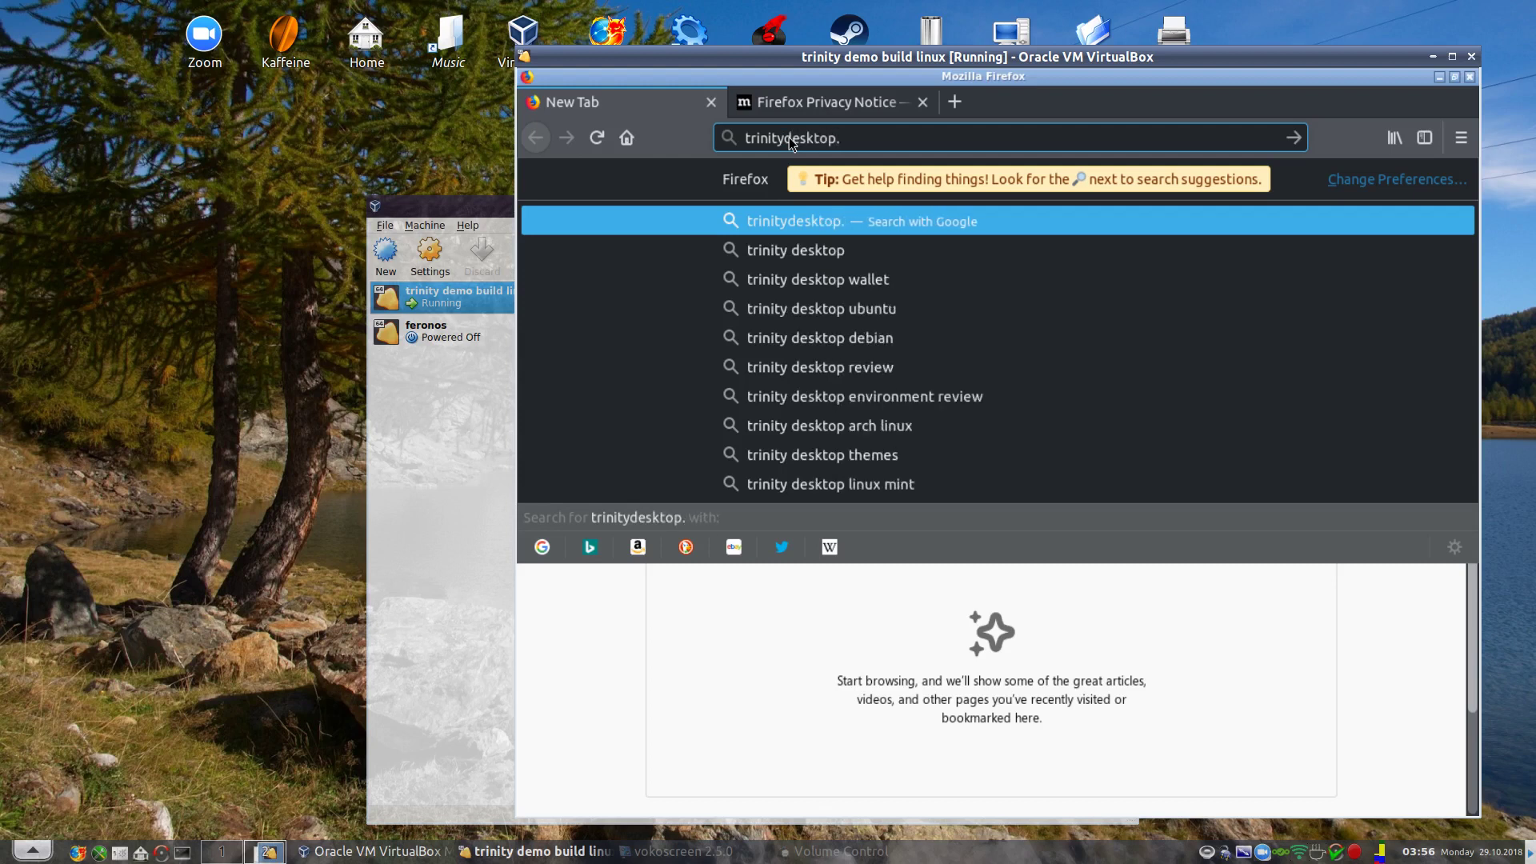
{"action": "type", "text": "org"}
{"action": "key", "text": "Return"}
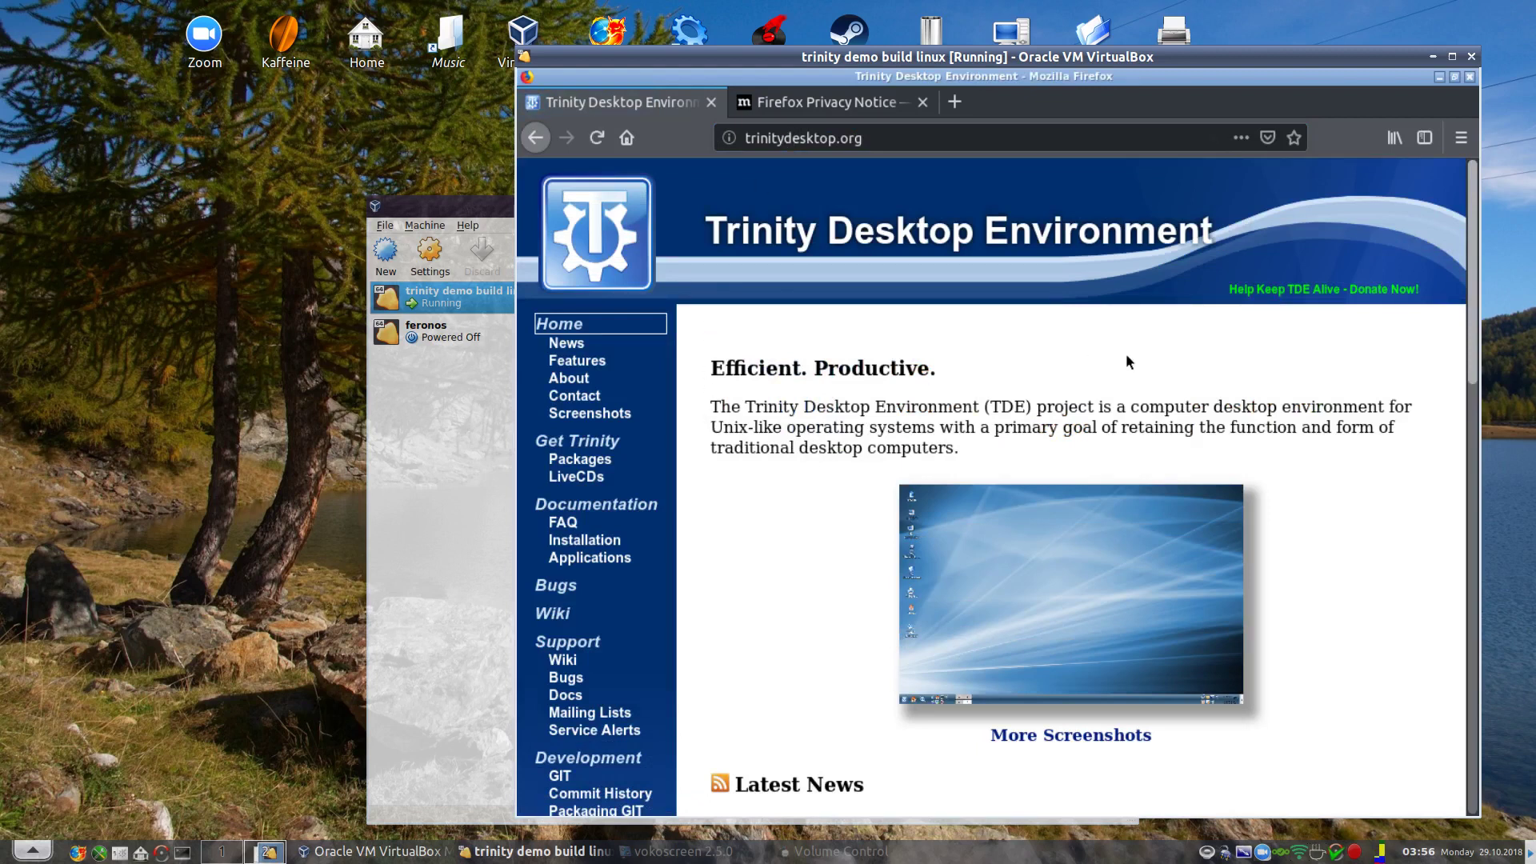
{"action": "left_click", "coordinate": [1439, 78]}
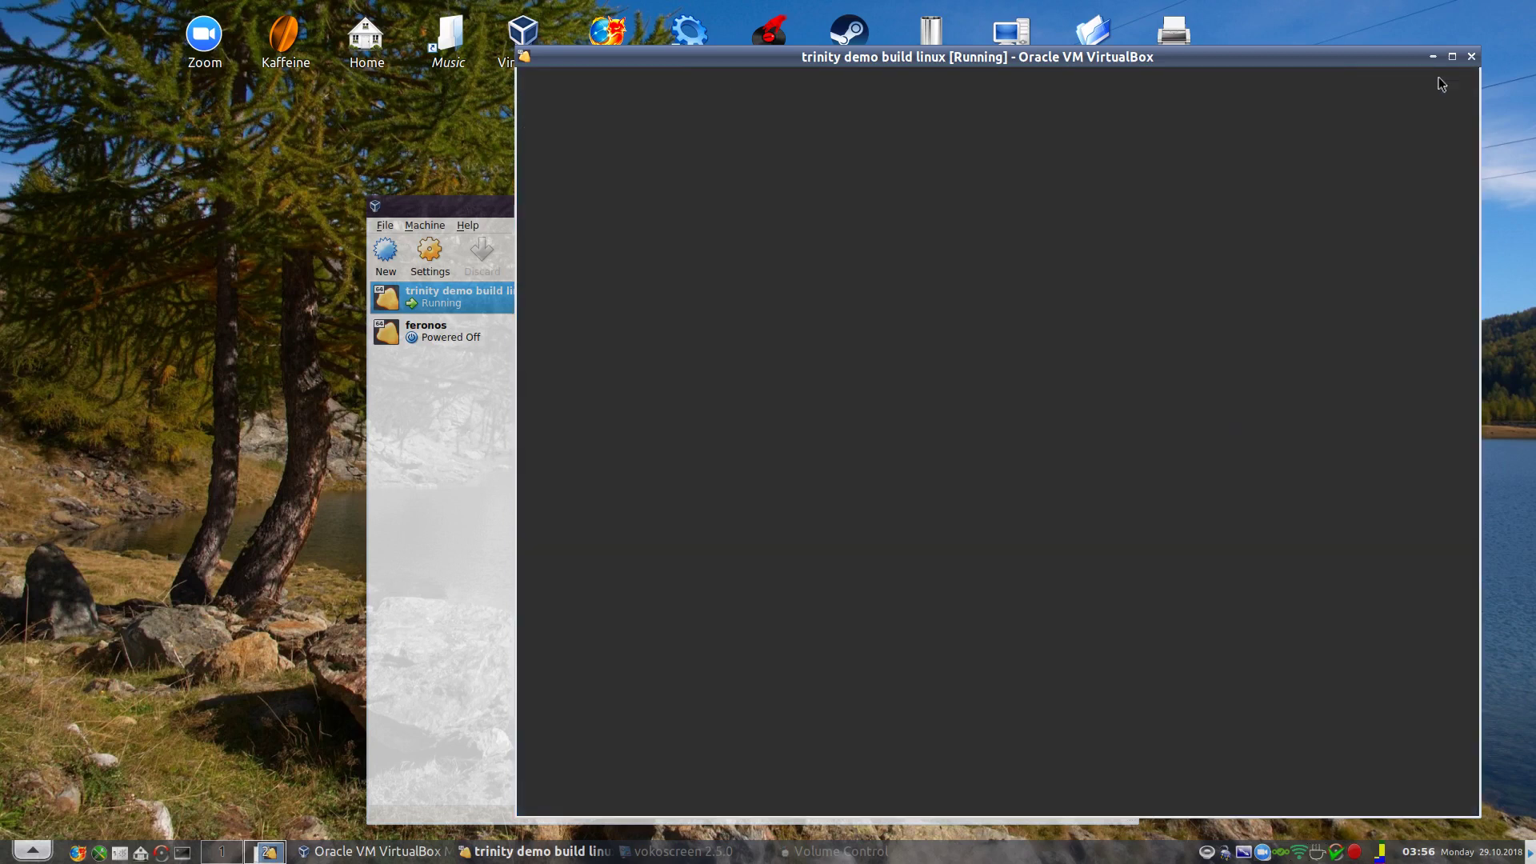
- Try launching Konsole from the guest's Terminals menu and dismiss its launch error
{"action": "right_click", "coordinate": [886, 194]}
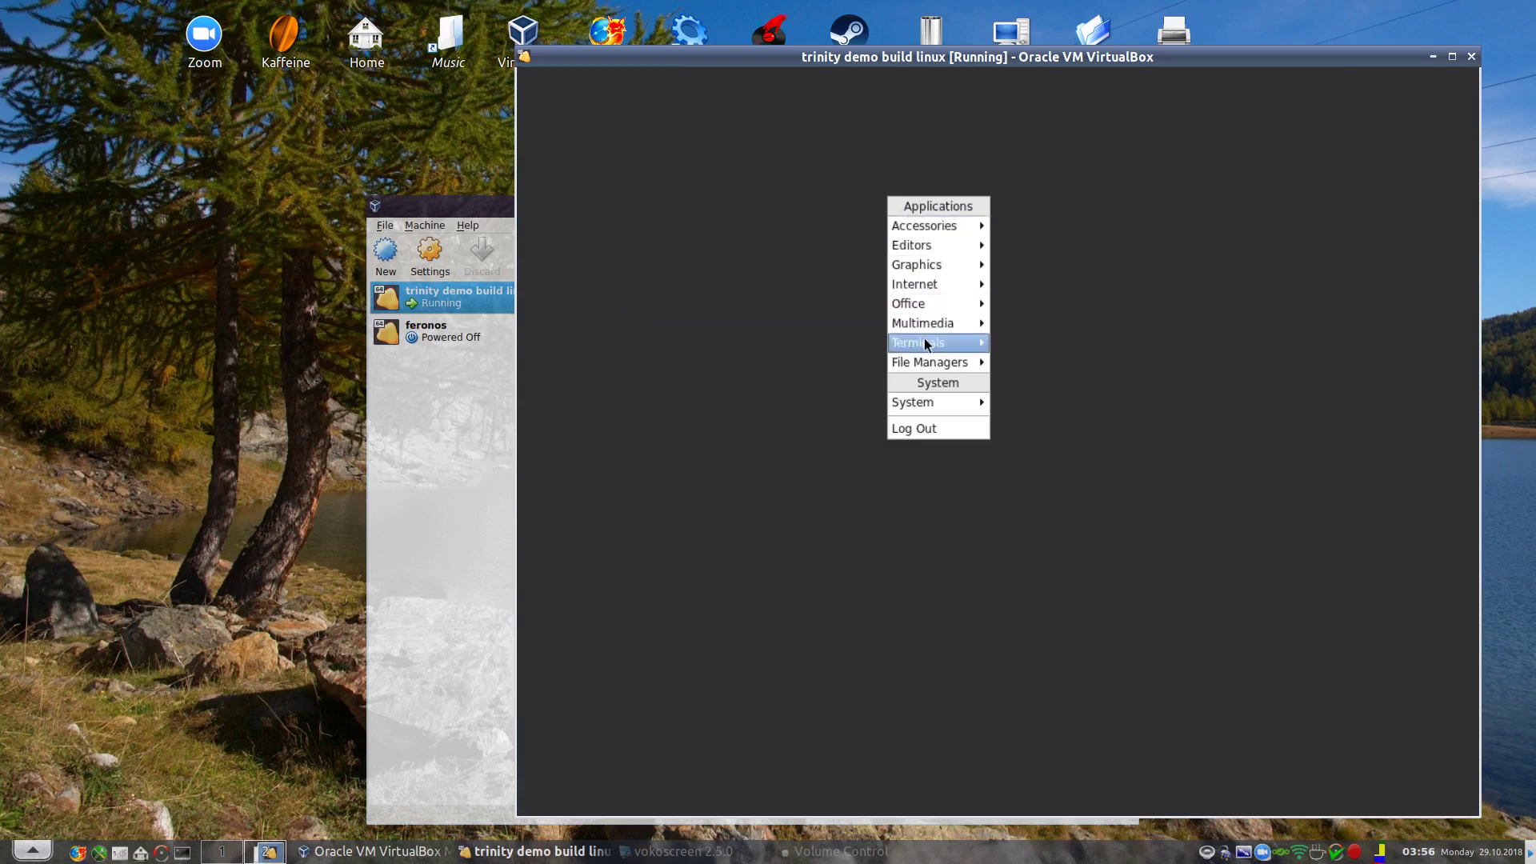
{"action": "mouse_move", "coordinate": [924, 339]}
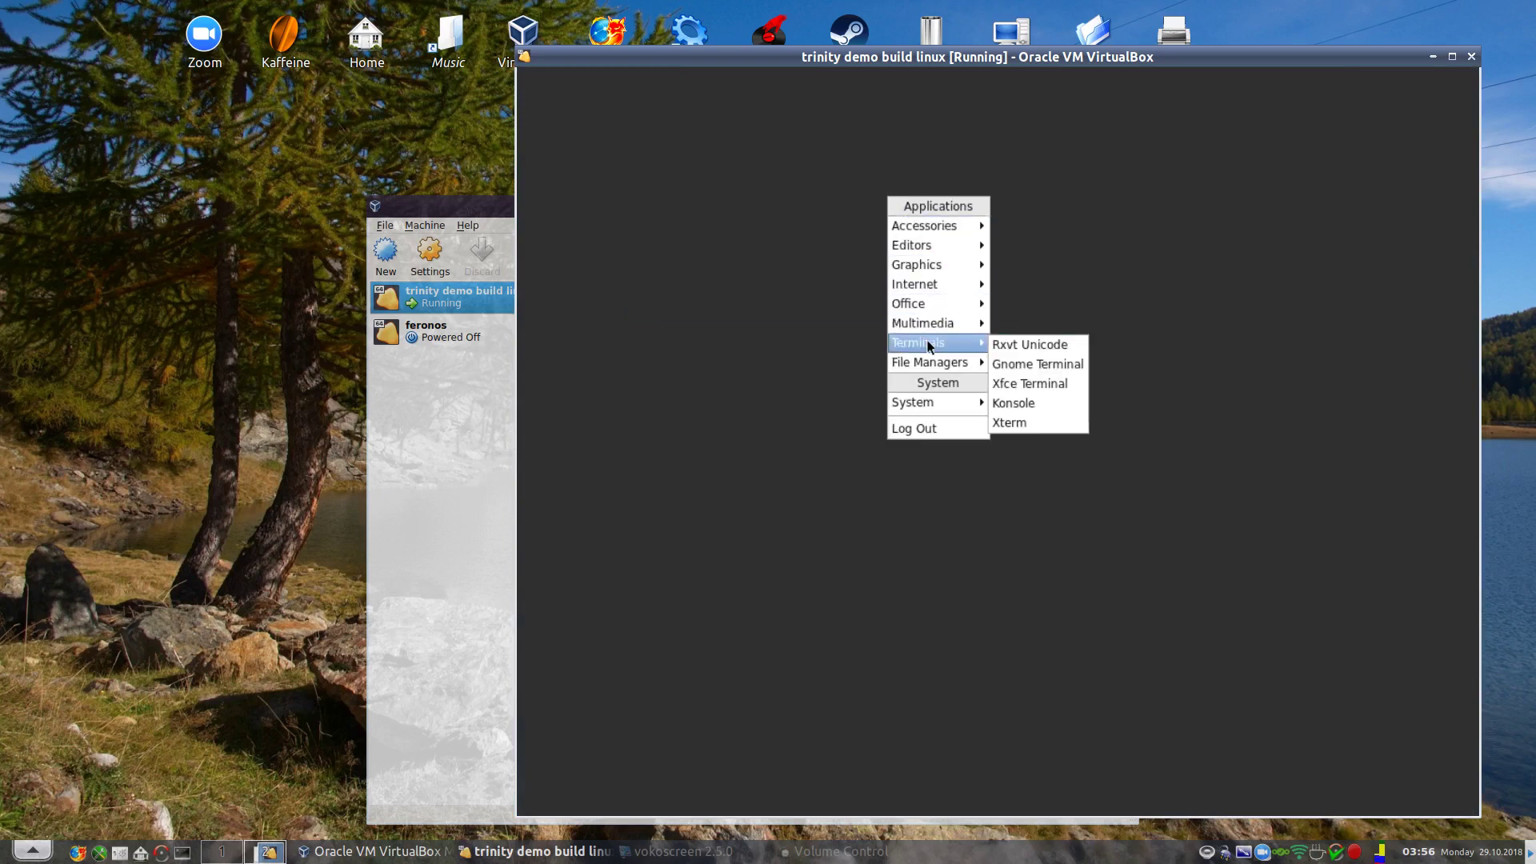
{"action": "left_click", "coordinate": [1021, 405]}
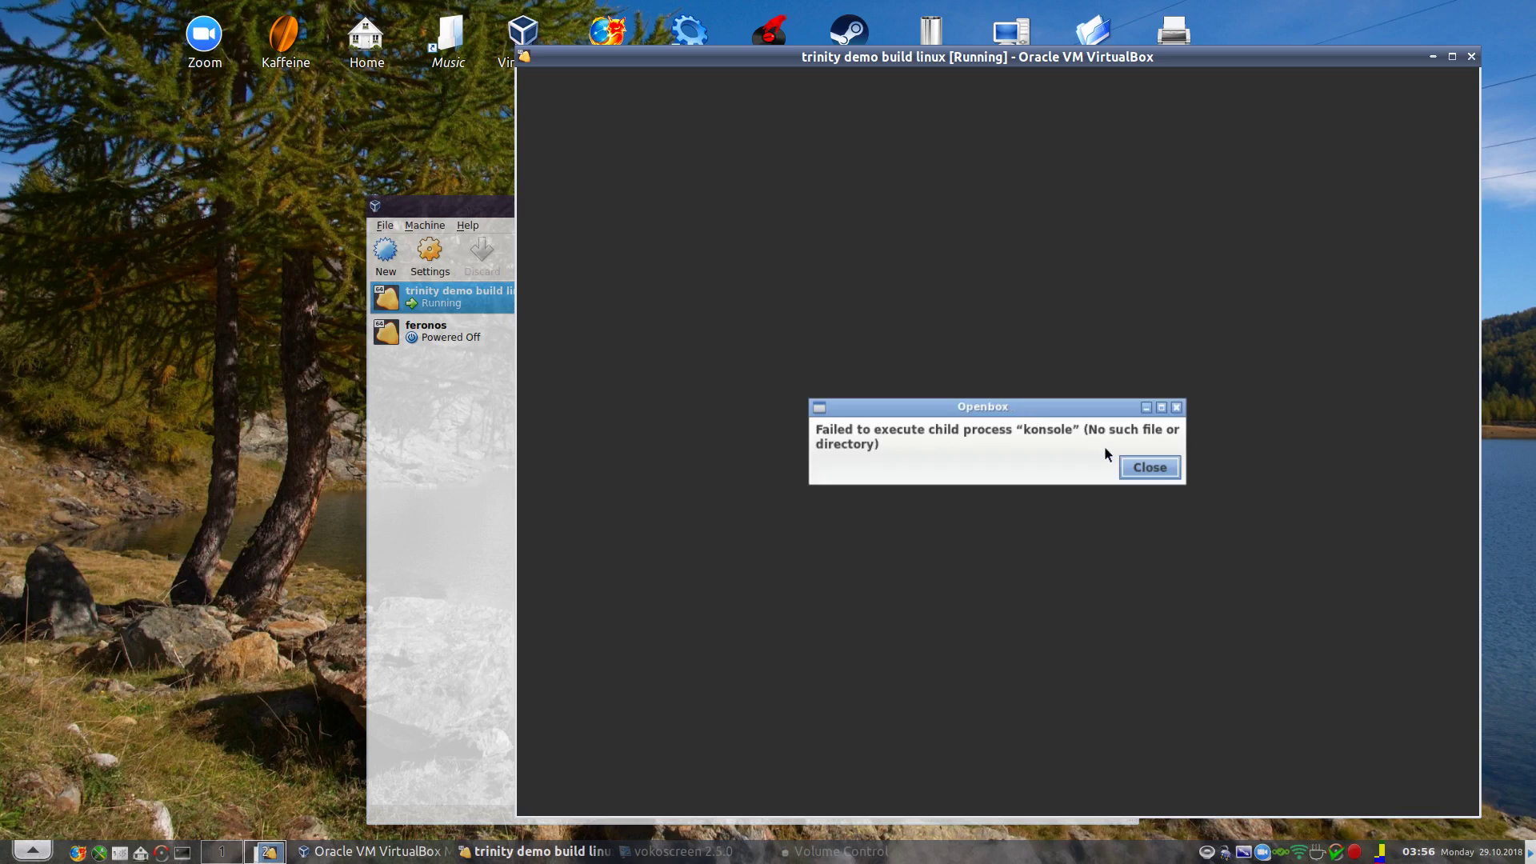
{"action": "left_click", "coordinate": [1136, 466]}
- Open an Xfce Terminal root shell, then switch back to the Trinity website in Firefox
{"action": "right_click", "coordinate": [963, 245]}
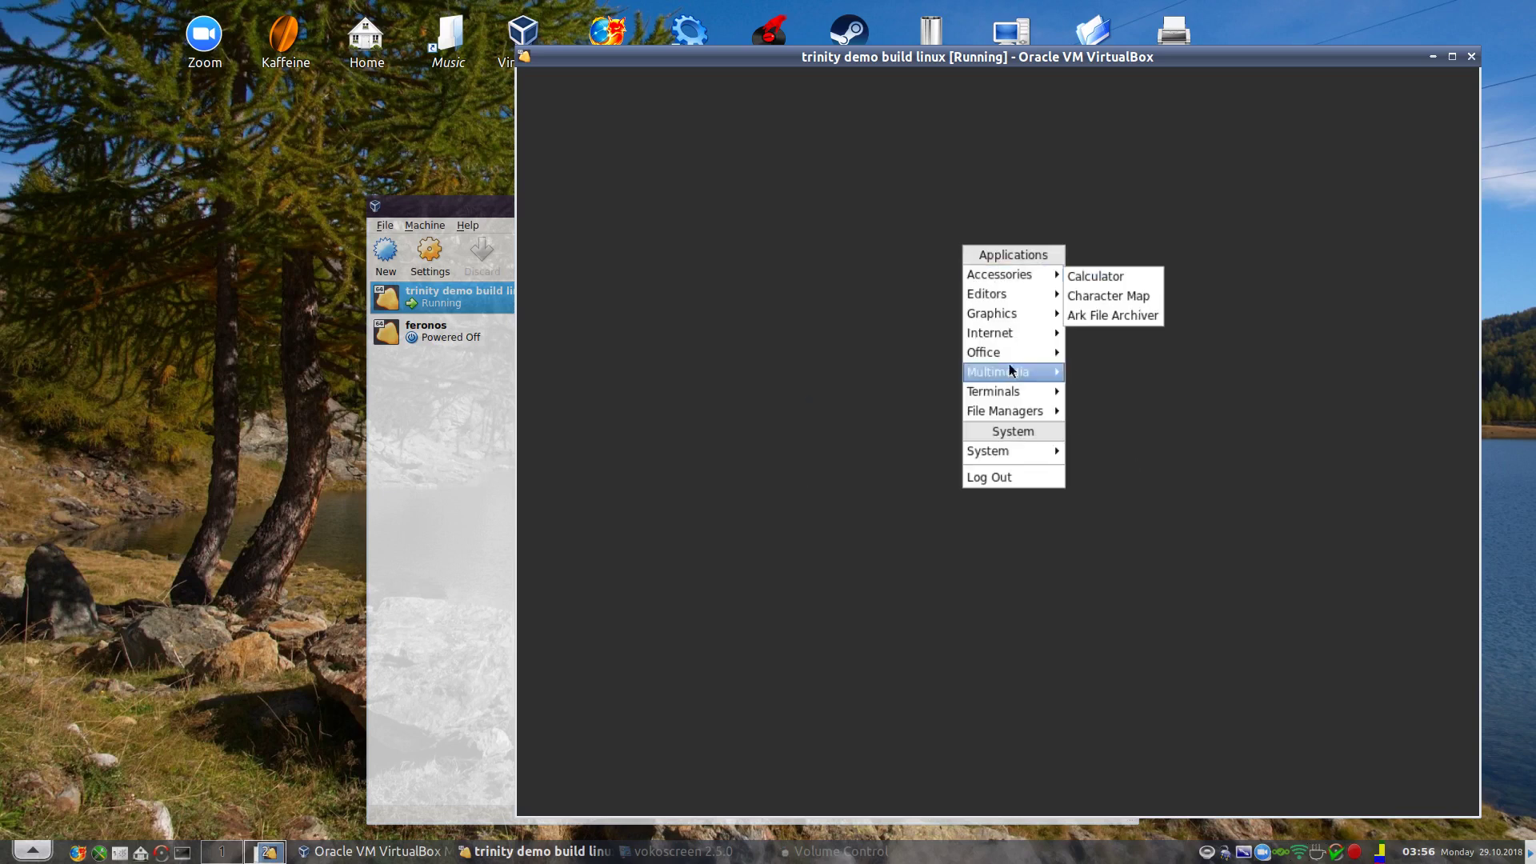
{"action": "mouse_move", "coordinate": [1009, 410]}
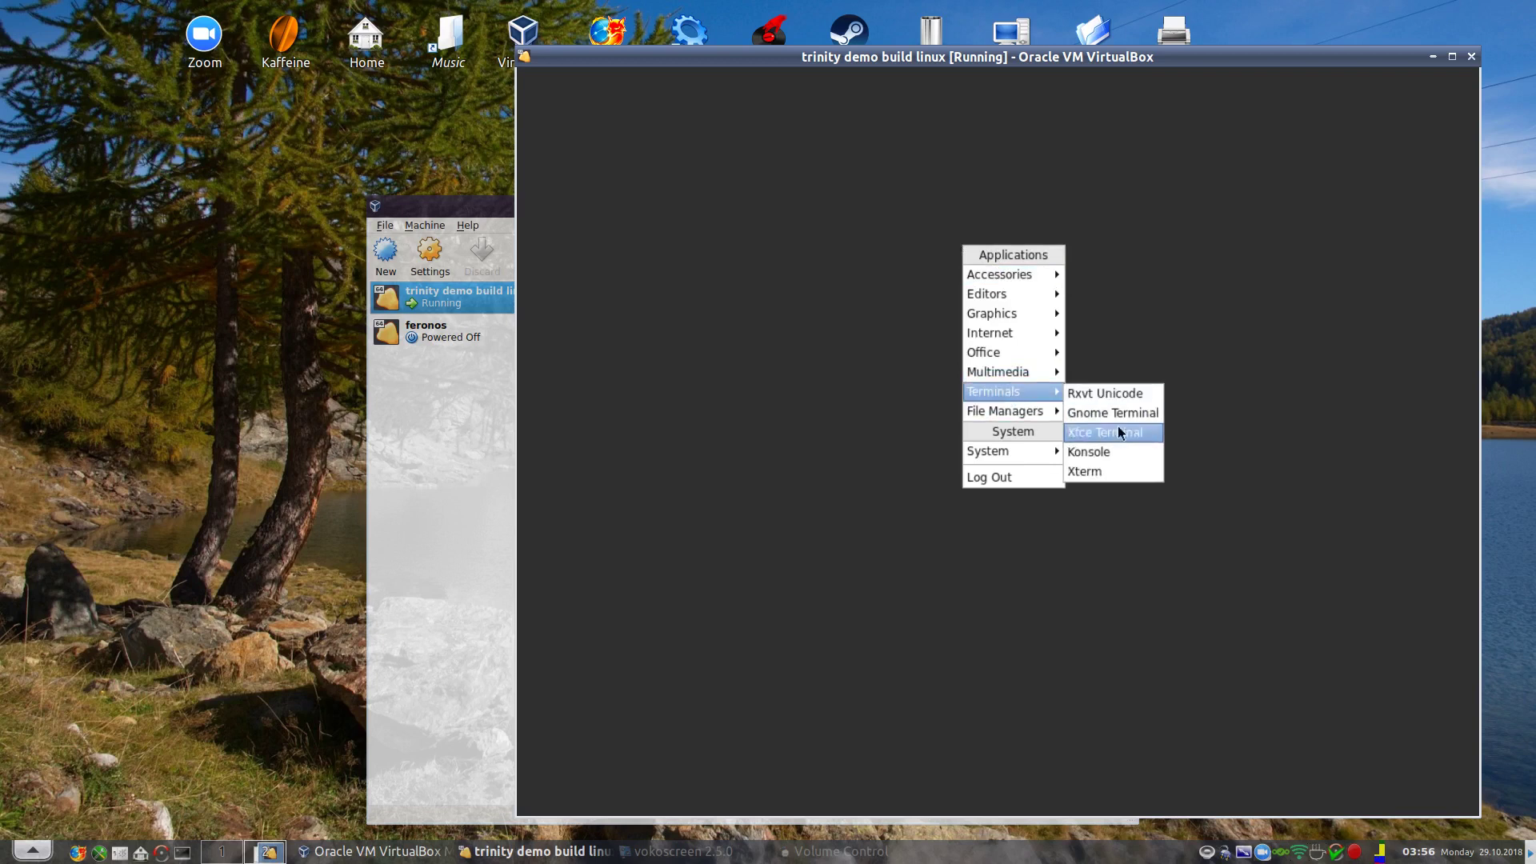
{"action": "left_click", "coordinate": [1125, 475]}
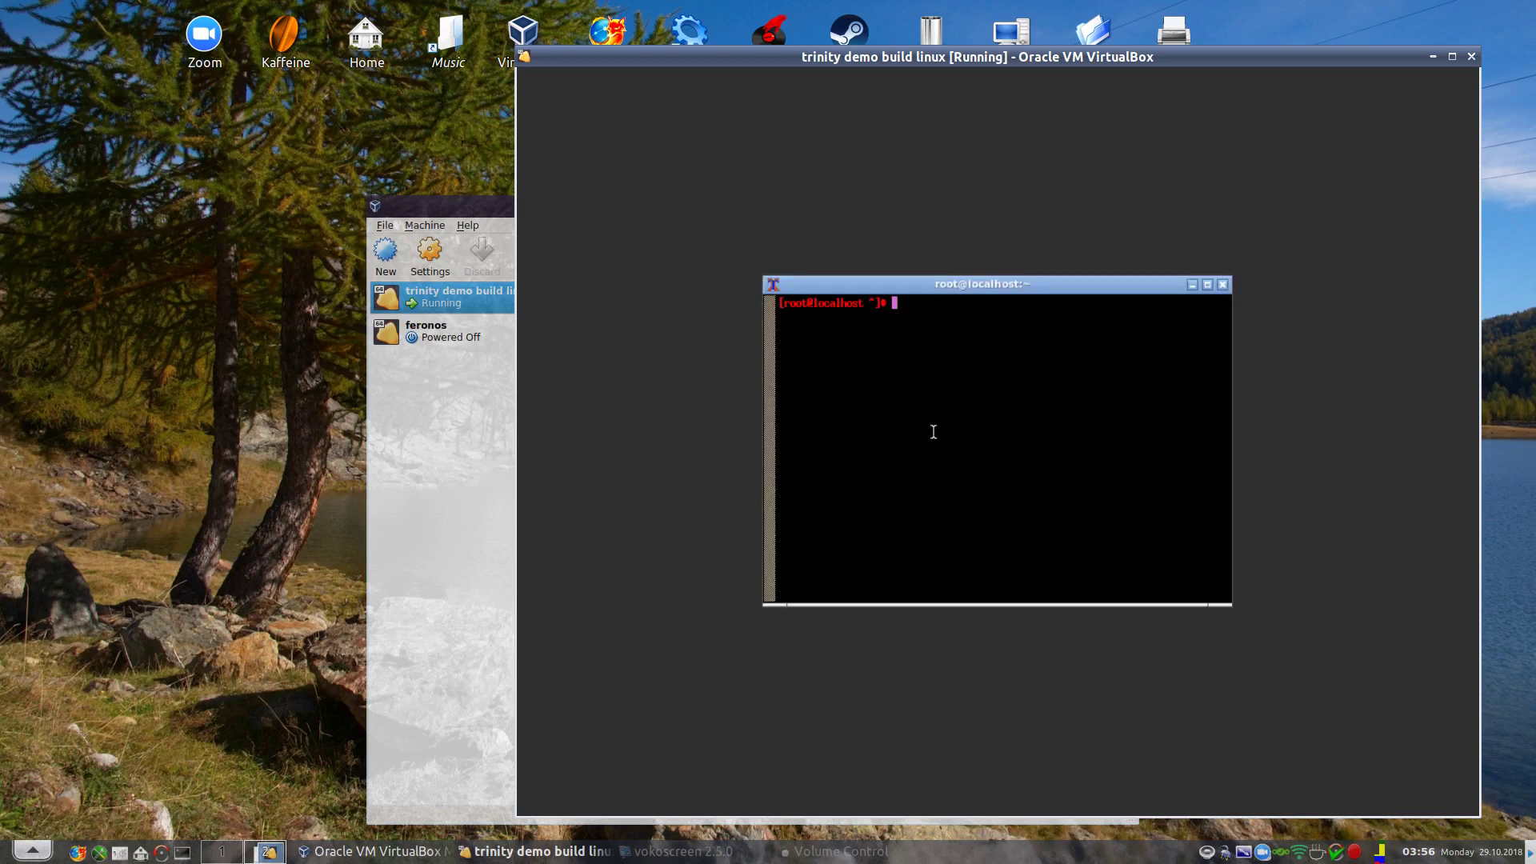
{"action": "left_click", "coordinate": [683, 364]}
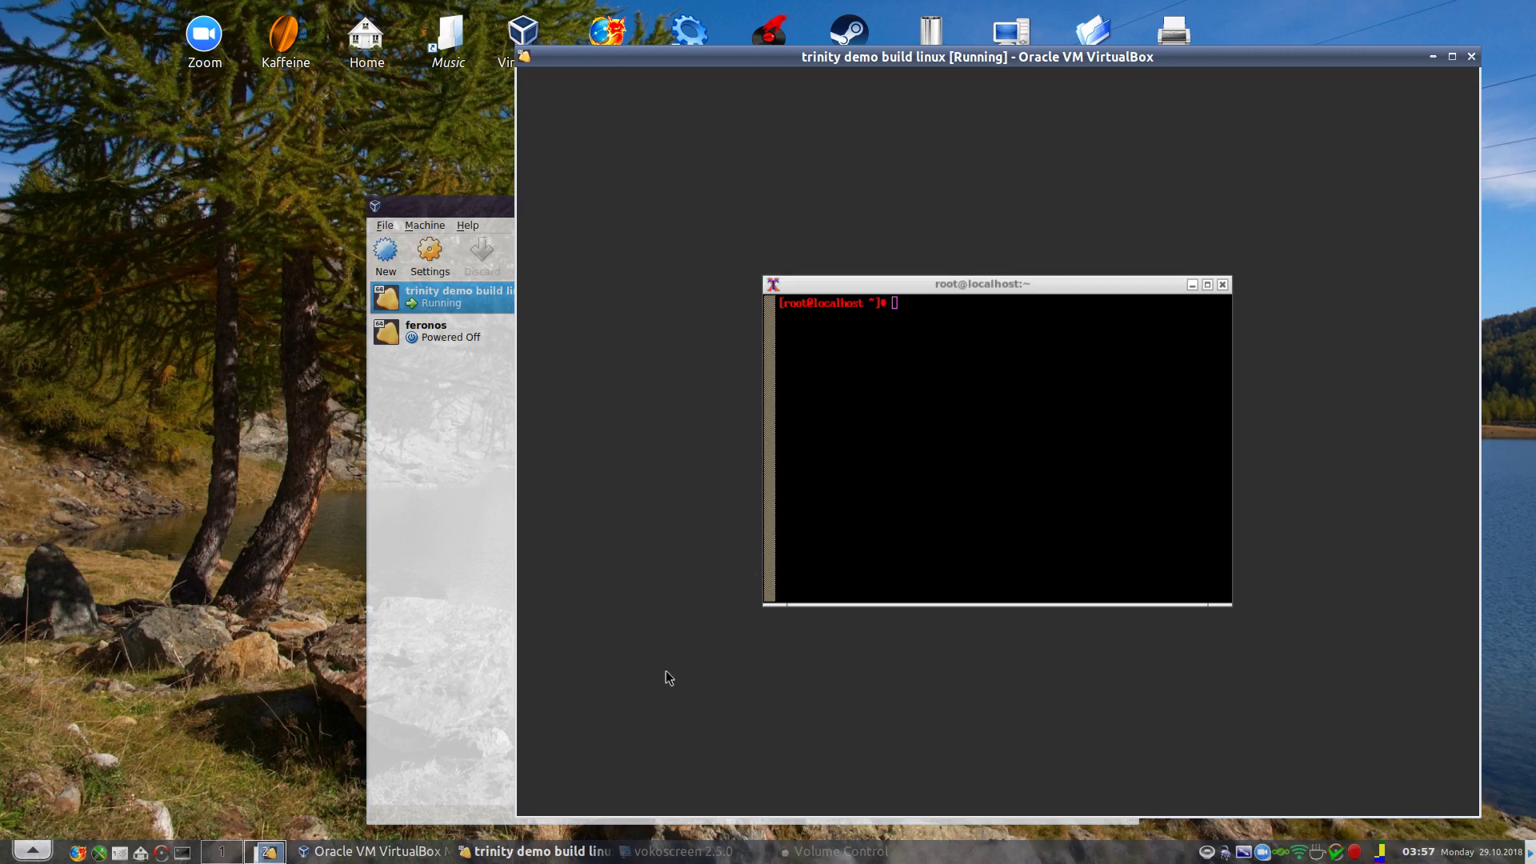
{"action": "key", "text": "alt+Tab"}
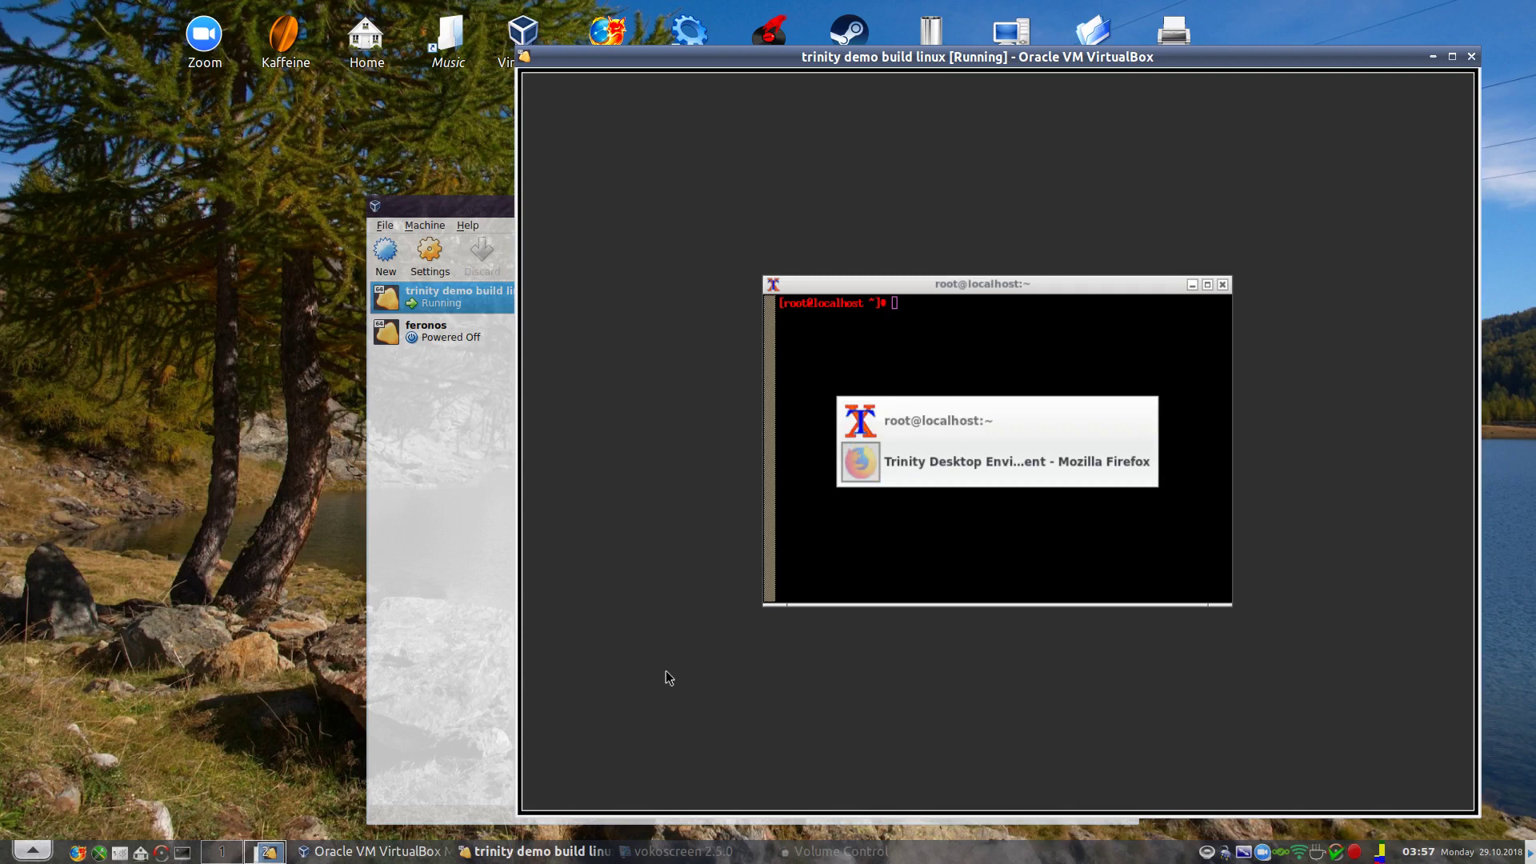
{"action": "key", "text": "alt+Tab"}
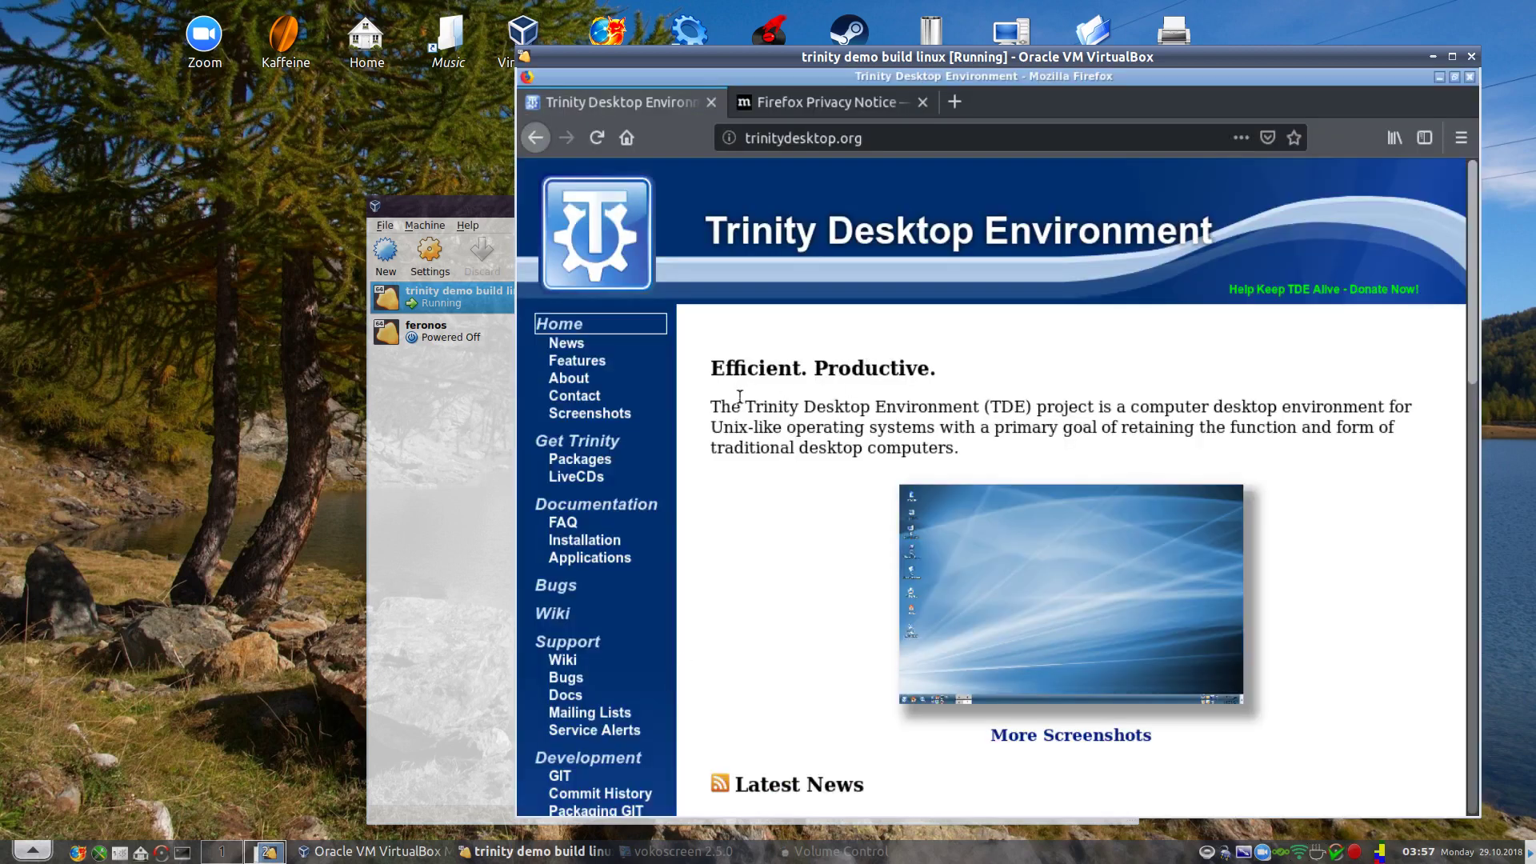
- Restore the Firefox window and go via Packages to the R14.0.5 [Current] release page
{"action": "left_click", "coordinate": [1455, 76]}
{"action": "mouse_move", "coordinate": [1237, 103]}
{"action": "left_mouse_down"}
{"action": "mouse_move", "coordinate": [1266, 104]}
{"action": "mouse_move", "coordinate": [1241, 104]}
{"action": "left_mouse_up"}
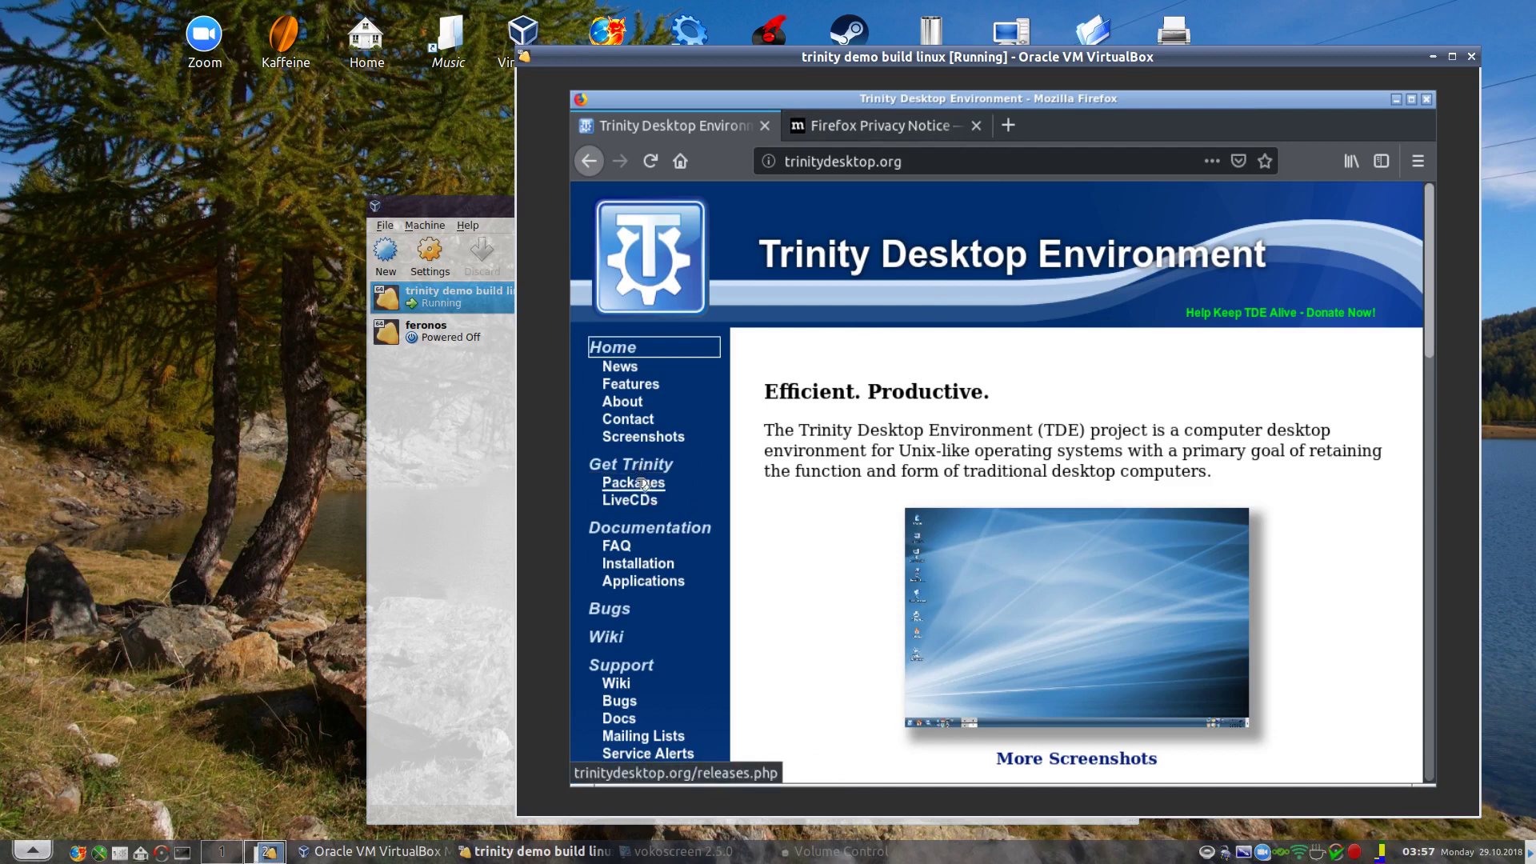
{"action": "left_click", "coordinate": [643, 484]}
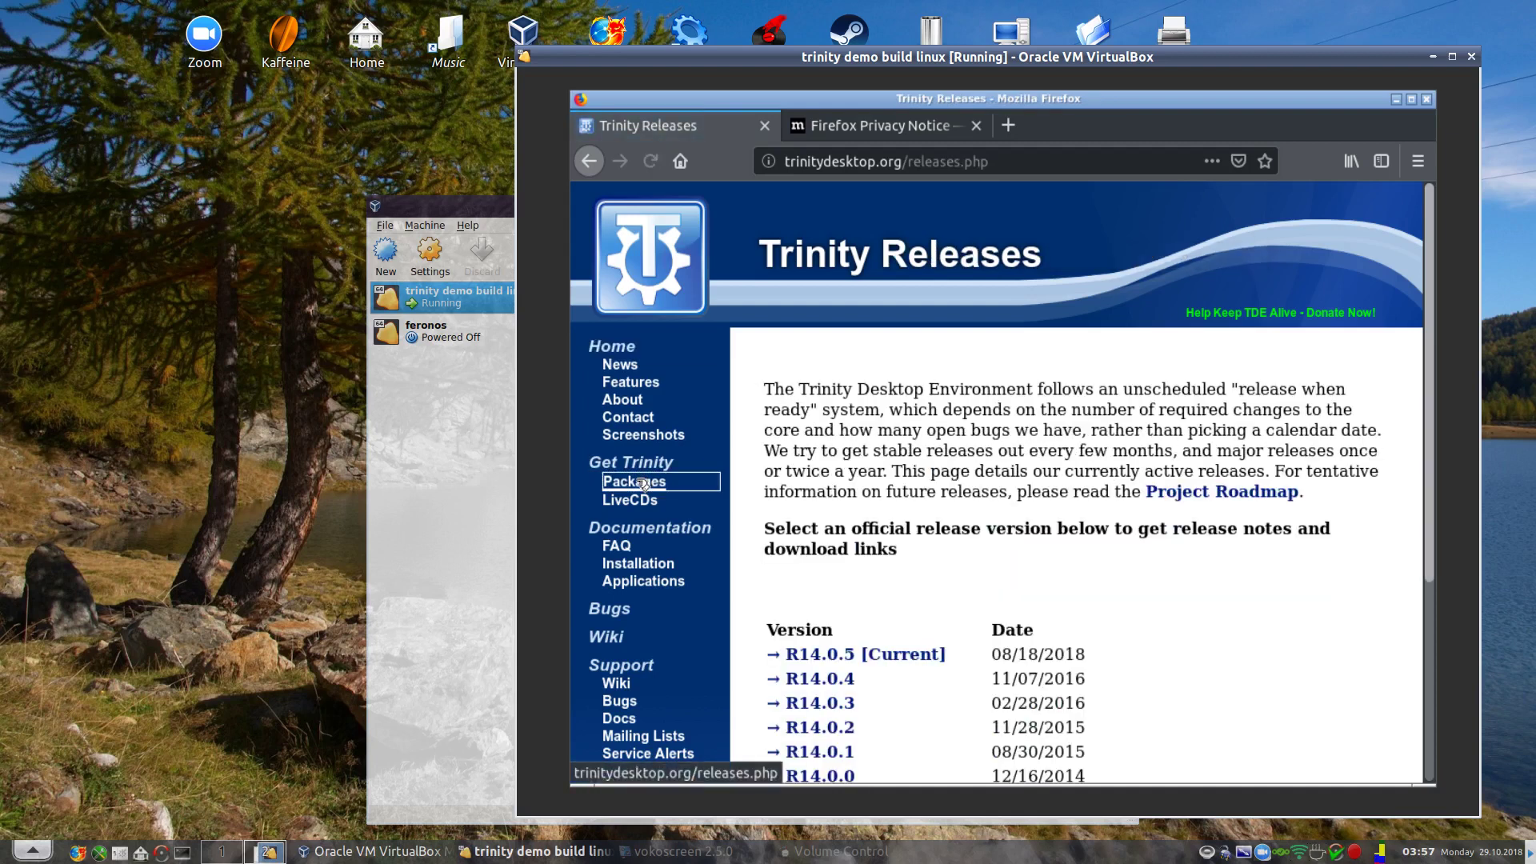
{"action": "left_click", "coordinate": [832, 654]}
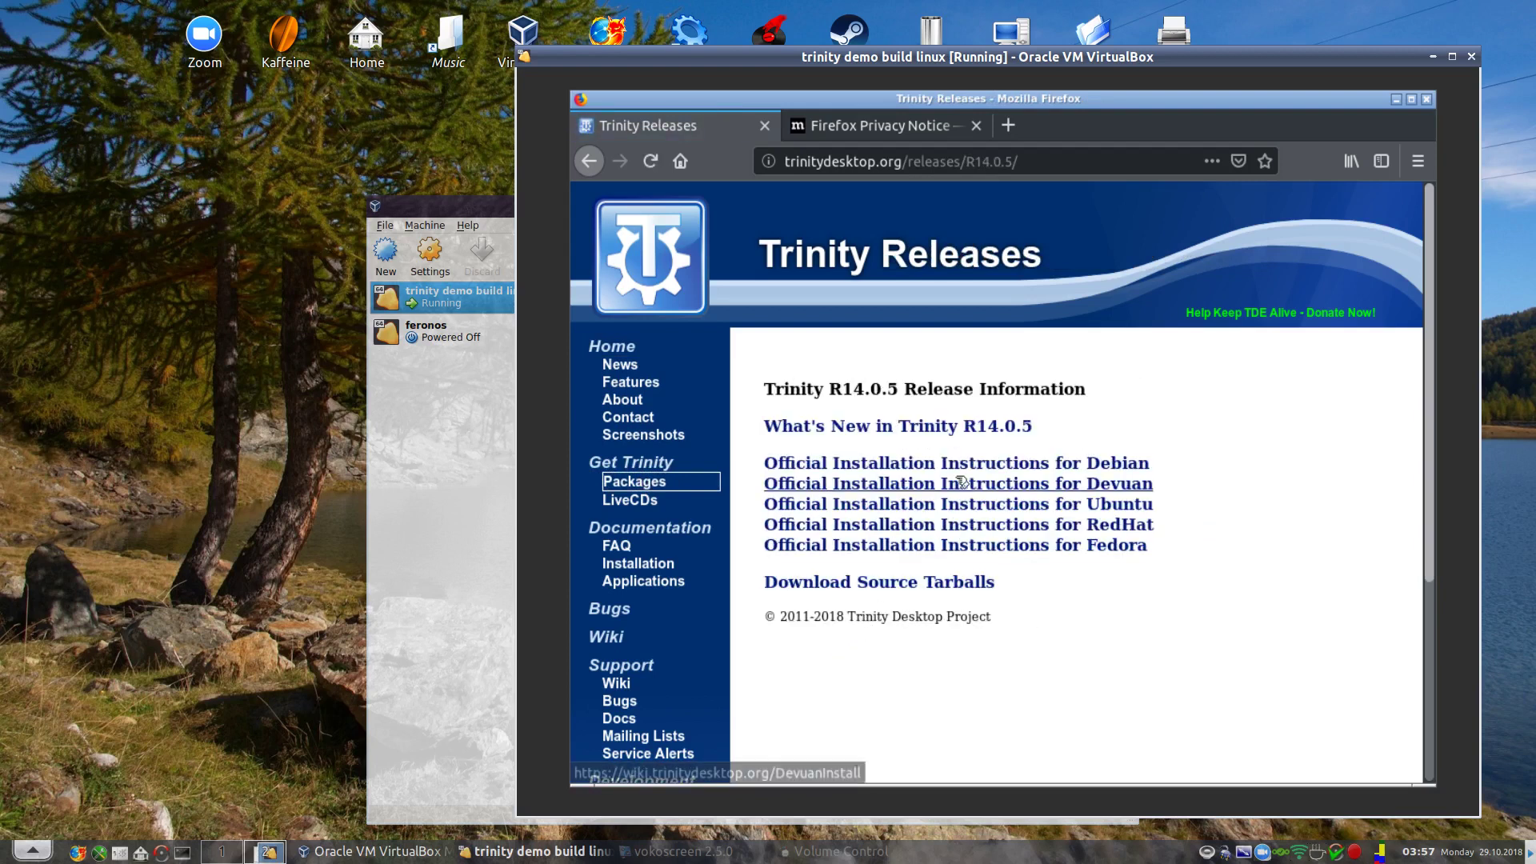
- Follow the sidebar's Installation link under Documentation to the Trinity wiki
{"action": "scroll", "coordinate": [928, 569], "scroll_direction": "down", "scroll_amount": 5}
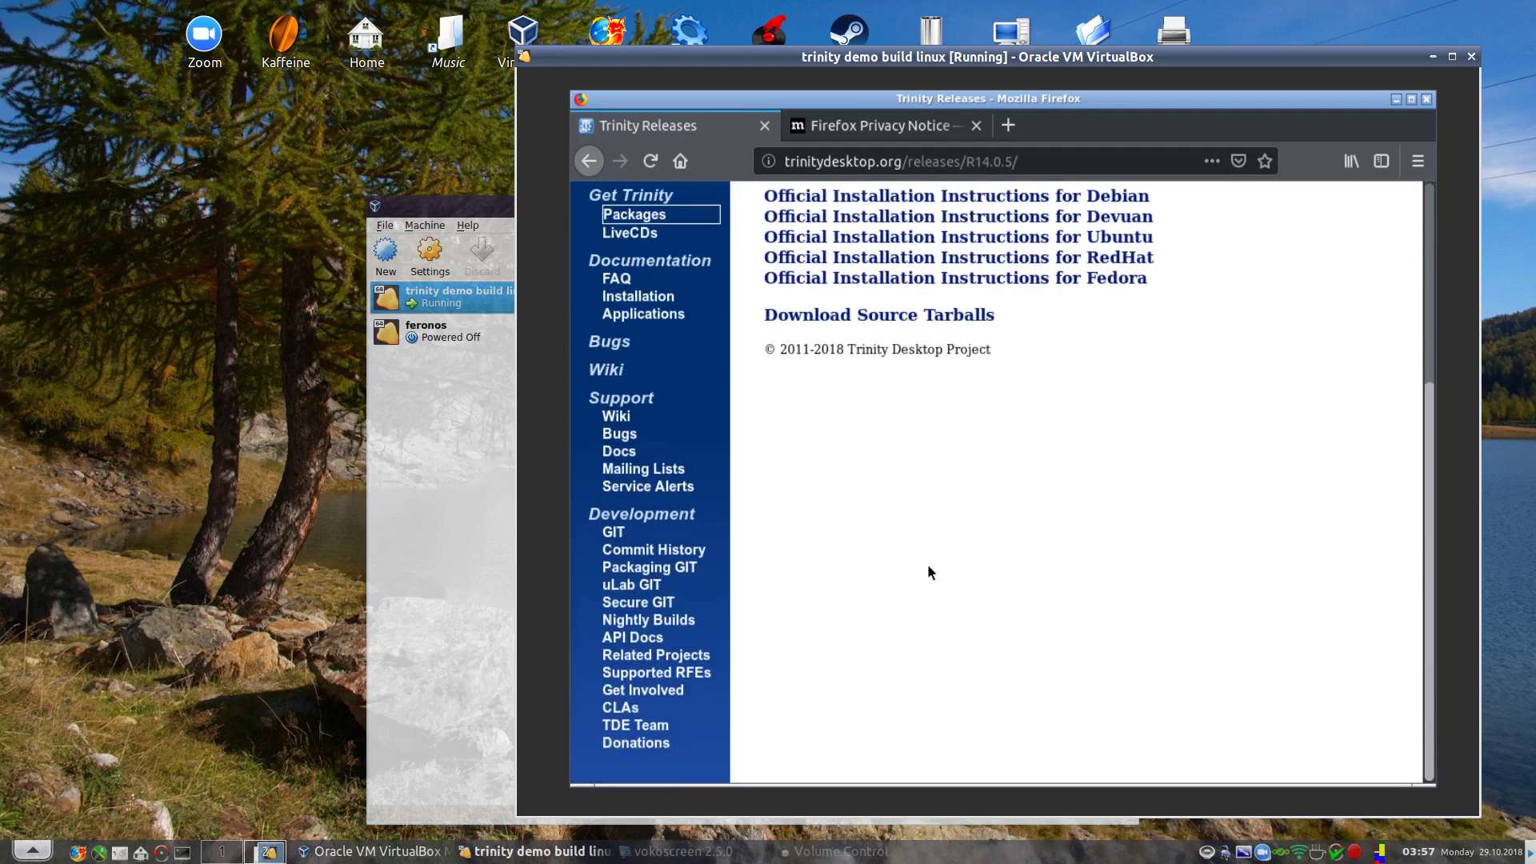
{"action": "scroll", "coordinate": [928, 564], "scroll_direction": "up", "scroll_amount": 5}
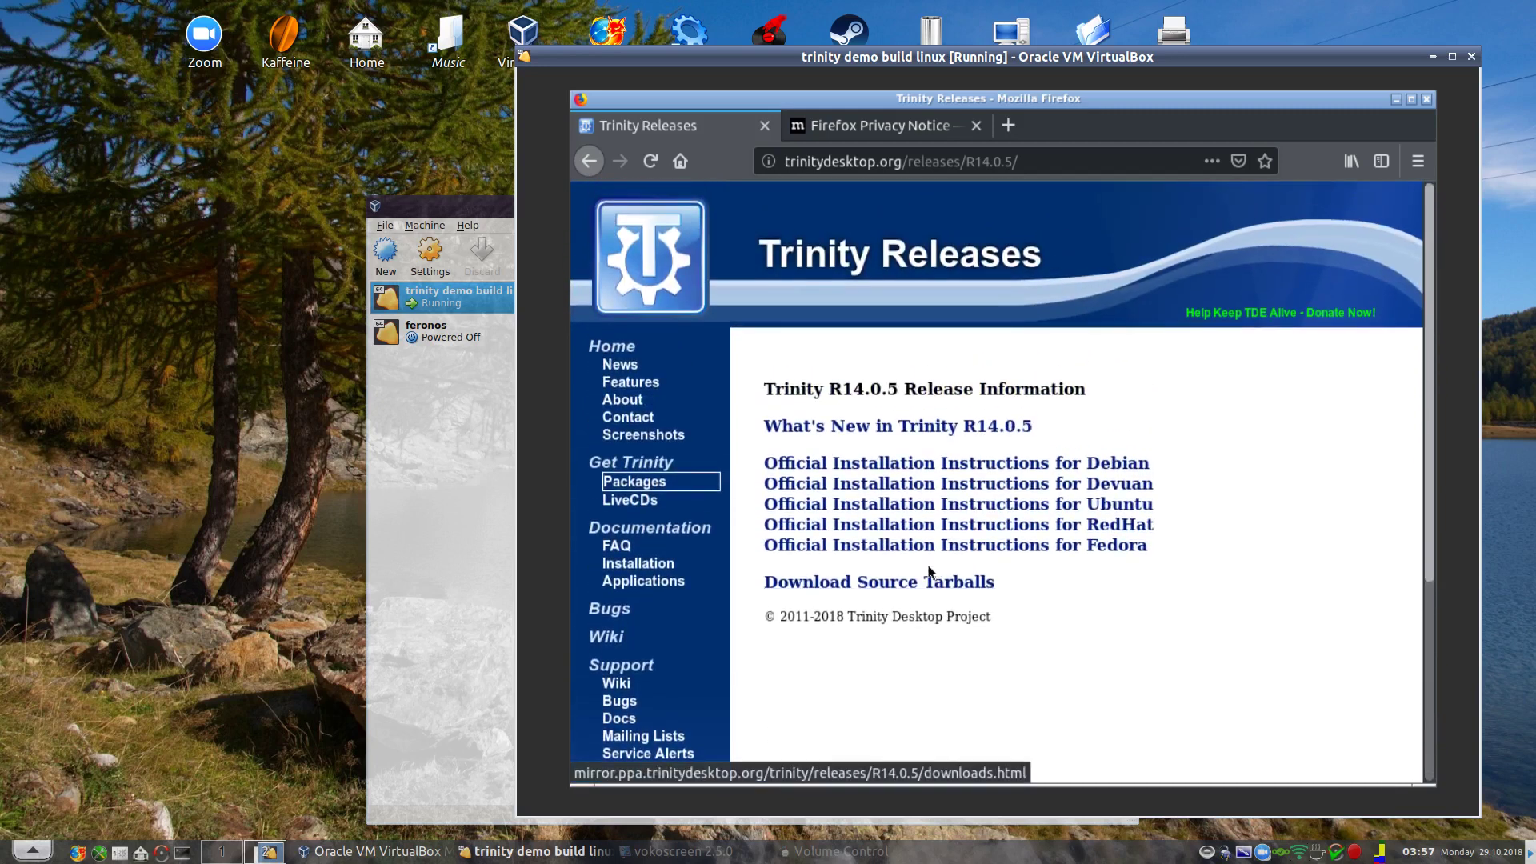
{"action": "scroll", "coordinate": [857, 596], "scroll_direction": "down", "scroll_amount": 1}
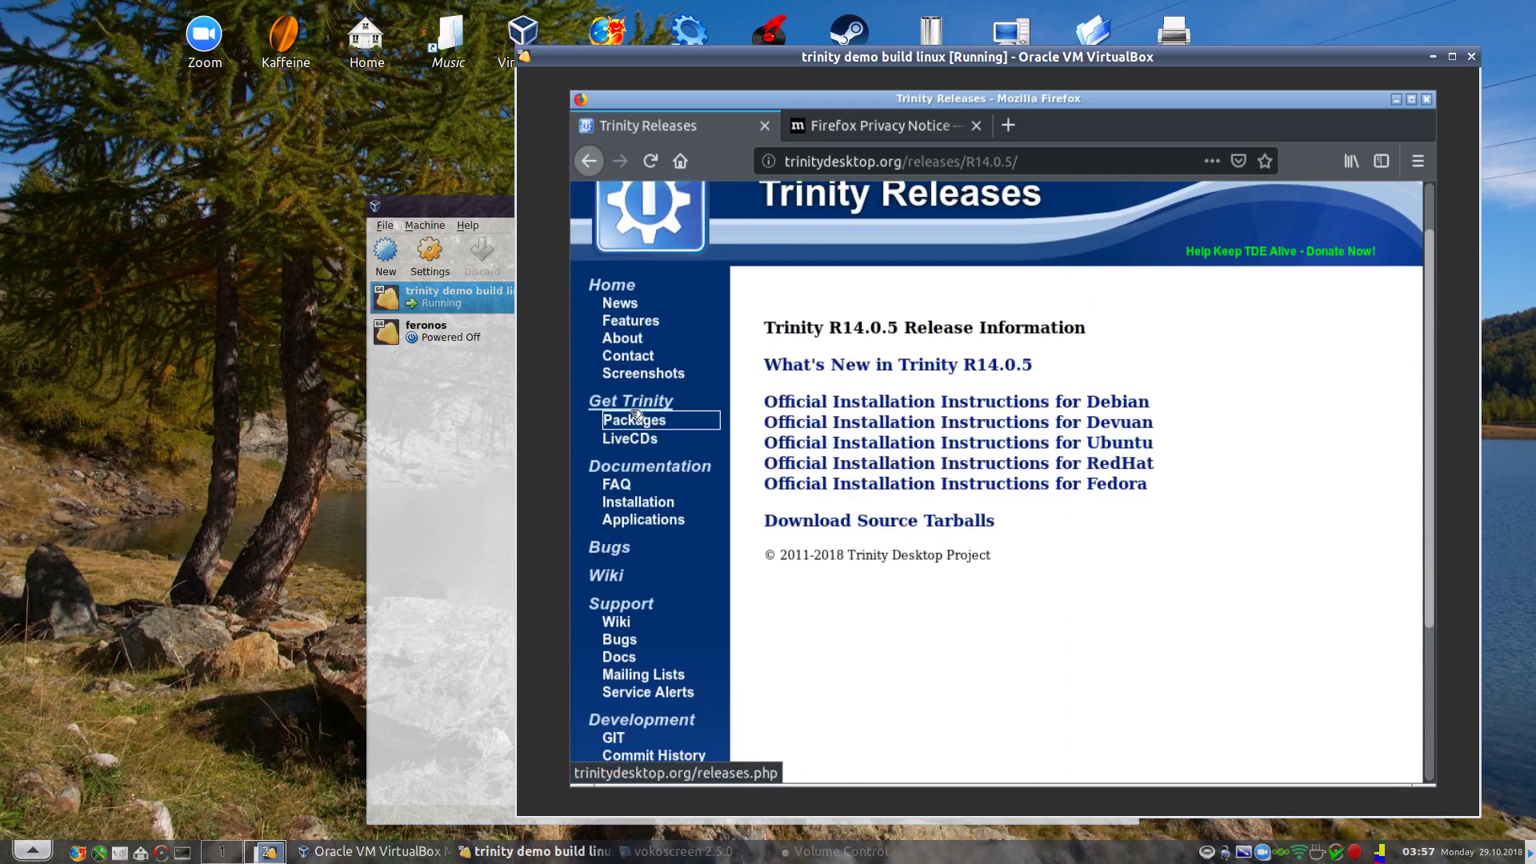
{"action": "left_click", "coordinate": [631, 505]}
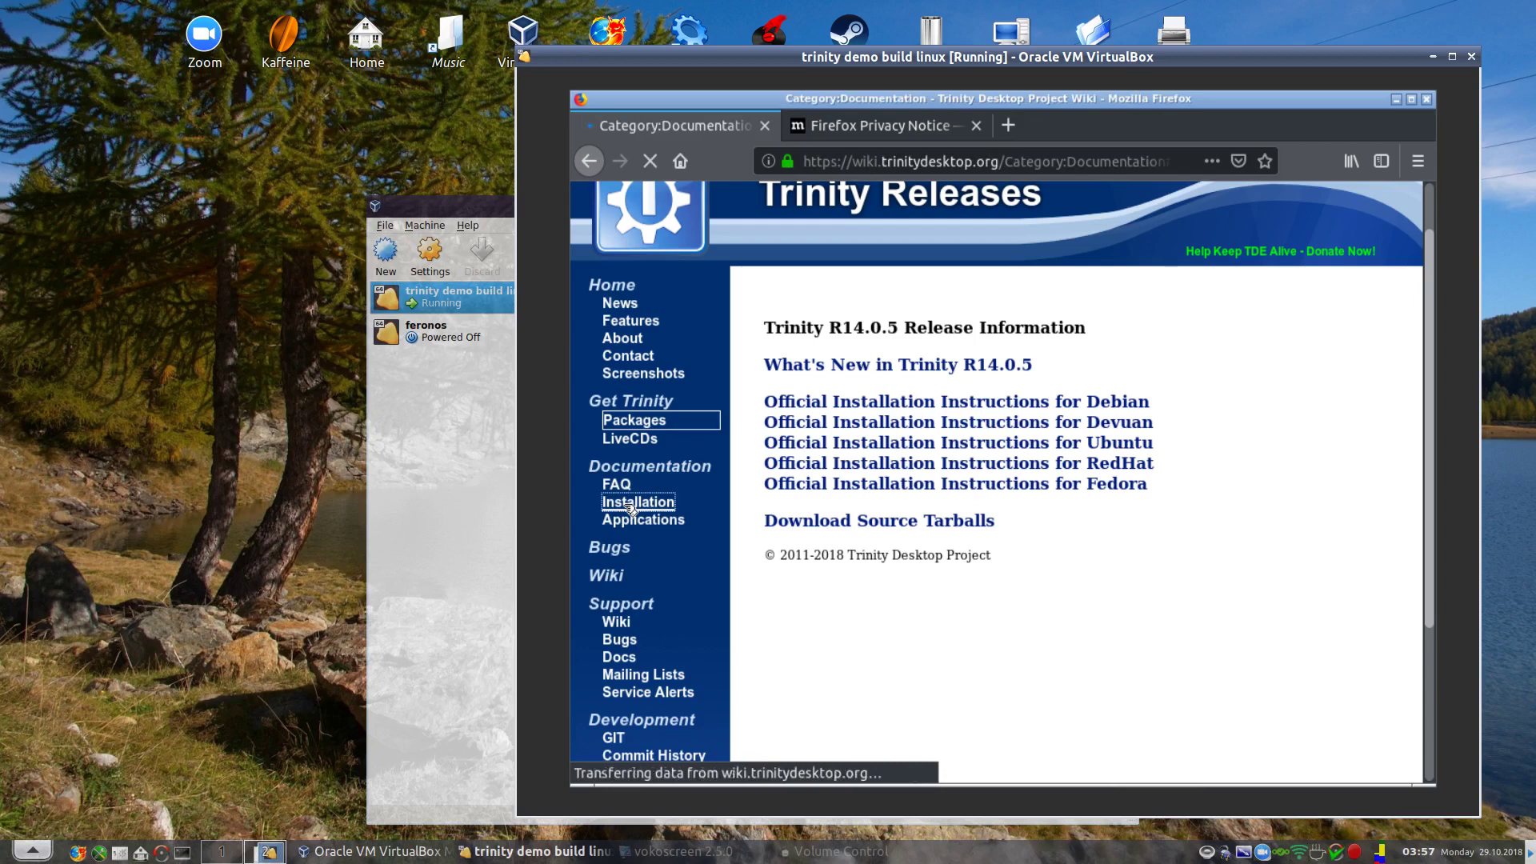
- Open the PCLinuxOS instructions and select the 'Configure the APT repository' cat <<EOF block
{"action": "left_click", "coordinate": [821, 455]}
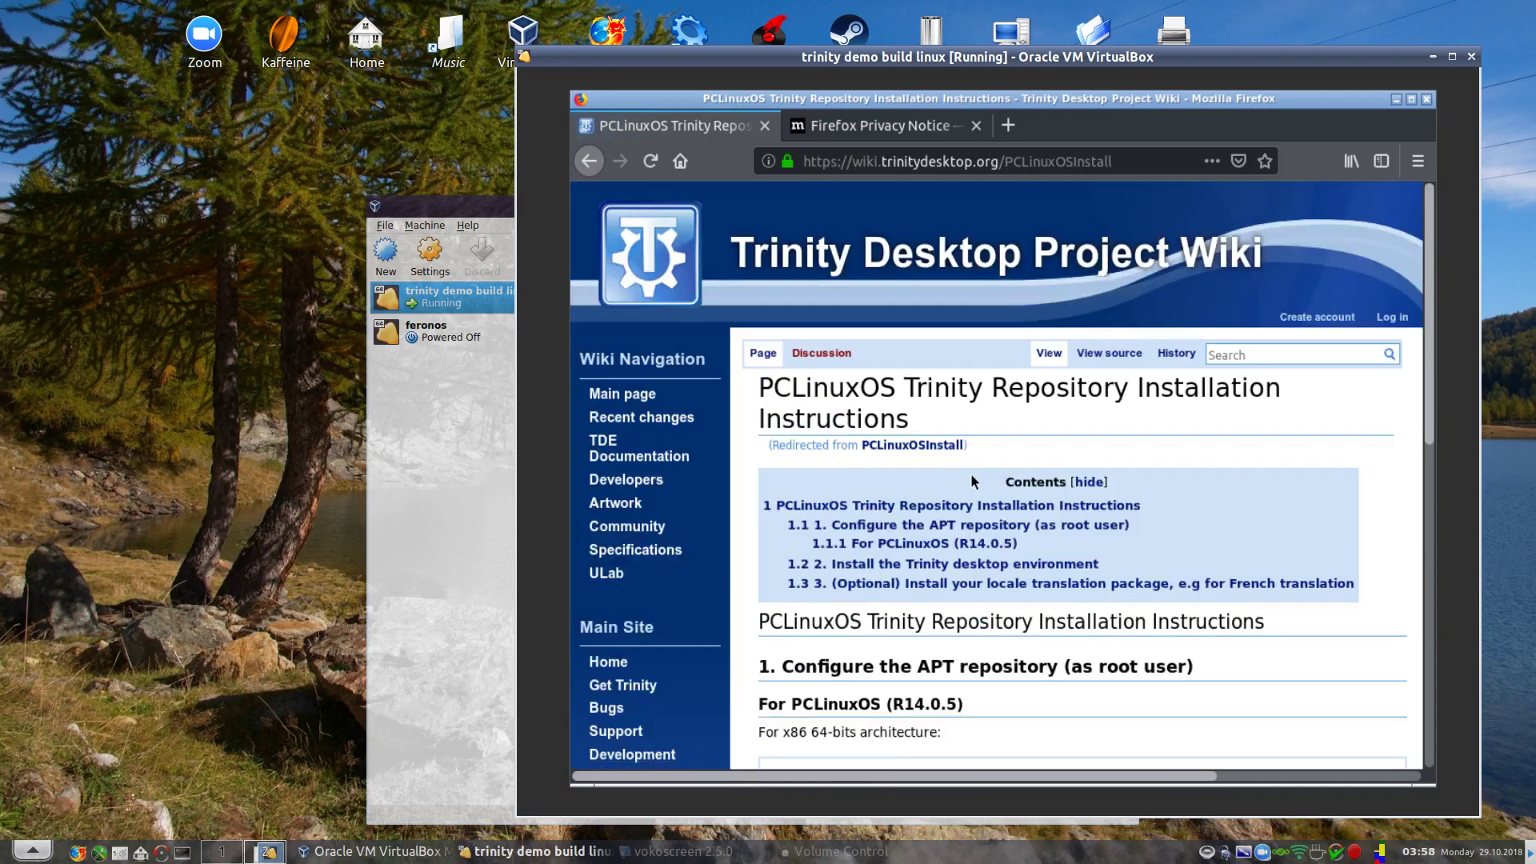
{"action": "scroll", "coordinate": [972, 473], "scroll_direction": "down", "scroll_amount": 5}
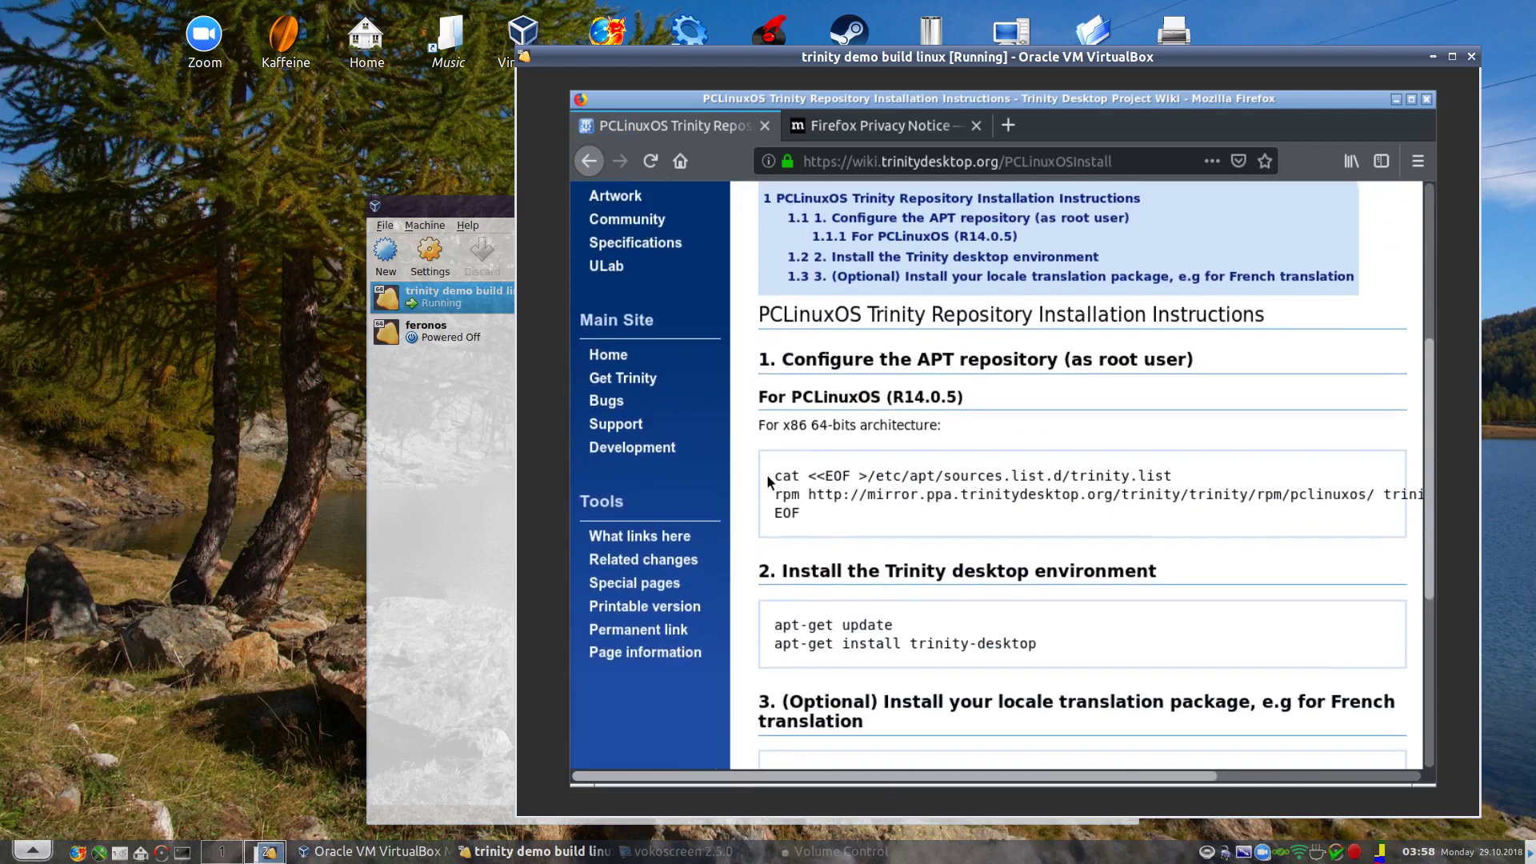
{"action": "left_click_drag", "start_coordinate": [775, 477], "coordinate": [803, 507]}
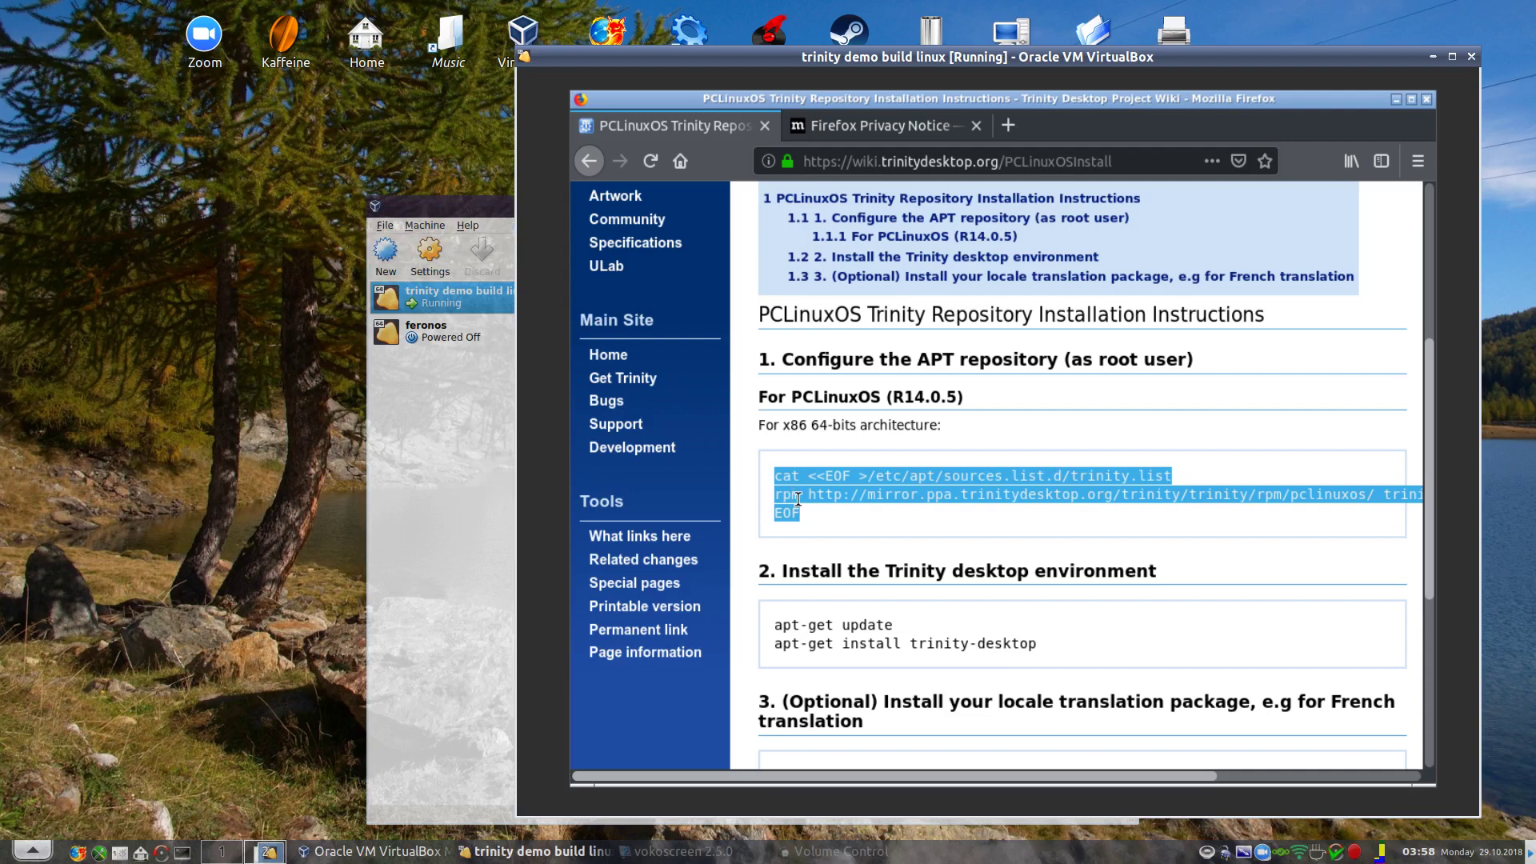
- Paste and run the heredoc in the root terminal, writing /etc/apt/sources.list.d/trinity.list
{"action": "key", "text": "alt+Tab"}
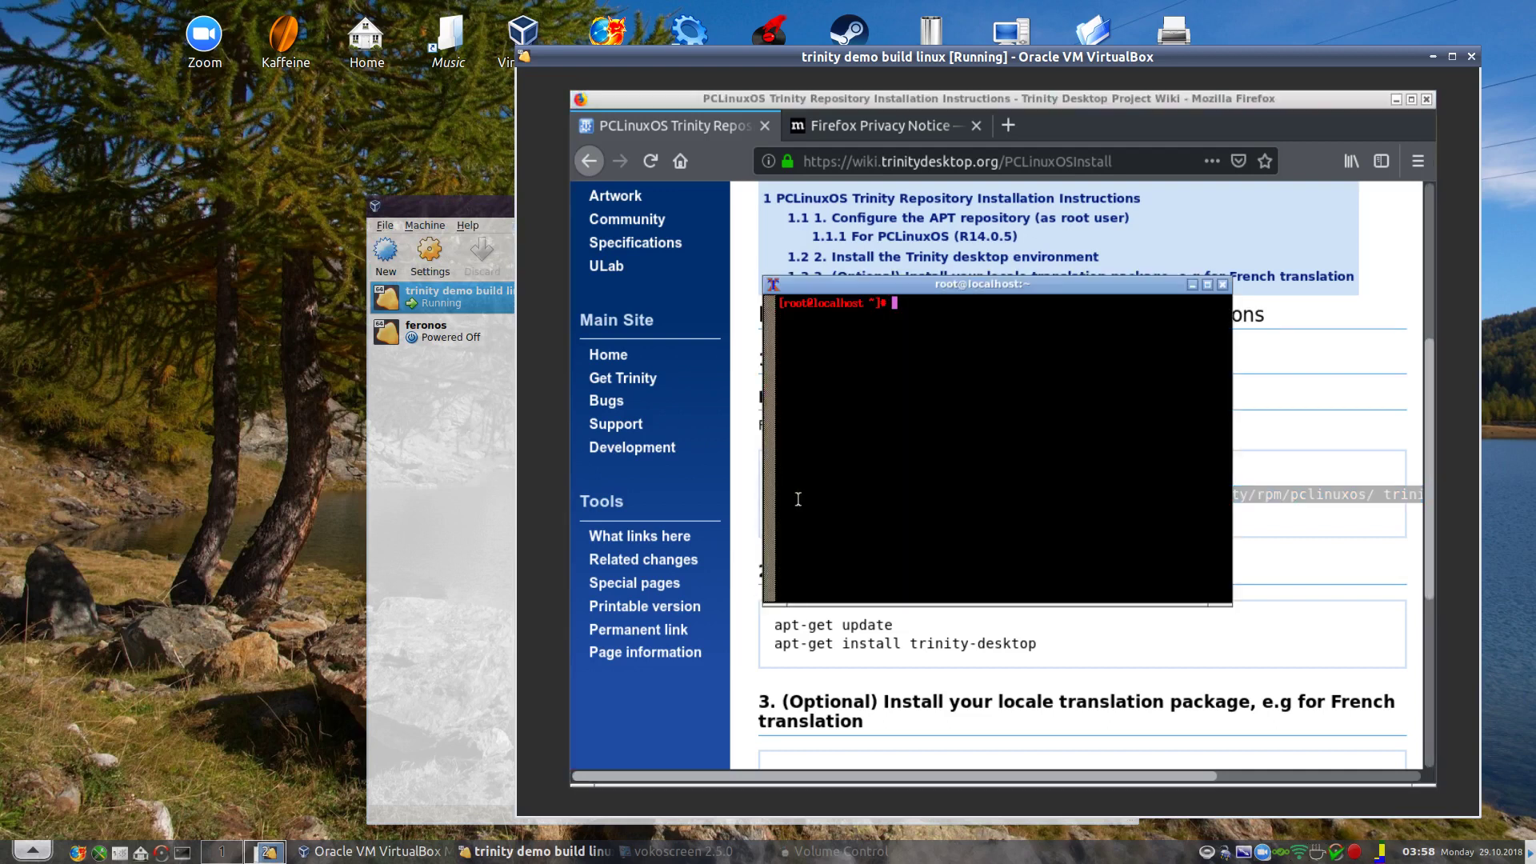
{"action": "middle_click", "coordinate": [798, 499]}
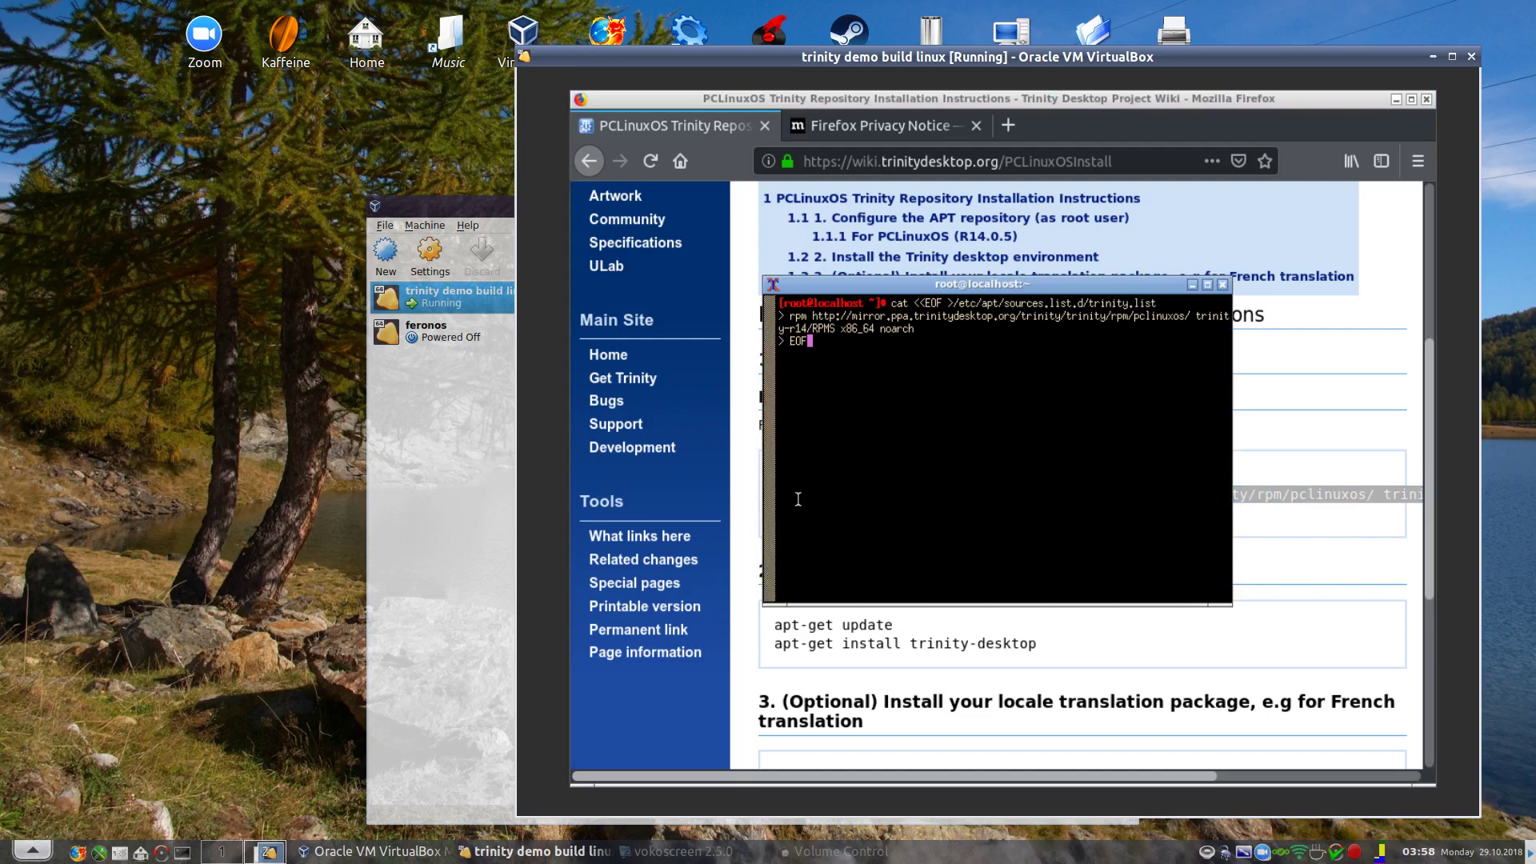
{"action": "key", "text": "Return"}
- Change into /etc/apt, list its contents, and start a cd into sources.list.d
{"action": "type", "text": "cd /etc/ap"}
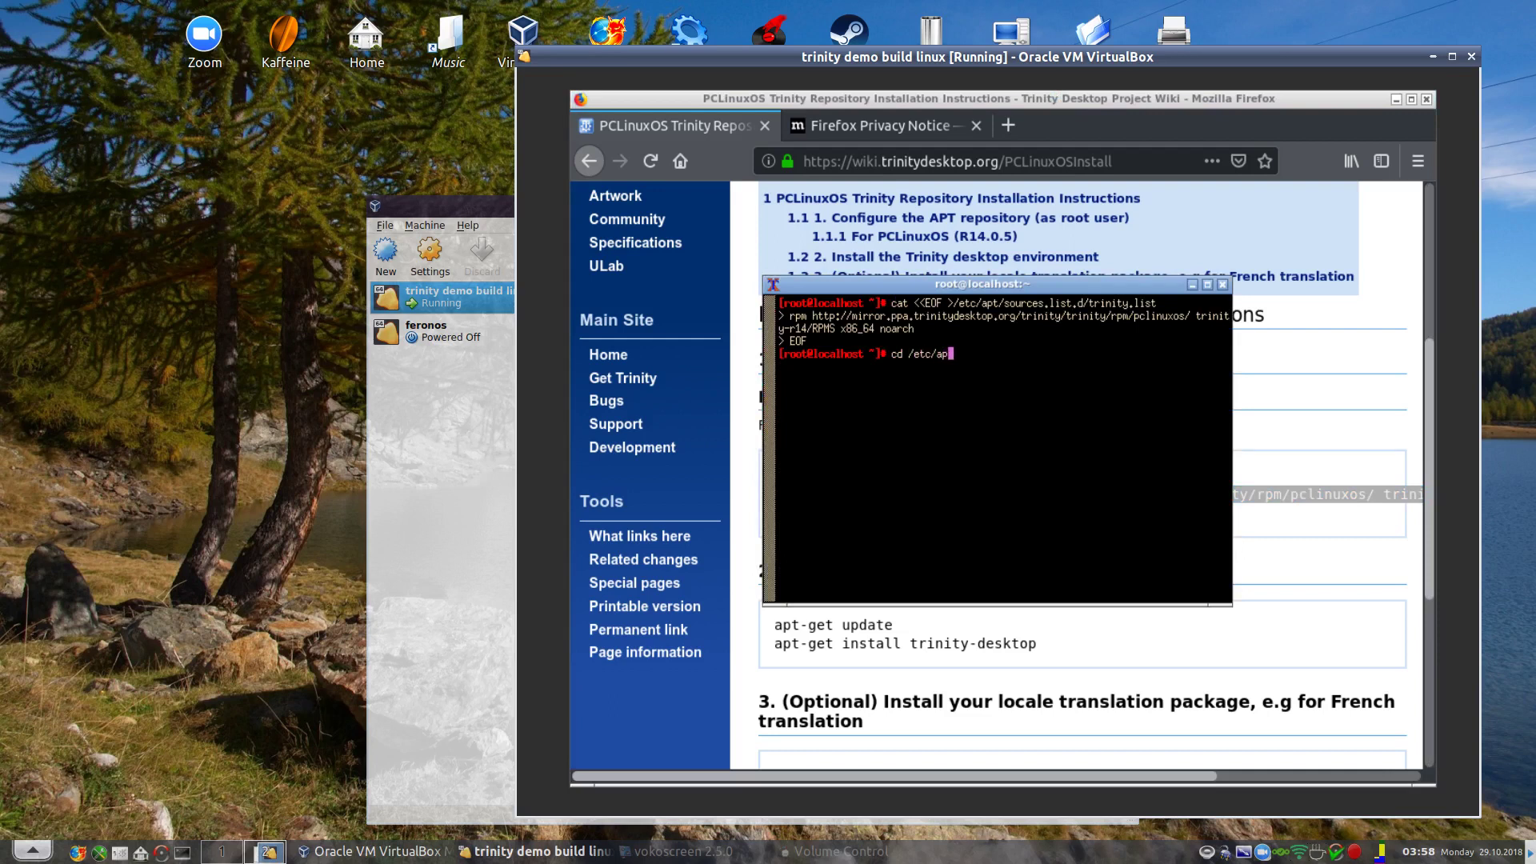
{"action": "key", "text": "Tab"}
{"action": "key", "text": "Tab"}
{"action": "type", "text": "t"}
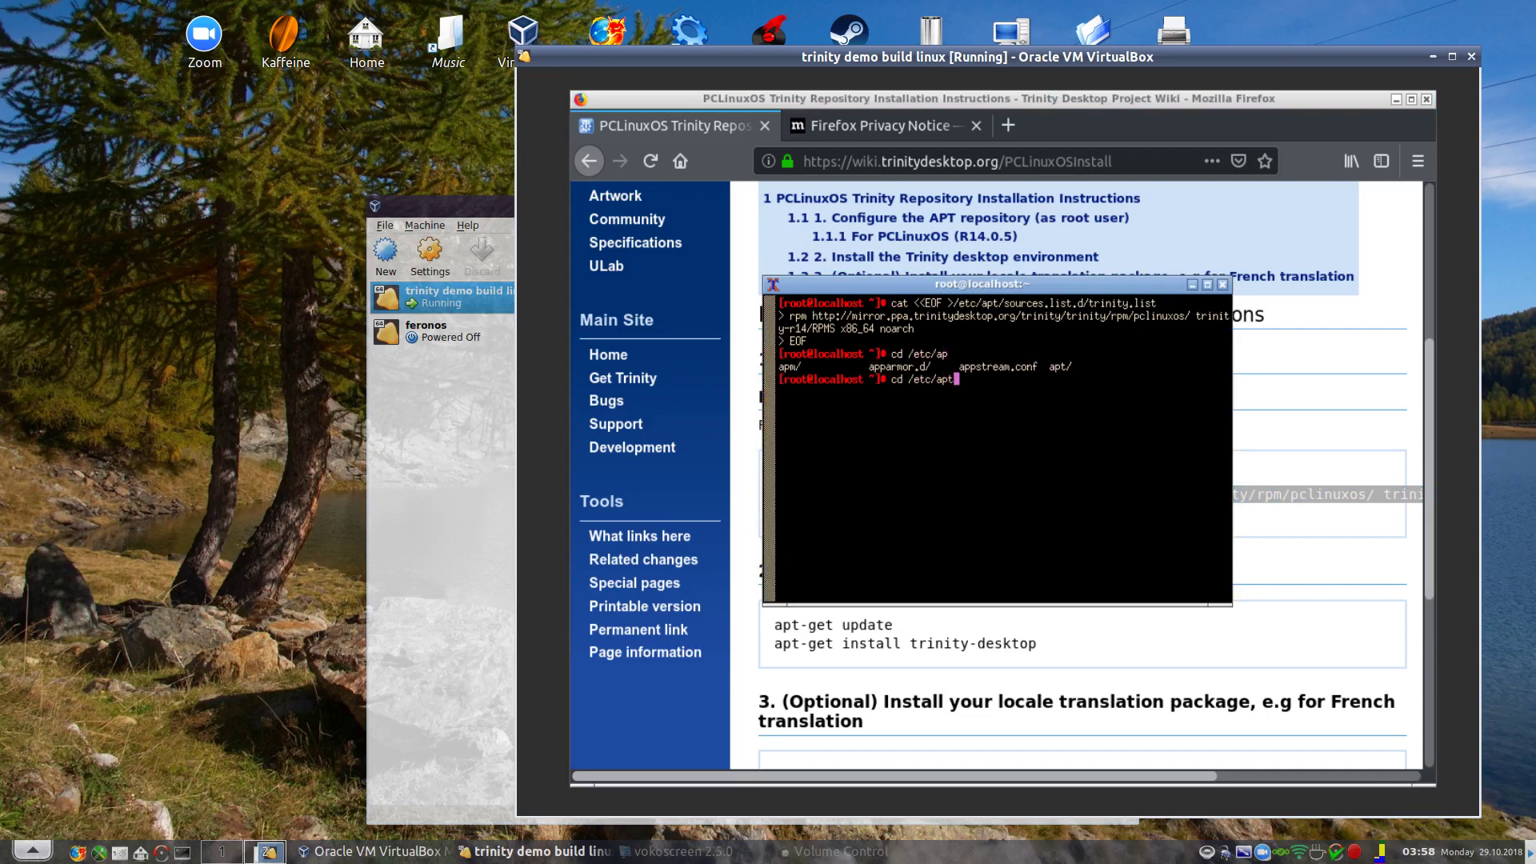
{"action": "key", "text": "Return"}
{"action": "type", "text": "ls"}
{"action": "key", "text": "Return"}
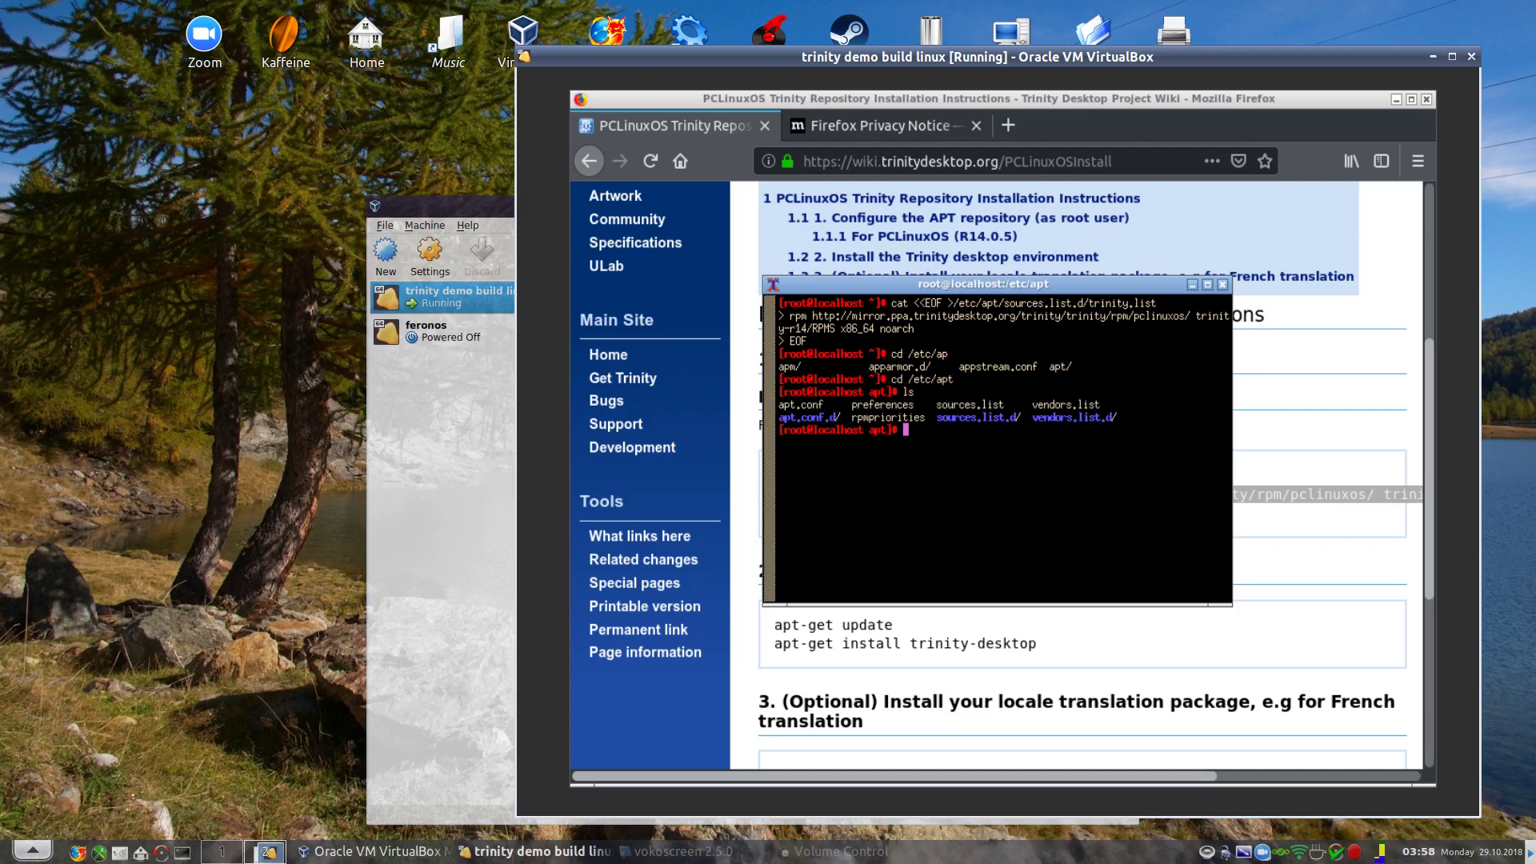
{"action": "type", "text": "cd so"}
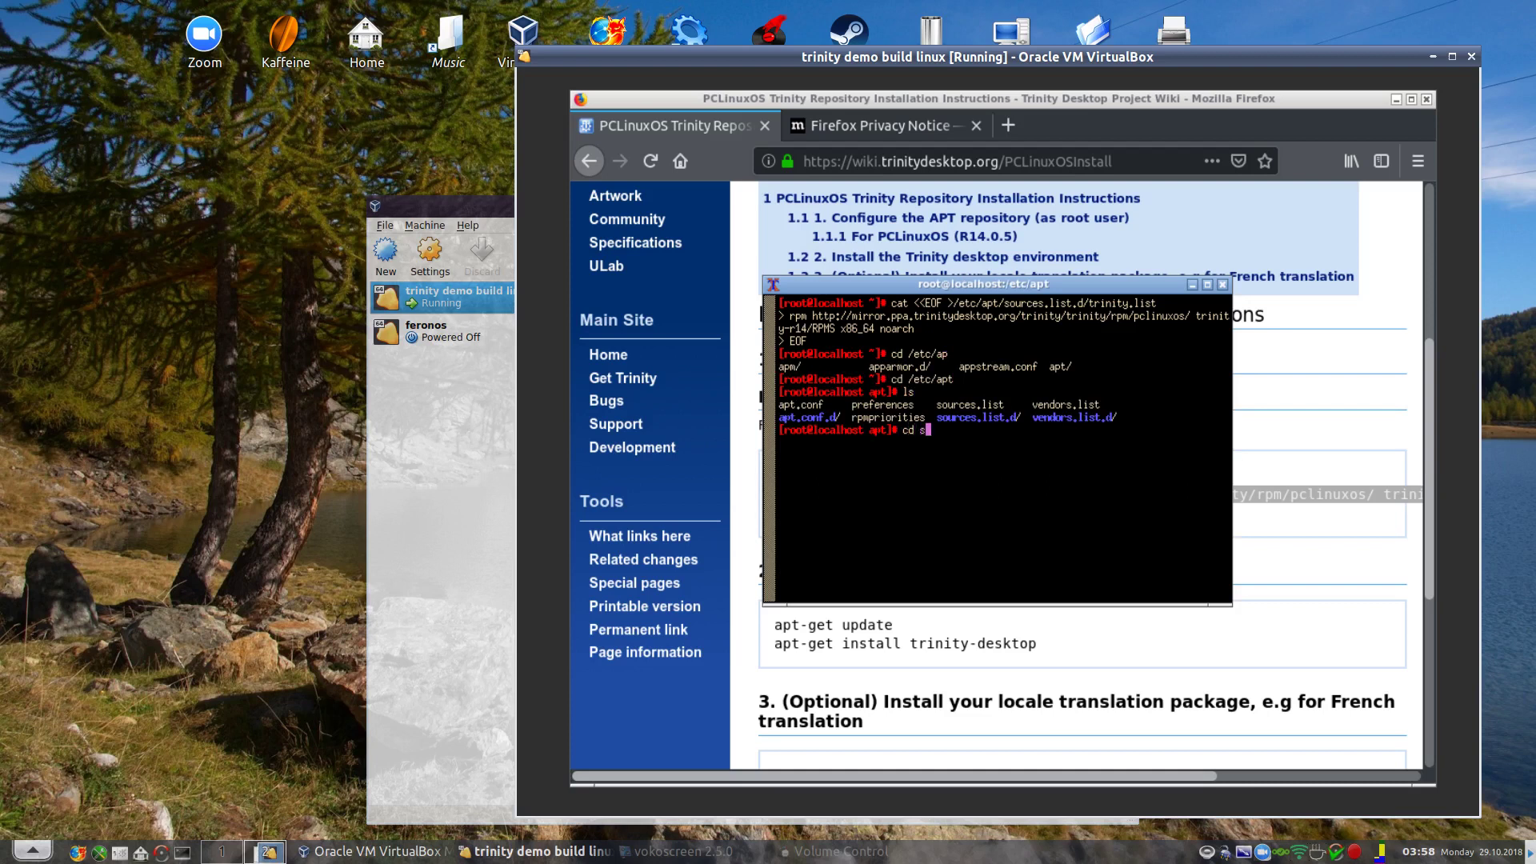
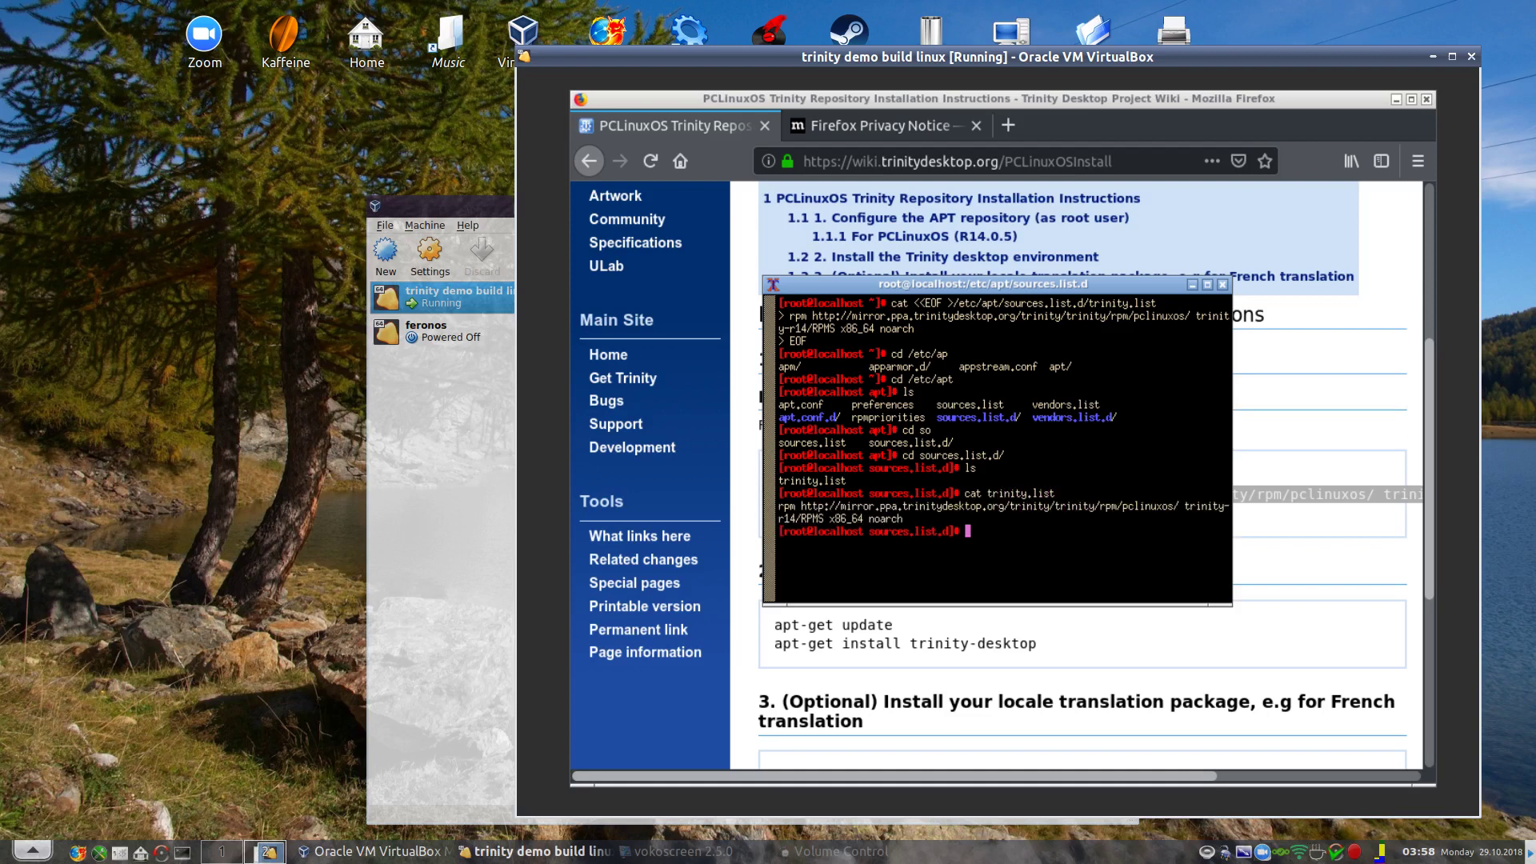
- From the home directory, run apt-get update to fetch the Trinity r14 package lists
{"action": "type", "text": "cd"}
{"action": "key", "text": "Return"}
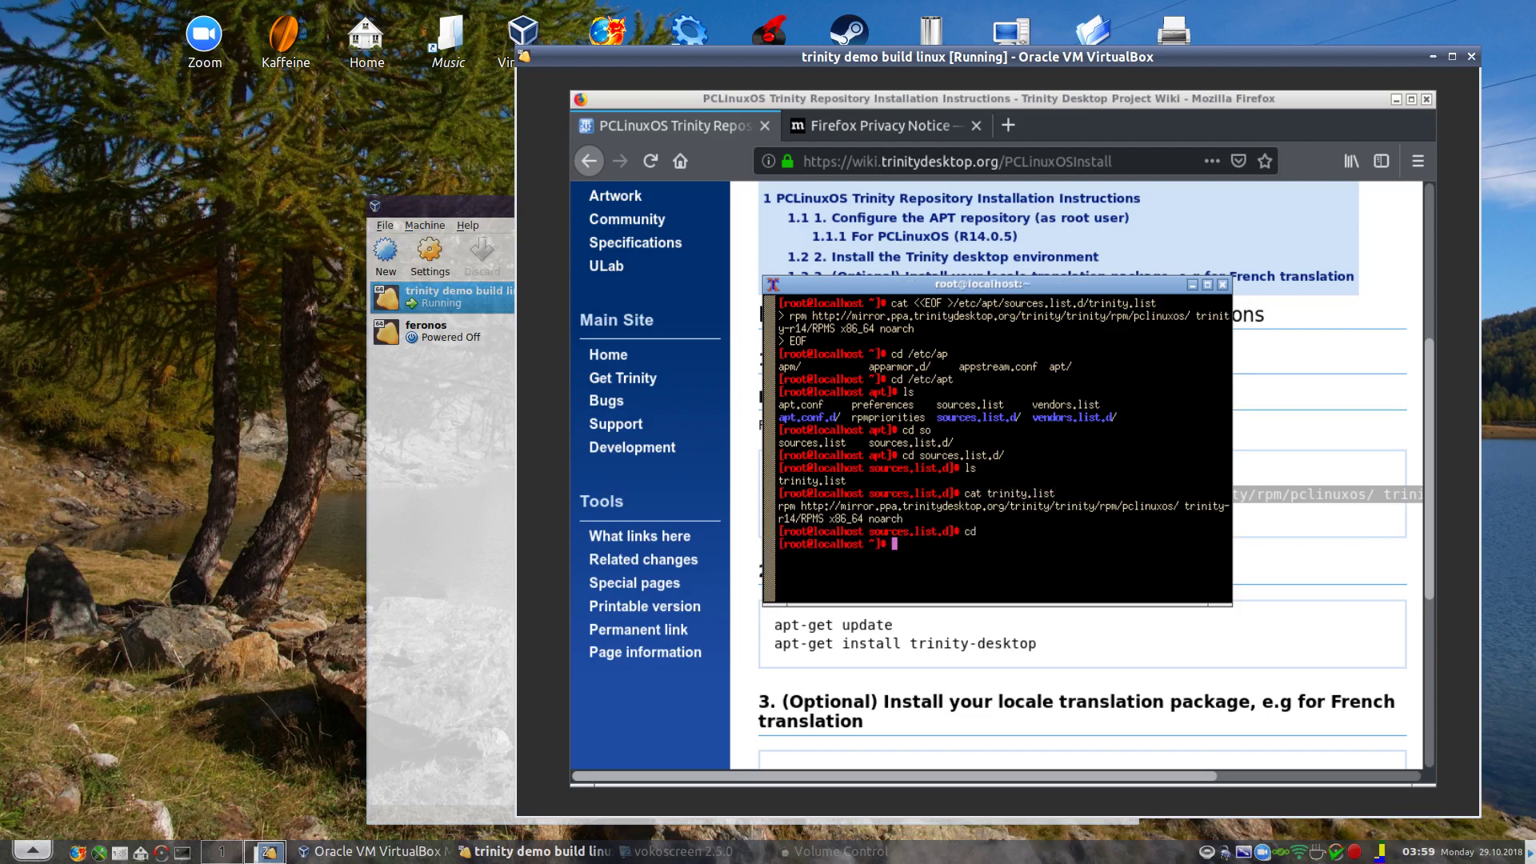
{"action": "type", "text": "apt-get update"}
{"action": "key", "text": "Return"}
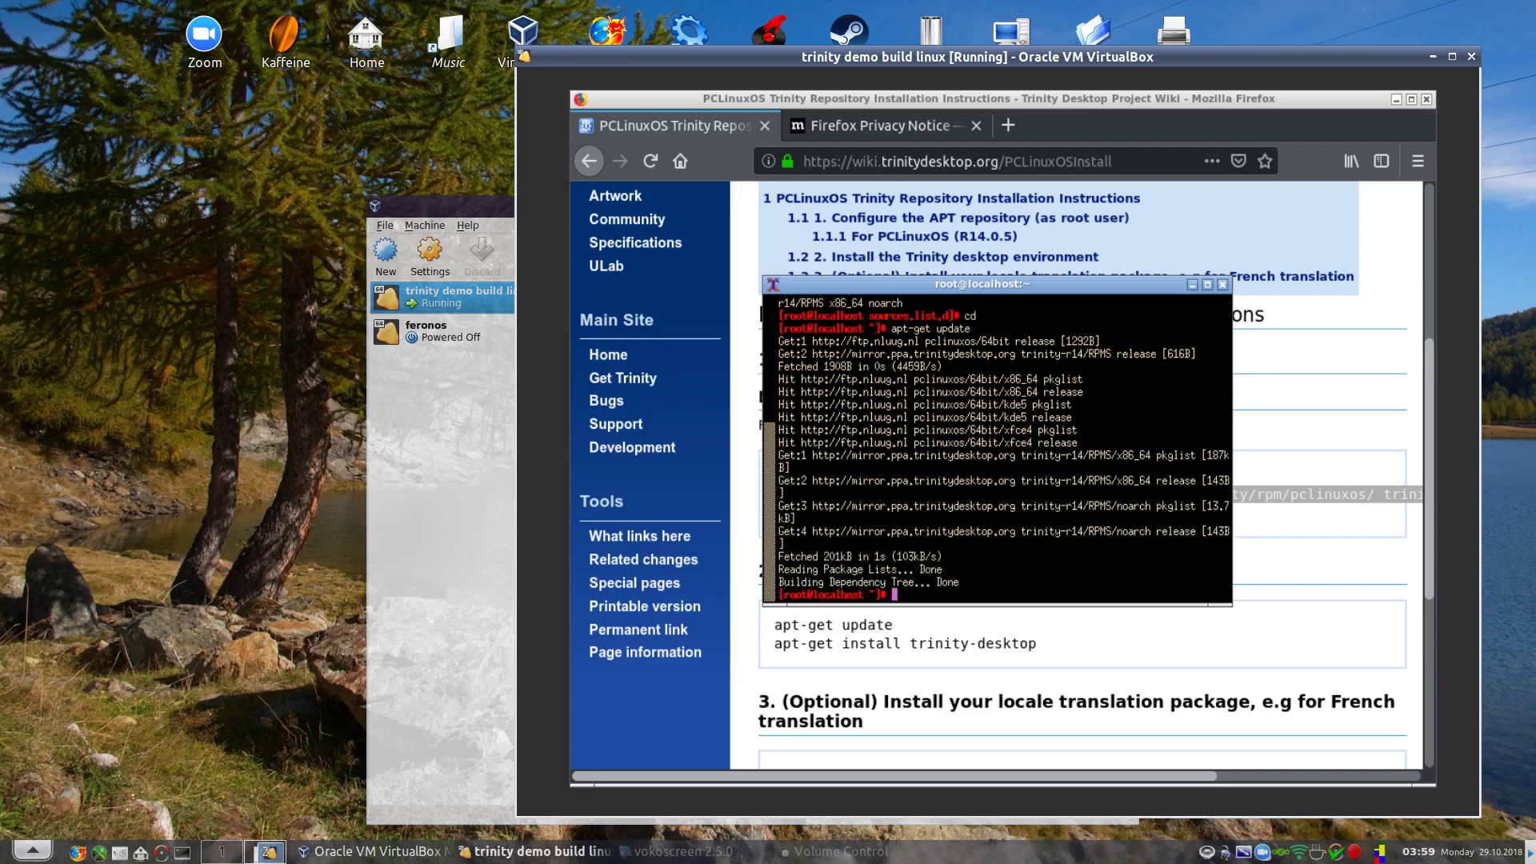
- Launch Synaptic with the synaptic command, correcting the misspelled 'synapic' from history
{"action": "type", "text": "synapic"}
{"action": "key", "text": "Return"}
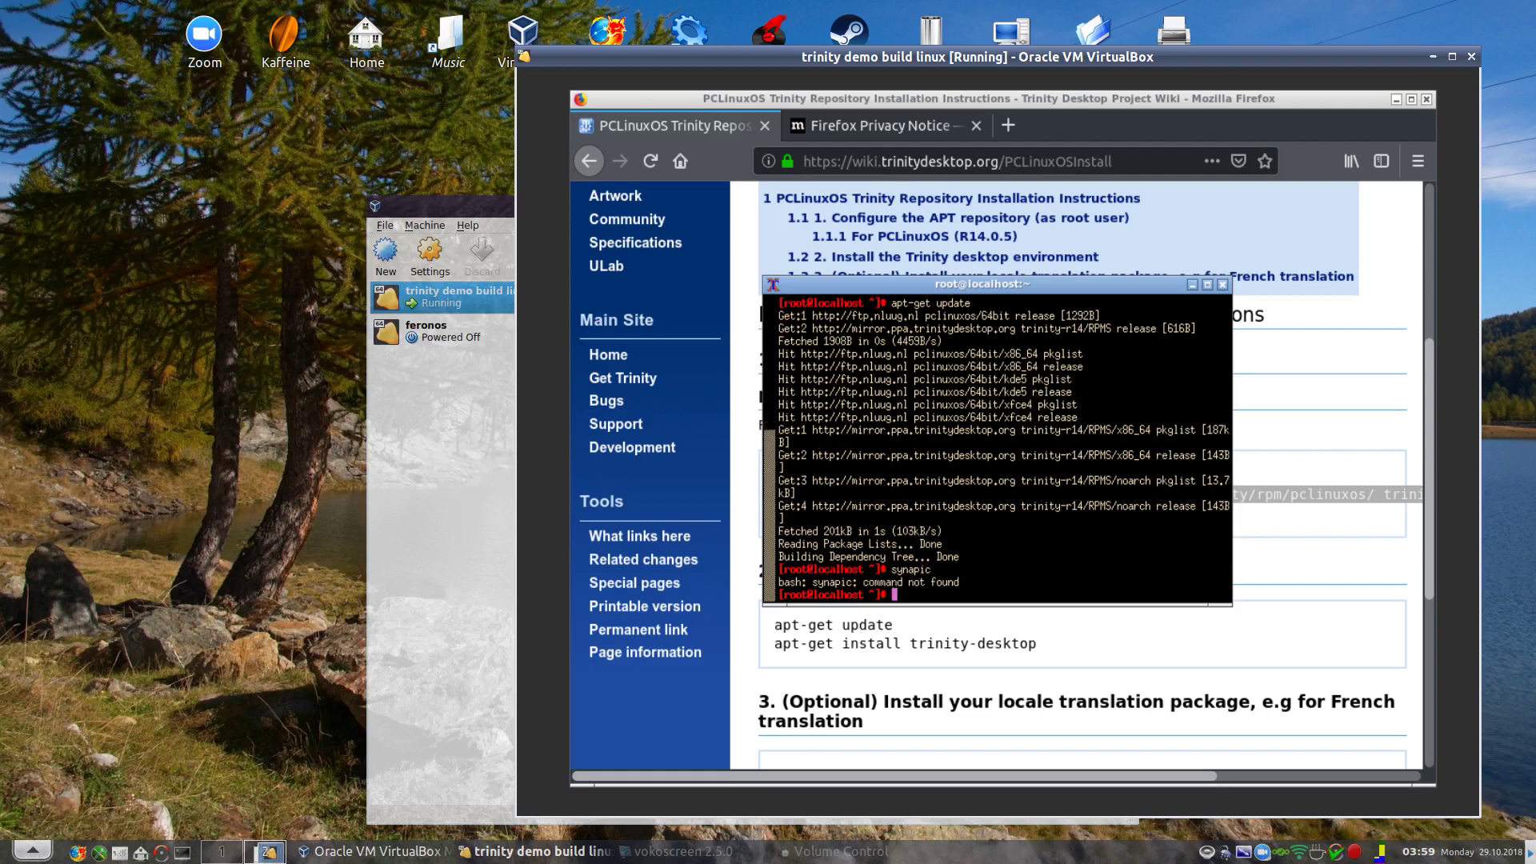
{"action": "key", "text": "Up"}
{"action": "key", "text": "Left"}
{"action": "type", "text": "t"}
{"action": "key", "text": "End"}
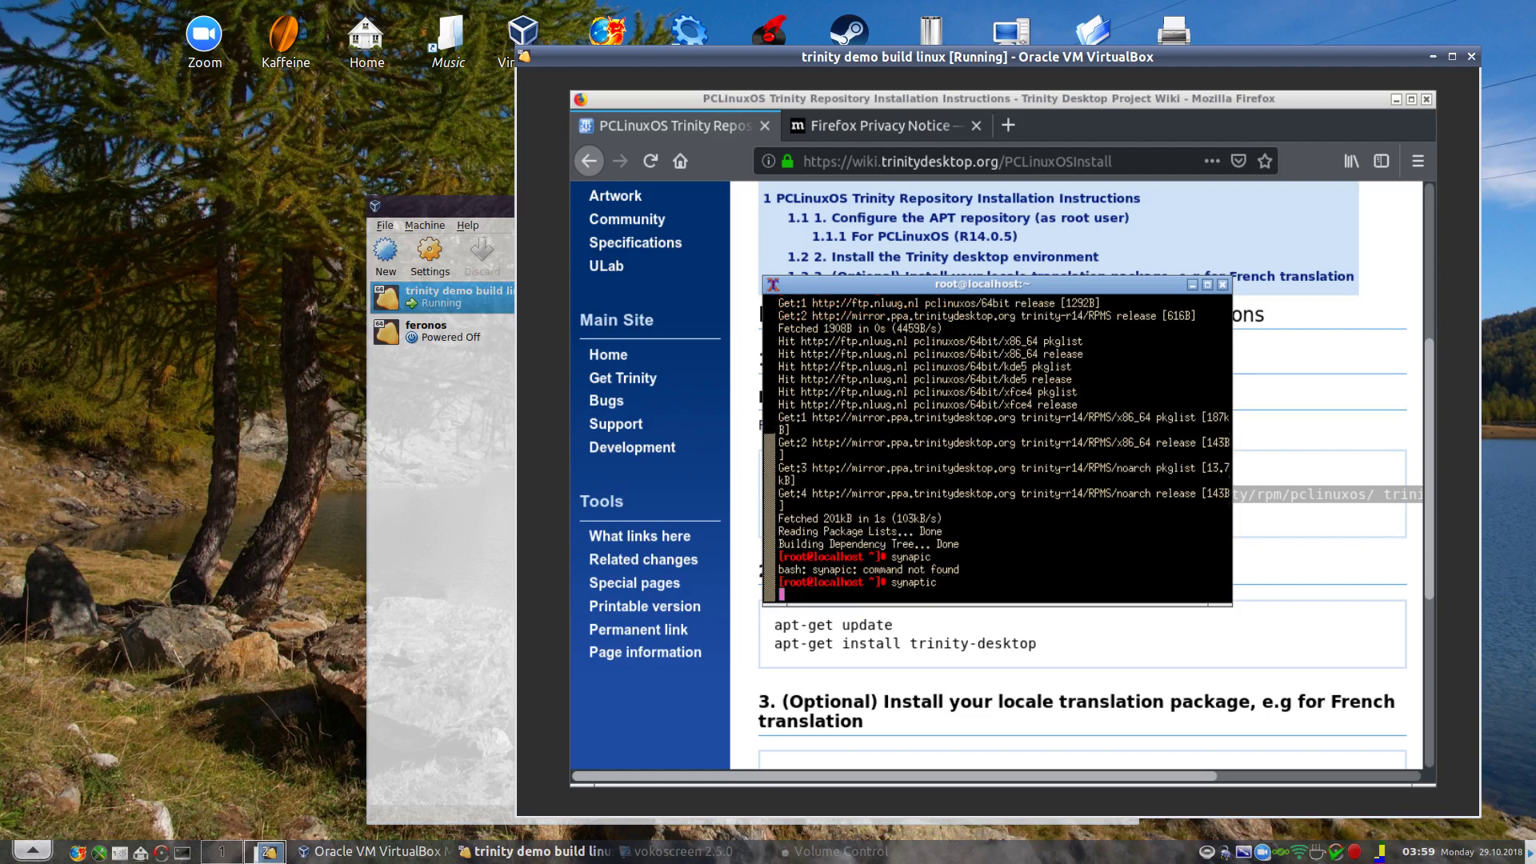
{"action": "key", "text": "Return"}
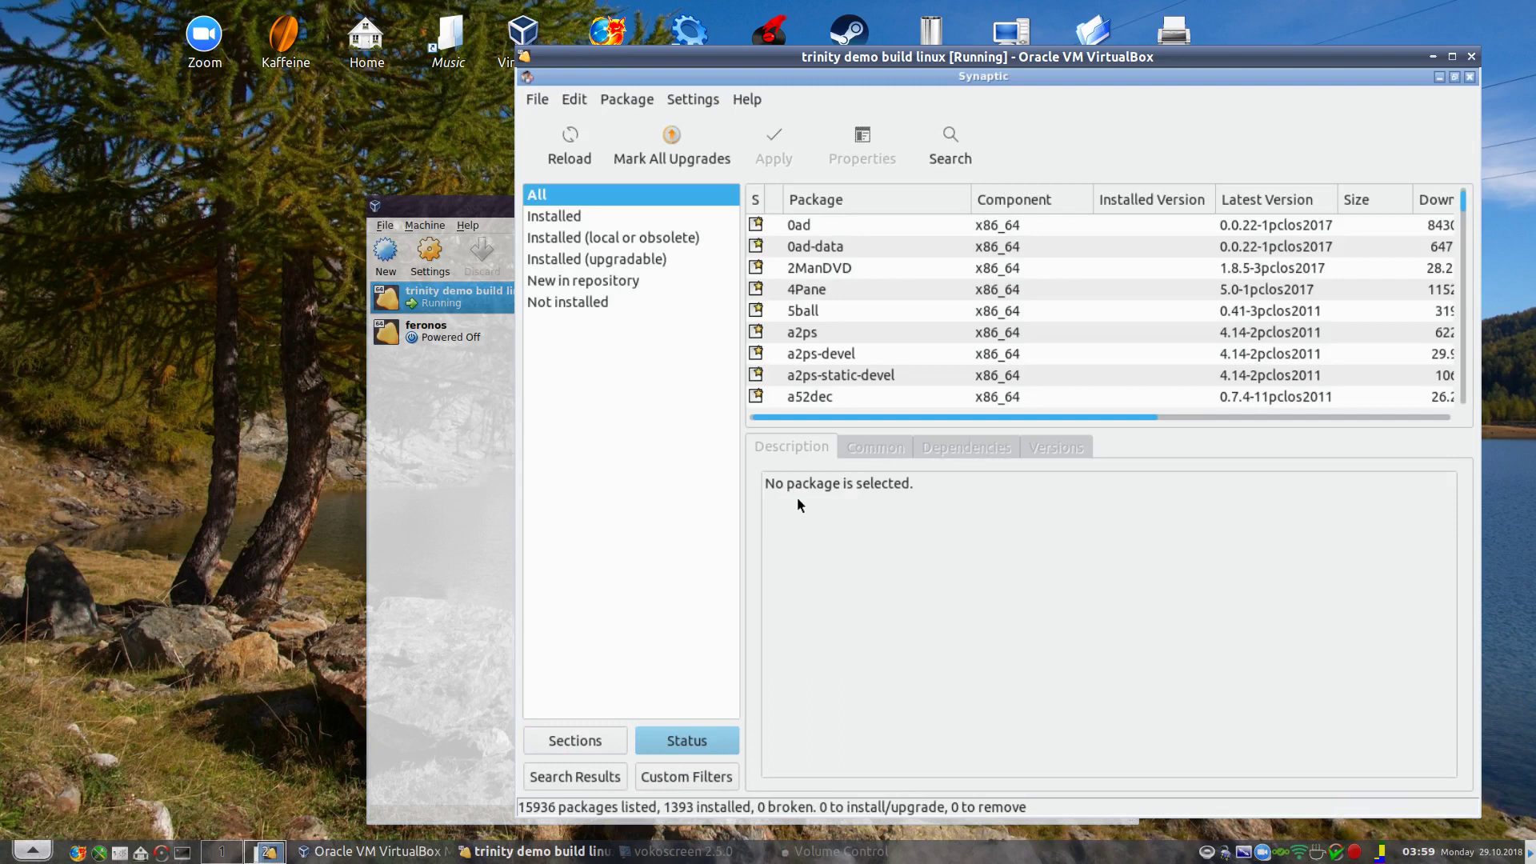
- Filter the package list to show only Installed (upgradable) packages
{"action": "left_click", "coordinate": [567, 281]}
{"action": "scroll", "coordinate": [807, 261], "scroll_direction": "down", "scroll_amount": 10}
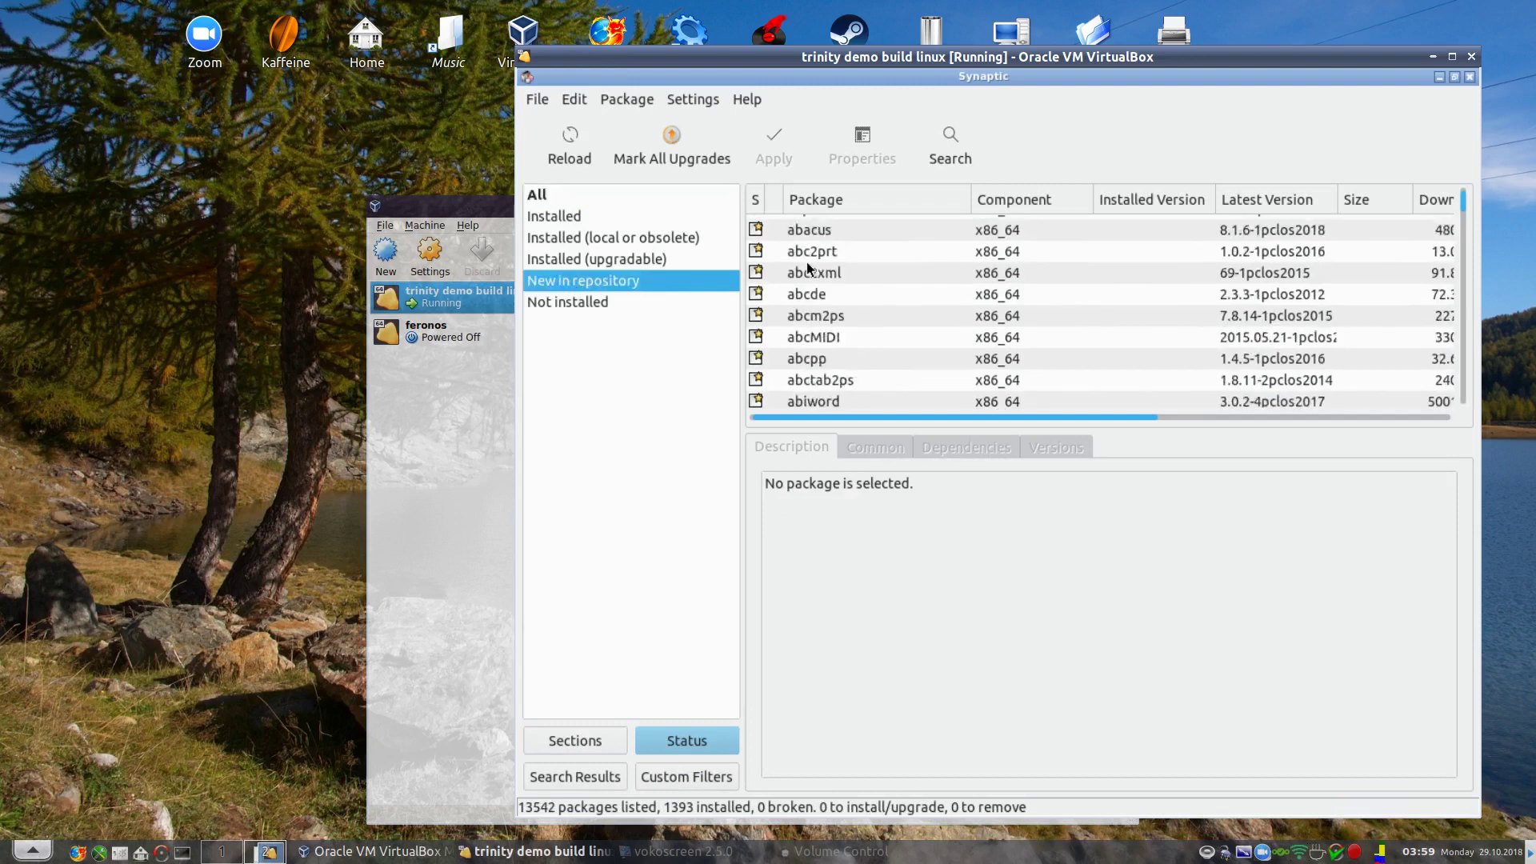
{"action": "scroll", "coordinate": [807, 261], "scroll_direction": "up", "scroll_amount": 5}
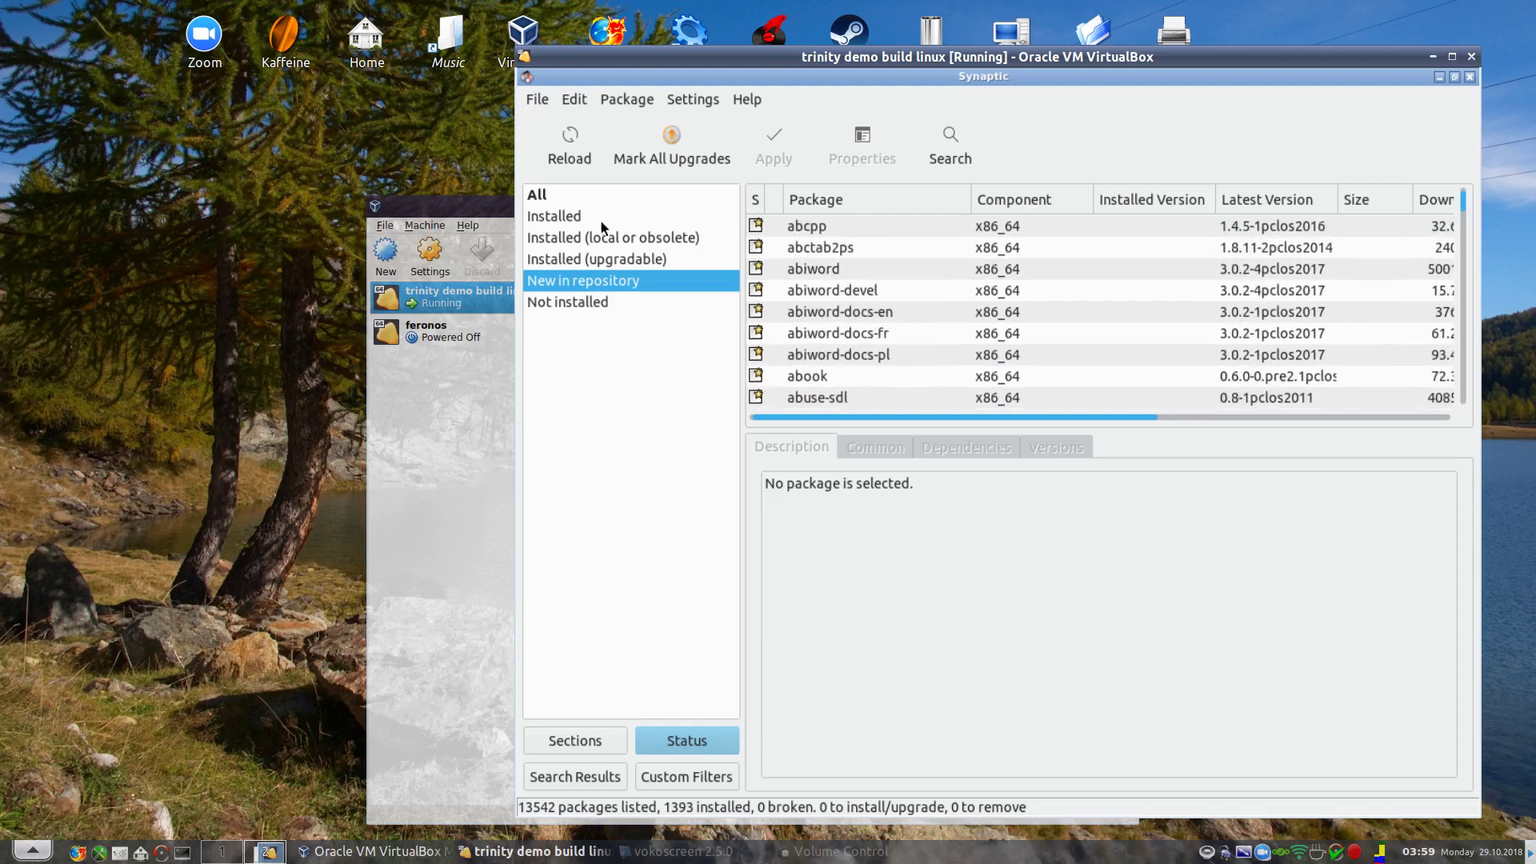
{"action": "left_click", "coordinate": [570, 260]}
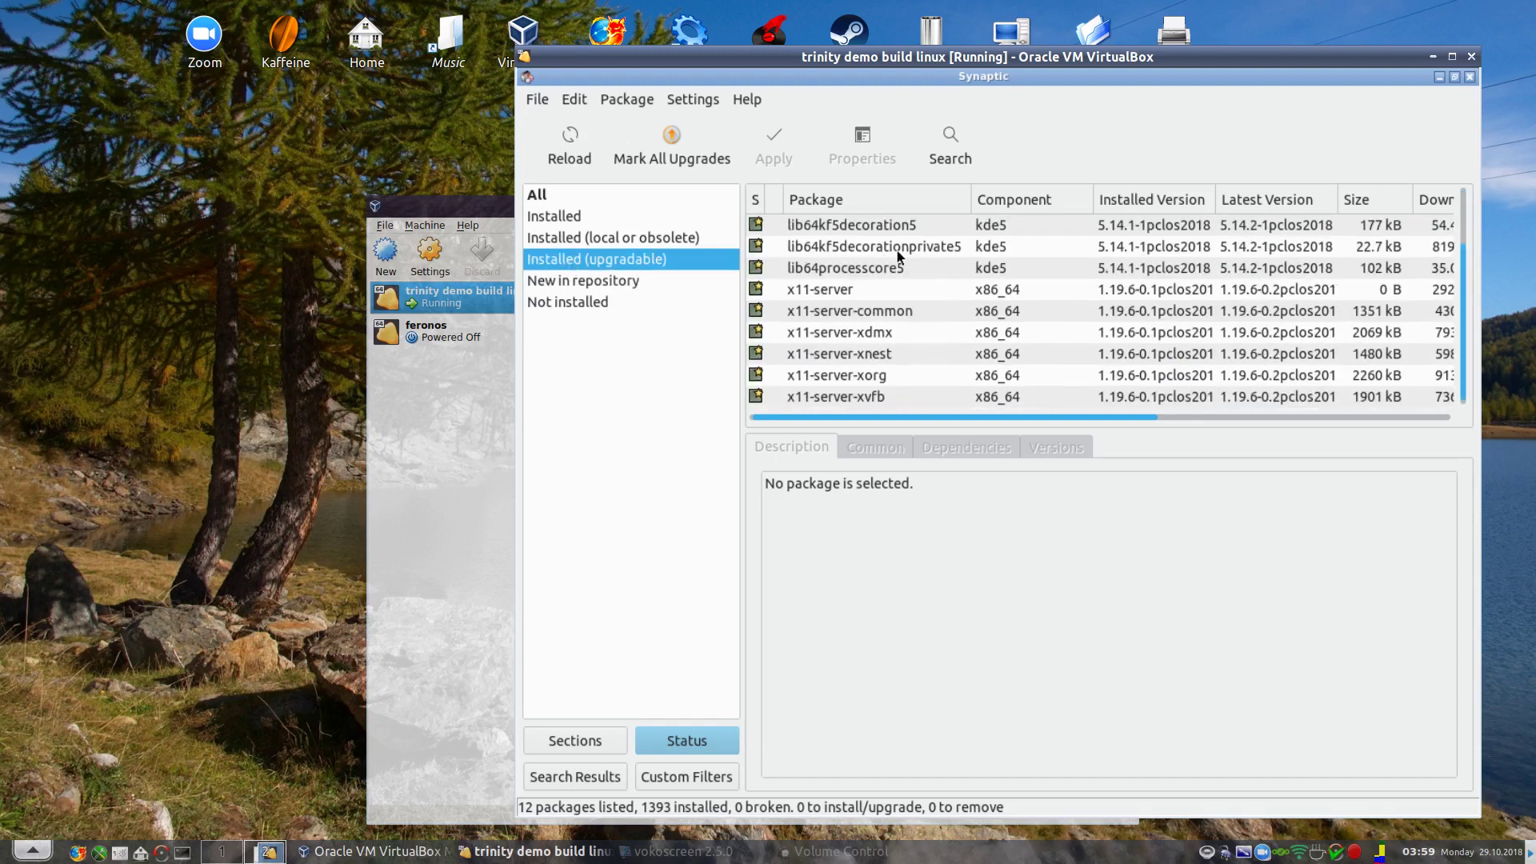
{"action": "scroll", "coordinate": [896, 251], "scroll_direction": "up", "scroll_amount": 3}
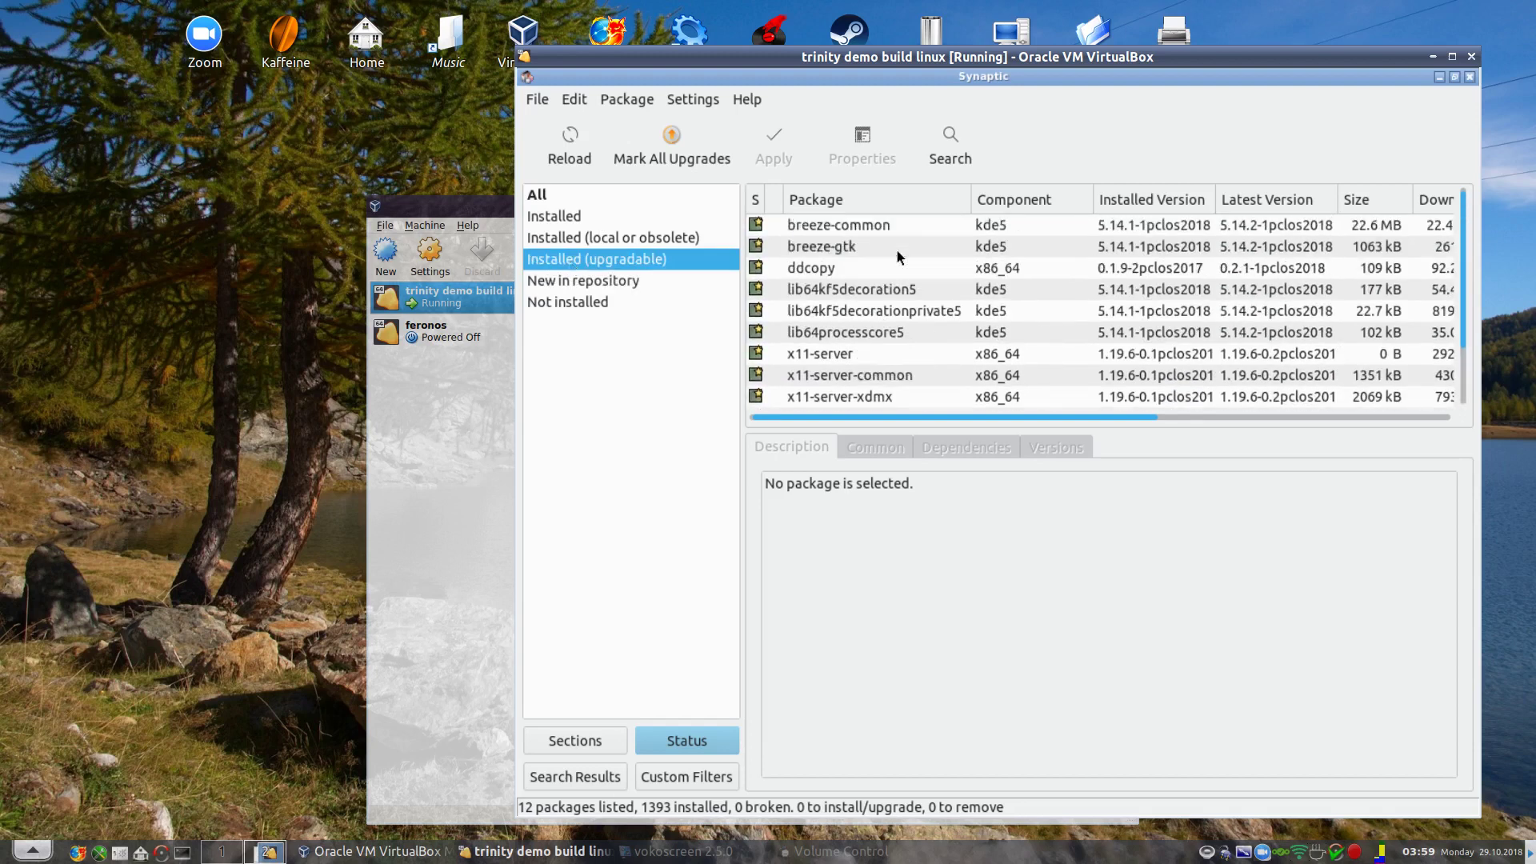
{"action": "scroll", "coordinate": [896, 251], "scroll_direction": "down", "scroll_amount": 3}
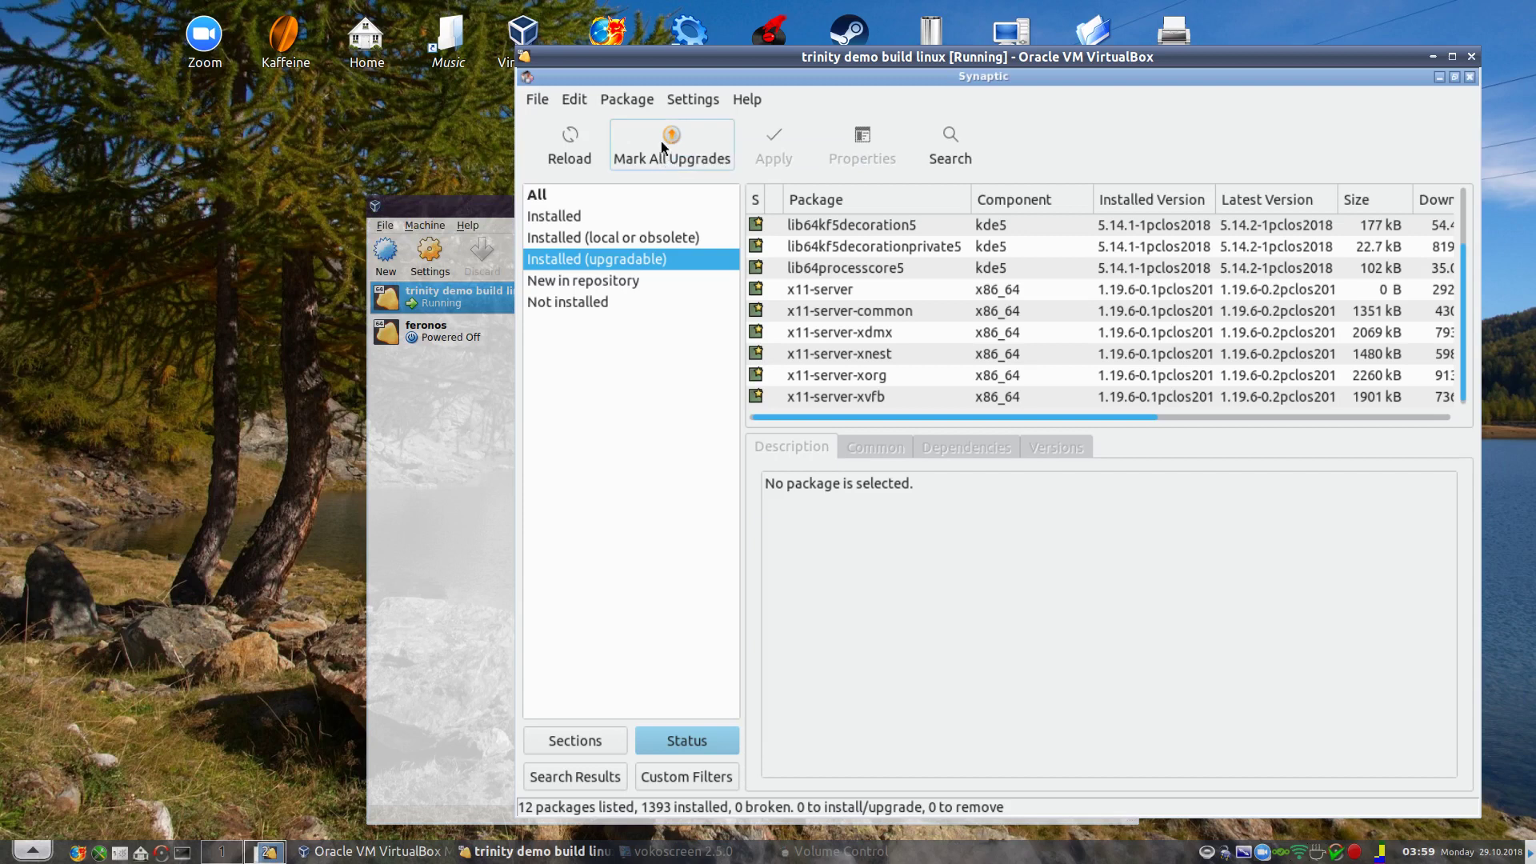
- Mark all 12 upgrades with required changes, apply them, and show per-file download progress
{"action": "left_click", "coordinate": [660, 141]}
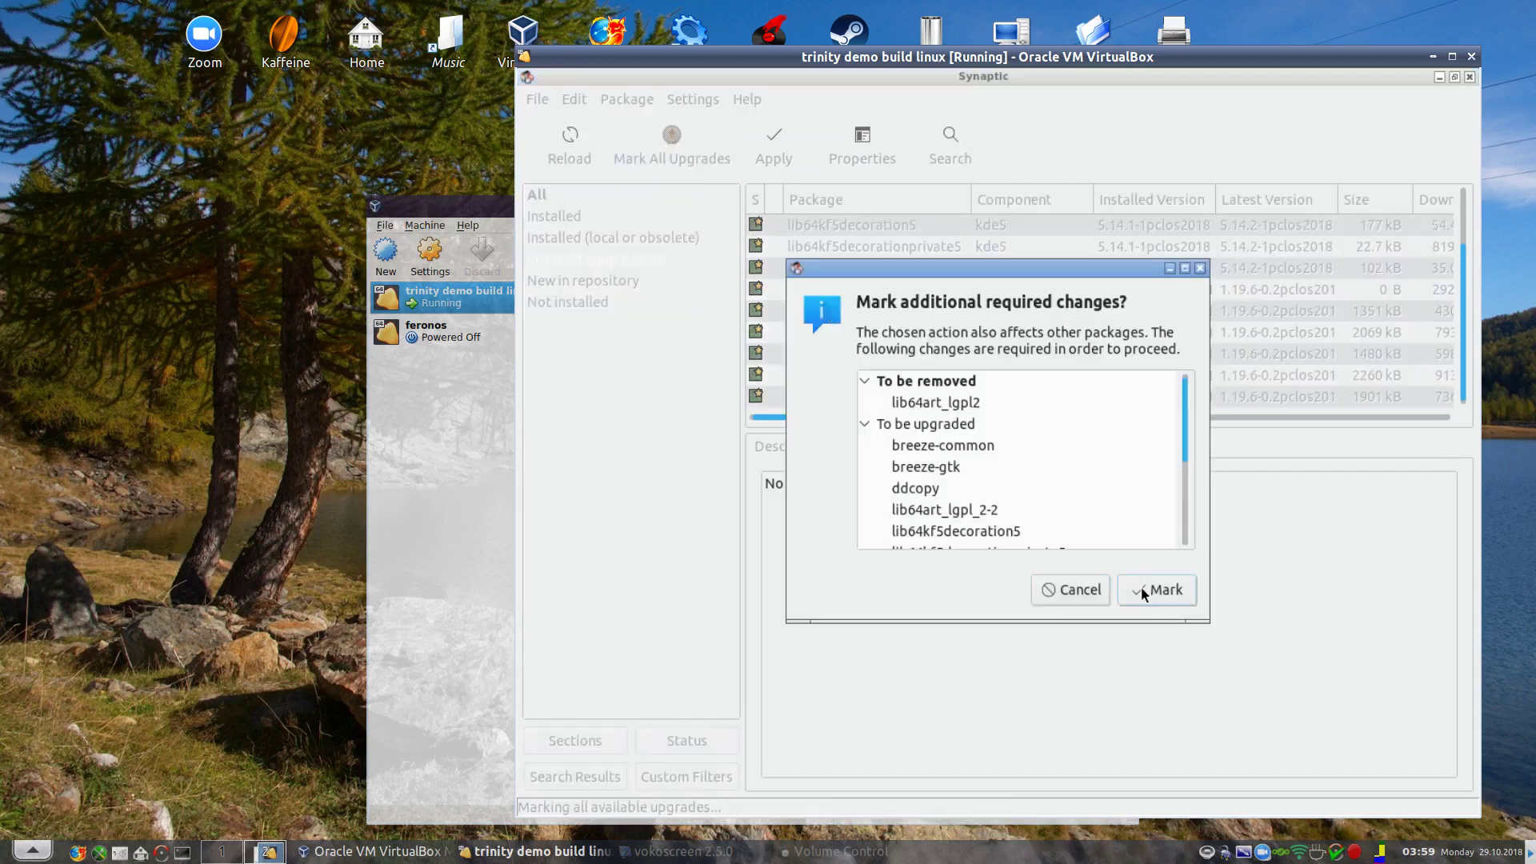
{"action": "left_click", "coordinate": [1157, 589]}
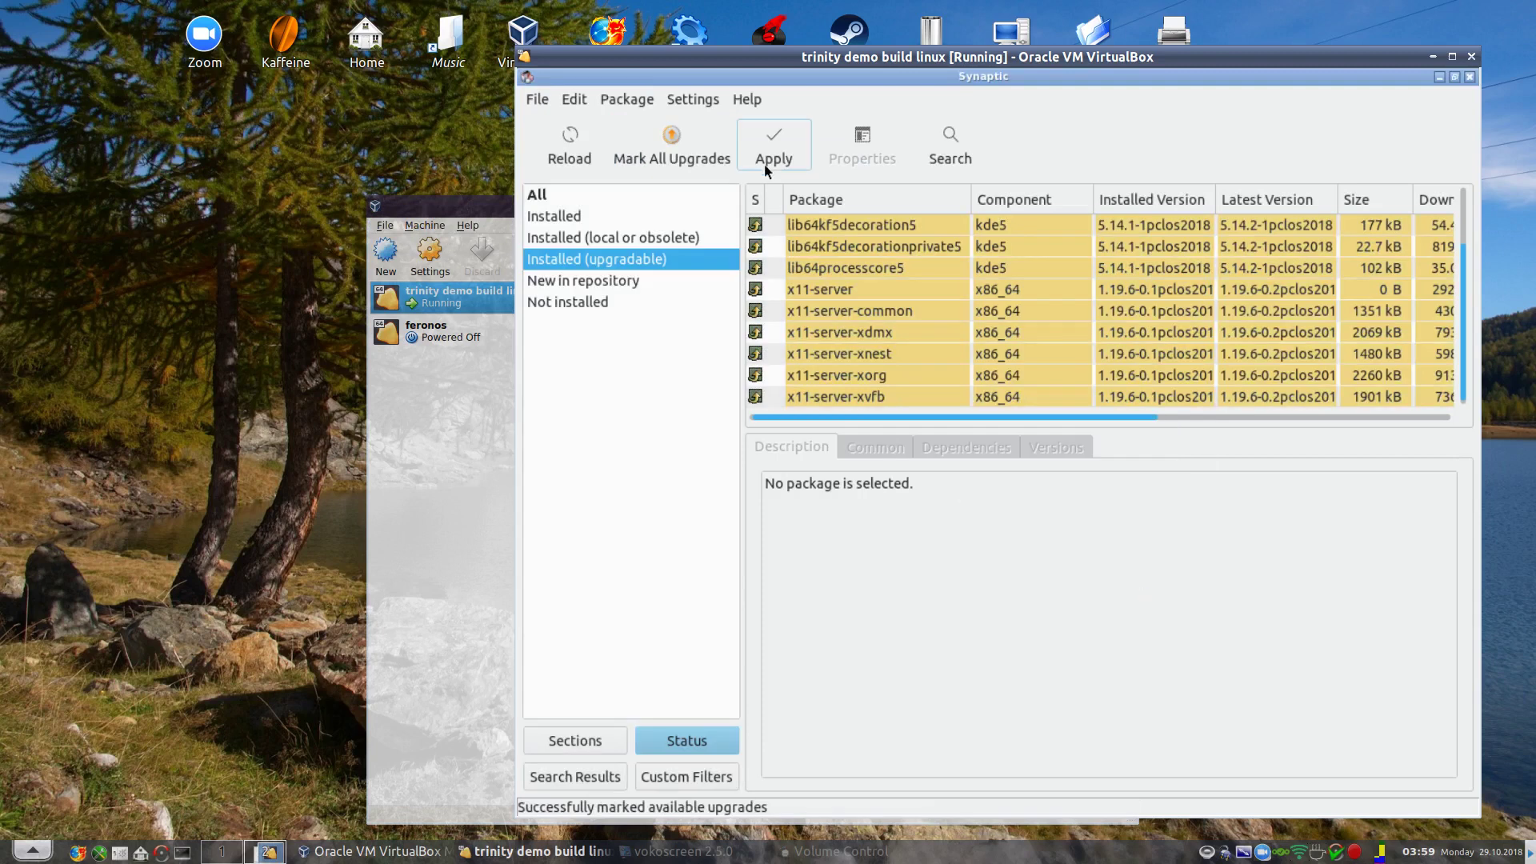
{"action": "left_click", "coordinate": [768, 161]}
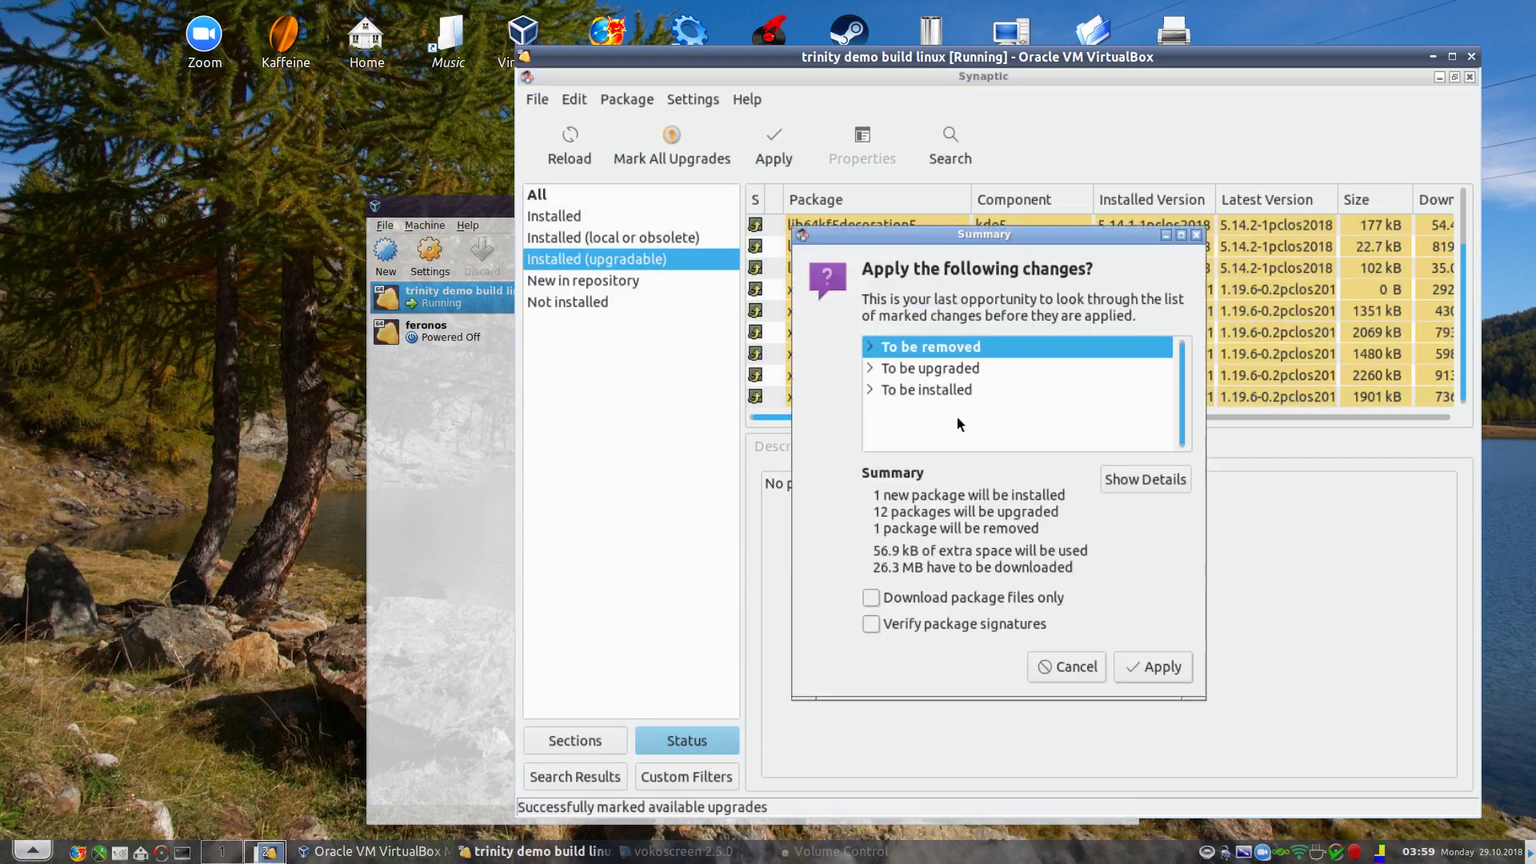
{"action": "left_click", "coordinate": [1128, 670]}
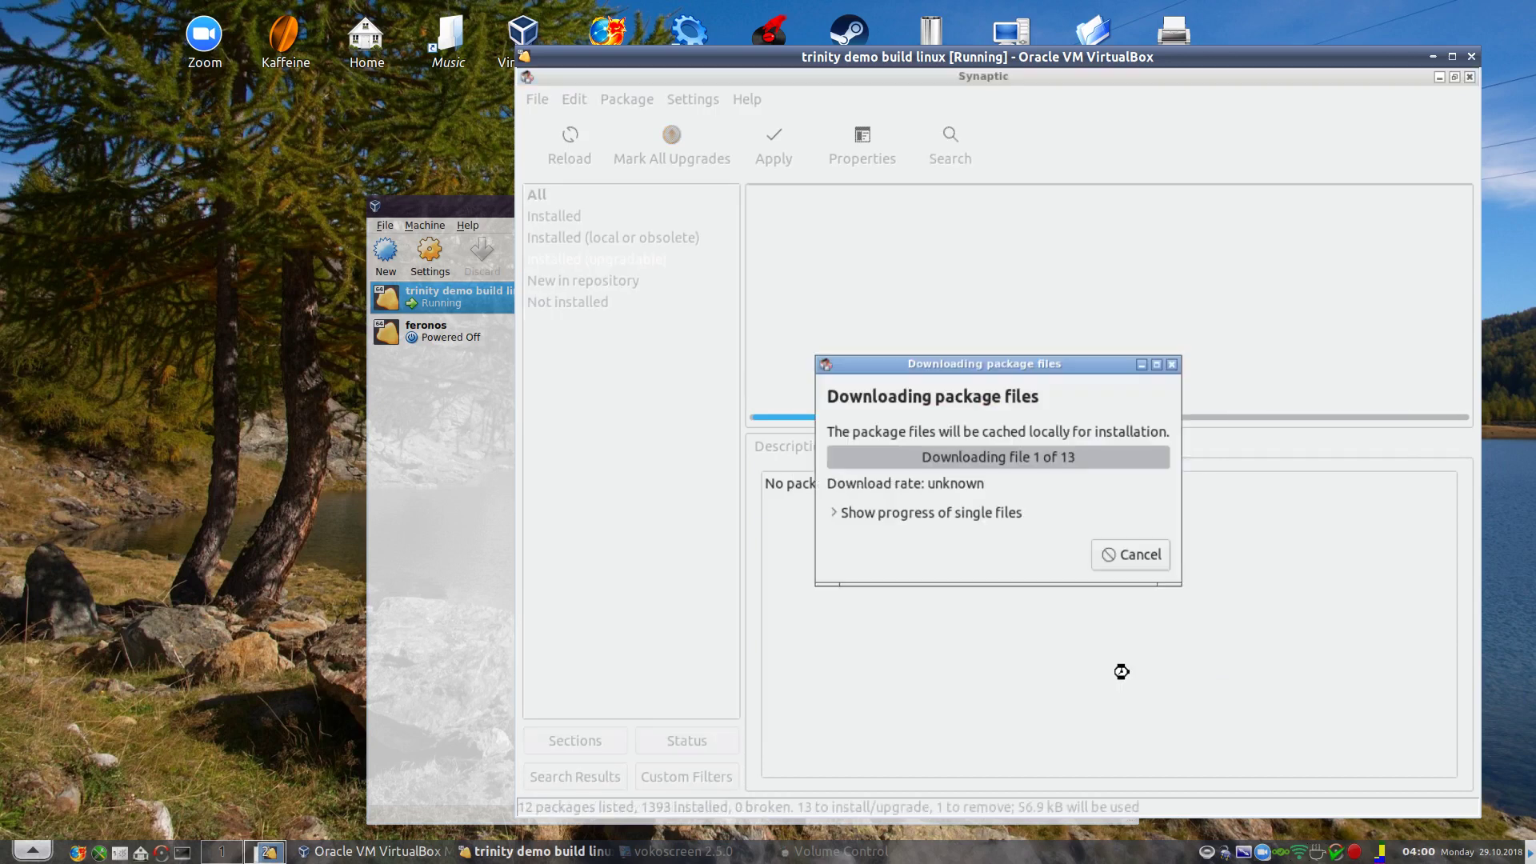
{"action": "left_click", "coordinate": [832, 513]}
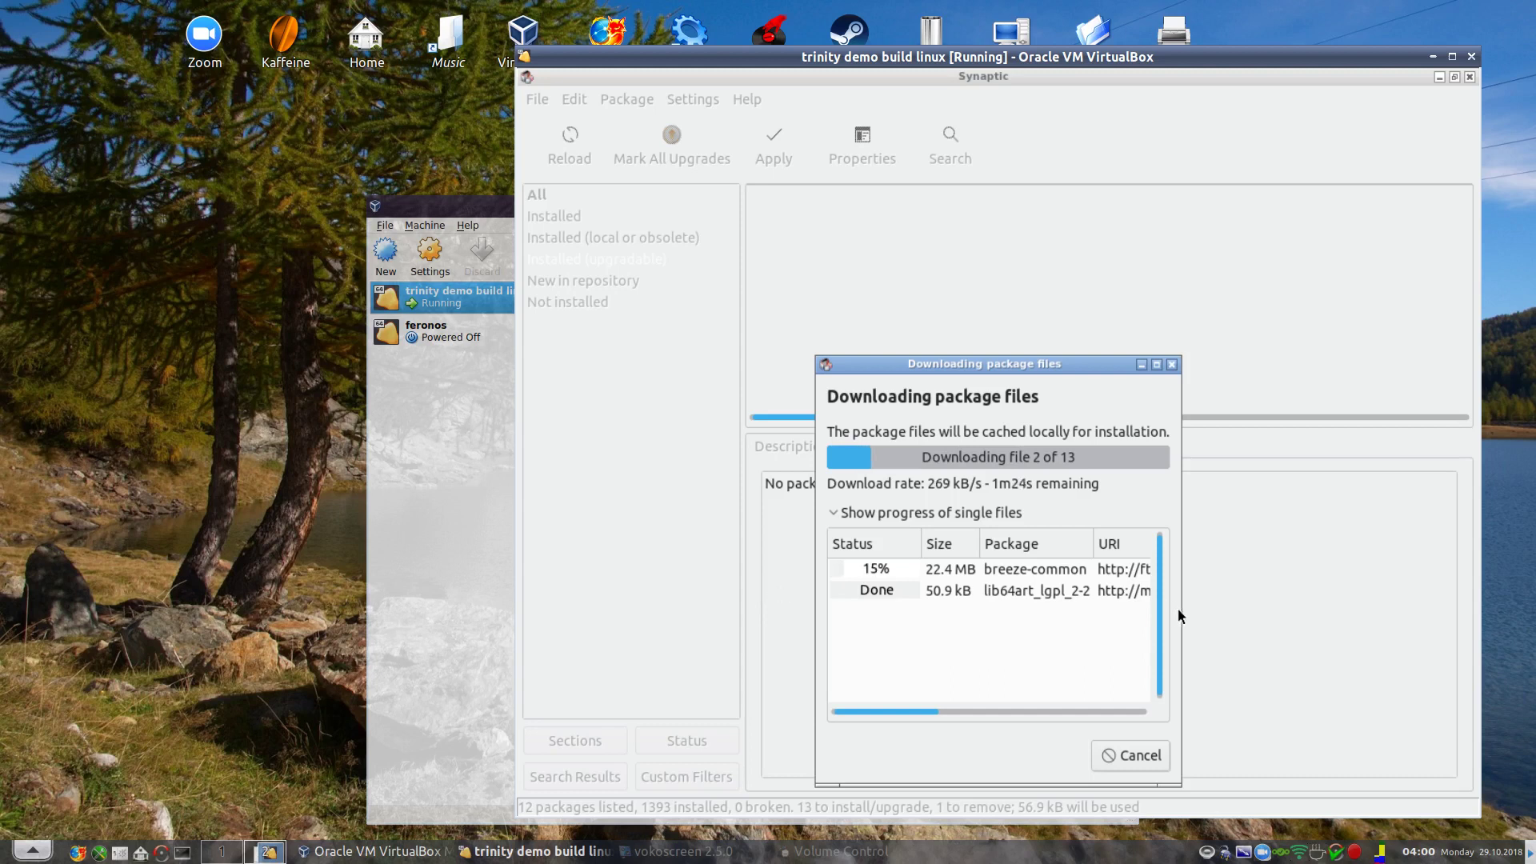
- Widen the Downloading package files dialog and wait until all 13 packages are installed
{"action": "left_click_drag", "start_coordinate": [1181, 608], "coordinate": [1396, 582]}
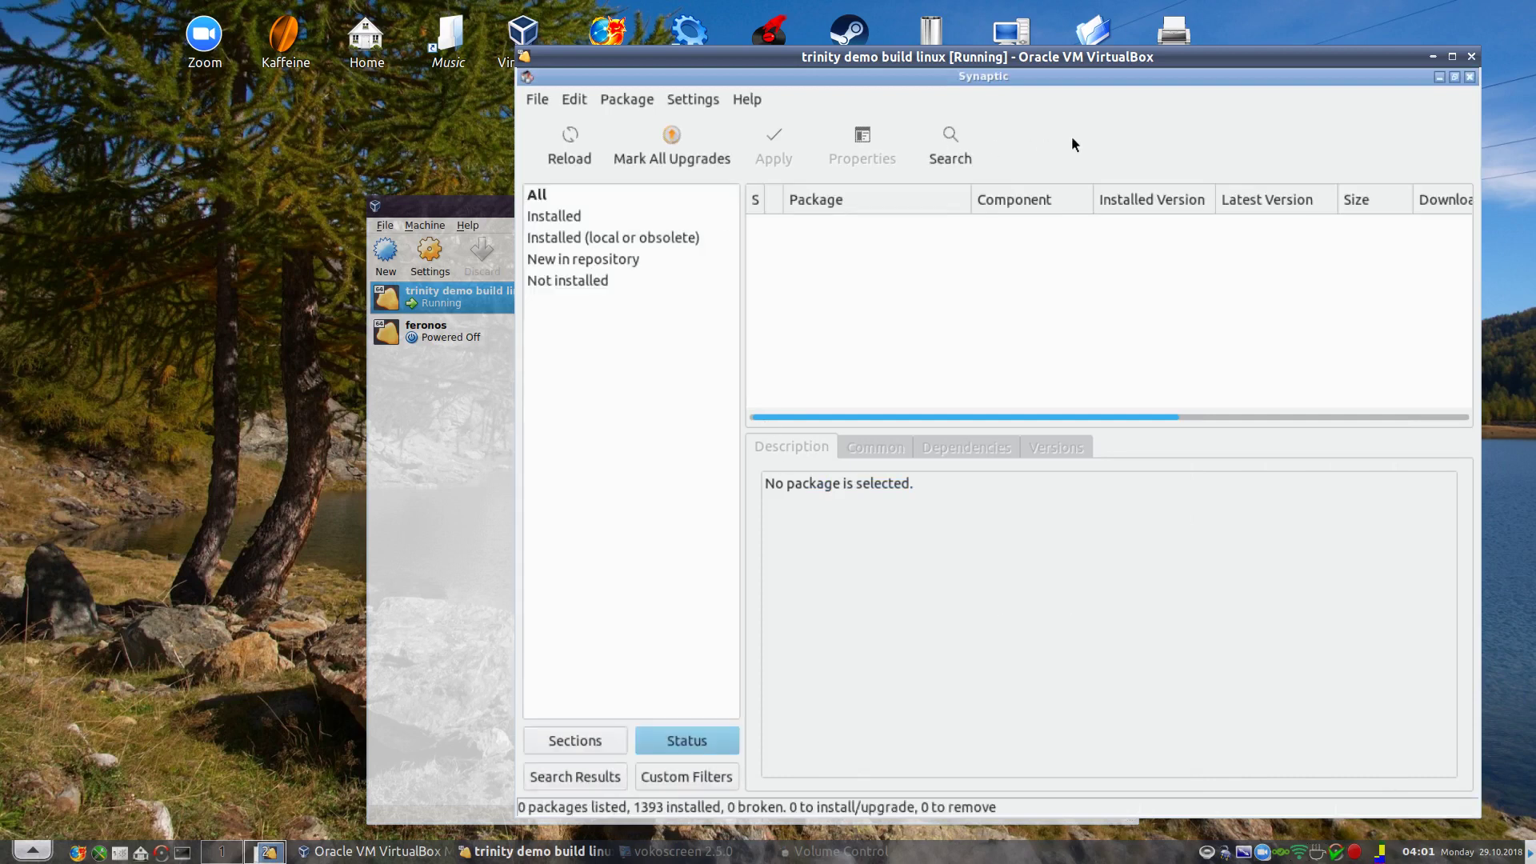
- Search Synaptic for 'trinity-' packages
{"action": "left_click", "coordinate": [949, 160]}
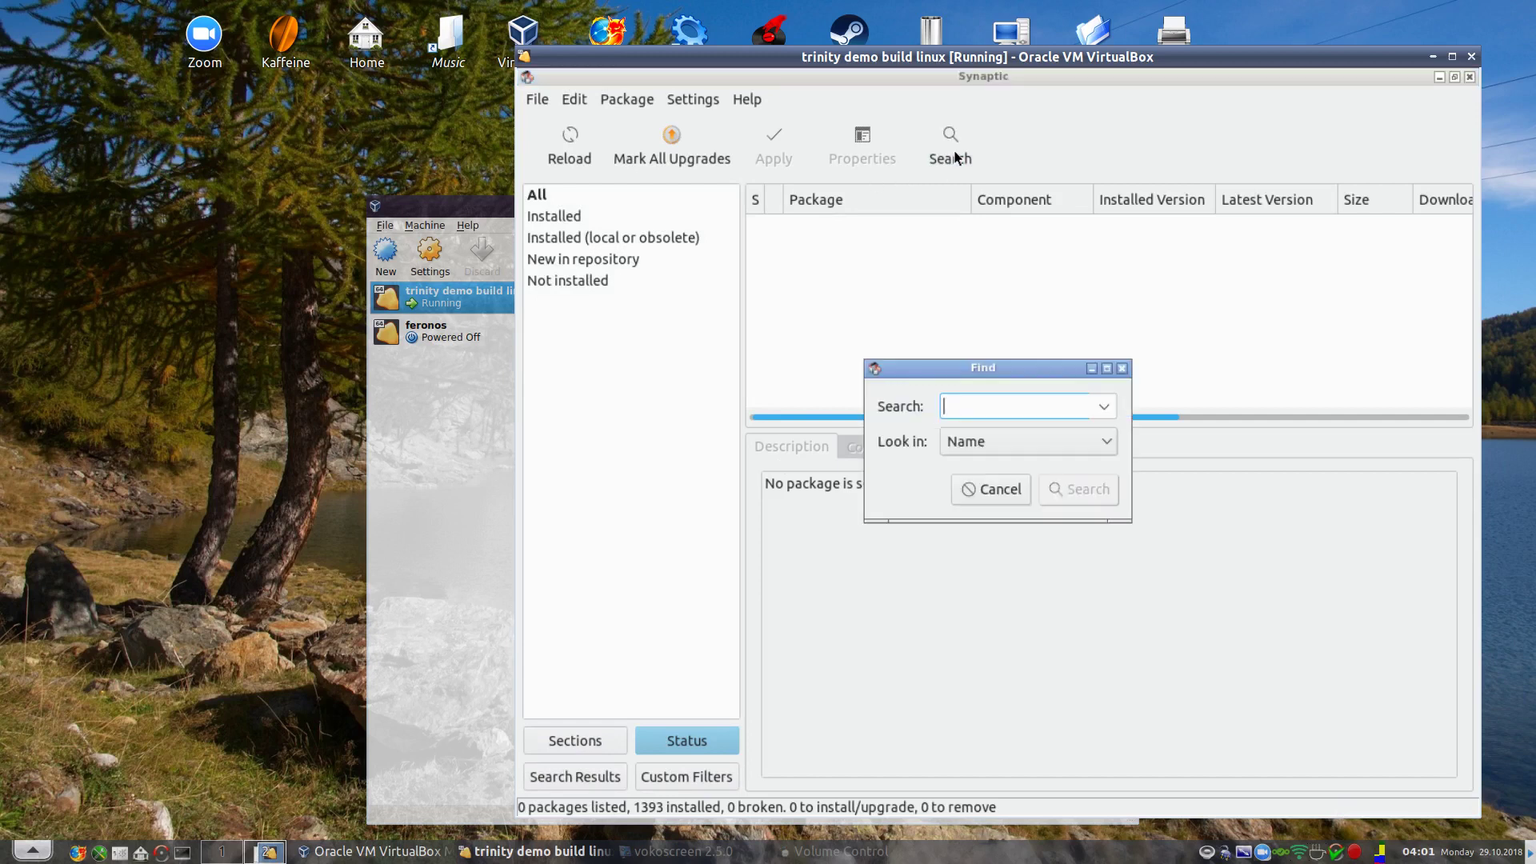
{"action": "type", "text": "trinity="}
{"action": "key", "text": "BackSpace"}
{"action": "type", "text": "0"}
{"action": "key", "text": "BackSpace"}
{"action": "type", "text": "-"}
{"action": "key", "text": "Return"}
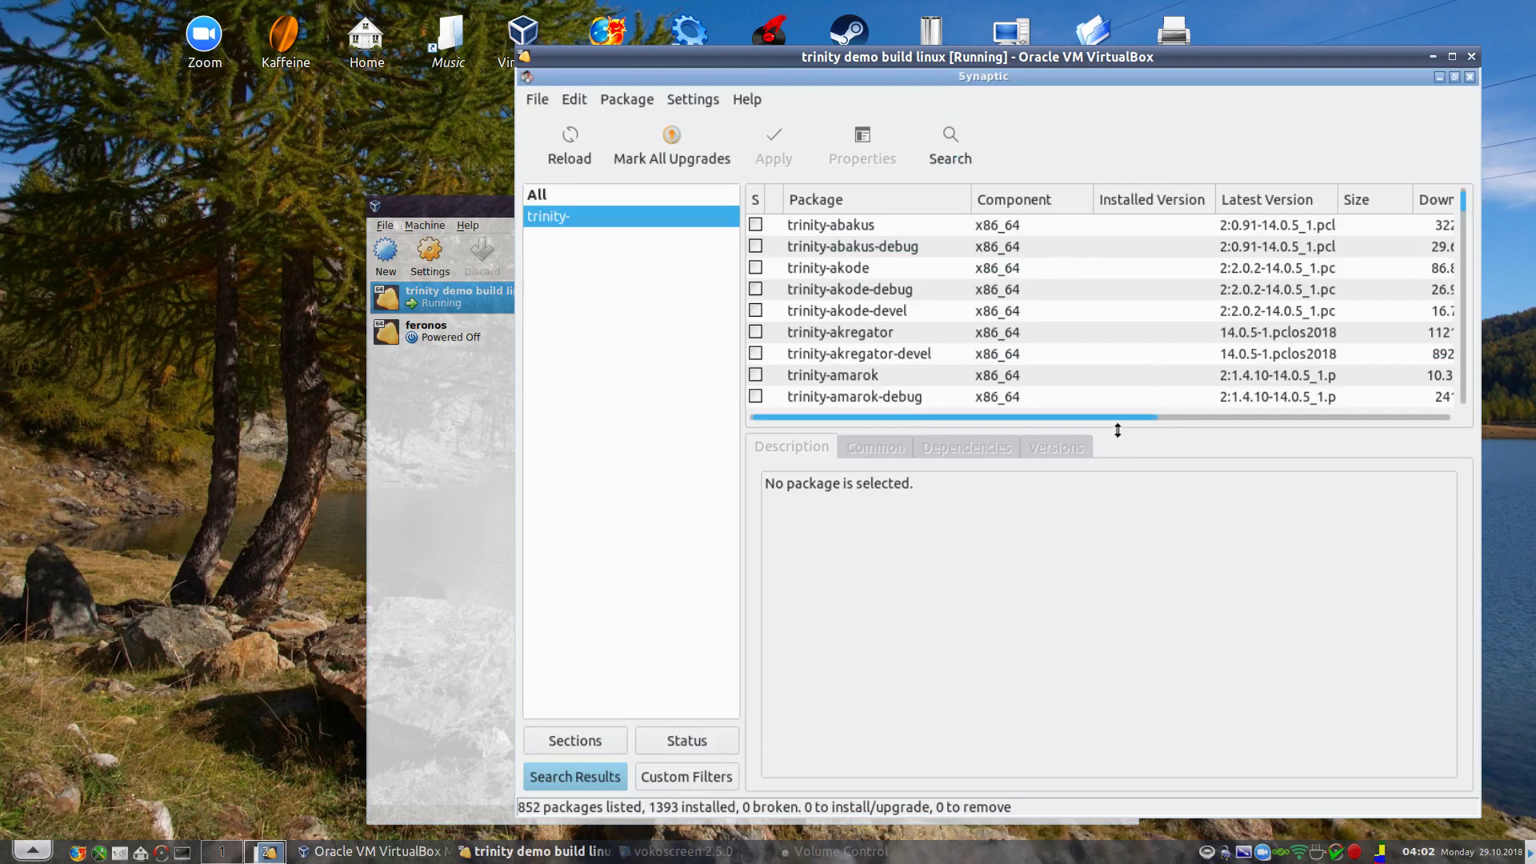
- Enlarge the package list pane and scroll through the 852 trinity- results
{"action": "left_click_drag", "start_coordinate": [1117, 432], "coordinate": [1136, 677]}
{"action": "scroll", "coordinate": [917, 384], "scroll_direction": "down", "scroll_amount": 10}
{"action": "scroll", "coordinate": [916, 381], "scroll_direction": "down", "scroll_amount": 15}
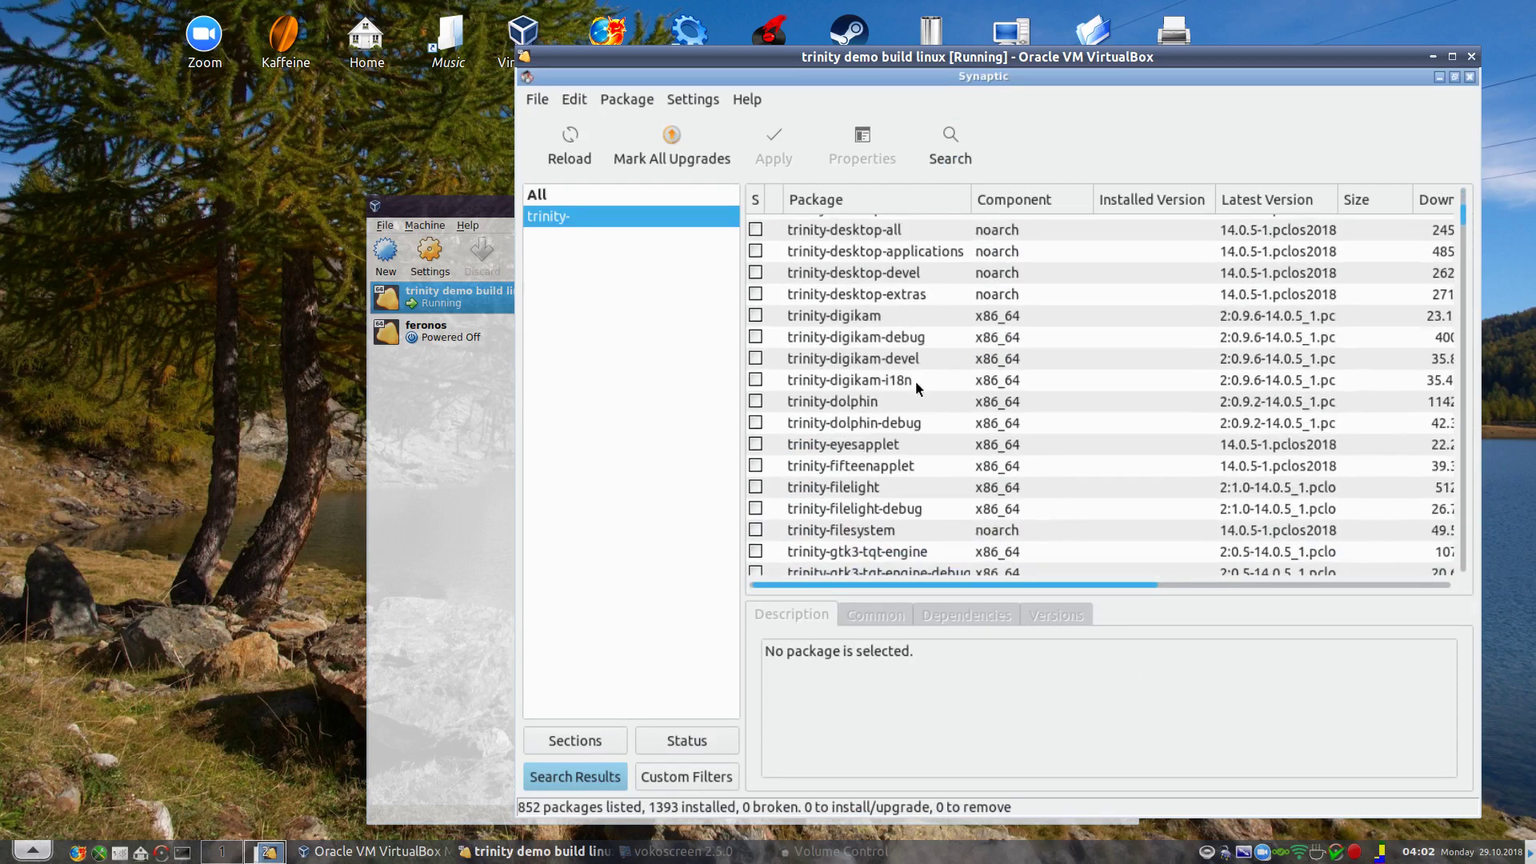
{"action": "scroll", "coordinate": [917, 388], "scroll_direction": "down", "scroll_amount": 10}
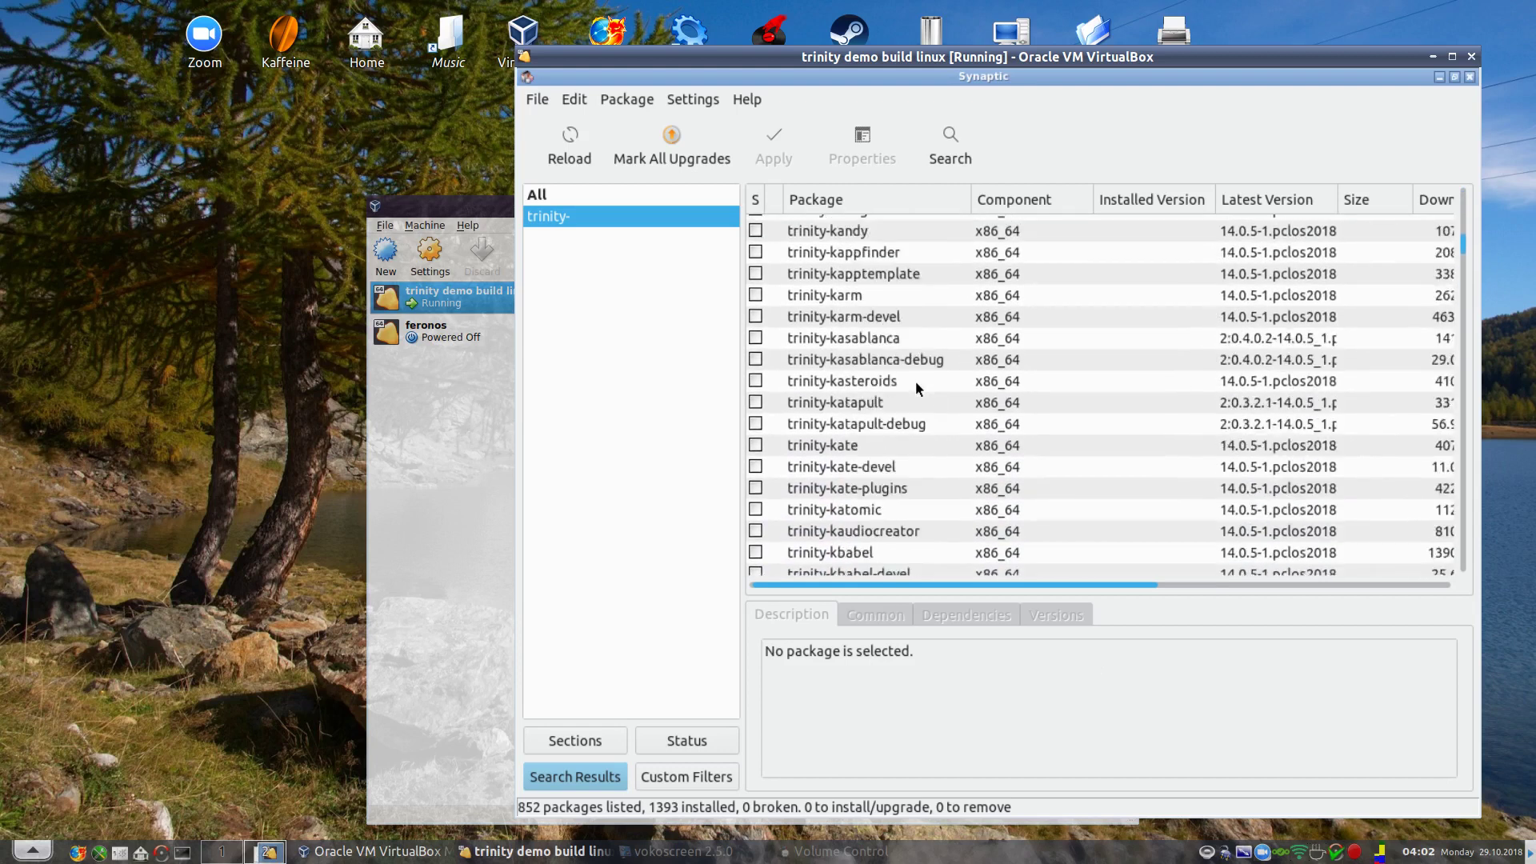
{"action": "scroll", "coordinate": [917, 386], "scroll_direction": "down", "scroll_amount": 15}
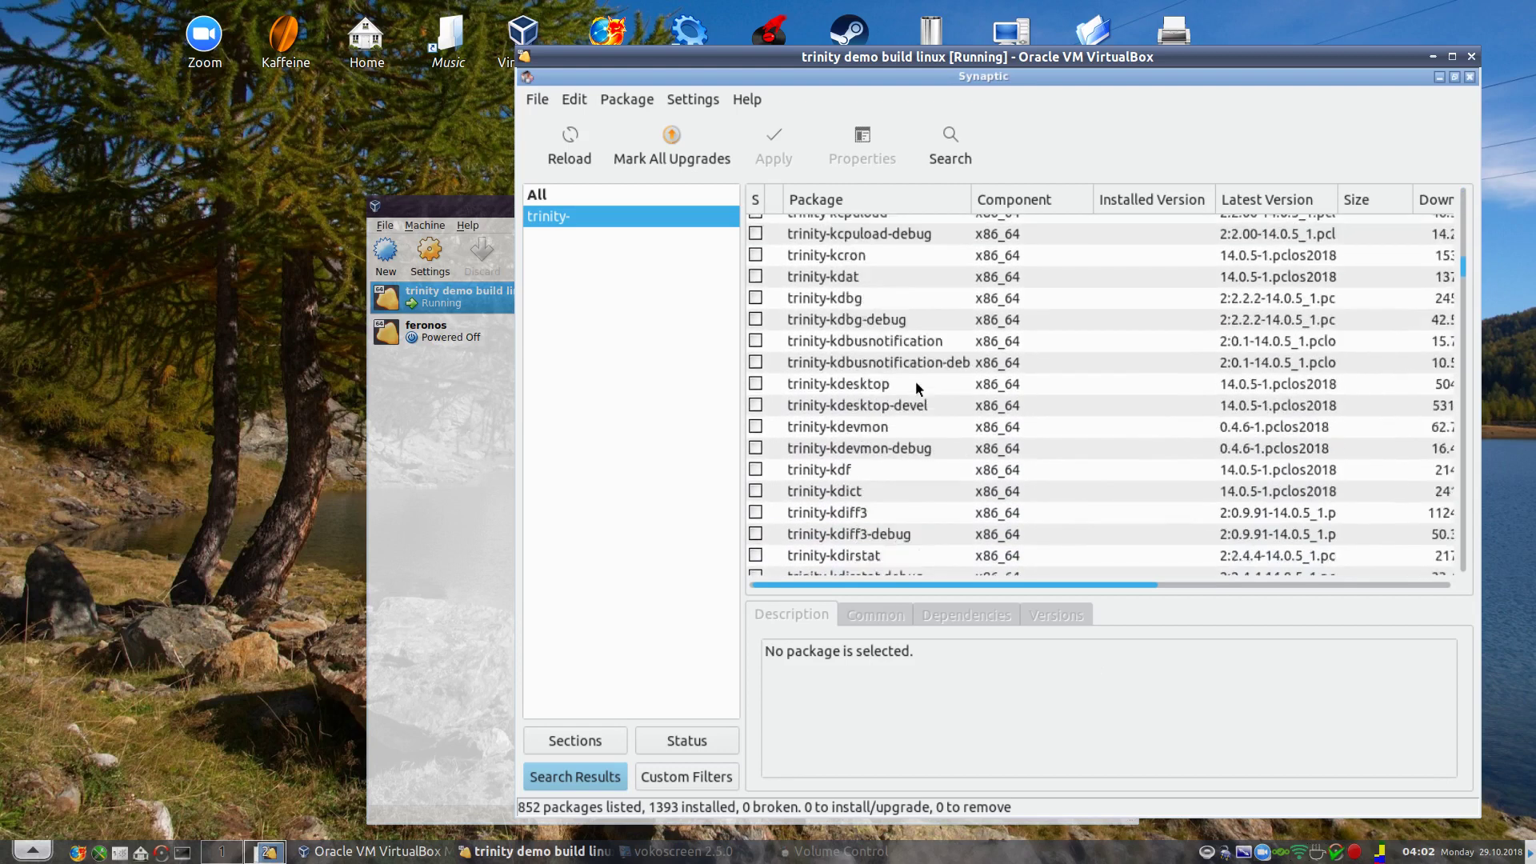
{"action": "scroll", "coordinate": [915, 381], "scroll_direction": "down", "scroll_amount": 15}
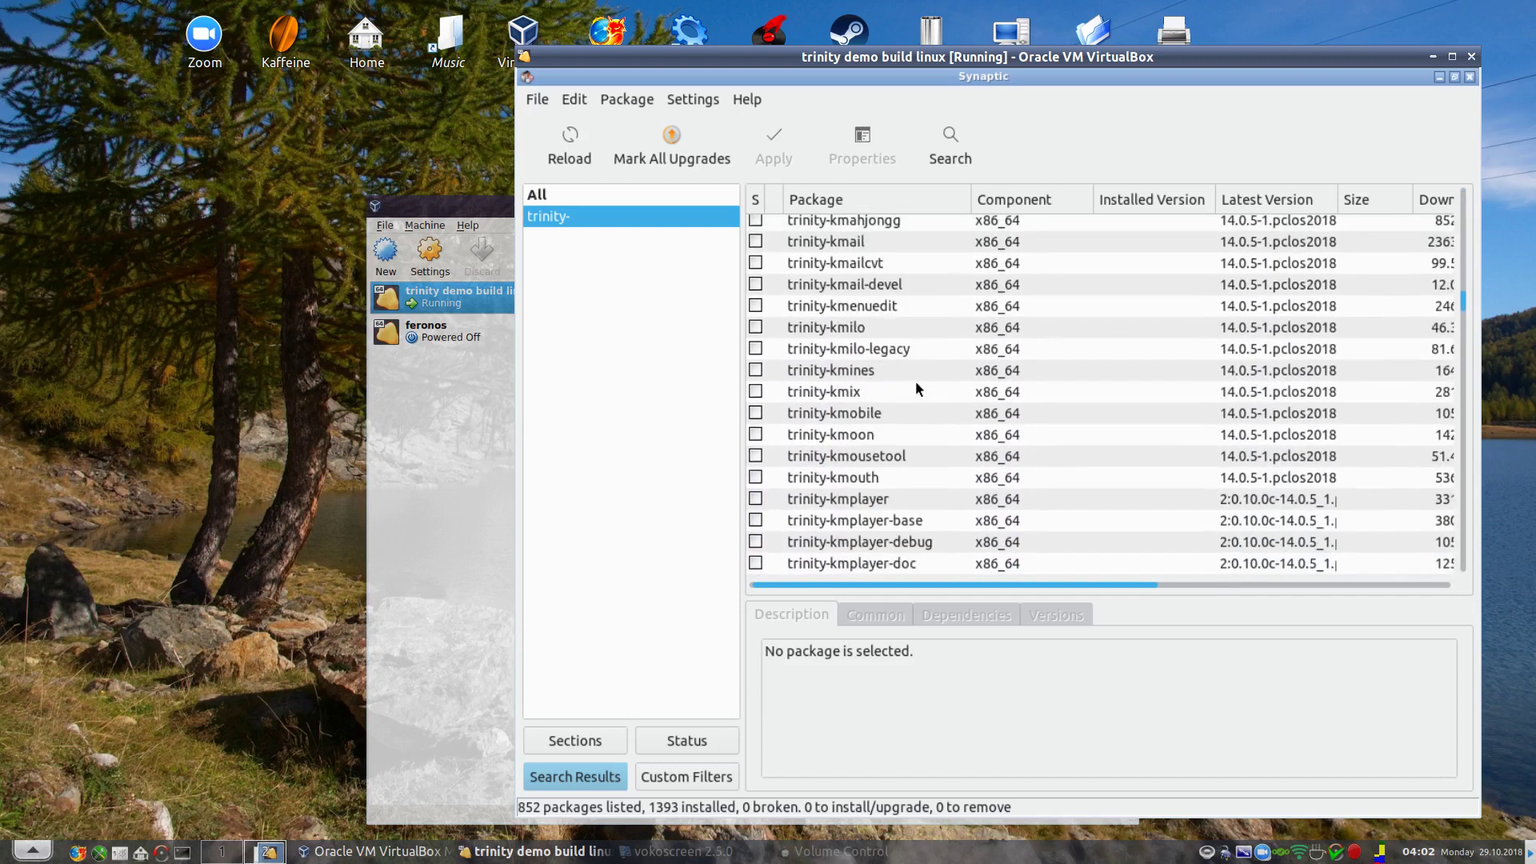
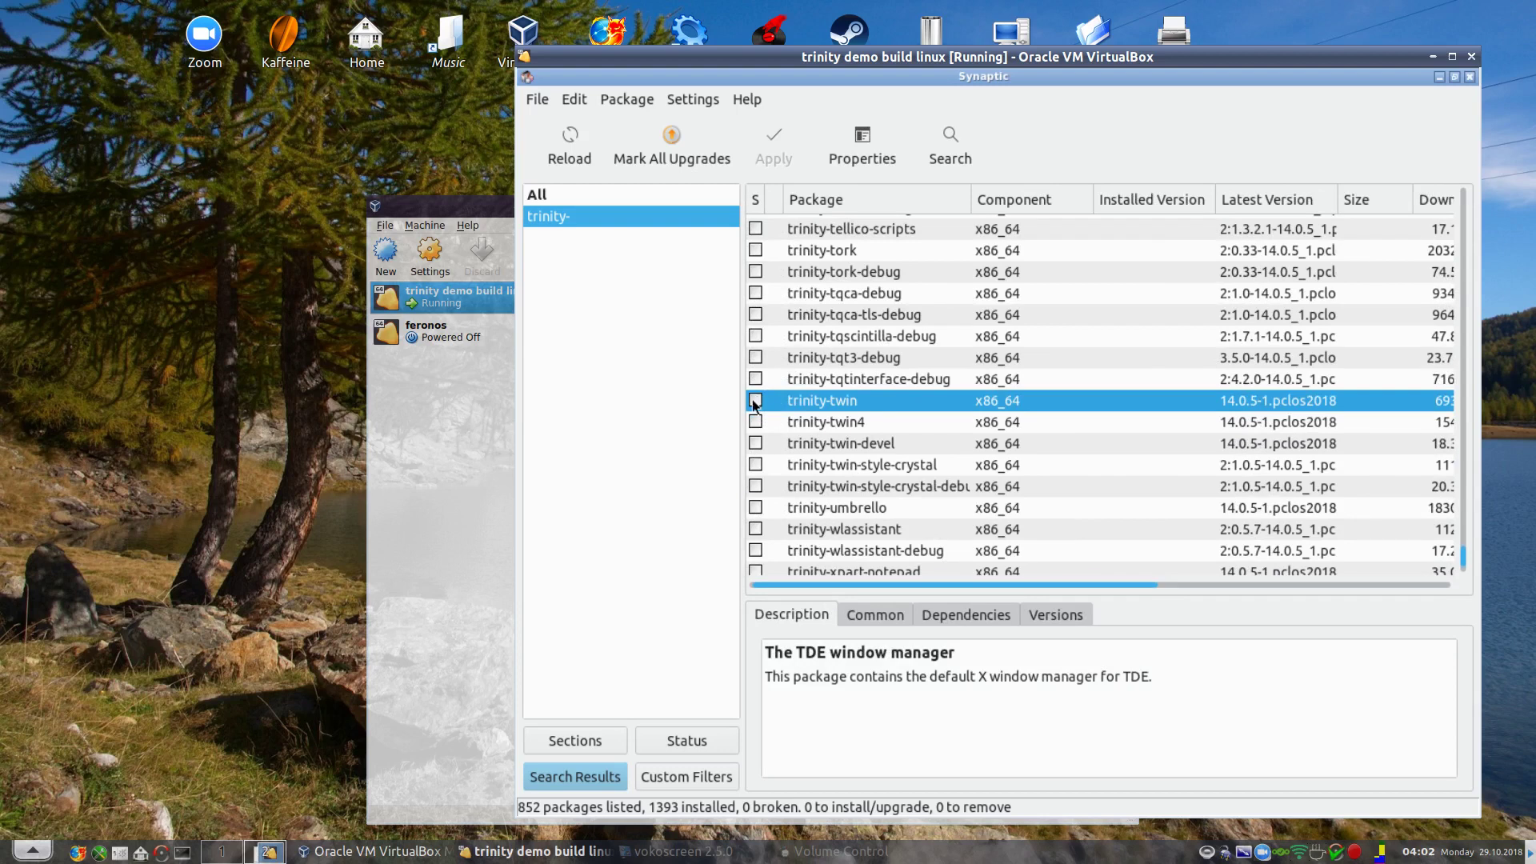
- Mark trinity-twin for installation and accept its required package upgrades
{"action": "left_click", "coordinate": [811, 440]}
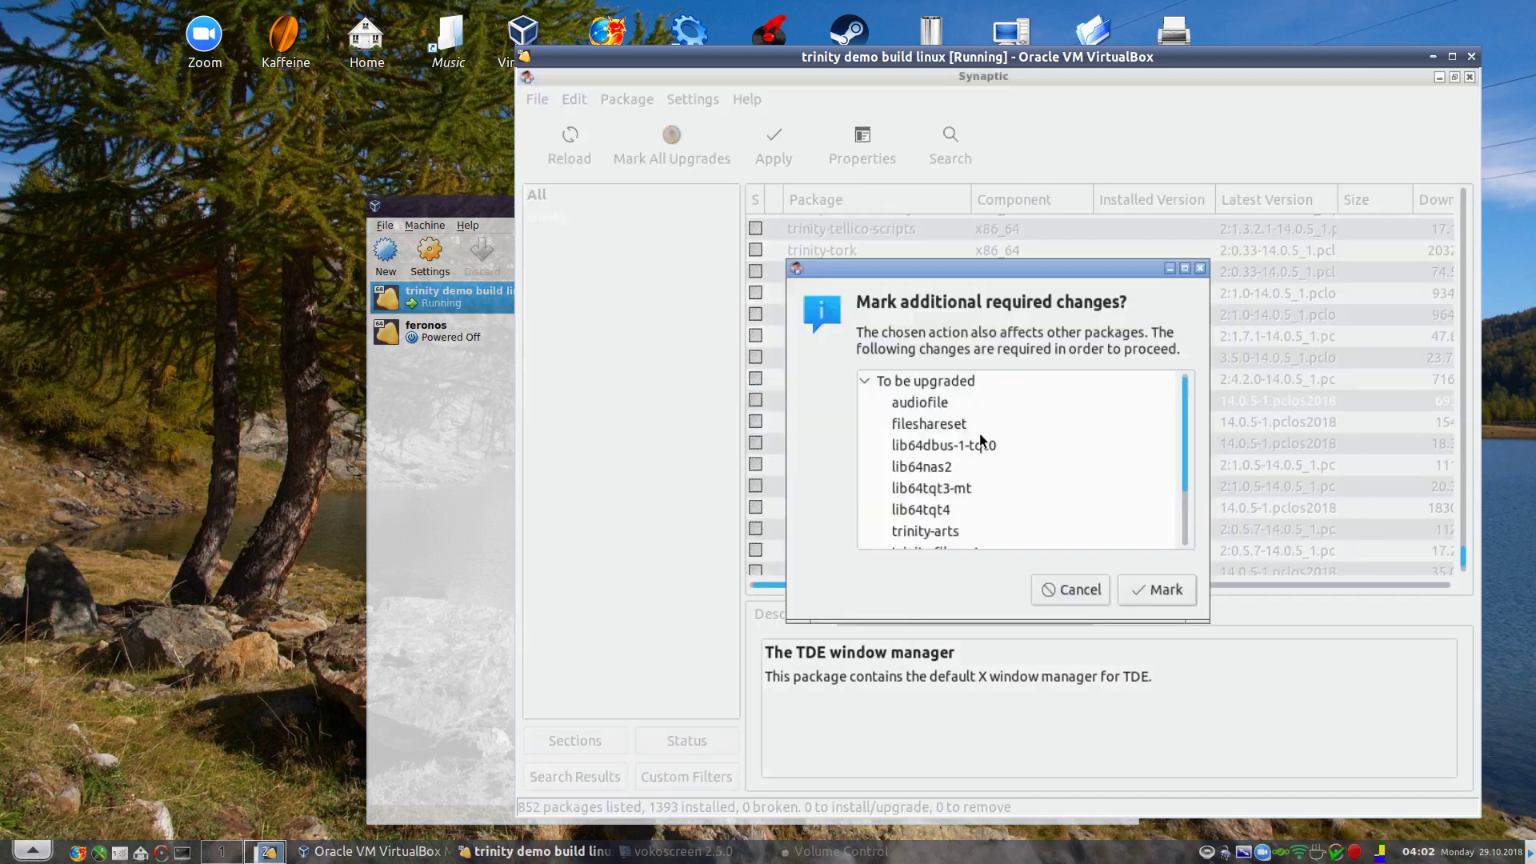
{"action": "scroll", "coordinate": [968, 418], "scroll_direction": "down", "scroll_amount": 1}
{"action": "scroll", "coordinate": [967, 419], "scroll_direction": "down", "scroll_amount": 1}
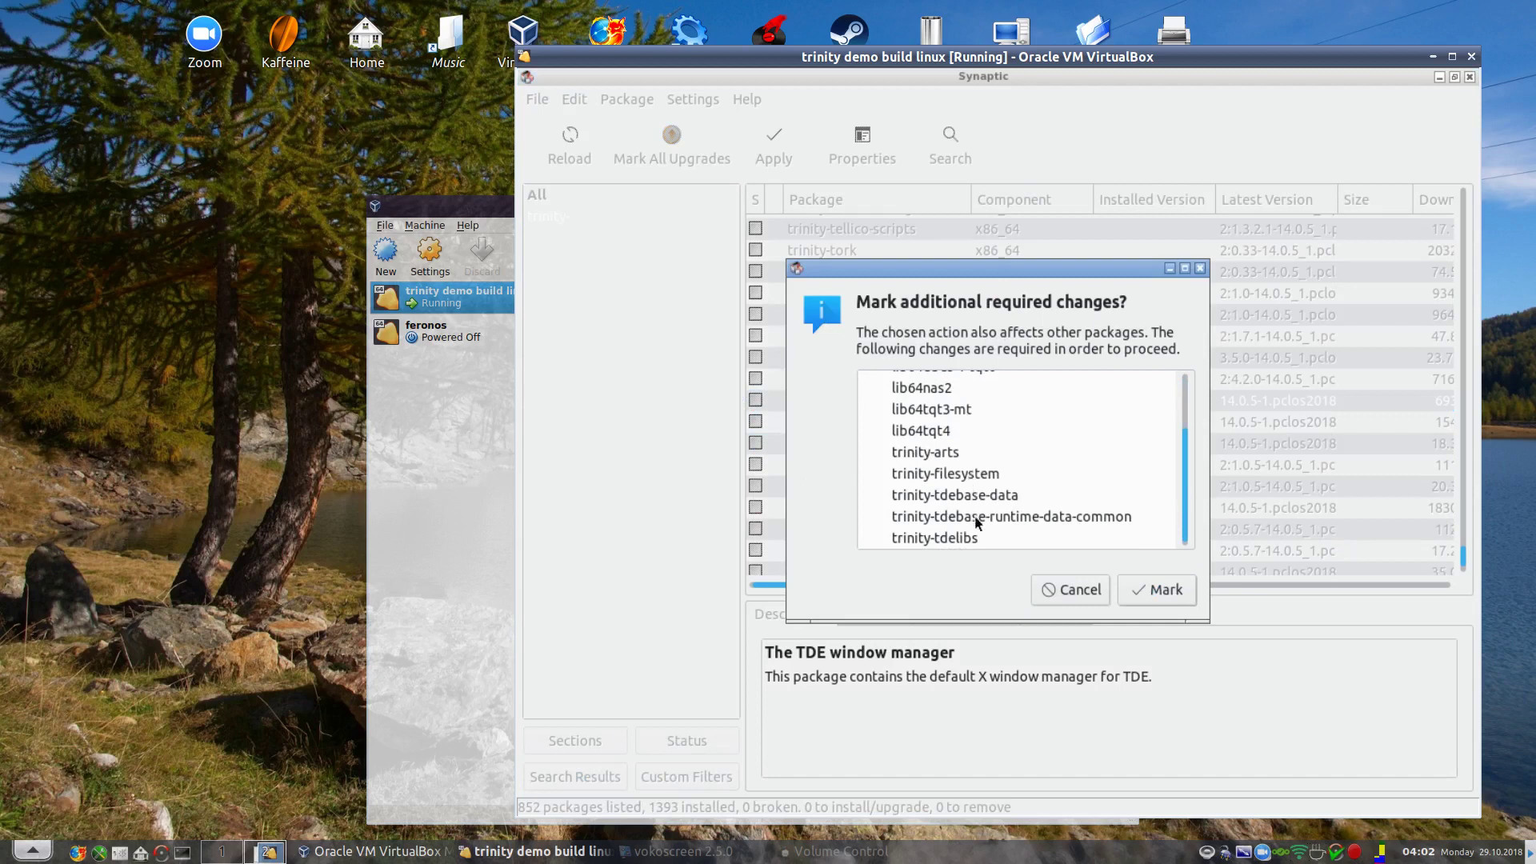
{"action": "left_click", "coordinate": [1152, 588]}
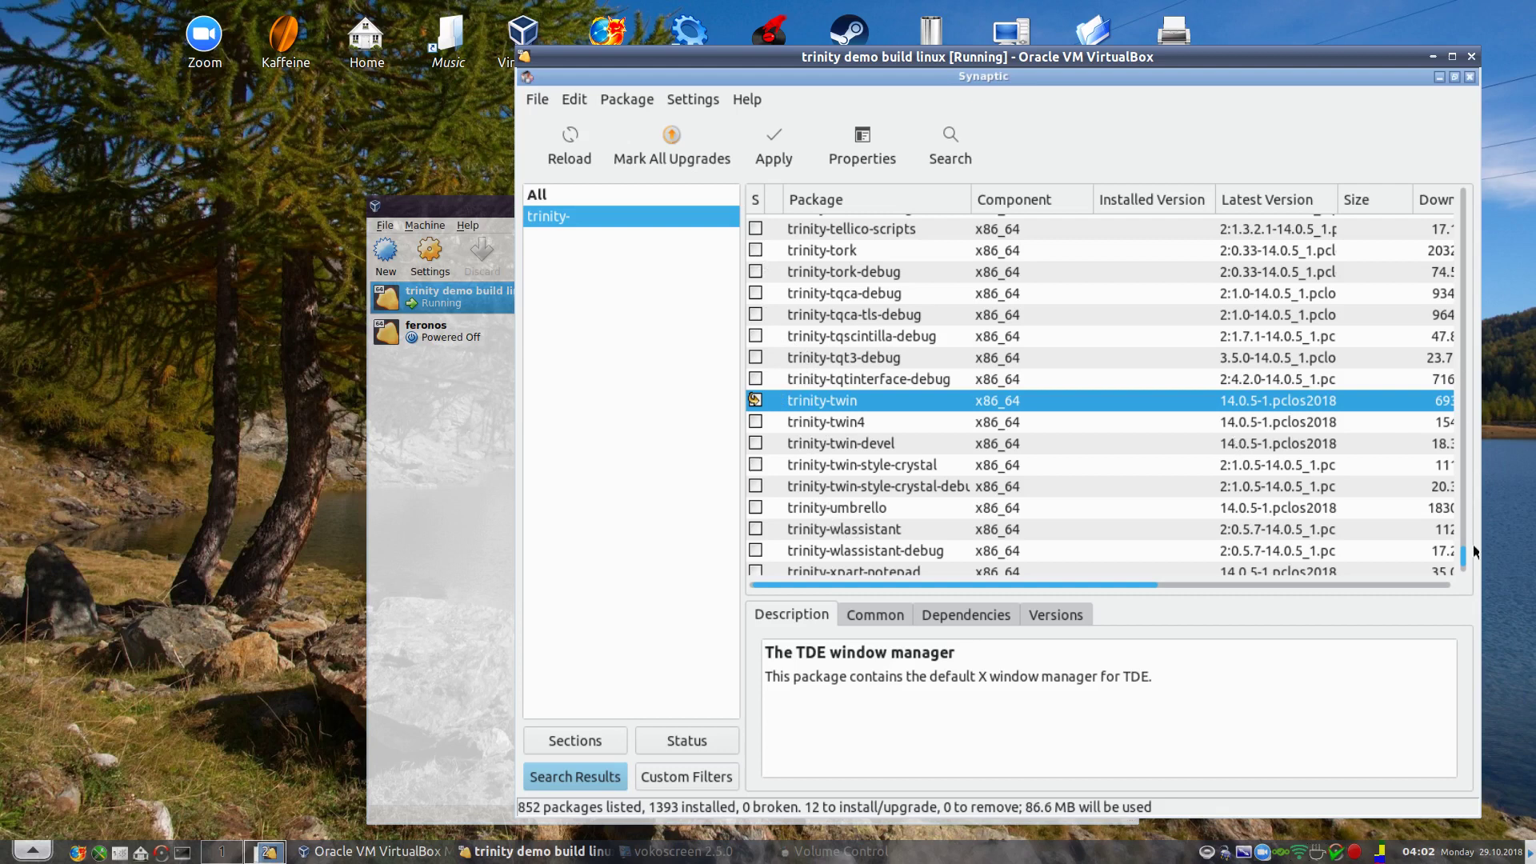
{"action": "left_click_drag", "start_coordinate": [1463, 550], "coordinate": [1462, 542]}
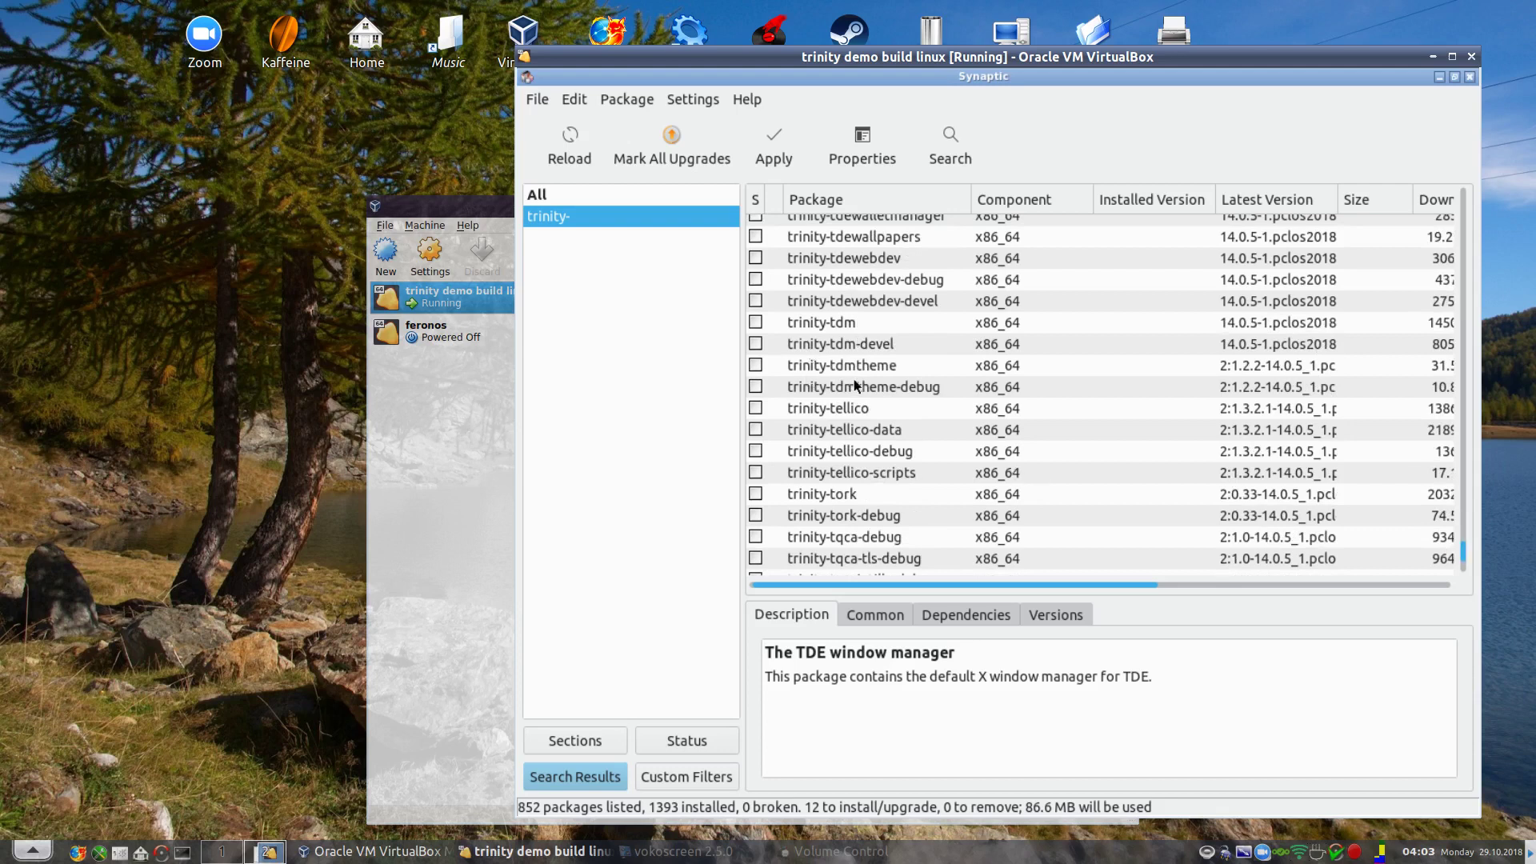
- Mark trinity-tdewallpapers and trinity-tde-systemsettings for installation, accepting the required upgrades
{"action": "left_click", "coordinate": [761, 237]}
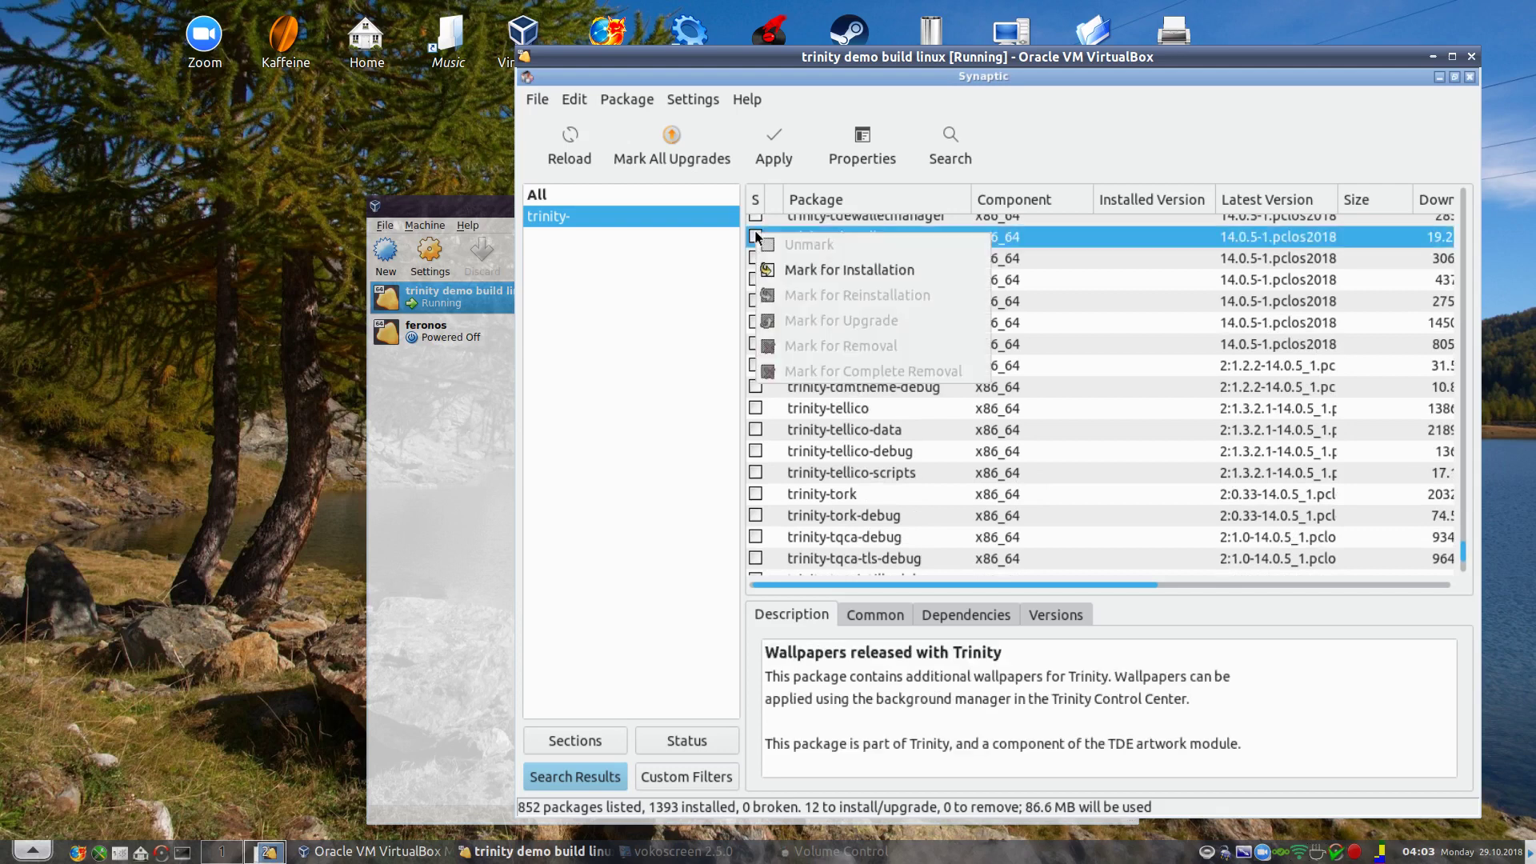
{"action": "left_click", "coordinate": [804, 267]}
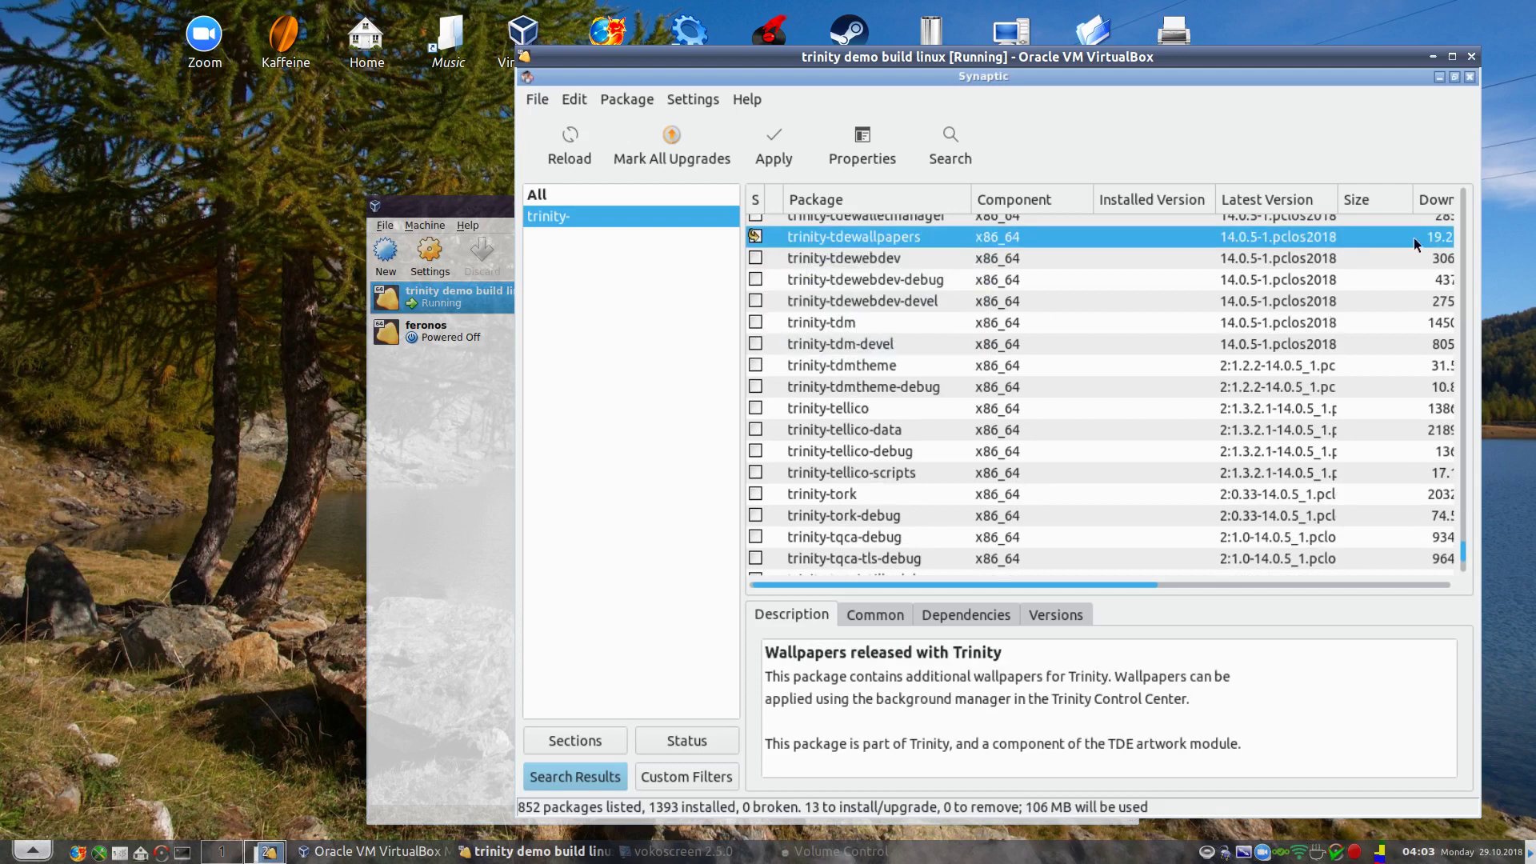
{"action": "left_click", "coordinate": [1461, 213]}
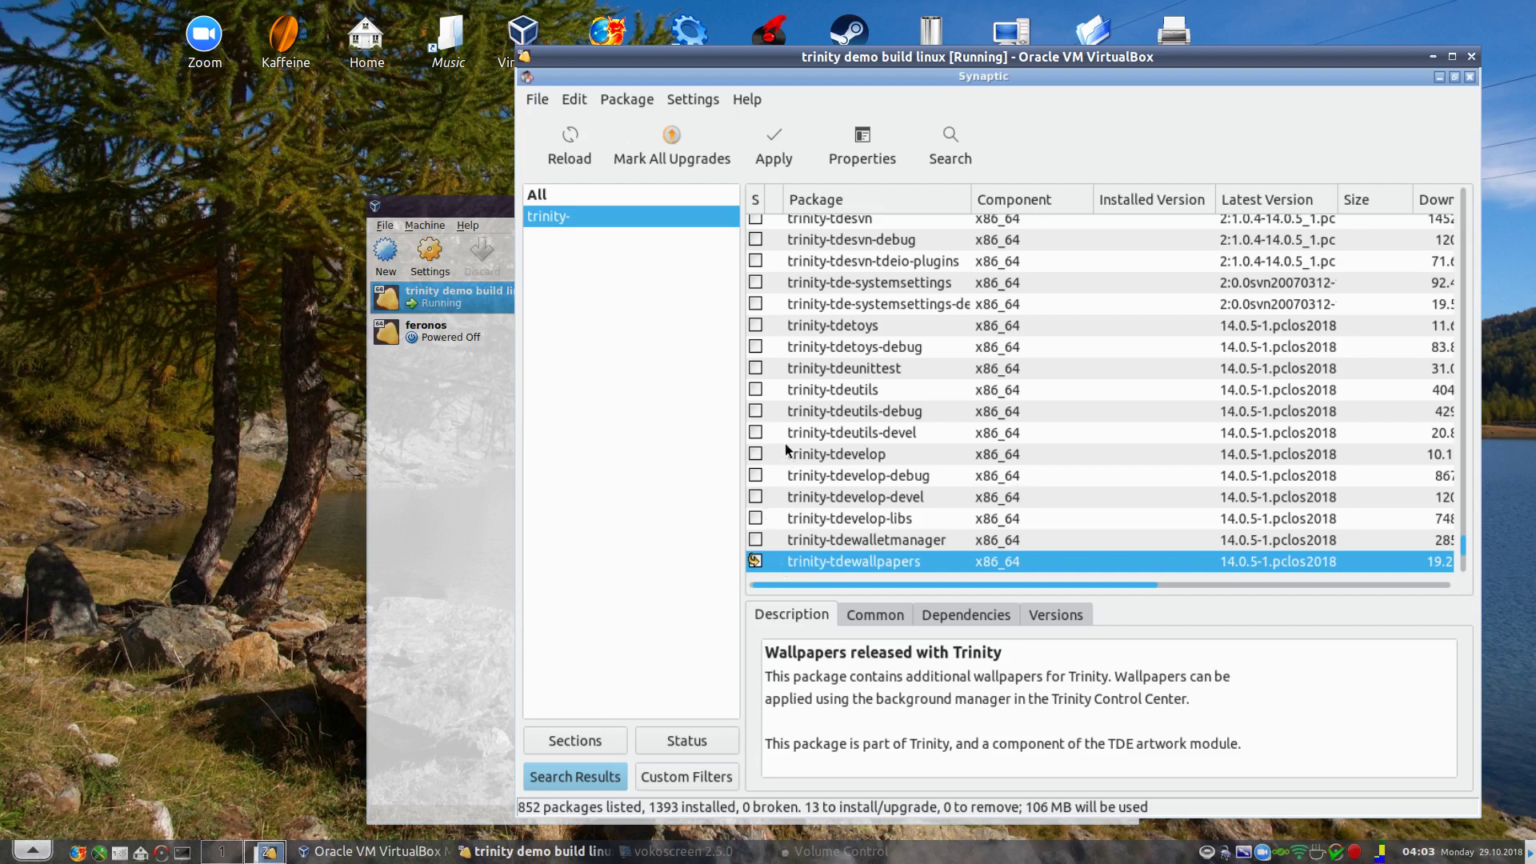
{"action": "left_click", "coordinate": [754, 283]}
{"action": "left_click", "coordinate": [815, 320]}
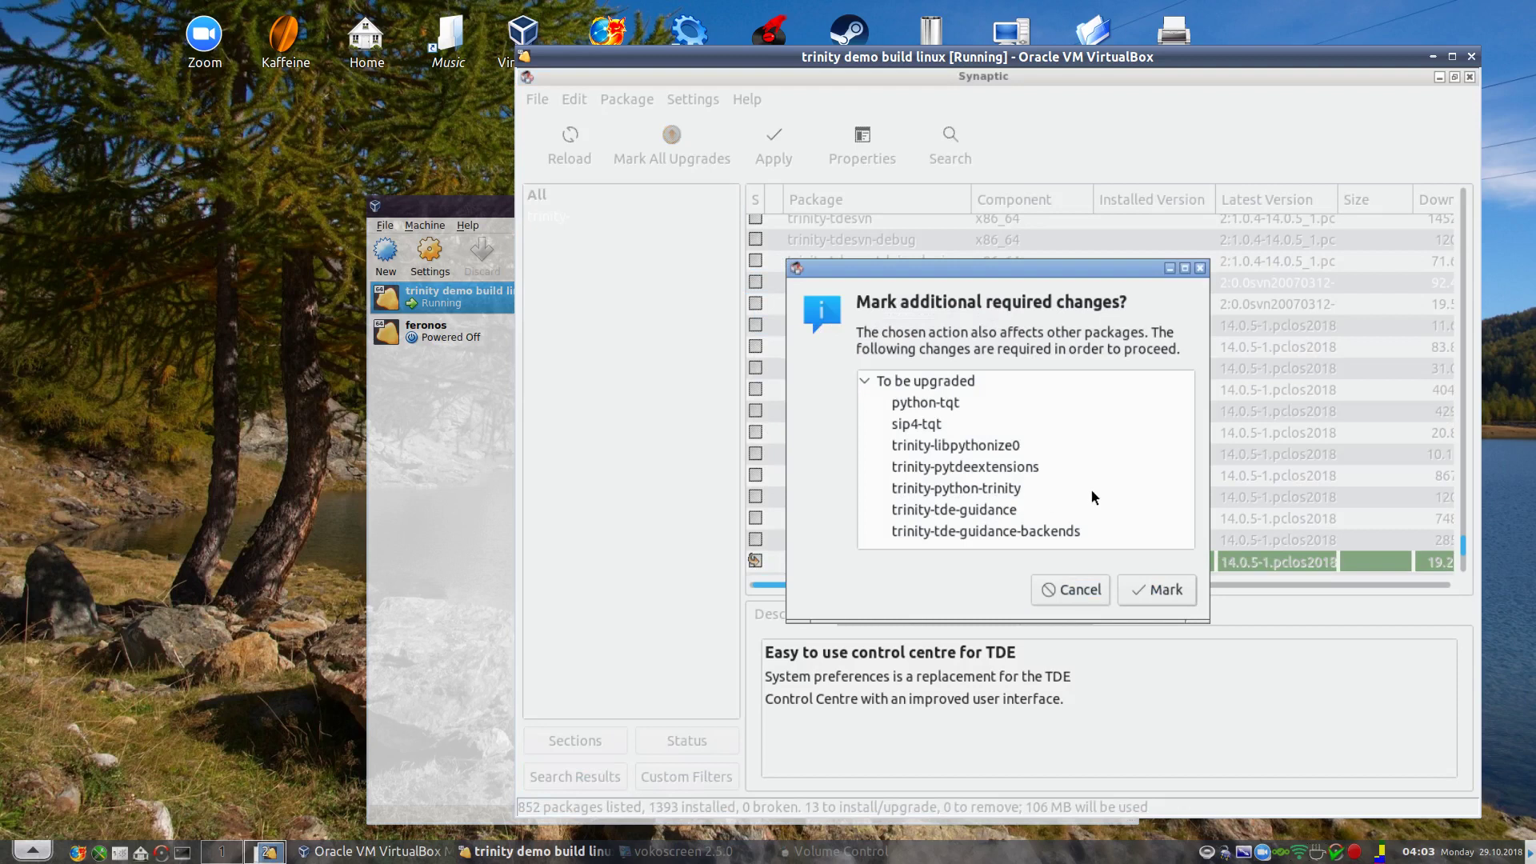
{"action": "left_click", "coordinate": [1159, 591]}
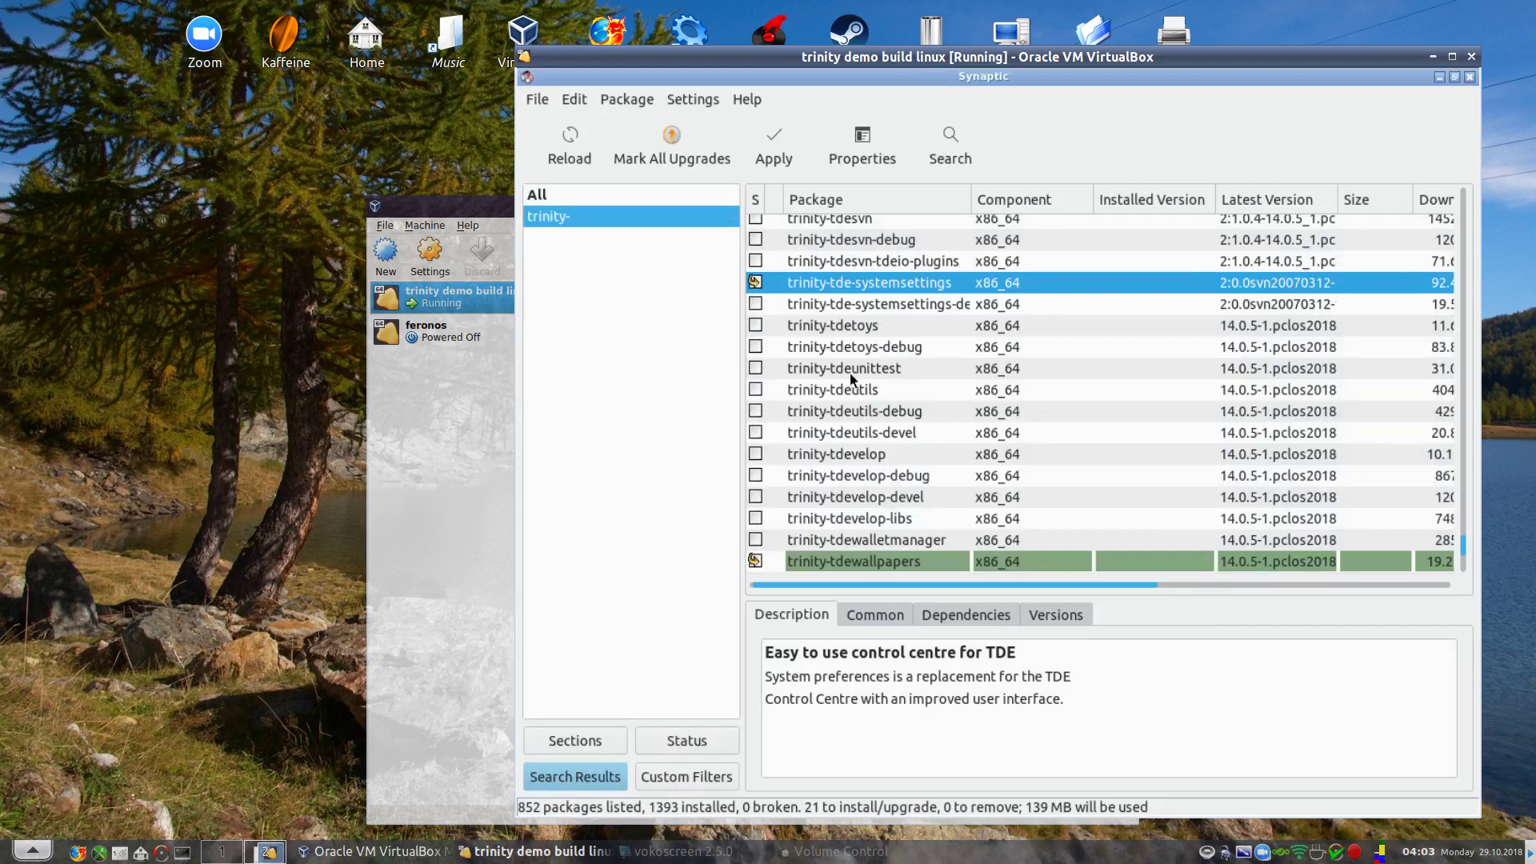
- Mark trinity-tde-style-ia-ora and trinity-tde-style-qtcurve for installation
{"action": "left_click", "coordinate": [1462, 223]}
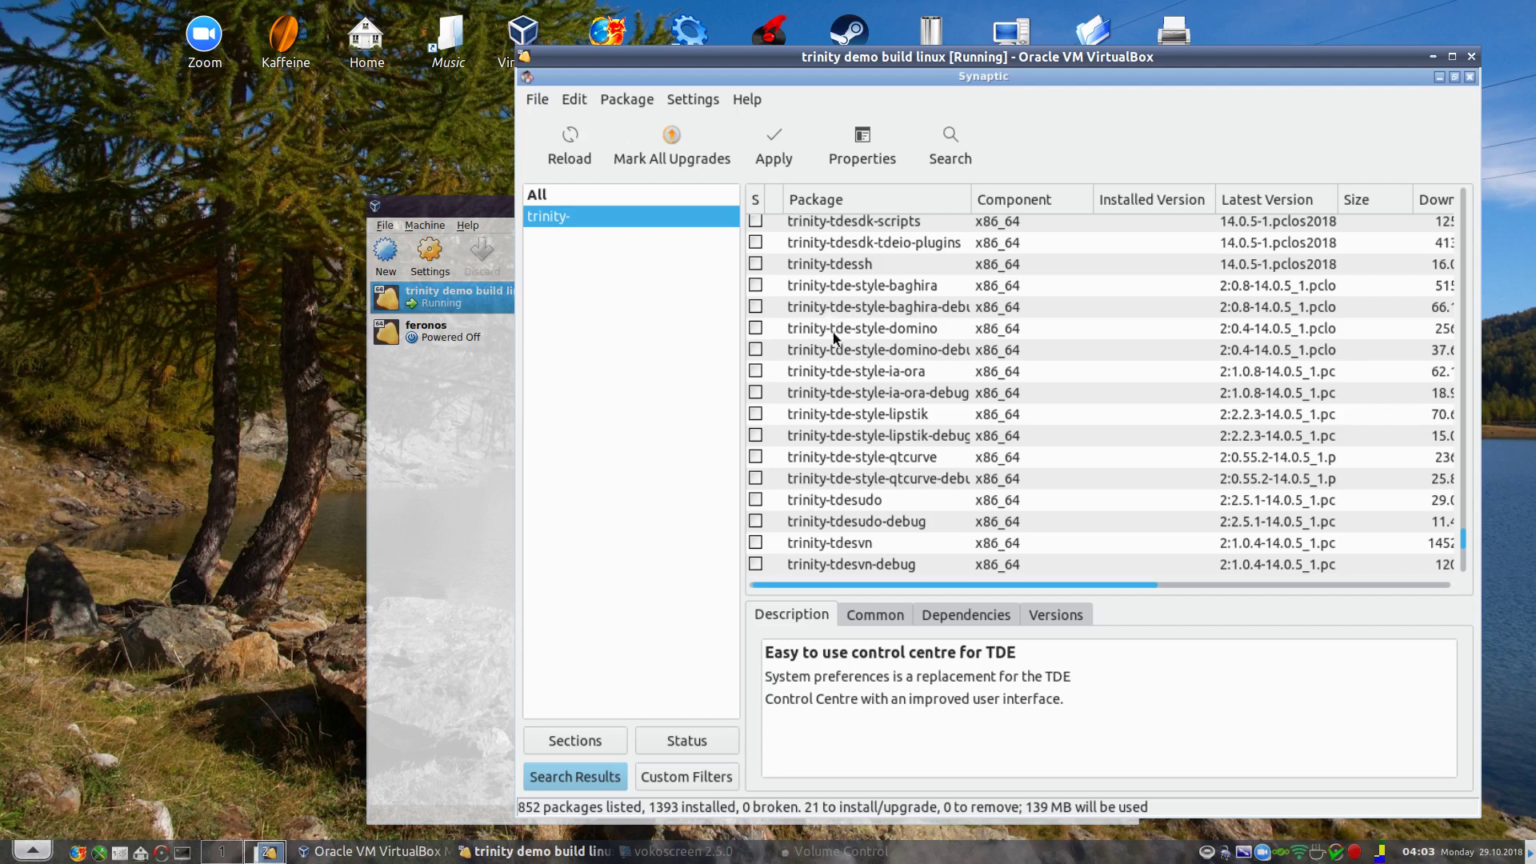
{"action": "right_click", "coordinate": [768, 369]}
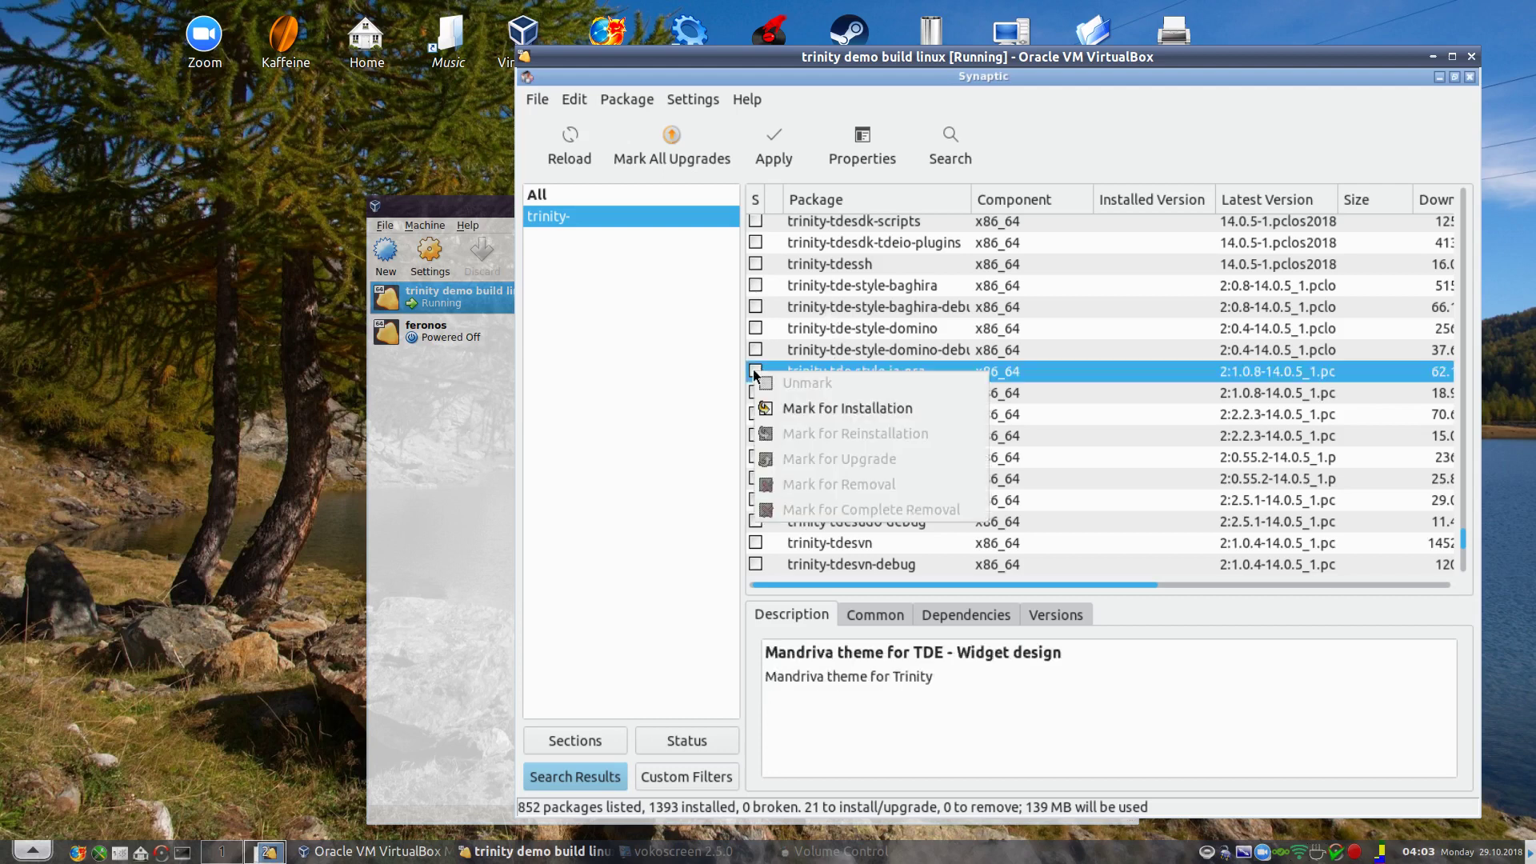
{"action": "left_click", "coordinate": [814, 407]}
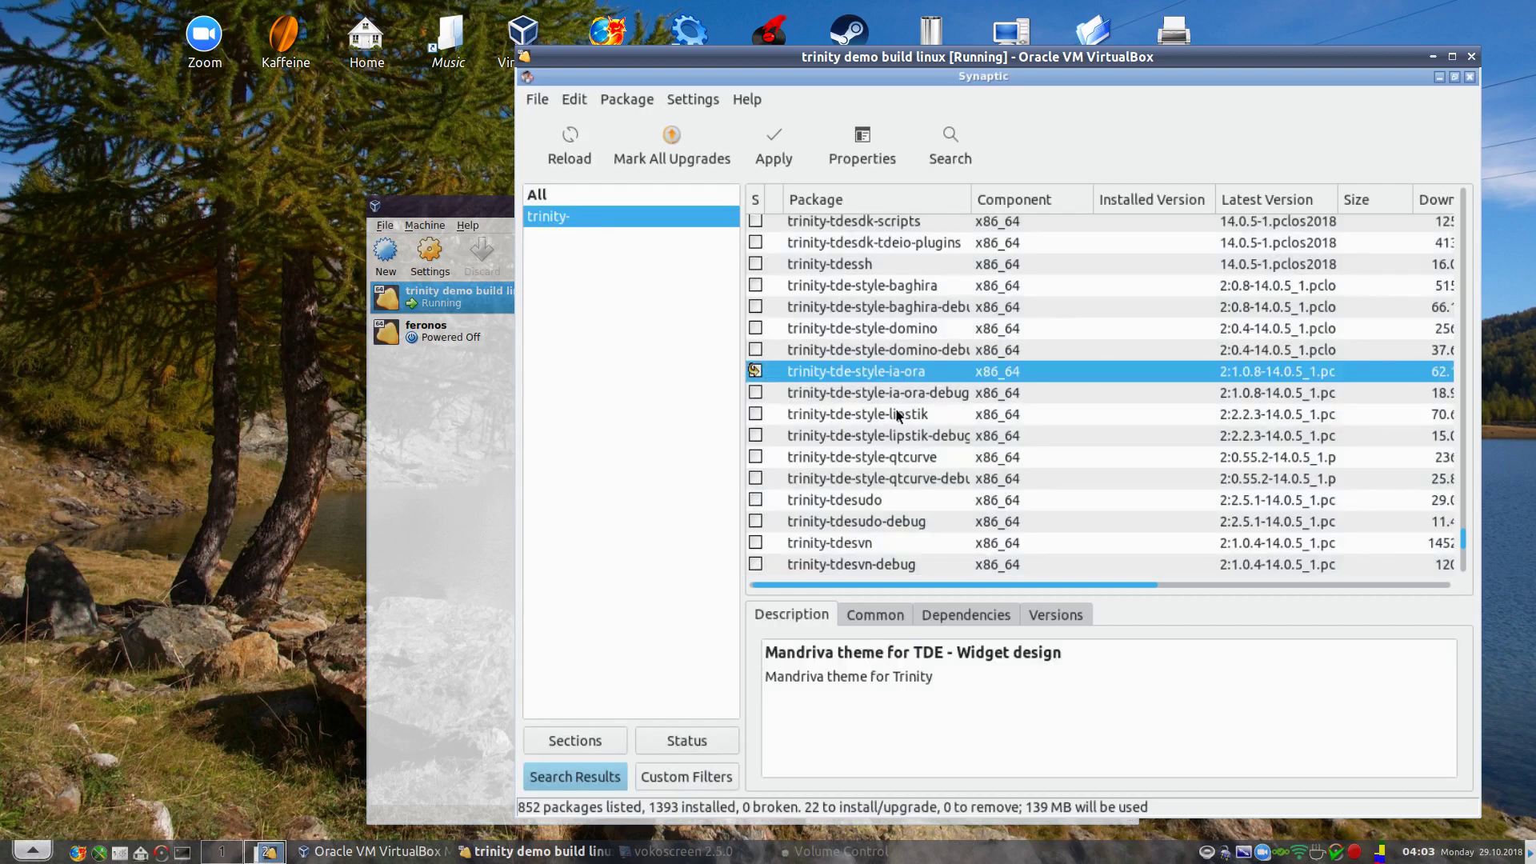
{"action": "right_click", "coordinate": [752, 456]}
{"action": "left_click", "coordinate": [842, 498]}
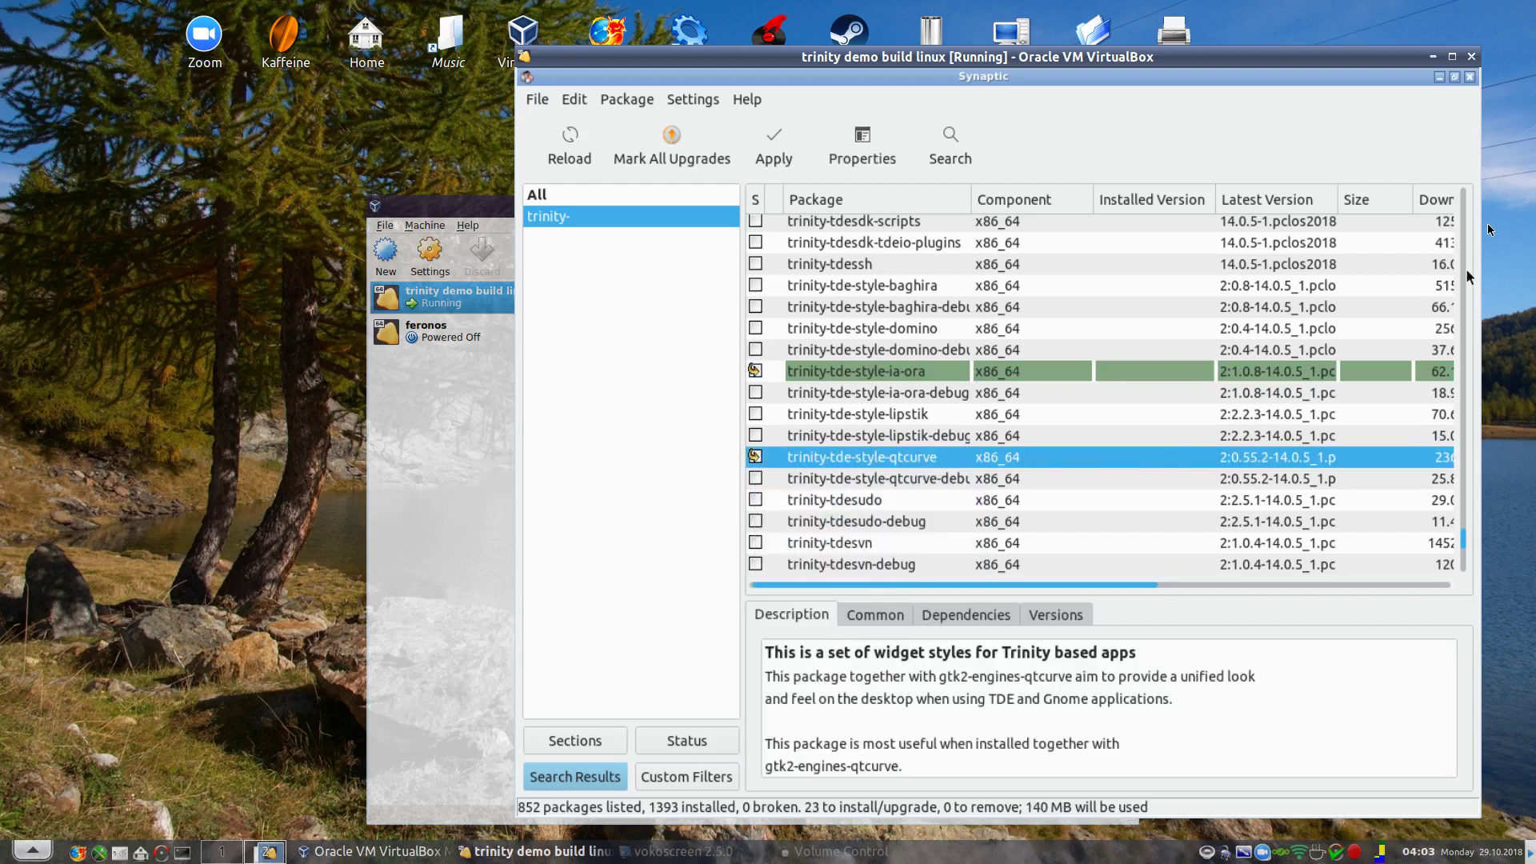
- Mark trinity-tdeio-apt and trinity-tdeio-locate for installation and widen the Package column
{"action": "left_click", "coordinate": [1464, 242]}
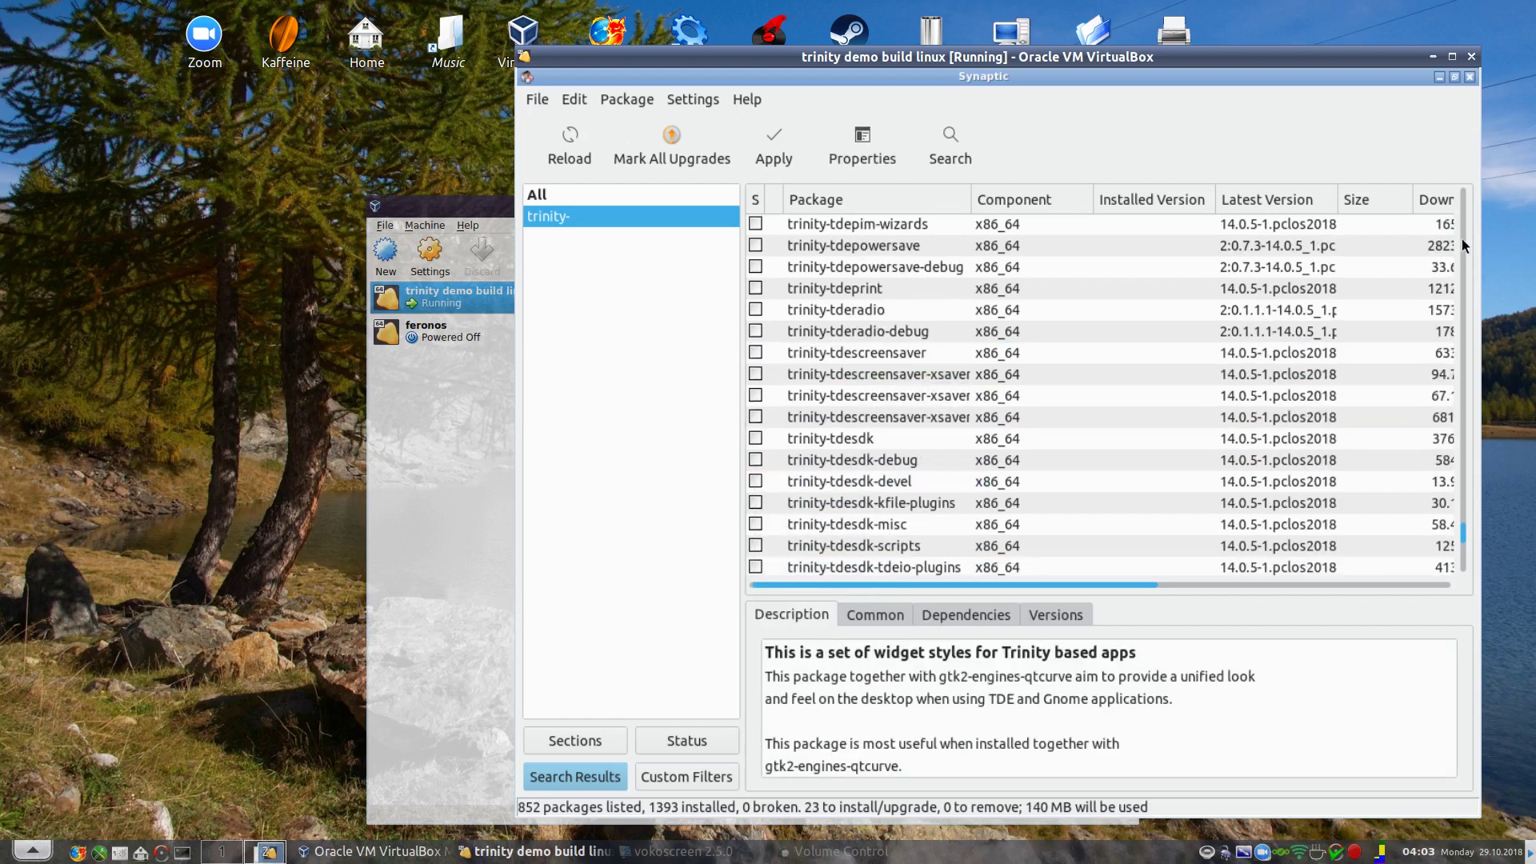
{"action": "left_click", "coordinate": [1462, 238]}
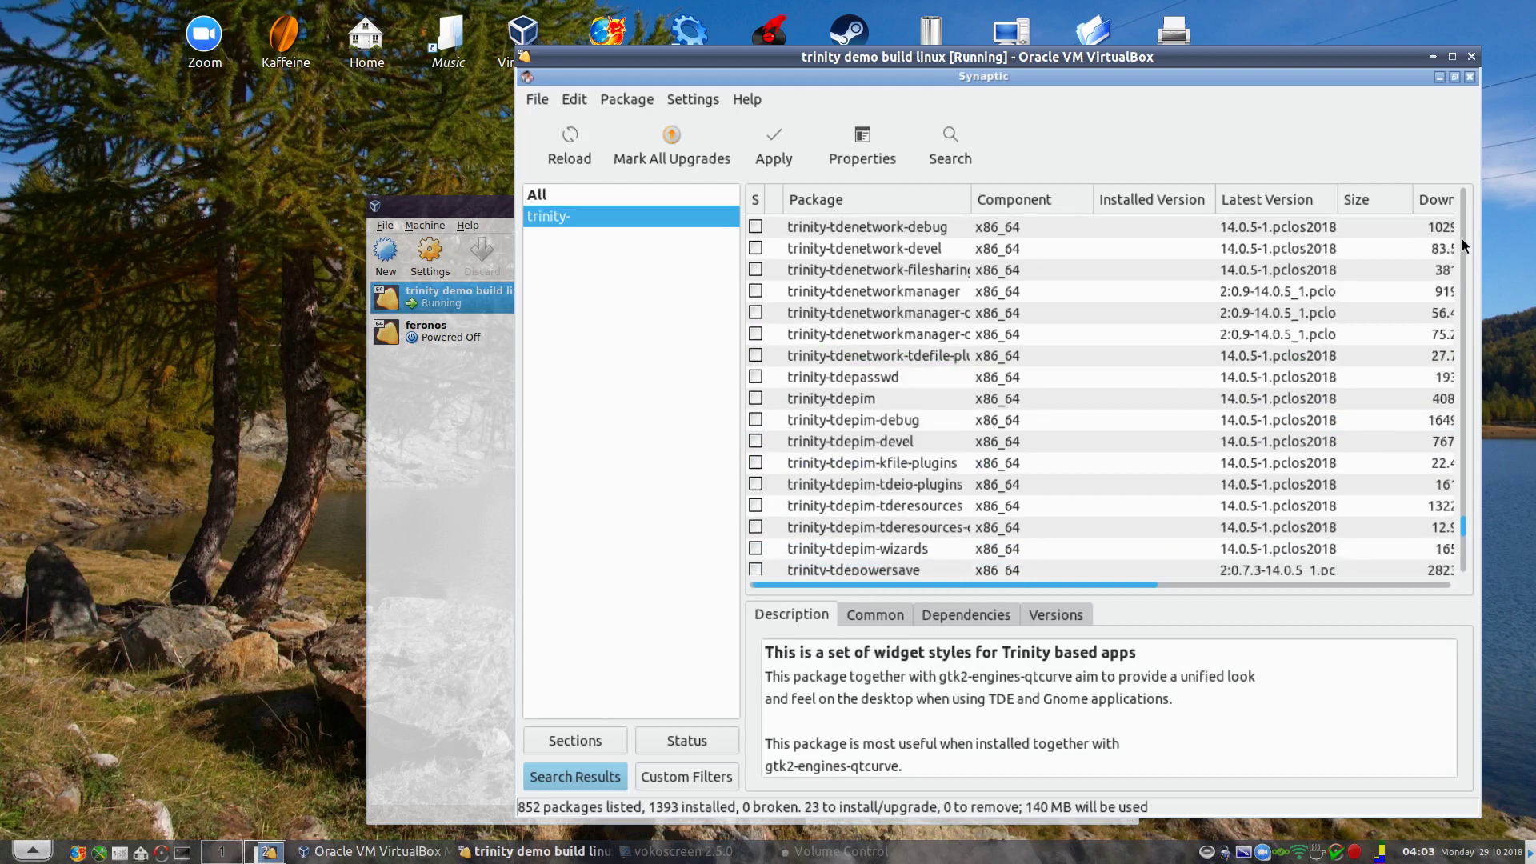
{"action": "left_click", "coordinate": [1462, 238]}
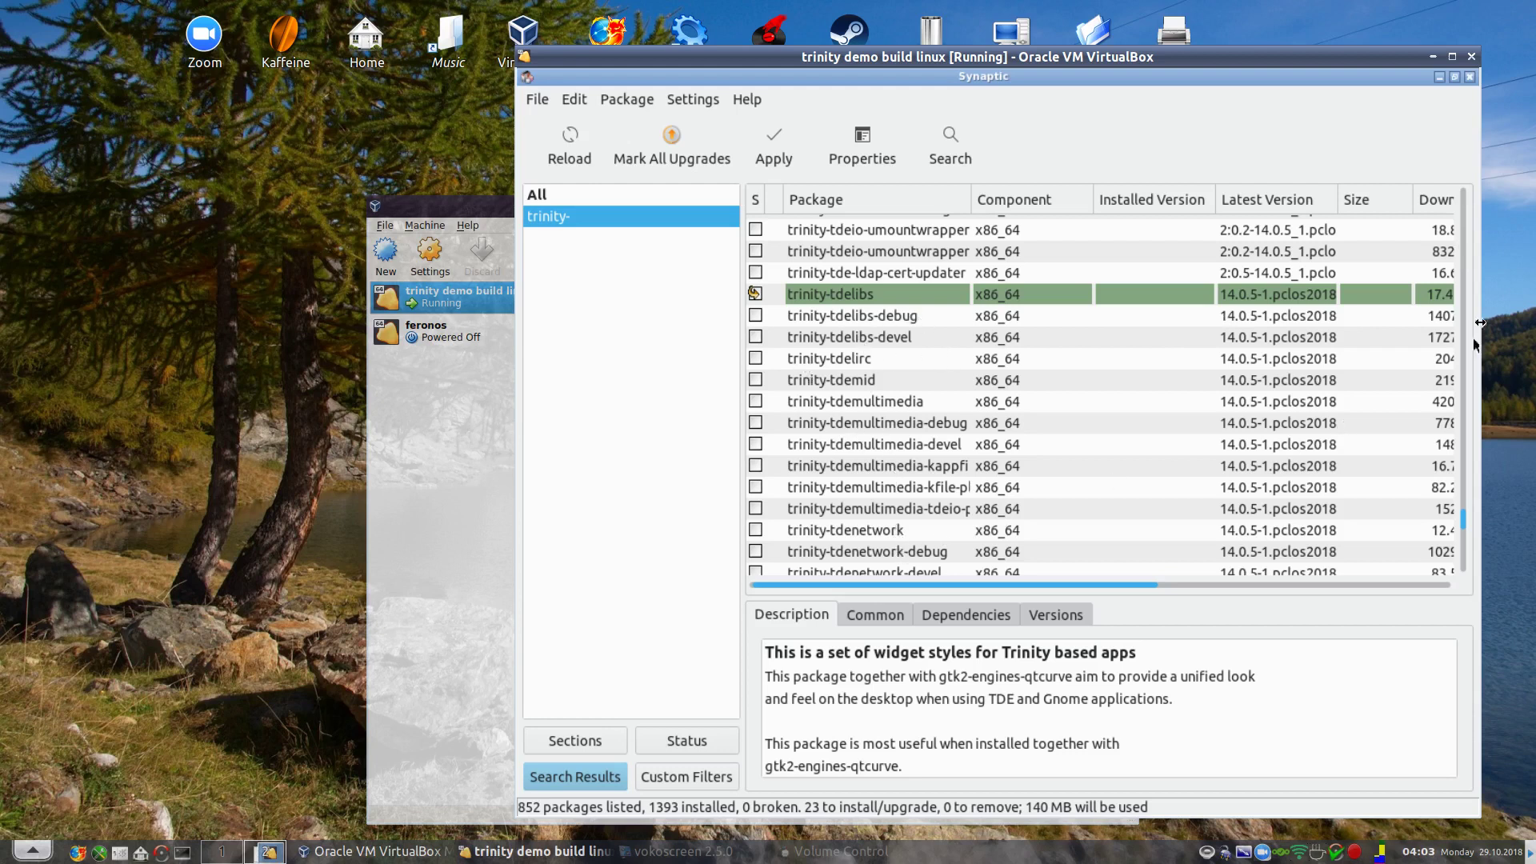
{"action": "scroll", "coordinate": [1465, 277], "scroll_direction": "up", "scroll_amount": 4}
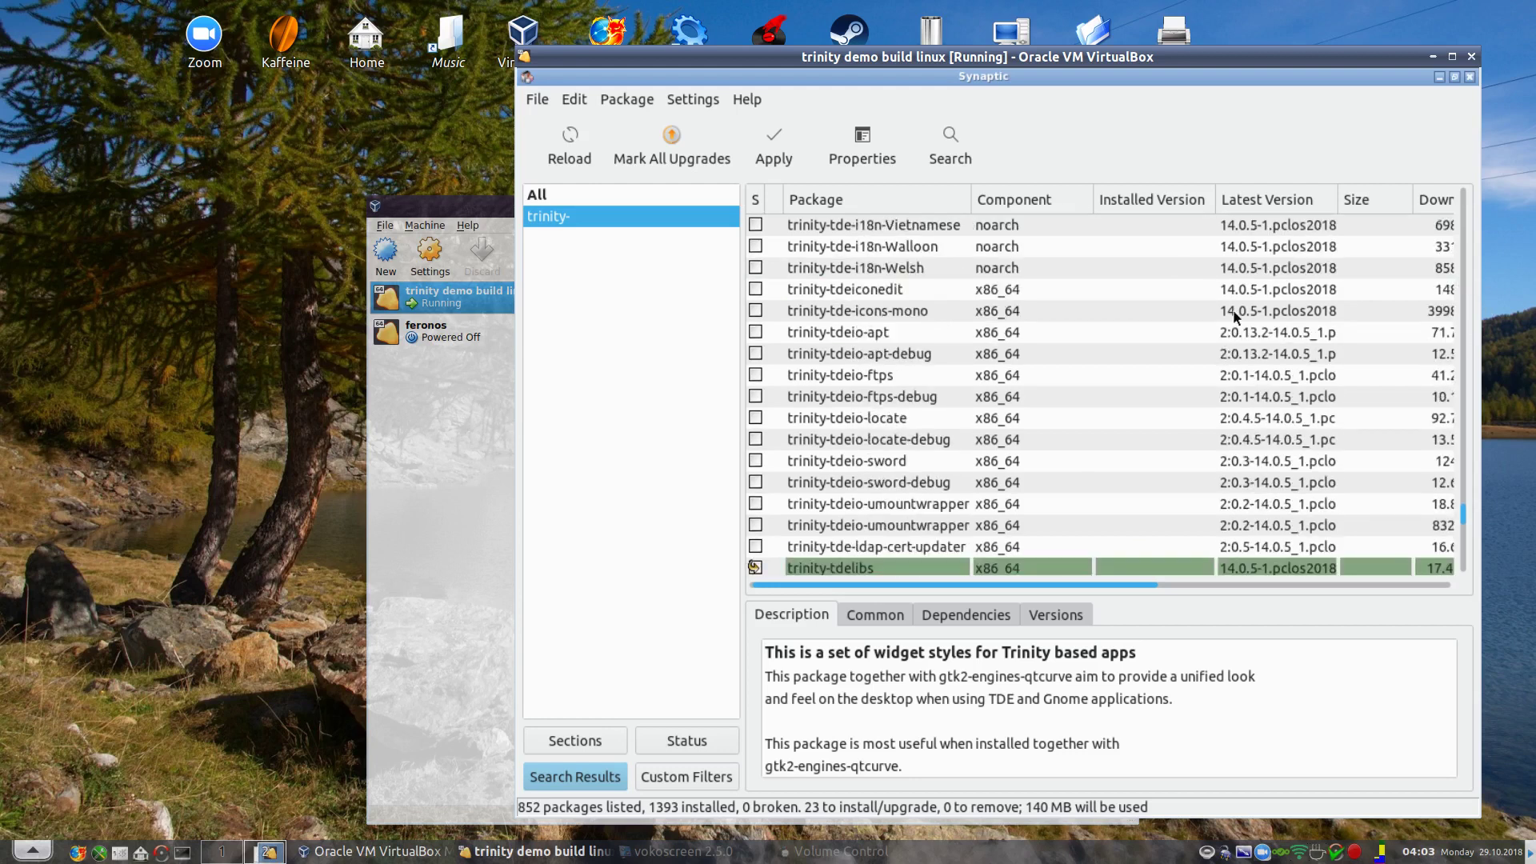
{"action": "left_click", "coordinate": [756, 332]}
{"action": "left_click", "coordinate": [798, 368]}
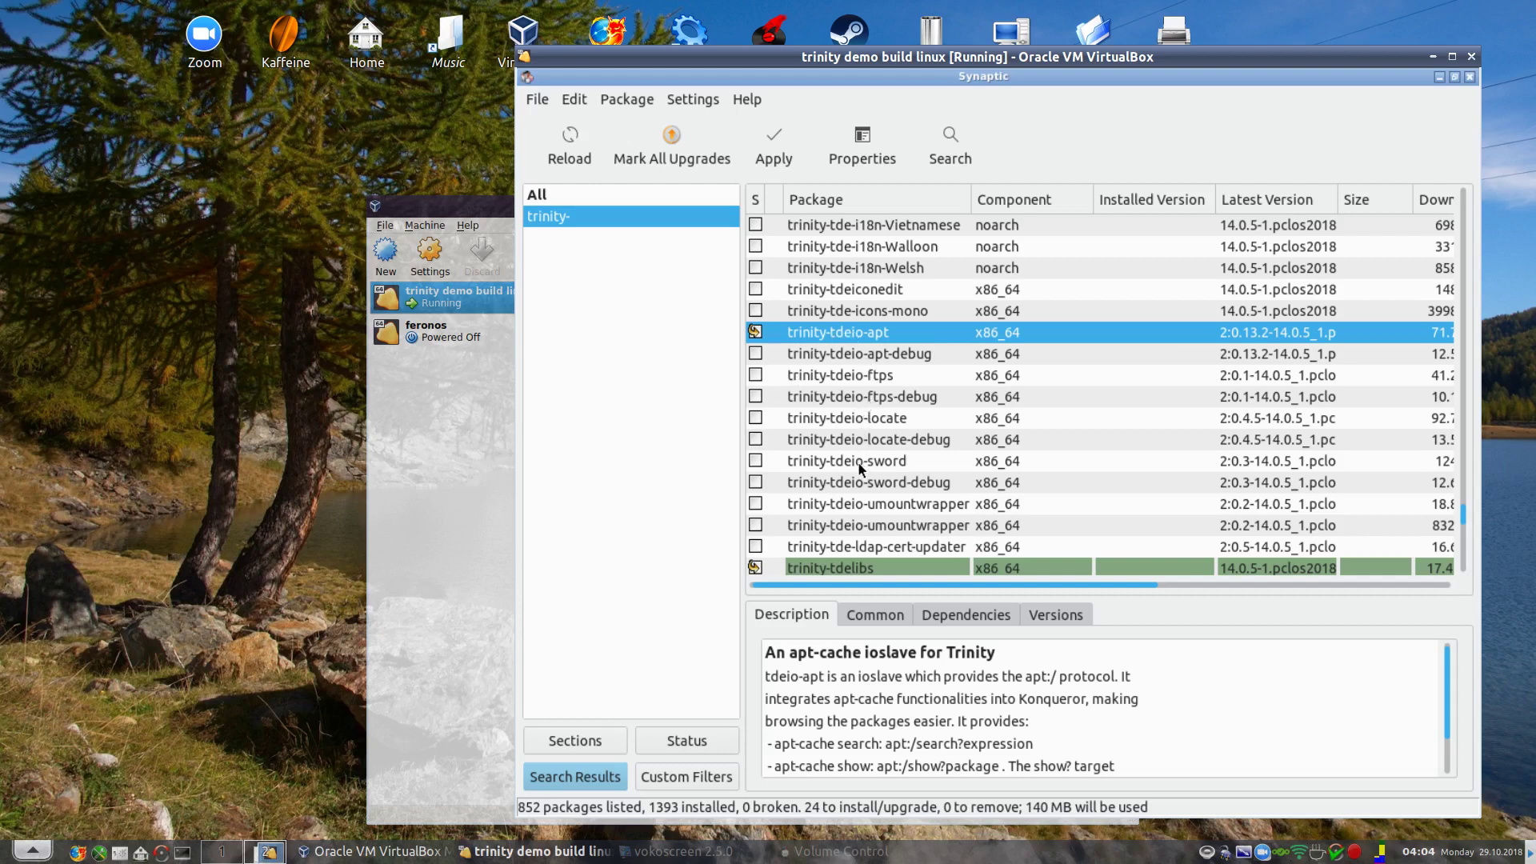
{"action": "left_click", "coordinate": [758, 419]}
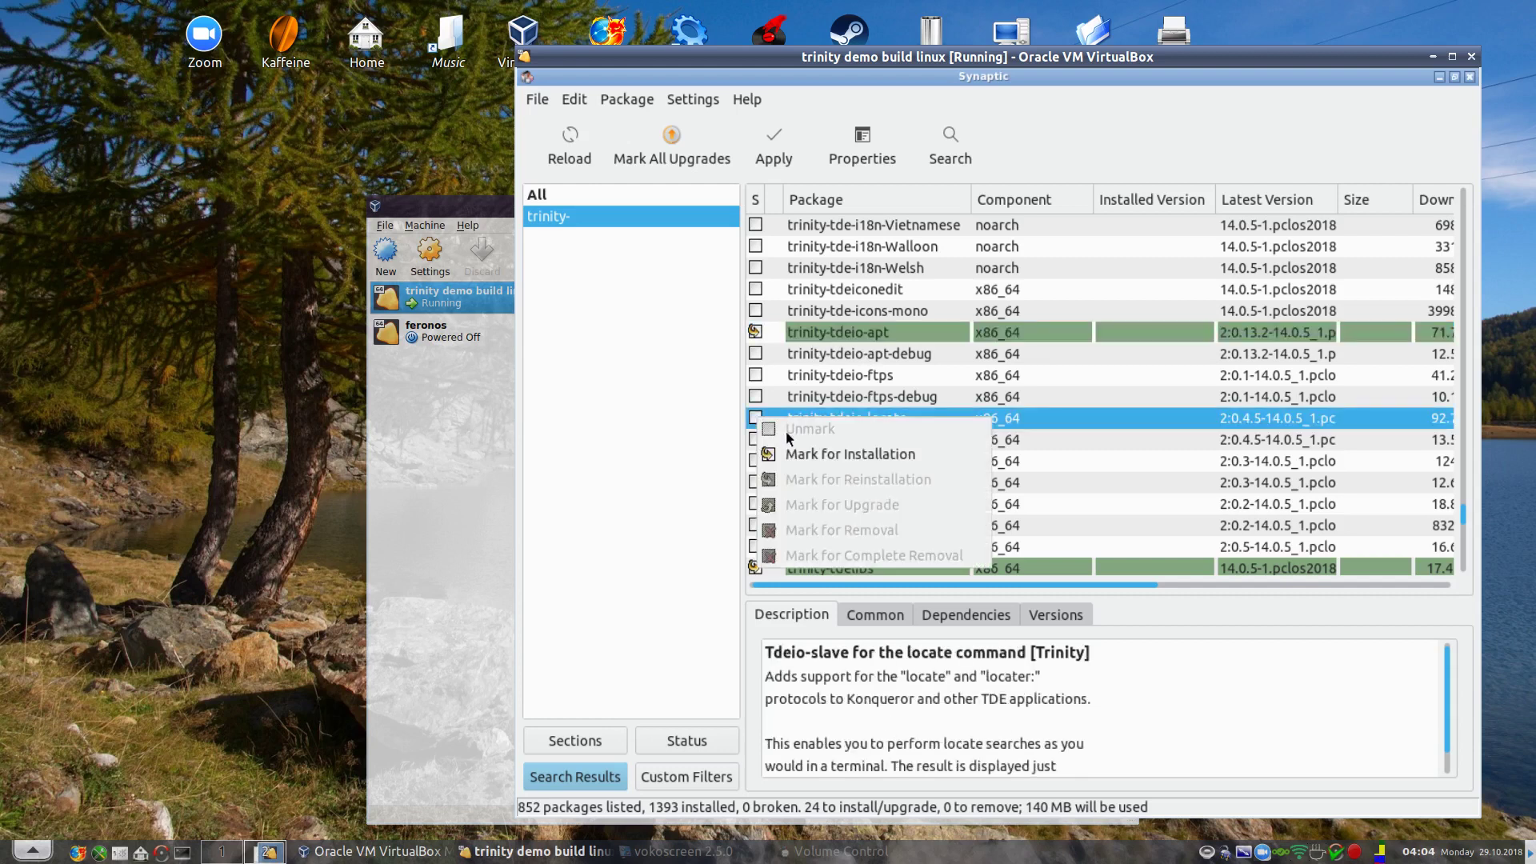
{"action": "left_click", "coordinate": [836, 455]}
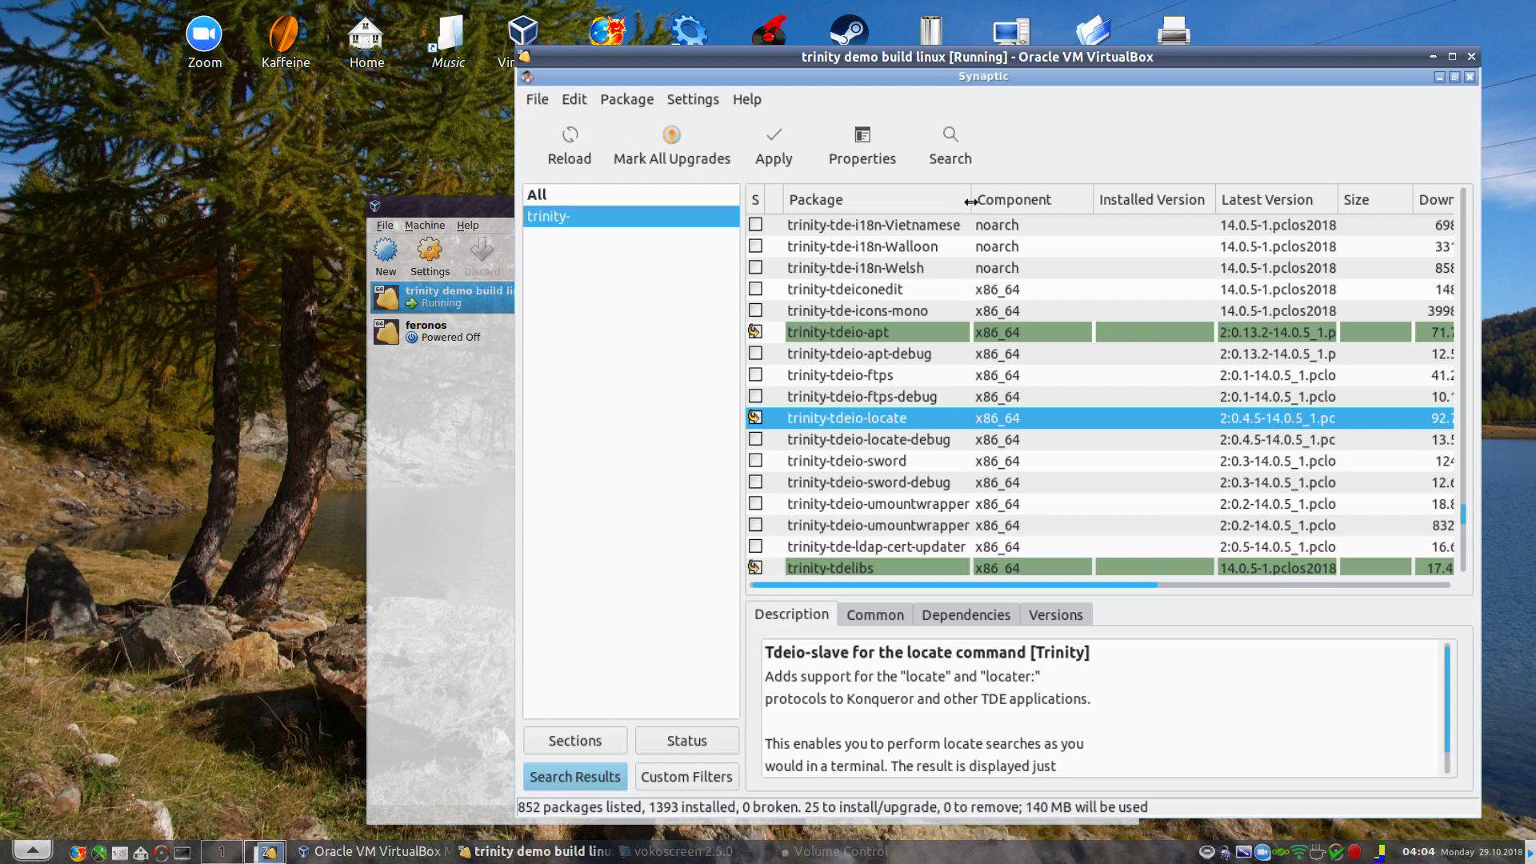
{"action": "left_click_drag", "start_coordinate": [970, 201], "coordinate": [1044, 211]}
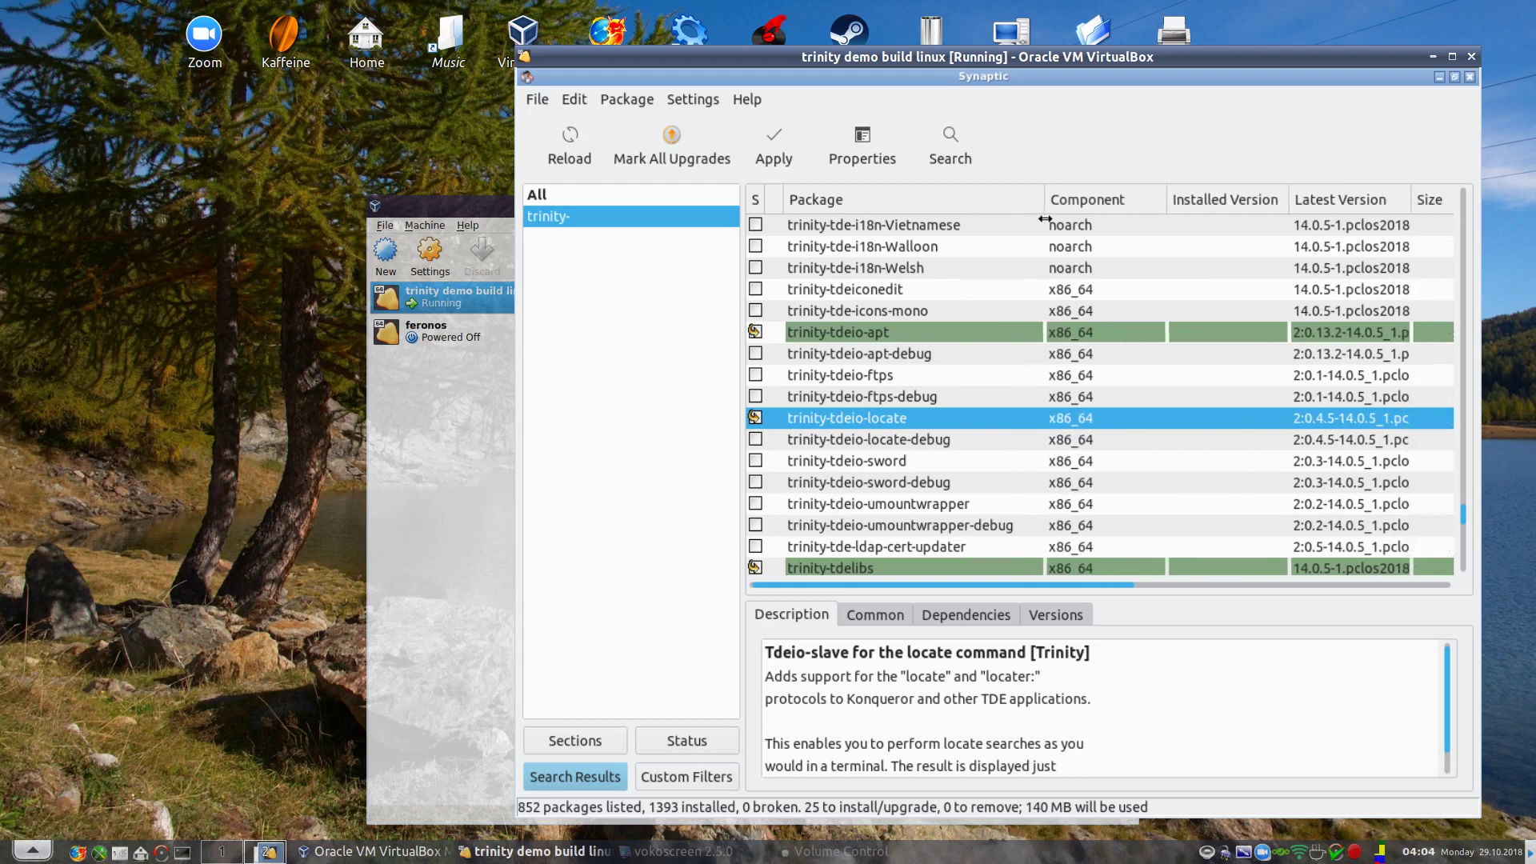
{"action": "scroll", "coordinate": [1044, 214], "scroll_direction": "down", "scroll_amount": 2}
{"action": "scroll", "coordinate": [1044, 214], "scroll_direction": "down", "scroll_amount": 2}
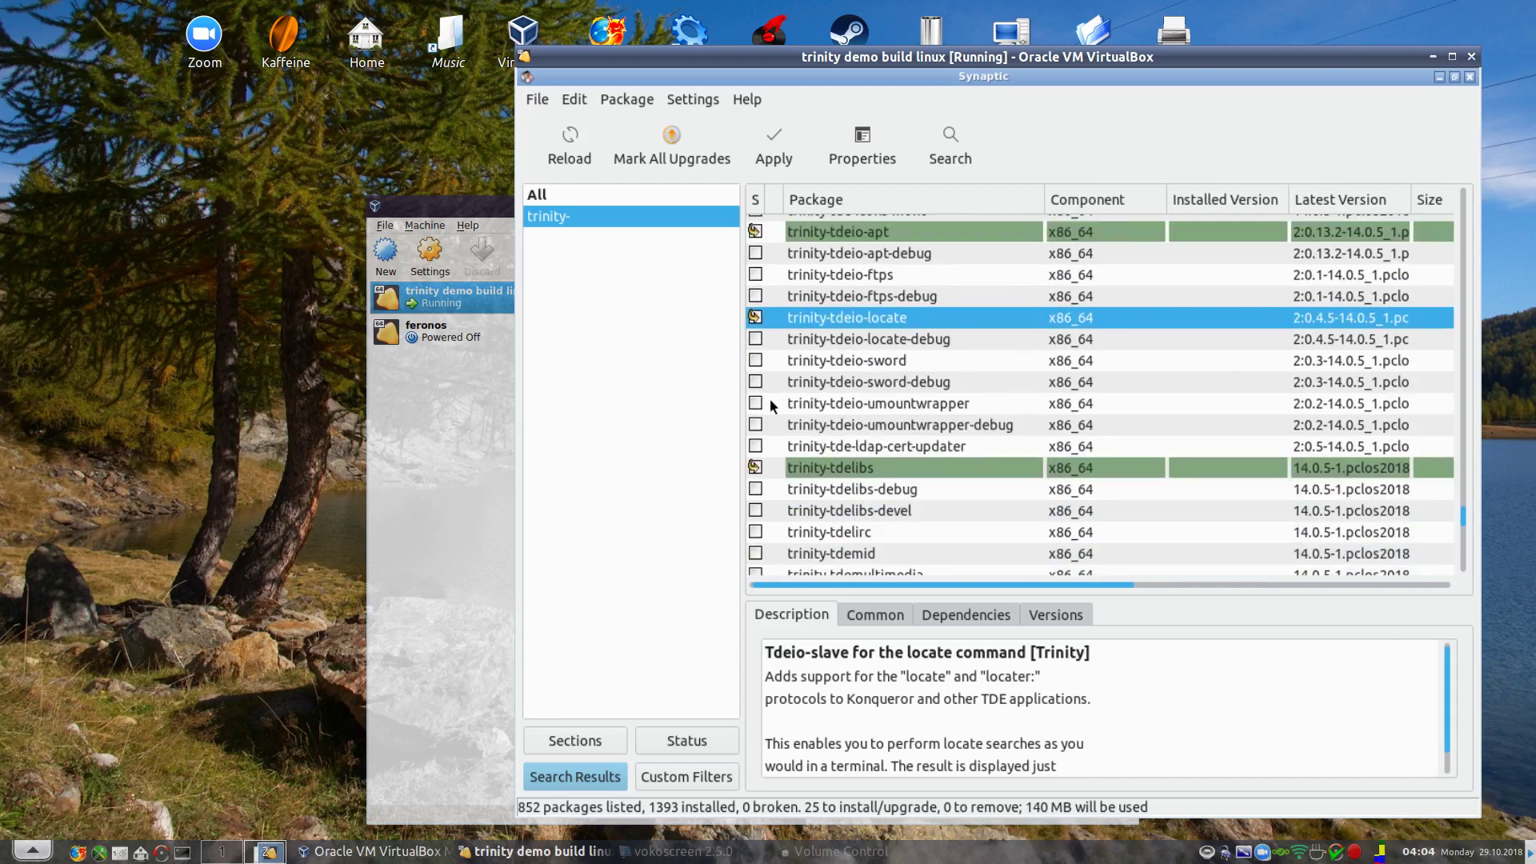
- Mark trinity-tdeio-umountwrapper and trinity-tdebindings for installation, accepting the additional required changes
{"action": "left_click", "coordinate": [756, 403]}
{"action": "left_click", "coordinate": [828, 439]}
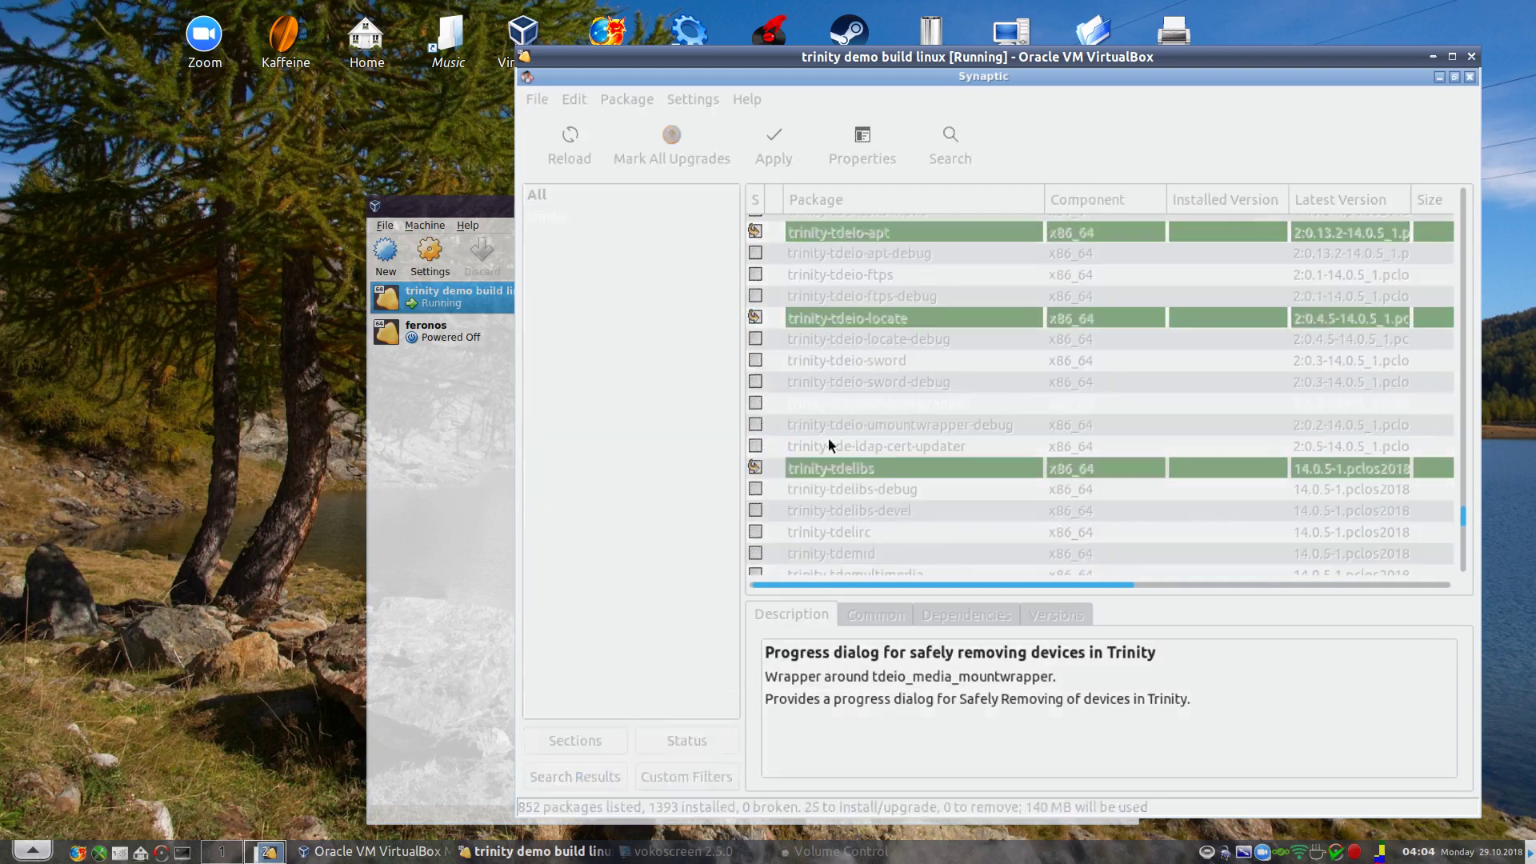
{"action": "scroll", "coordinate": [1069, 412], "scroll_direction": "up", "scroll_amount": 8}
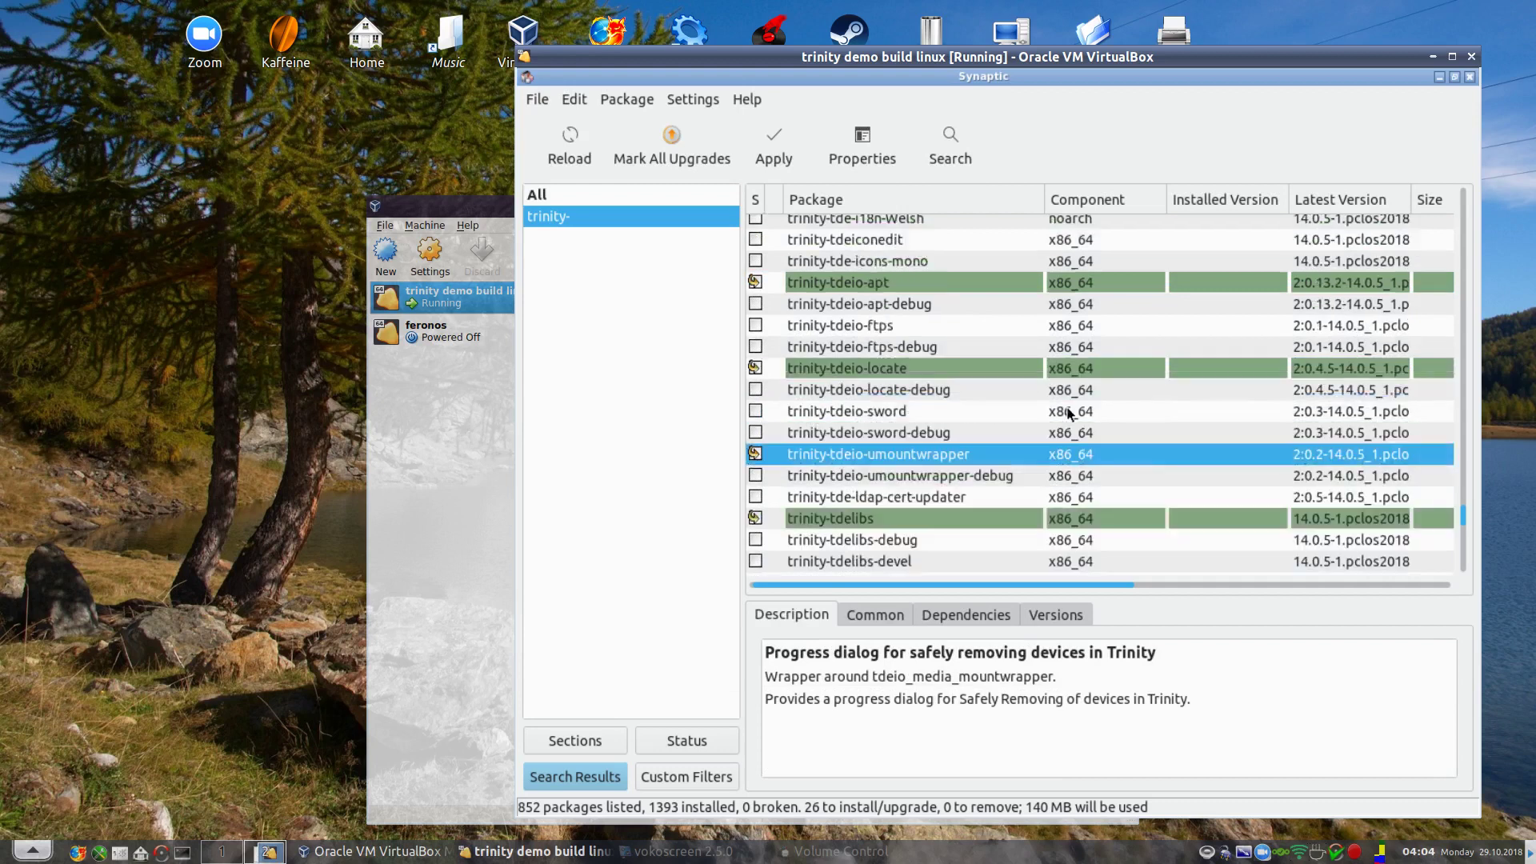
{"action": "scroll", "coordinate": [1069, 413], "scroll_direction": "up", "scroll_amount": 10}
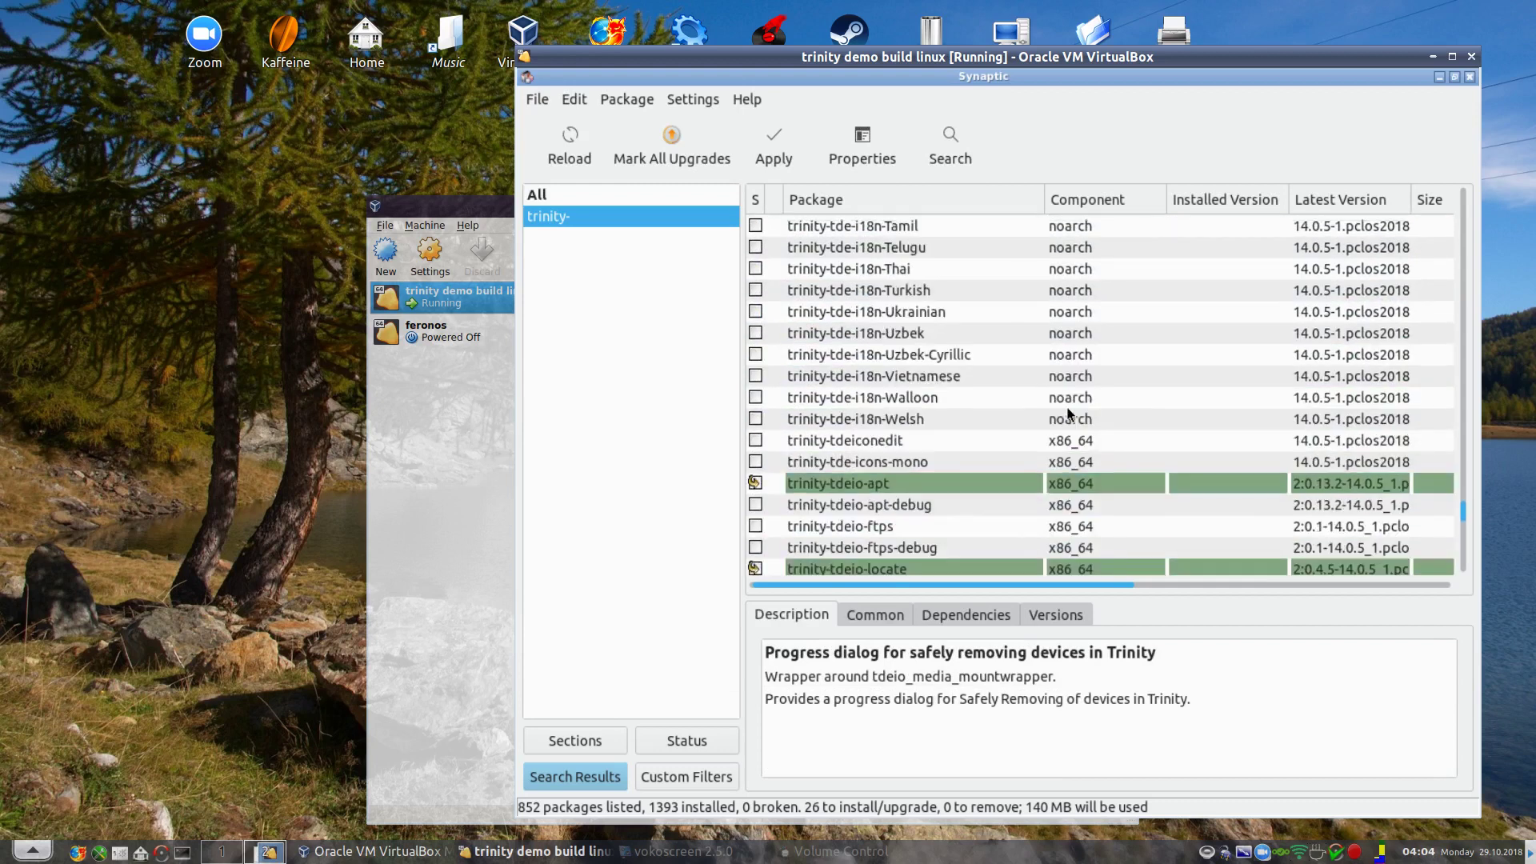
{"action": "scroll", "coordinate": [1069, 413], "scroll_direction": "up", "scroll_amount": 20}
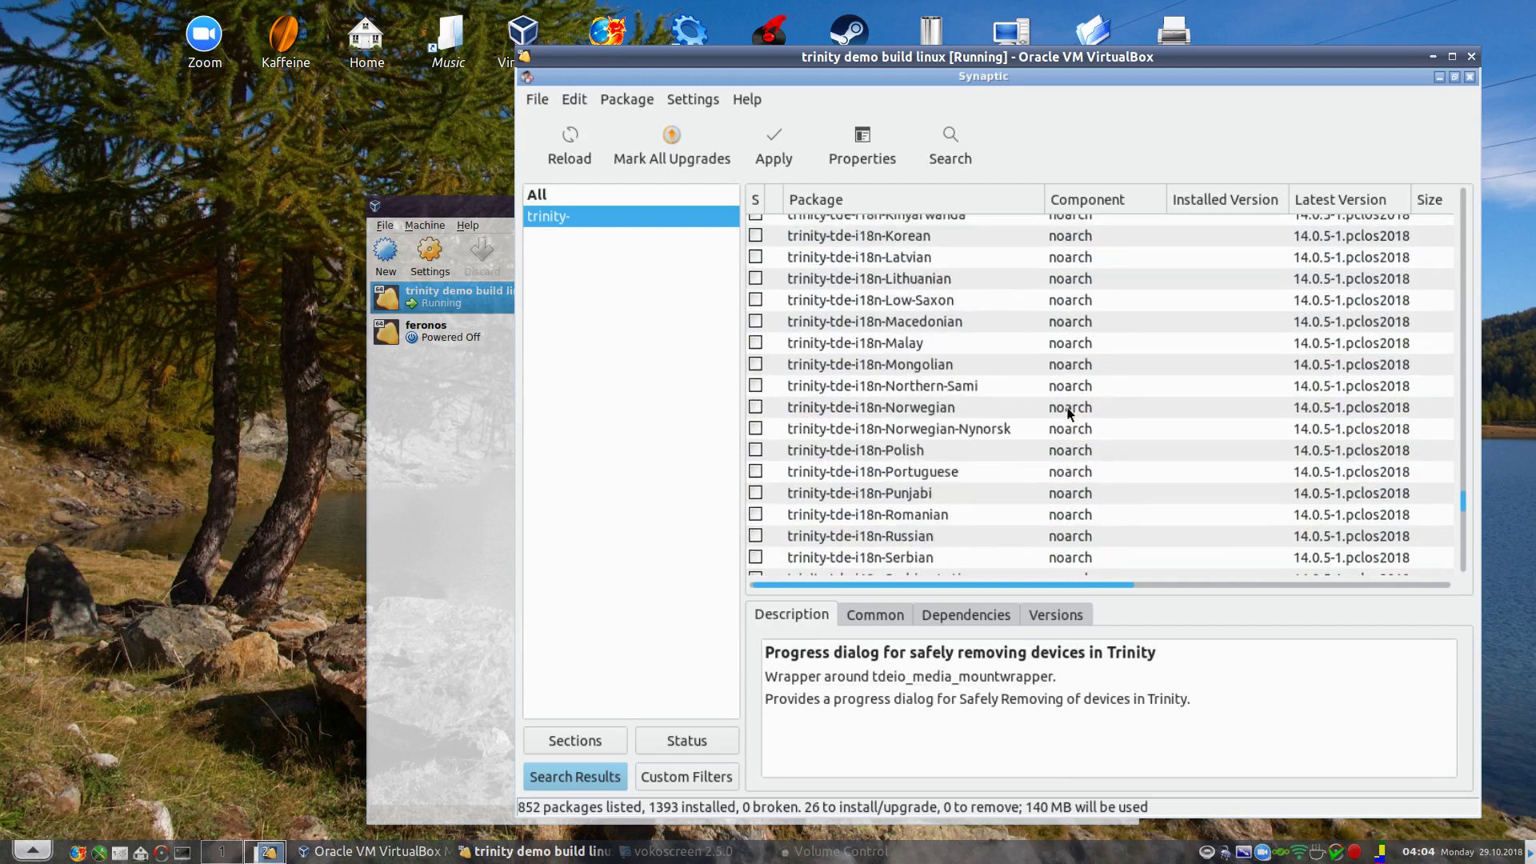
{"action": "scroll", "coordinate": [1069, 413], "scroll_direction": "up", "scroll_amount": 10}
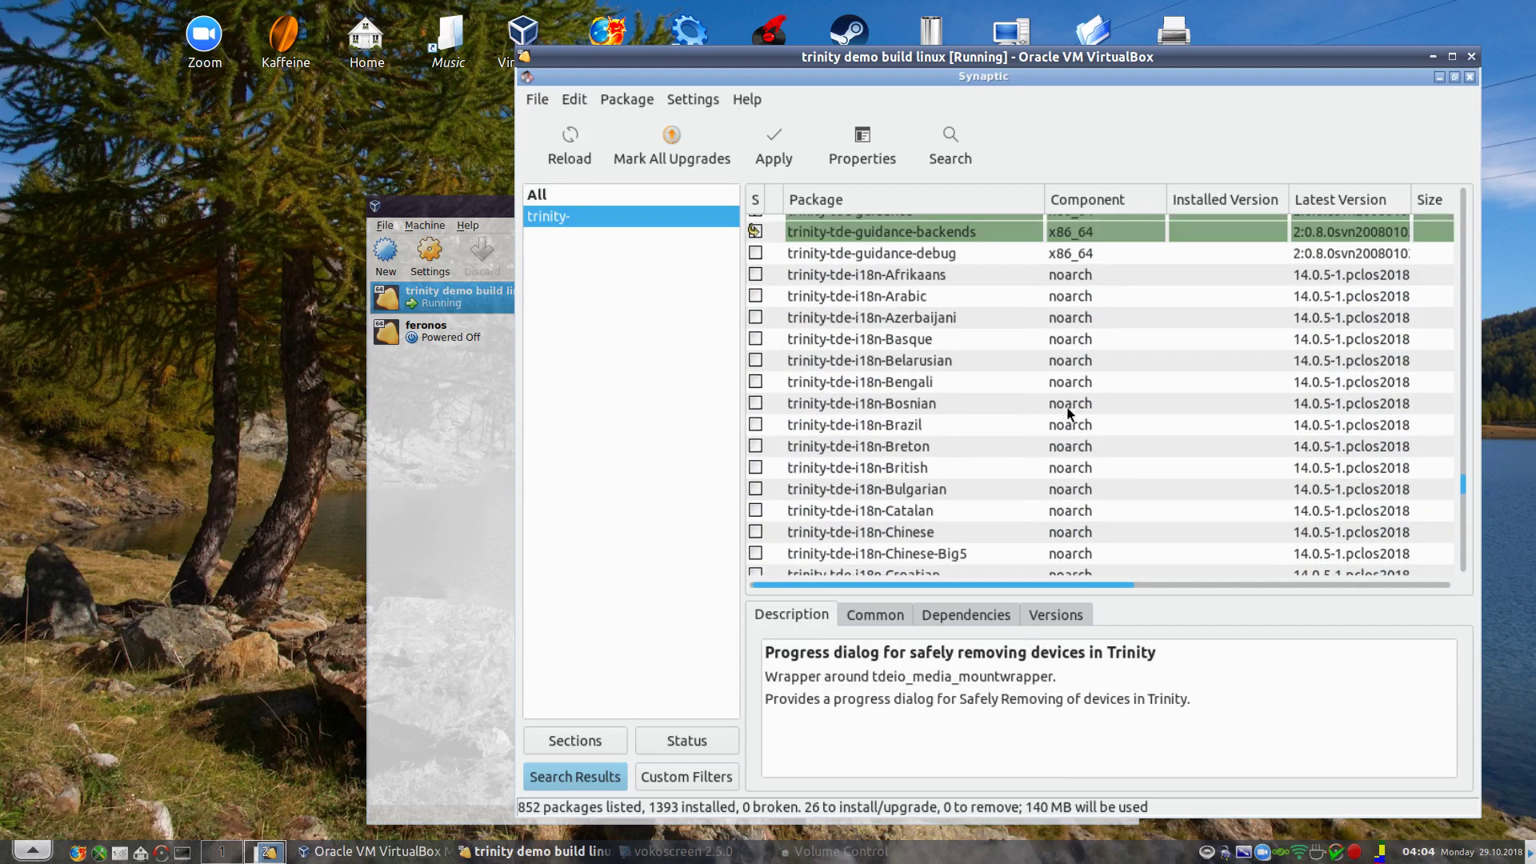
{"action": "scroll", "coordinate": [1070, 413], "scroll_direction": "up", "scroll_amount": 4}
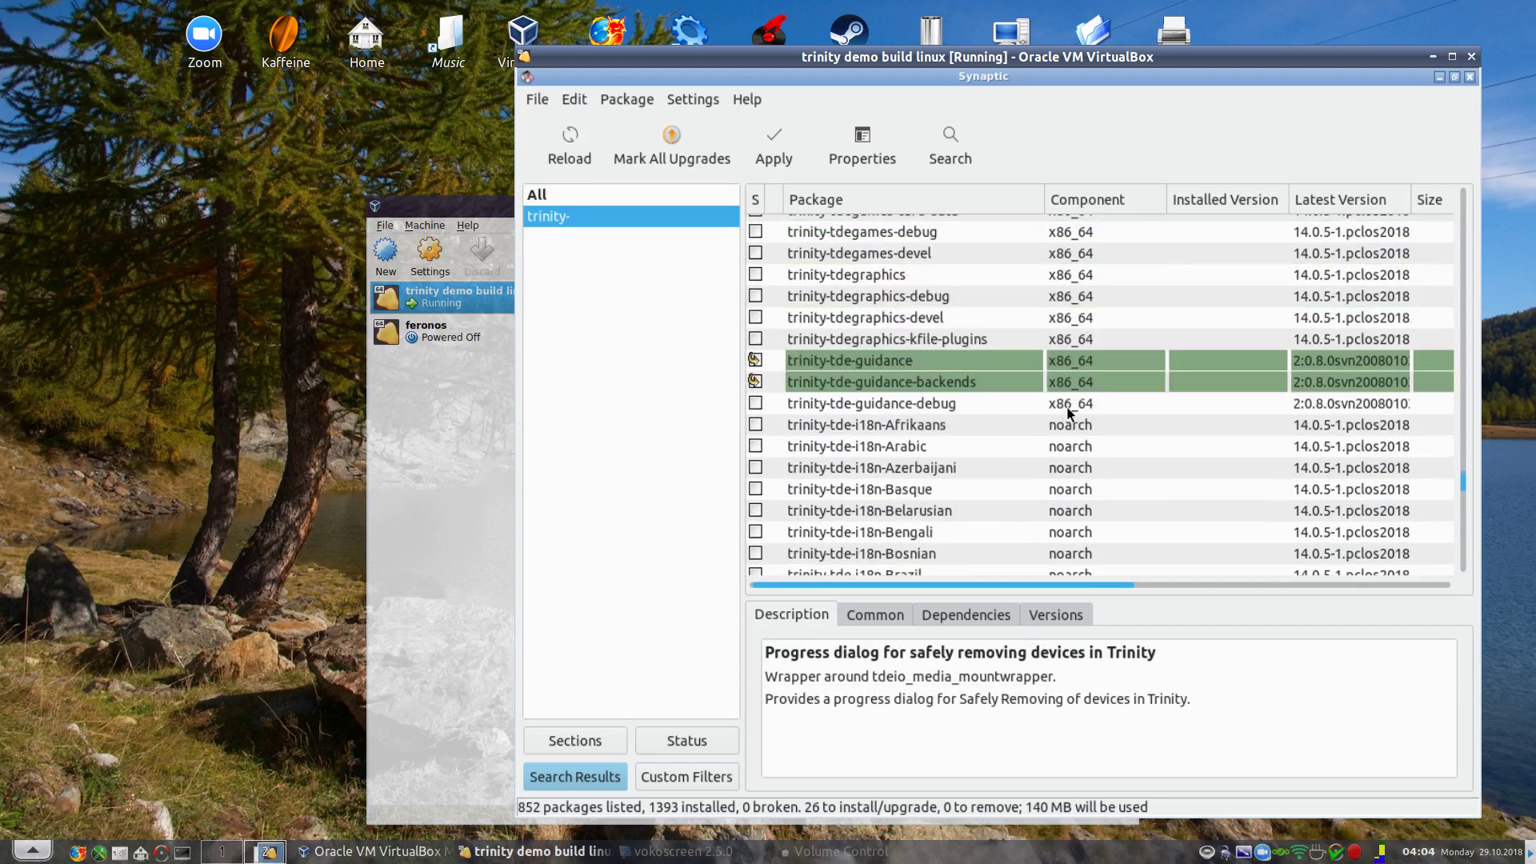
{"action": "scroll", "coordinate": [1070, 413], "scroll_direction": "up", "scroll_amount": 4}
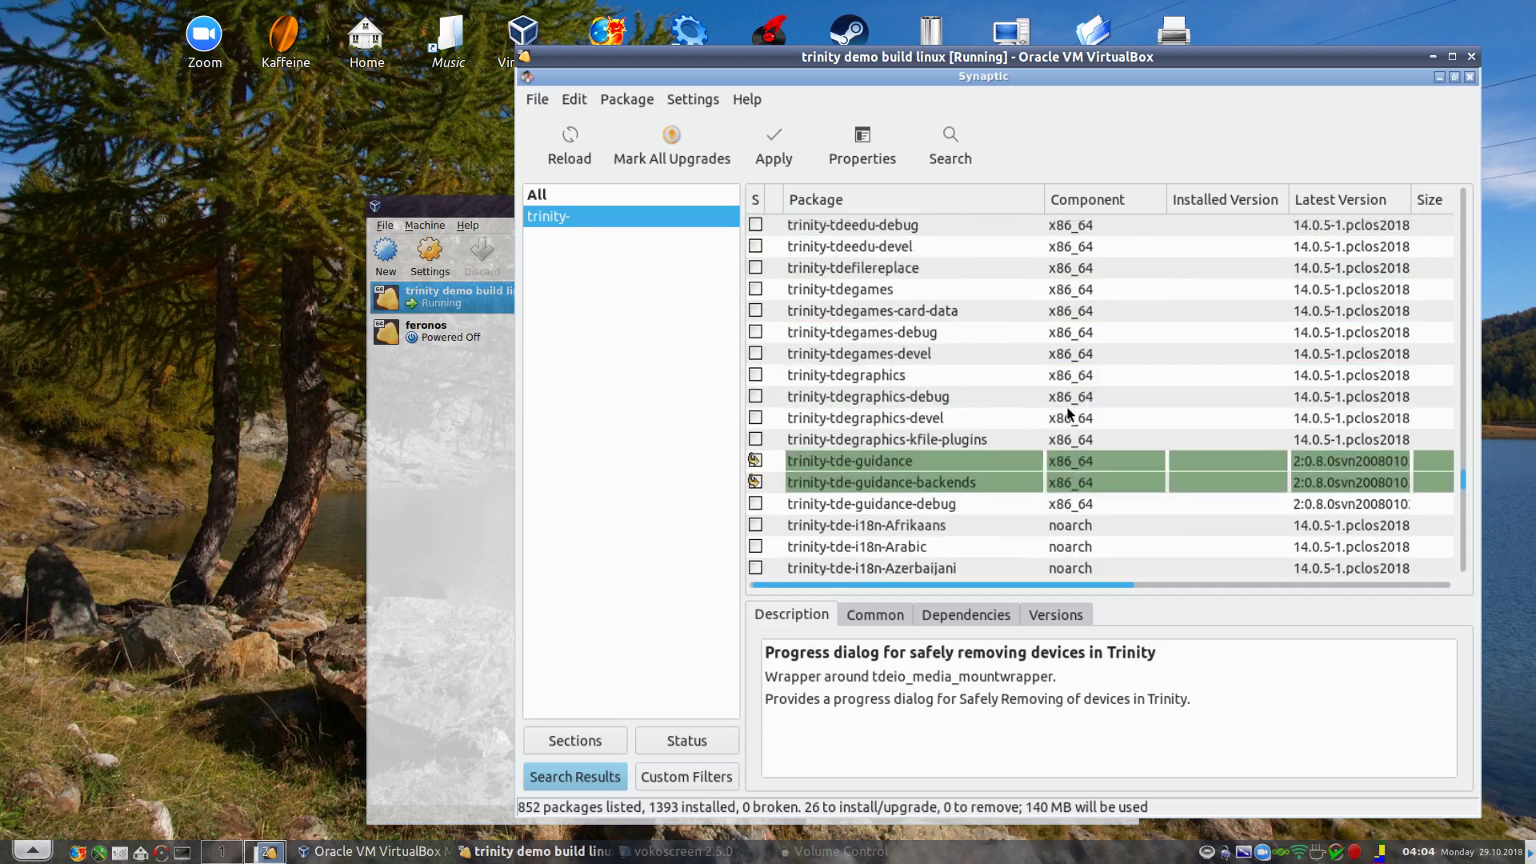
{"action": "scroll", "coordinate": [1070, 413], "scroll_direction": "up", "scroll_amount": 7}
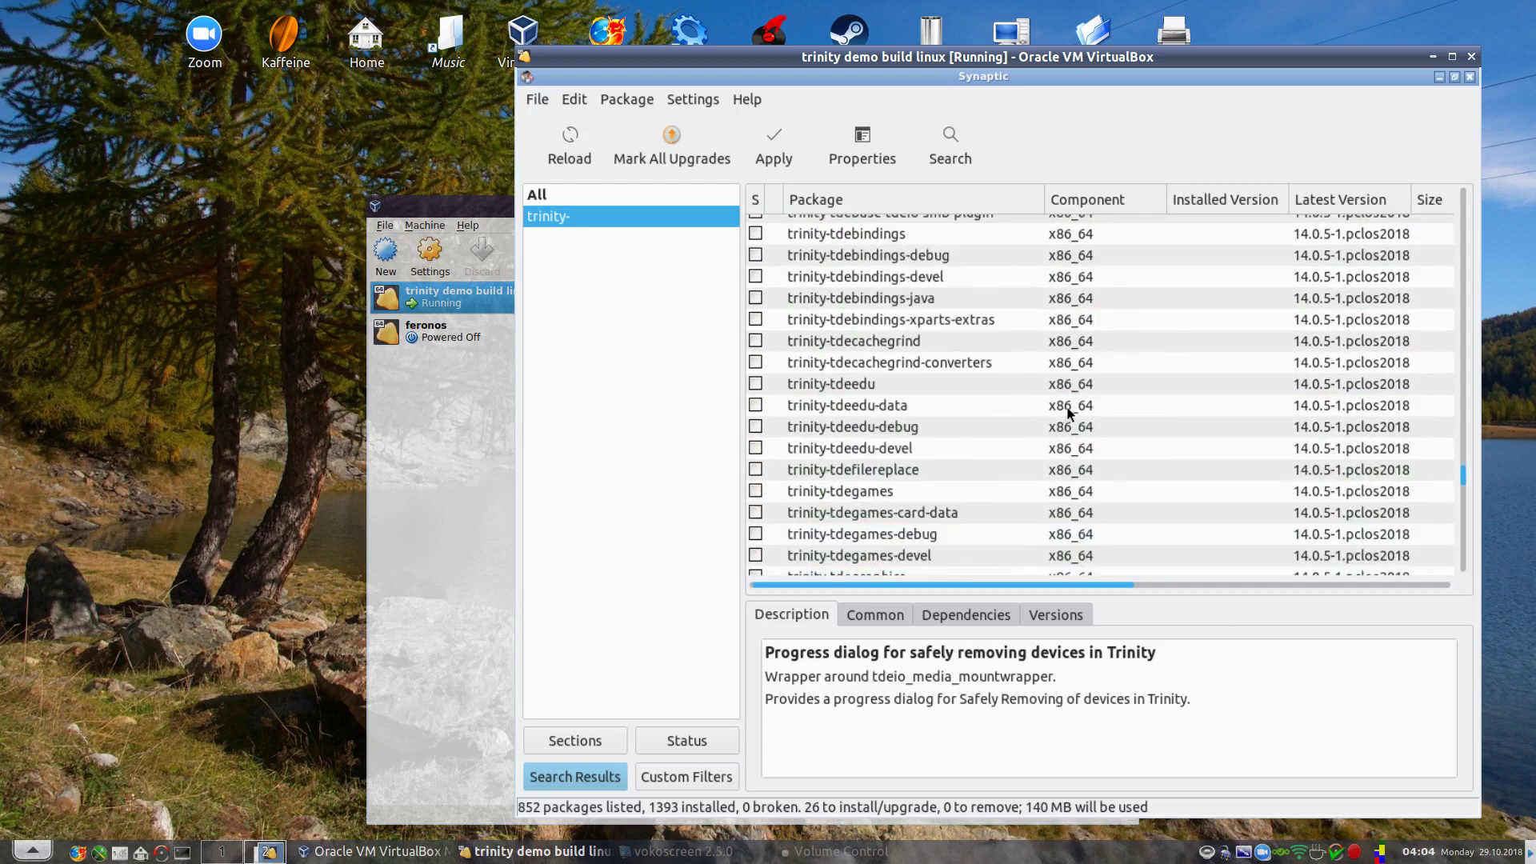
{"action": "scroll", "coordinate": [1070, 413], "scroll_direction": "up", "scroll_amount": 5}
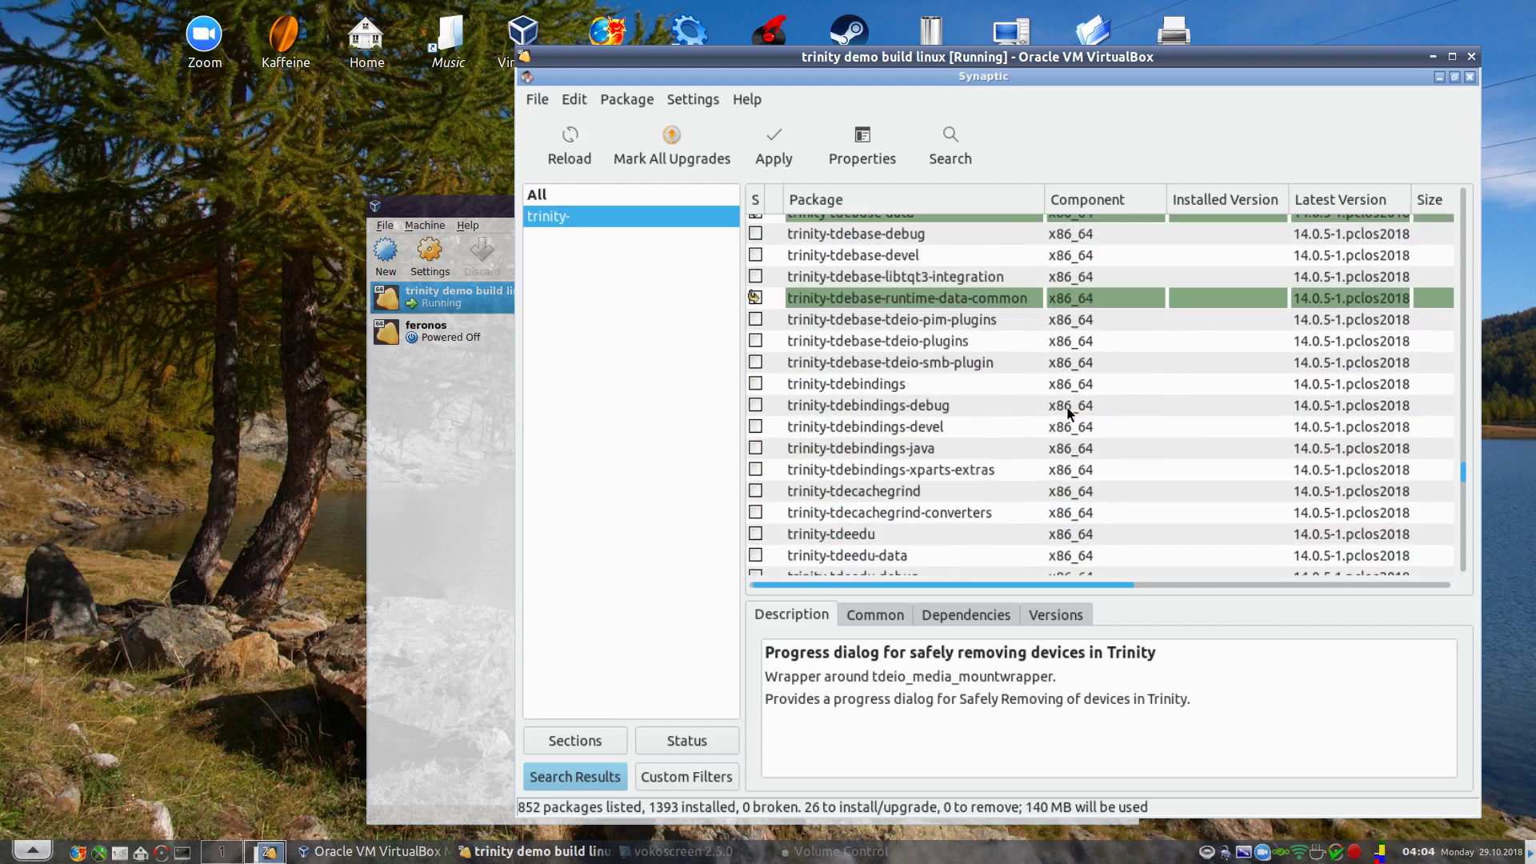
{"action": "left_click", "coordinate": [766, 391]}
{"action": "left_click", "coordinate": [825, 421]}
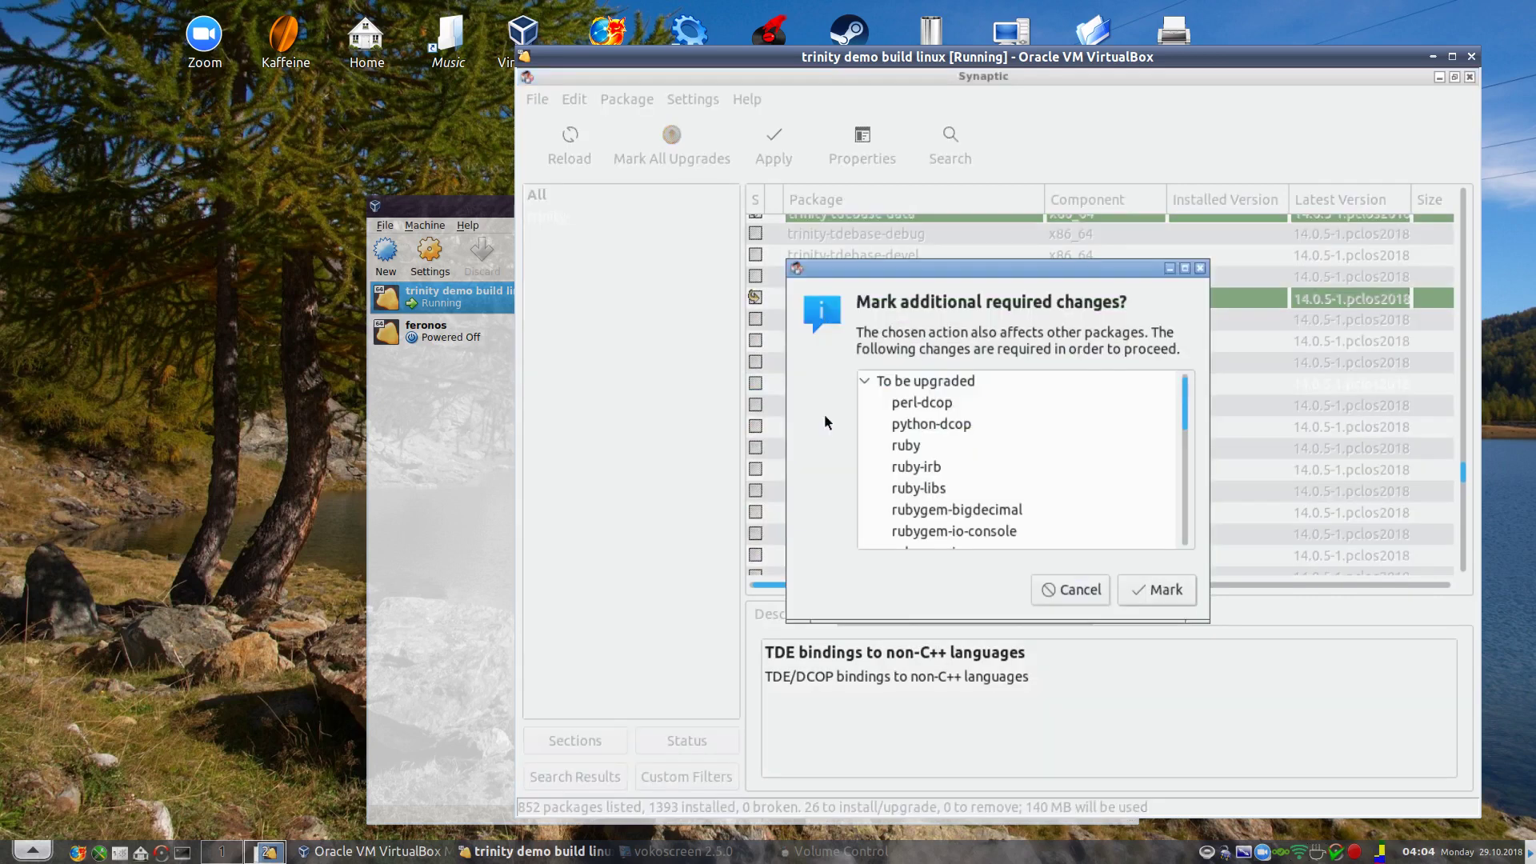
{"action": "scroll", "coordinate": [996, 420], "scroll_direction": "down", "scroll_amount": 5}
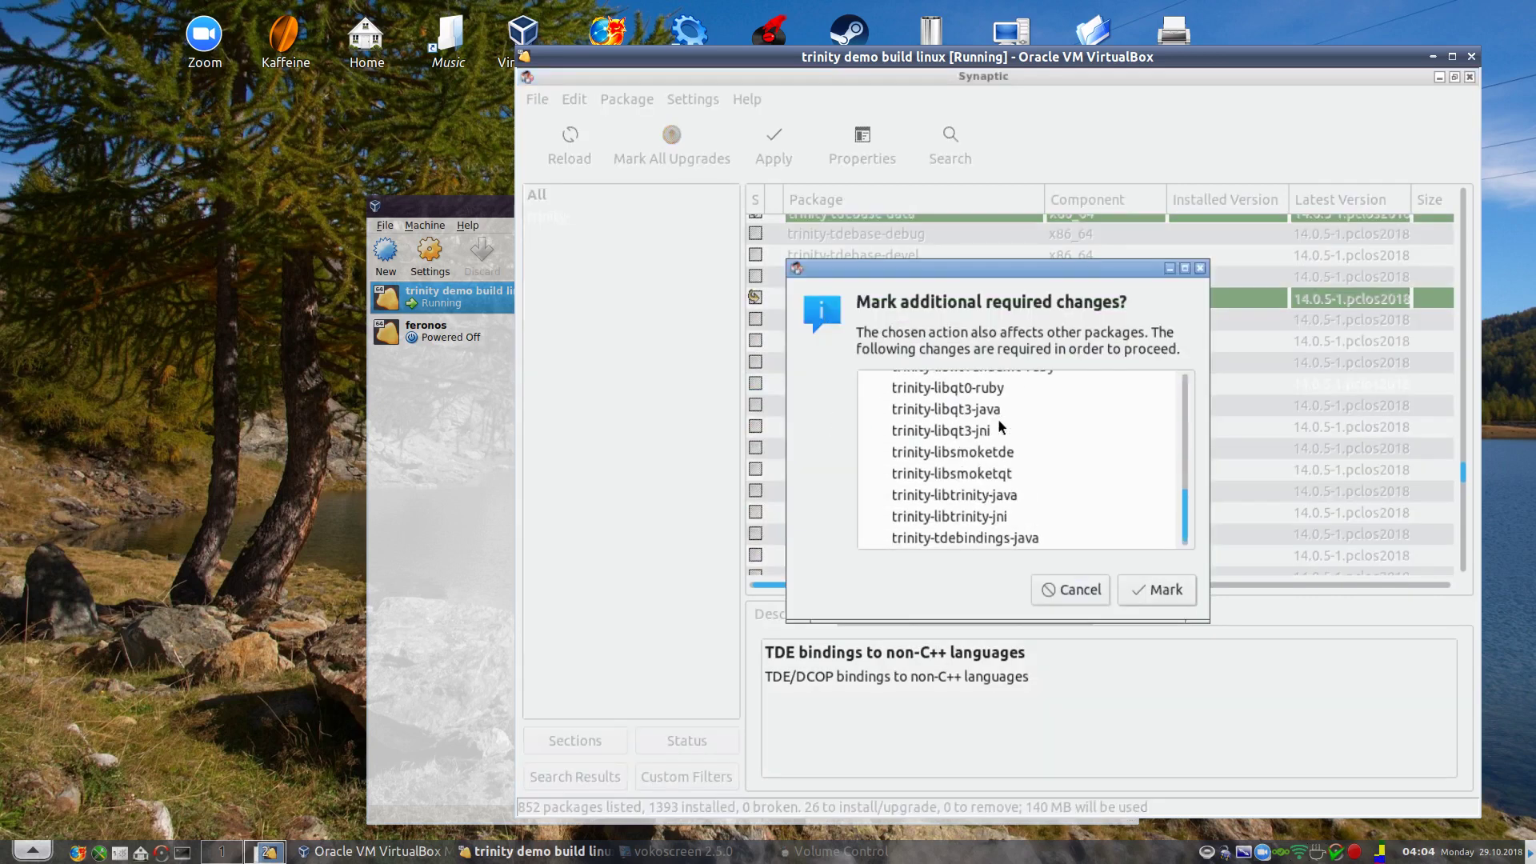
{"action": "left_click", "coordinate": [1156, 591]}
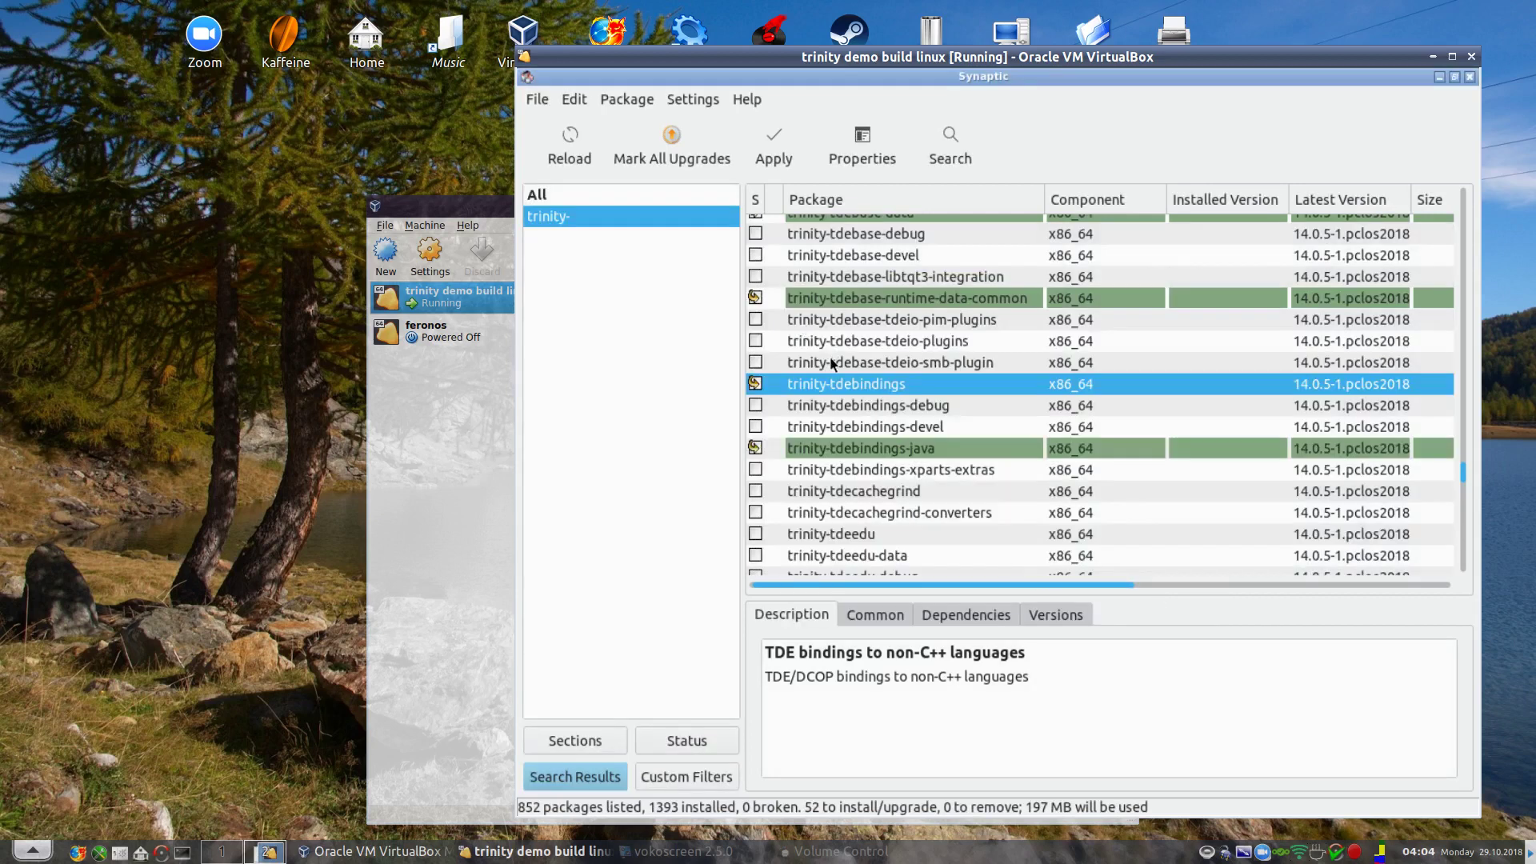
- Mark trinity-tdebase-tdeio-smb-plugin and trinity-tdebase-tdeio-plugins, accepting the dependency upgrades
{"action": "scroll", "coordinate": [832, 364], "scroll_direction": "down", "scroll_amount": 1}
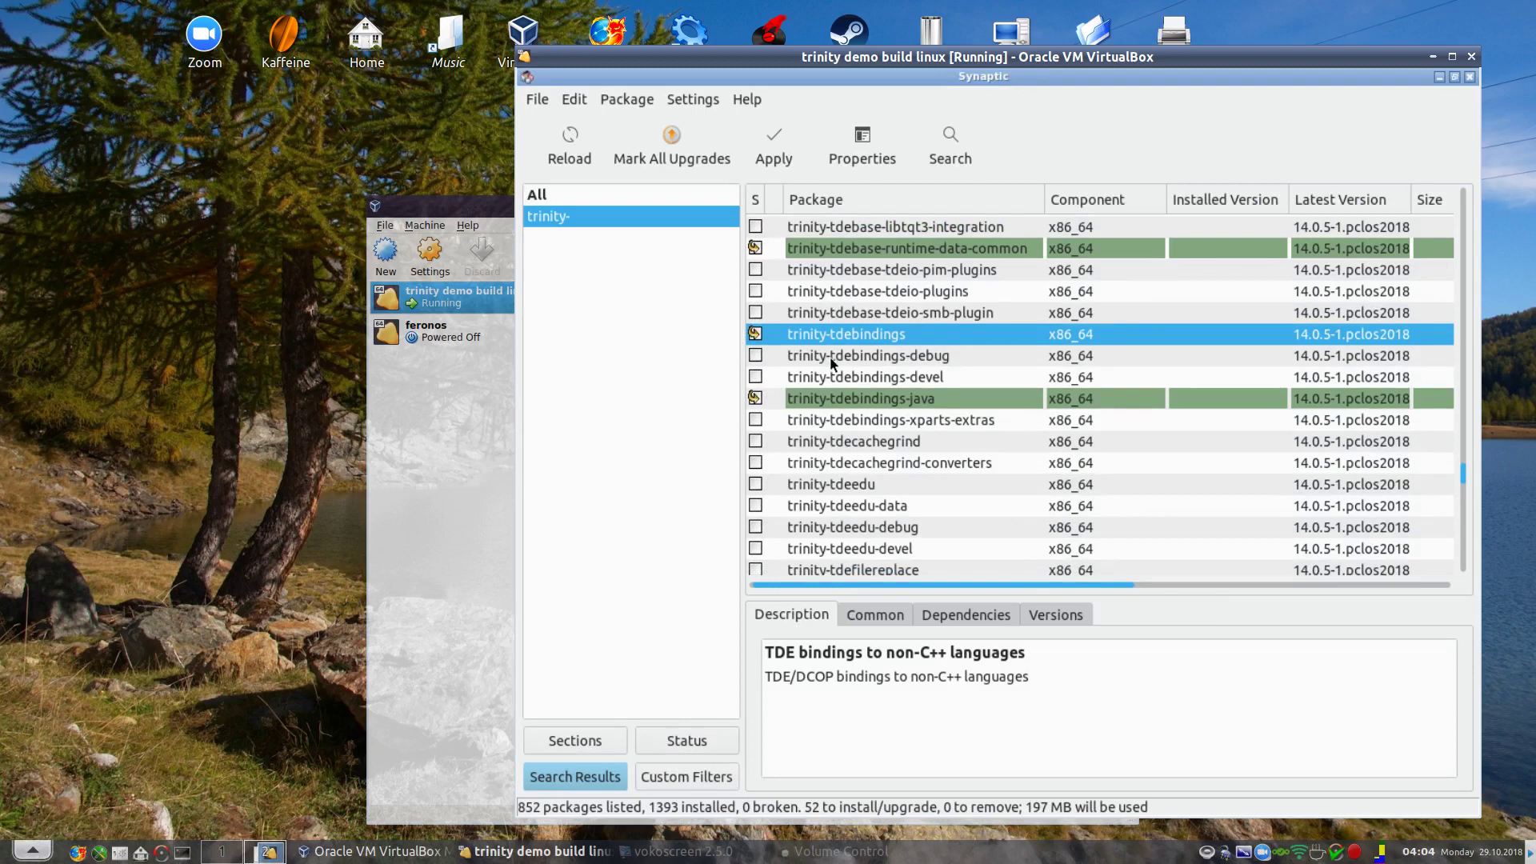
{"action": "left_click", "coordinate": [757, 313]}
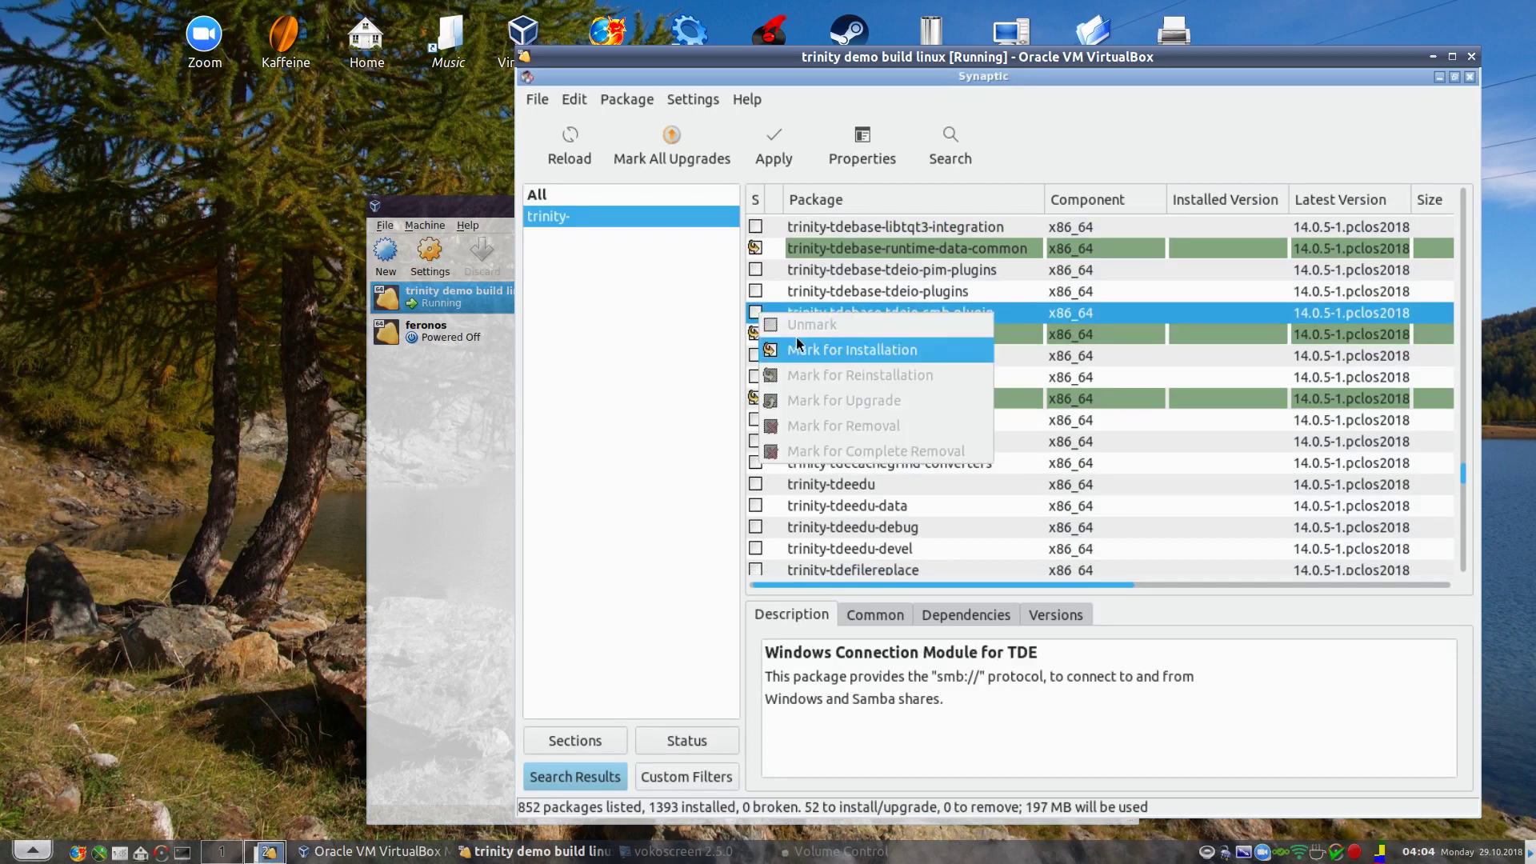
{"action": "left_click", "coordinate": [784, 345]}
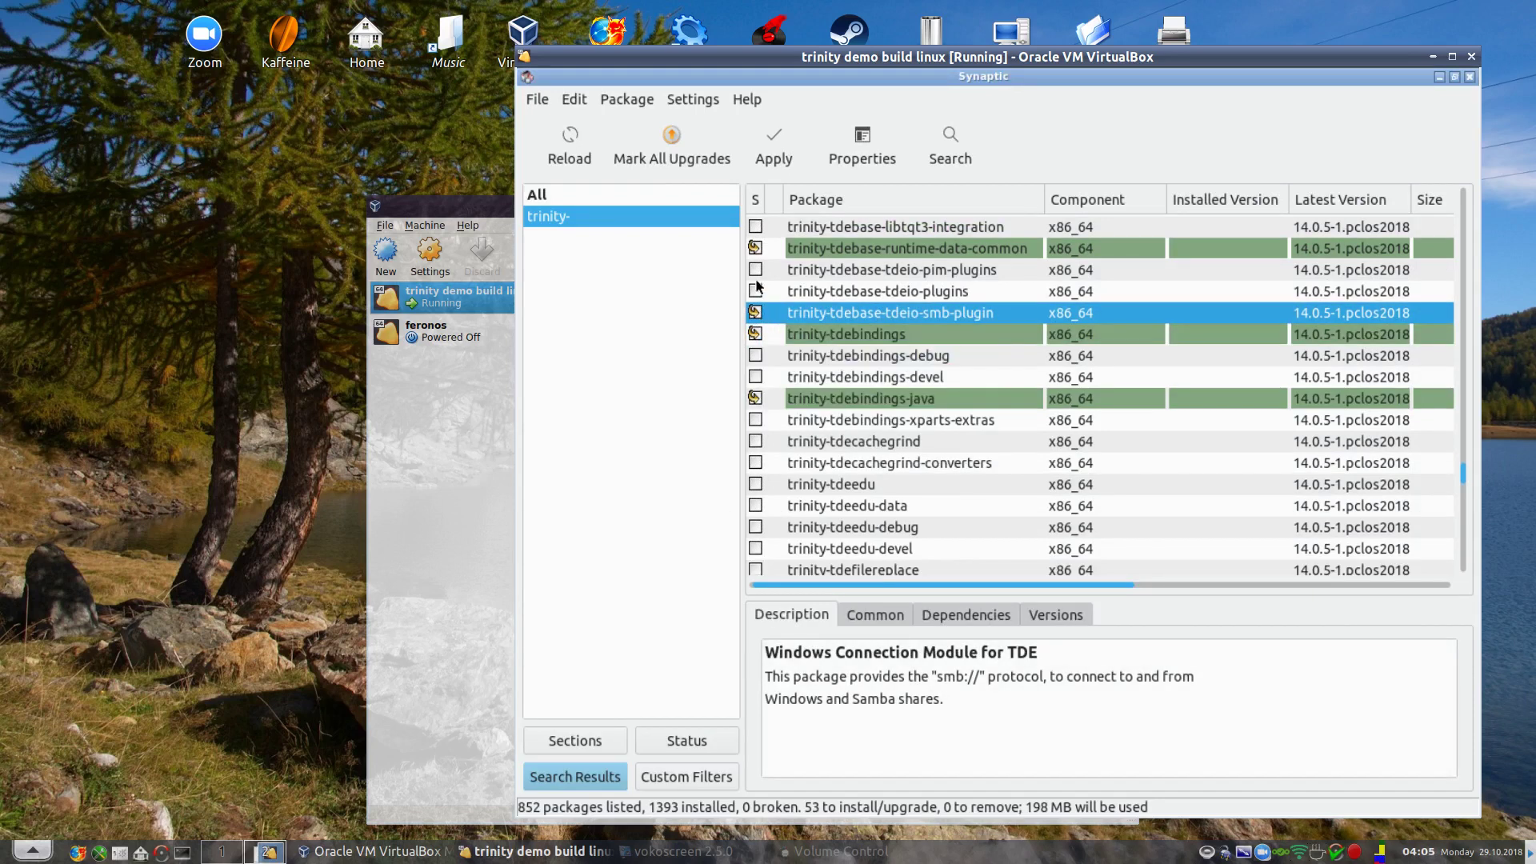
{"action": "left_click", "coordinate": [756, 293]}
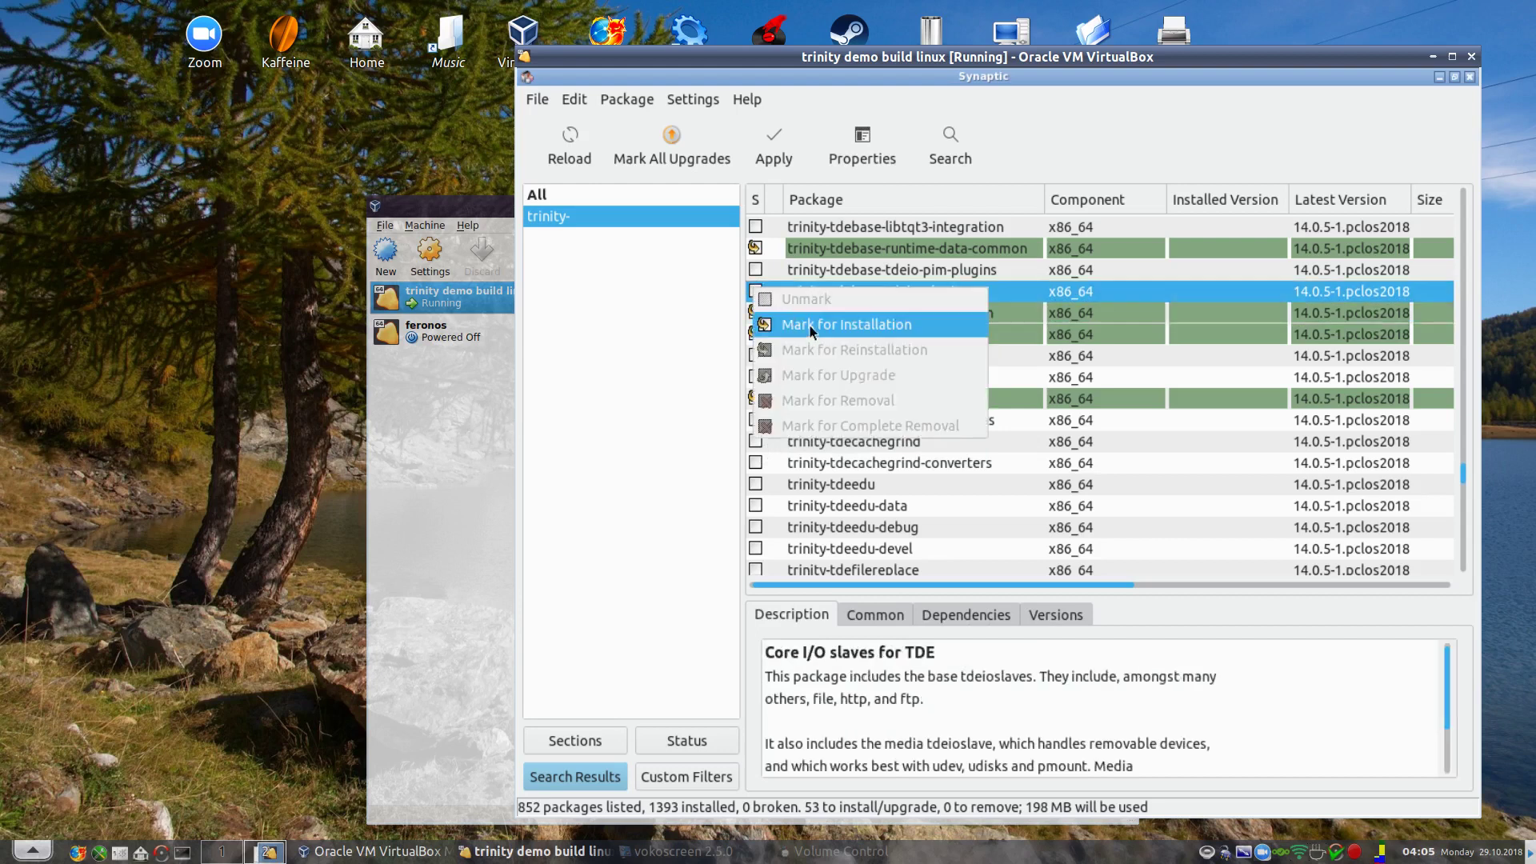
{"action": "left_click", "coordinate": [812, 328]}
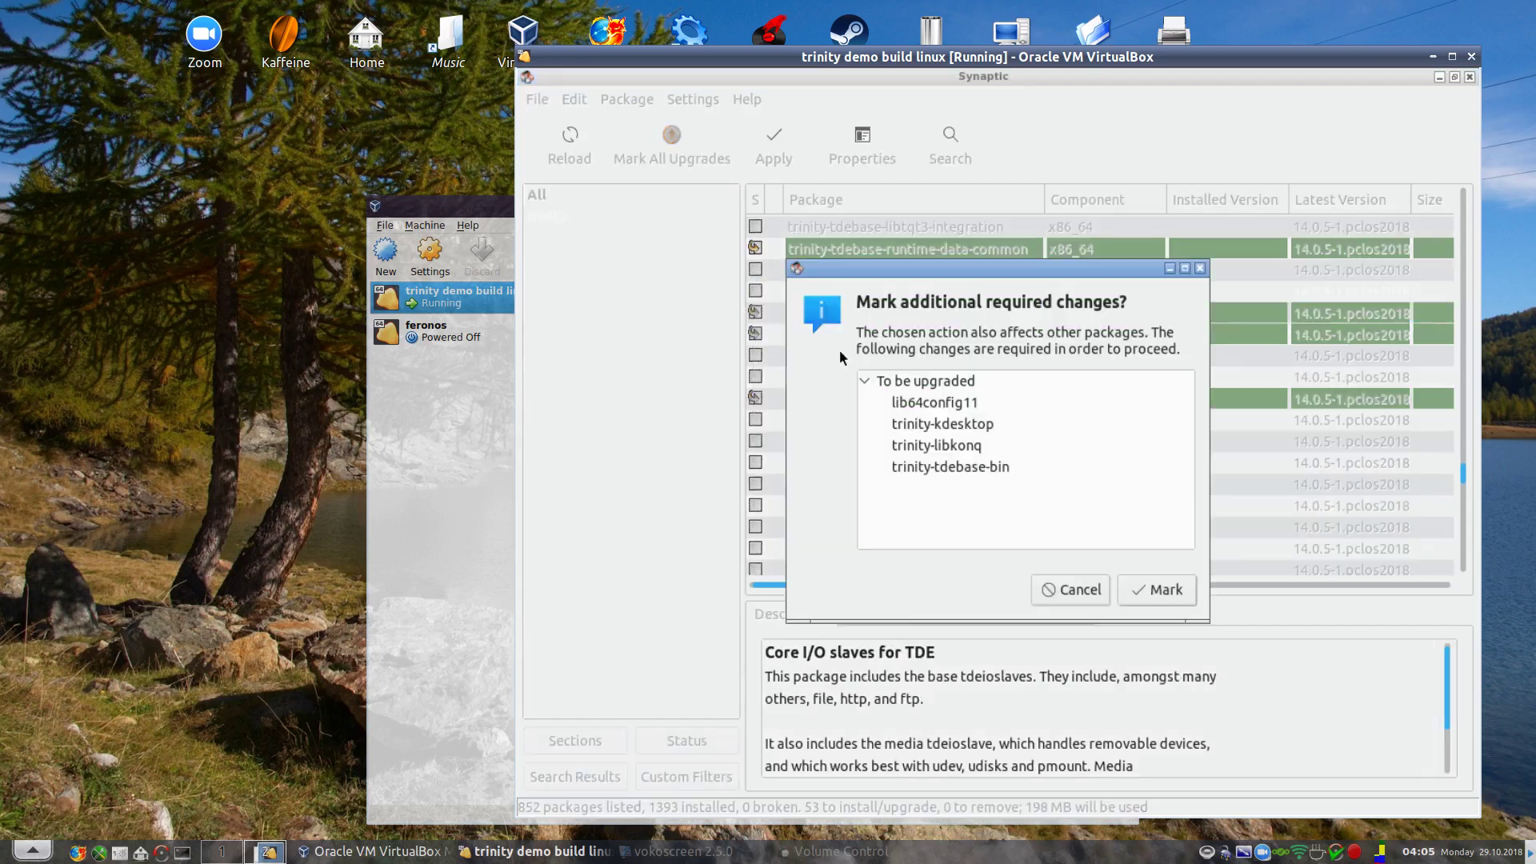
{"action": "left_click", "coordinate": [1161, 591]}
- Mark trinity-tdebase for installation with all its required packages, reaching 86 packages
{"action": "scroll", "coordinate": [914, 483], "scroll_direction": "up", "scroll_amount": 5}
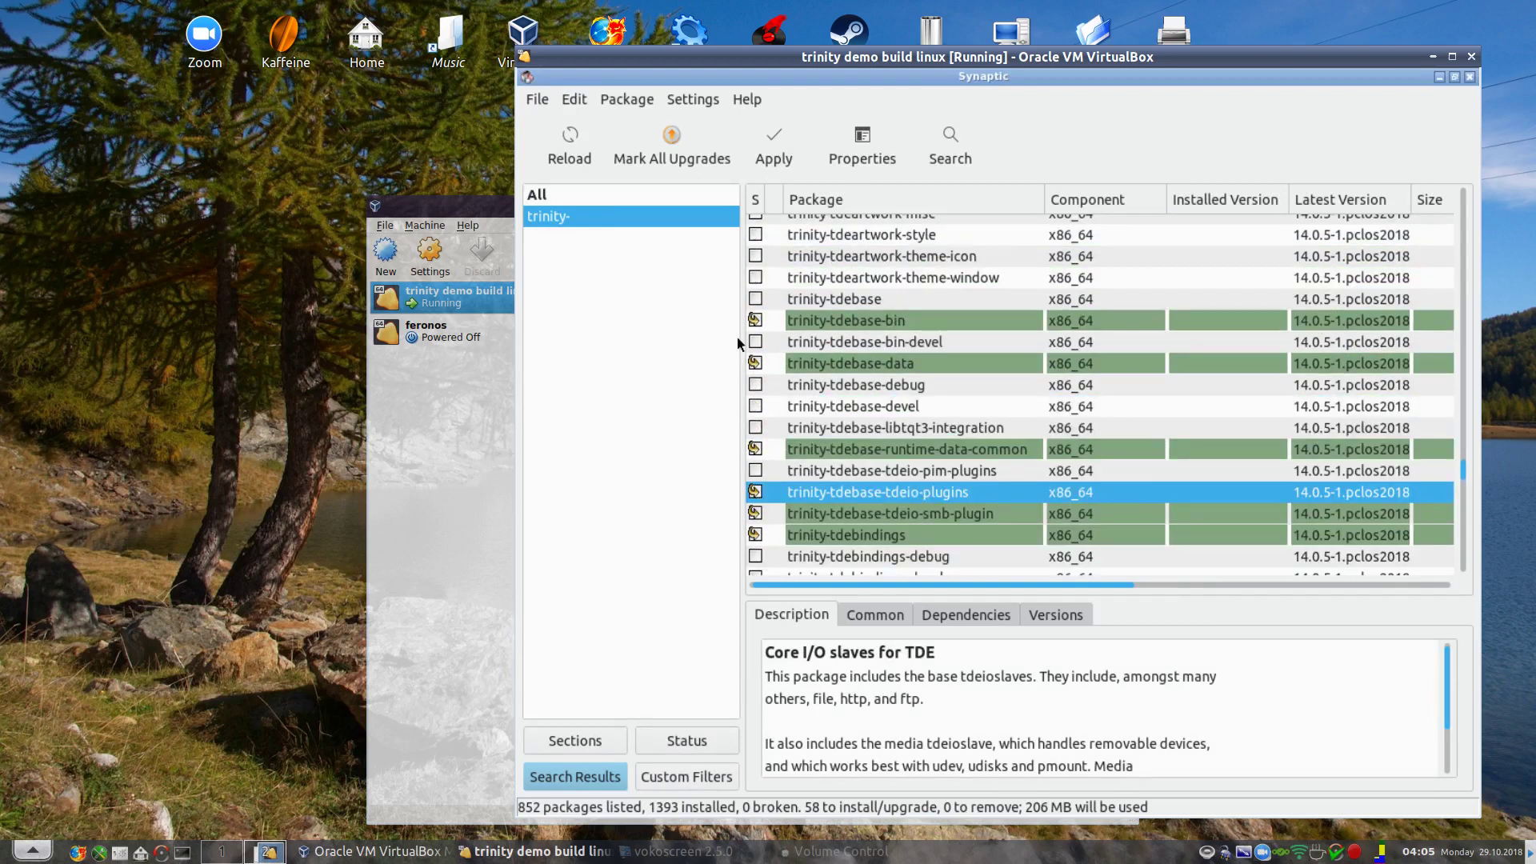
{"action": "left_click", "coordinate": [755, 299]}
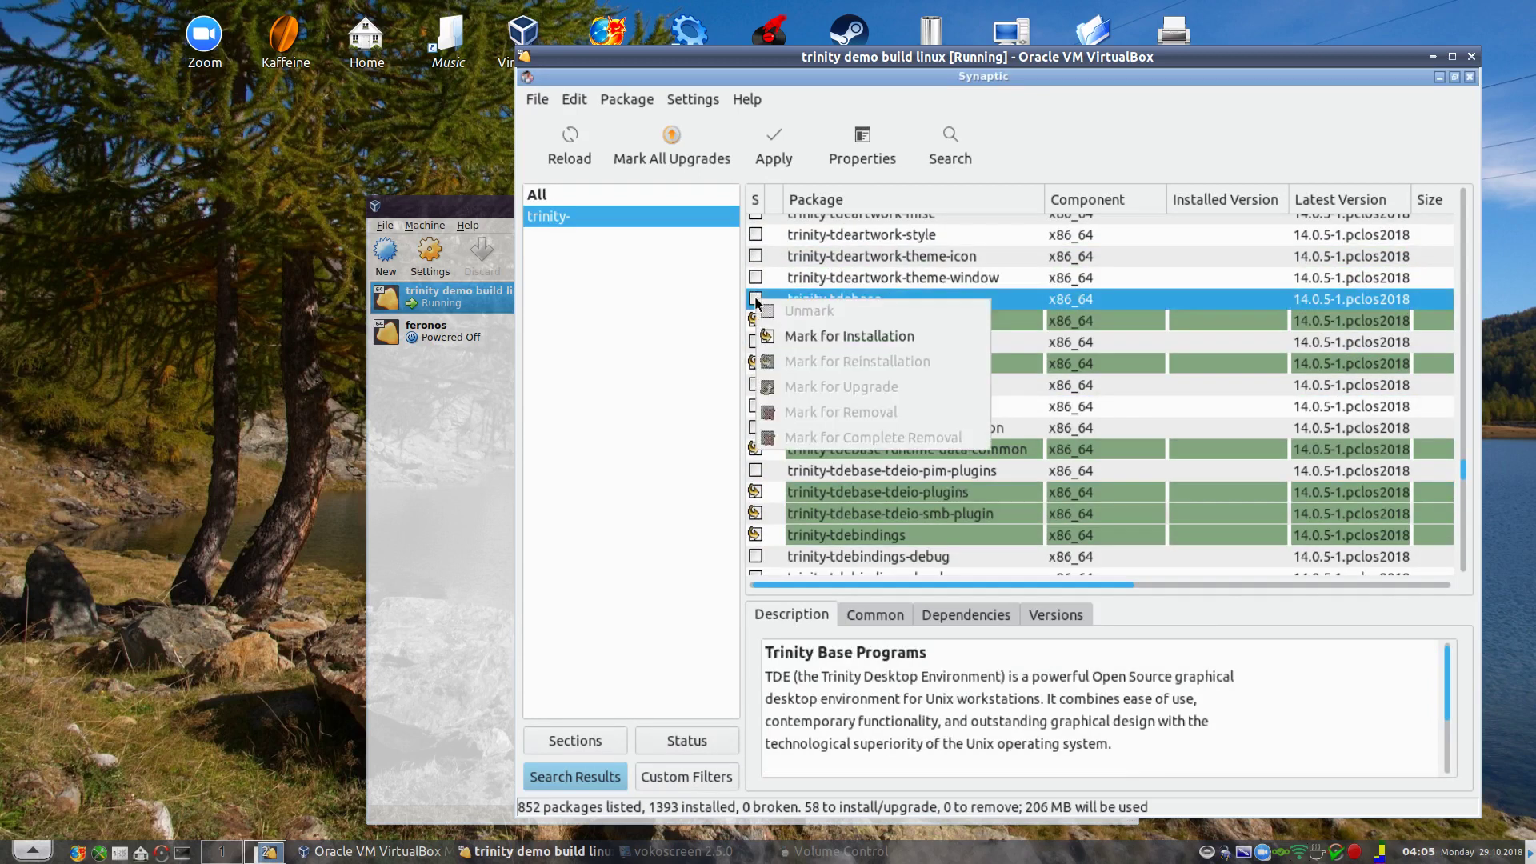
{"action": "left_click", "coordinate": [842, 342]}
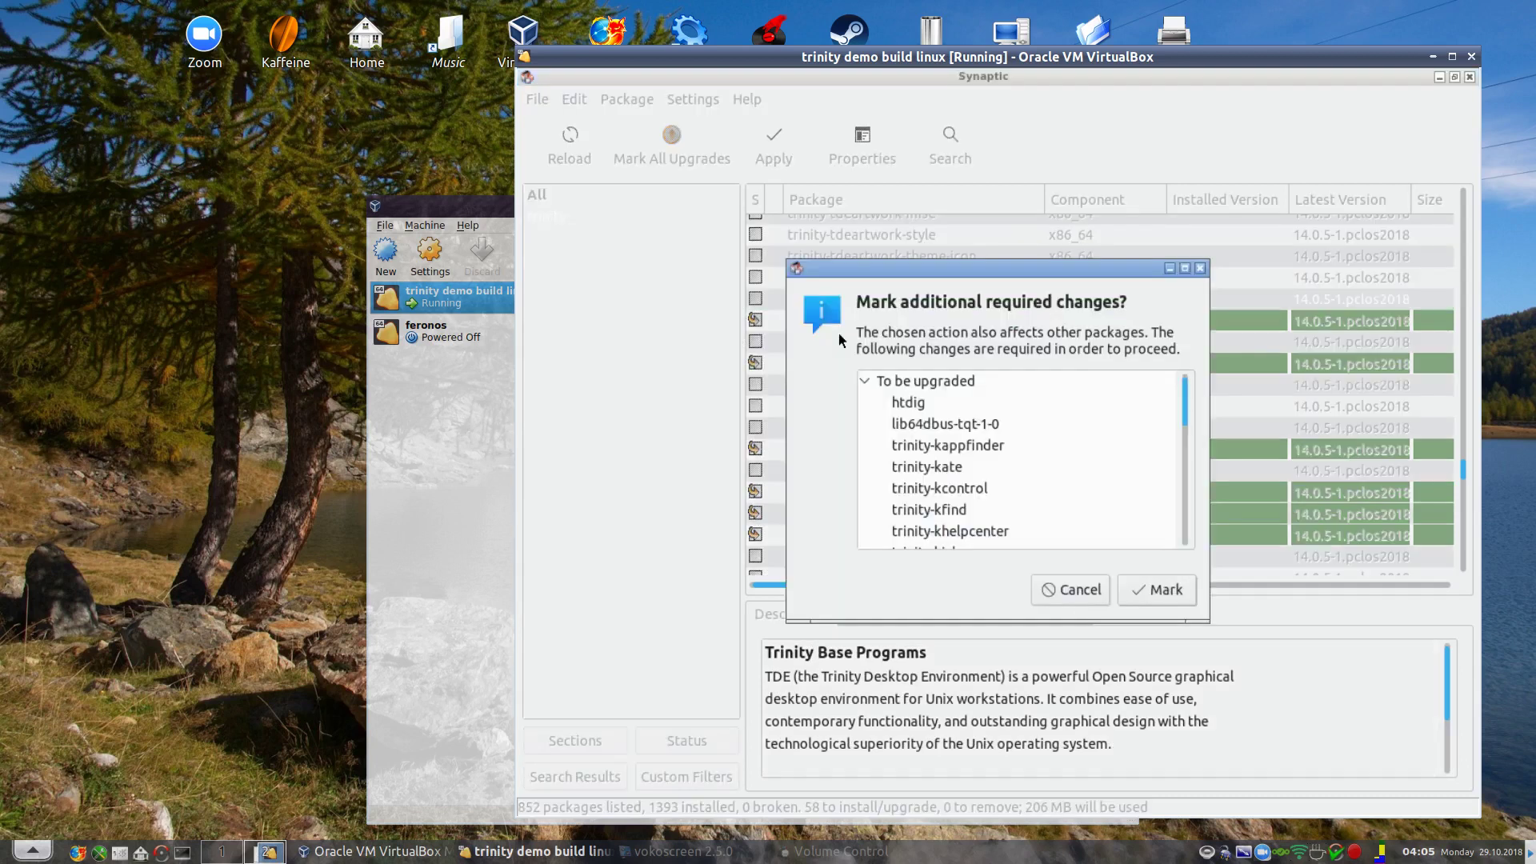
{"action": "scroll", "coordinate": [1013, 440], "scroll_direction": "down", "scroll_amount": 3}
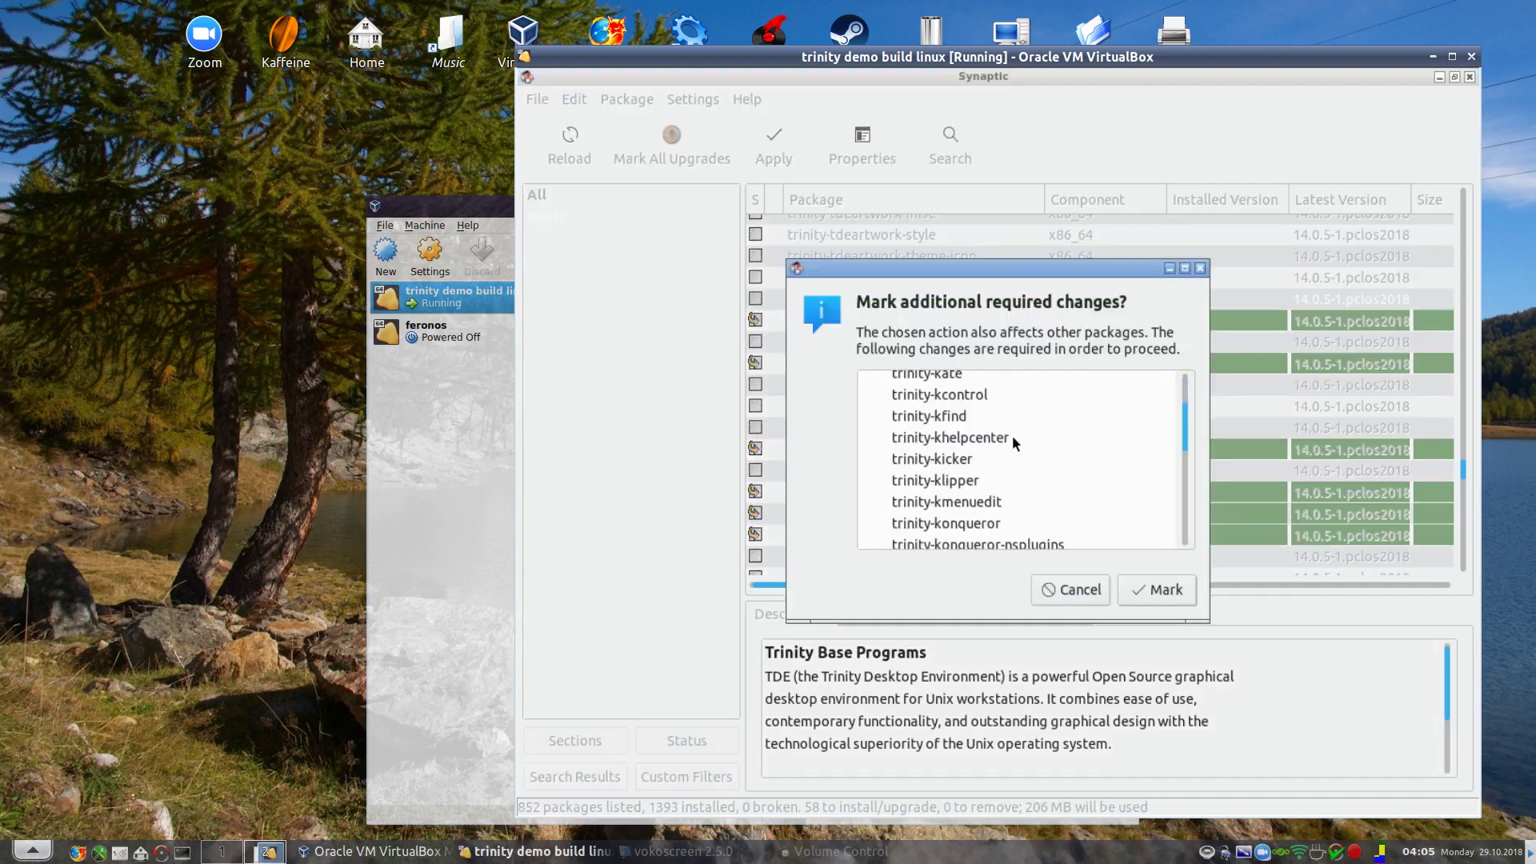
{"action": "scroll", "coordinate": [1013, 440], "scroll_direction": "down", "scroll_amount": 8}
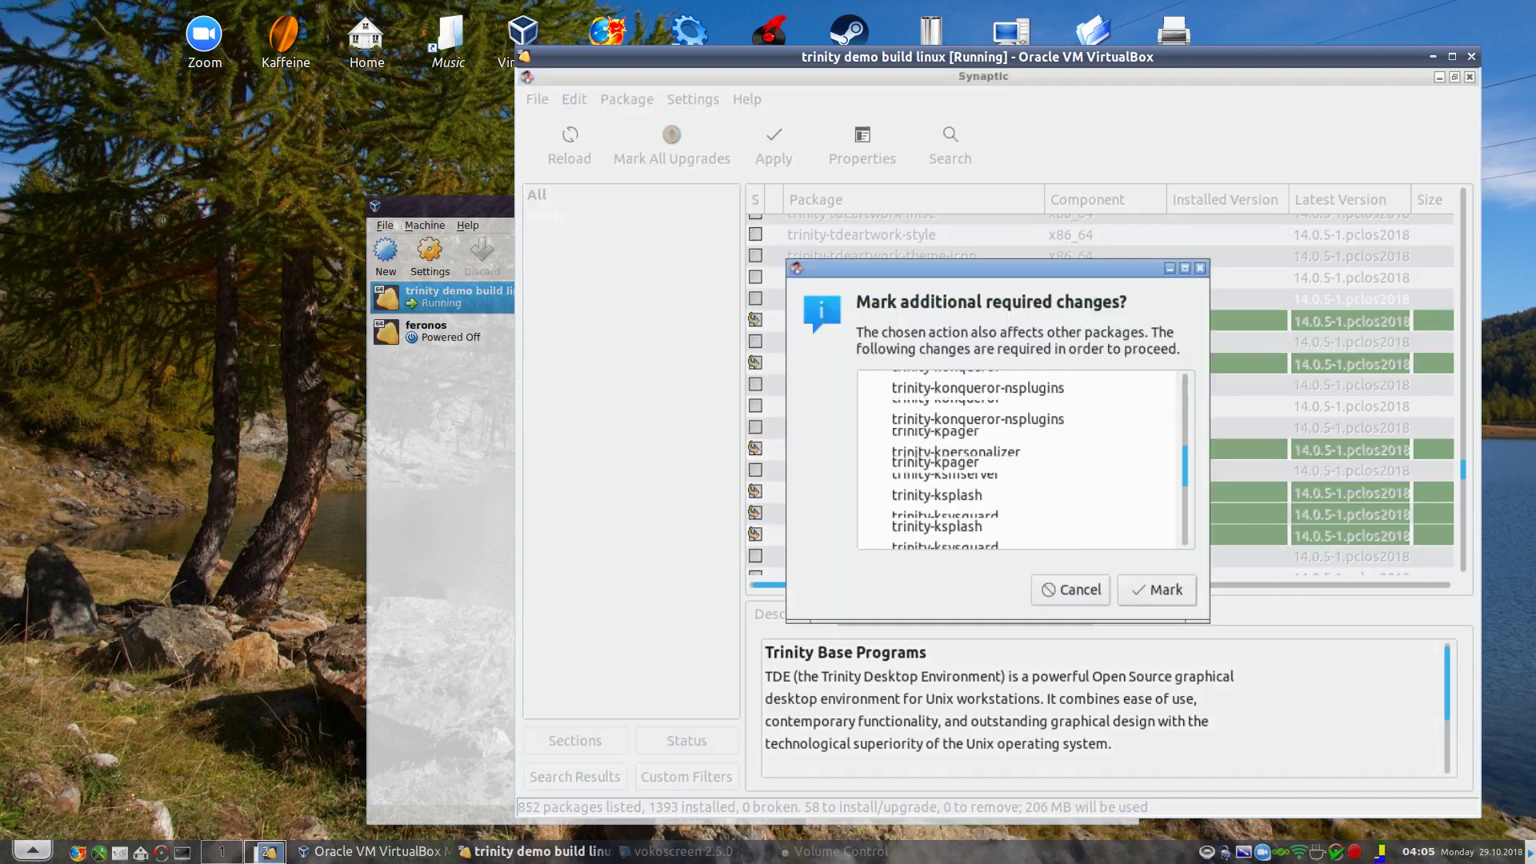
{"action": "scroll", "coordinate": [1013, 440], "scroll_direction": "down", "scroll_amount": 4}
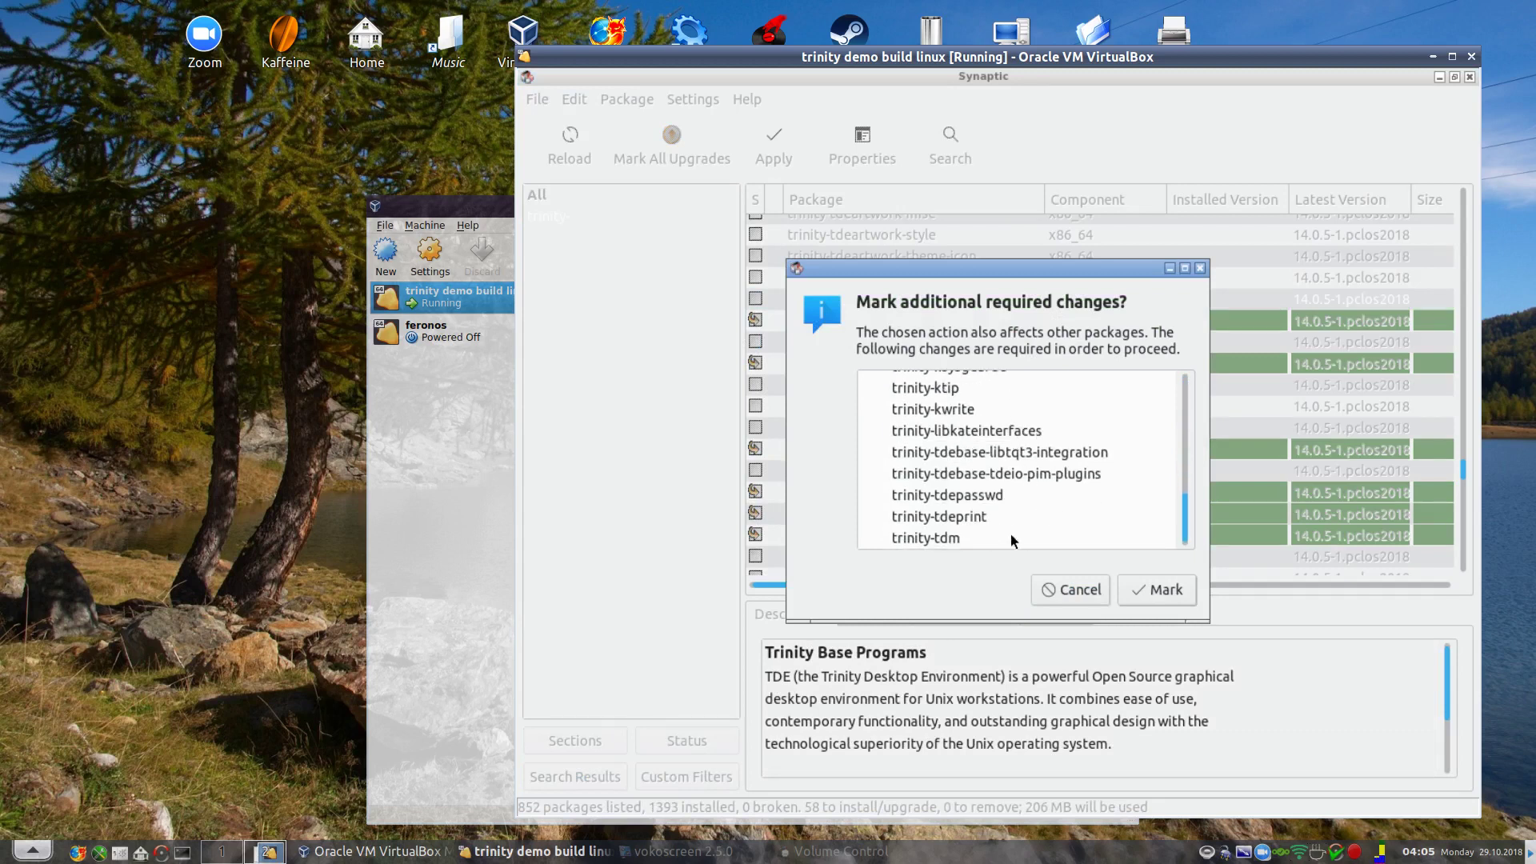
{"action": "left_click", "coordinate": [1142, 588]}
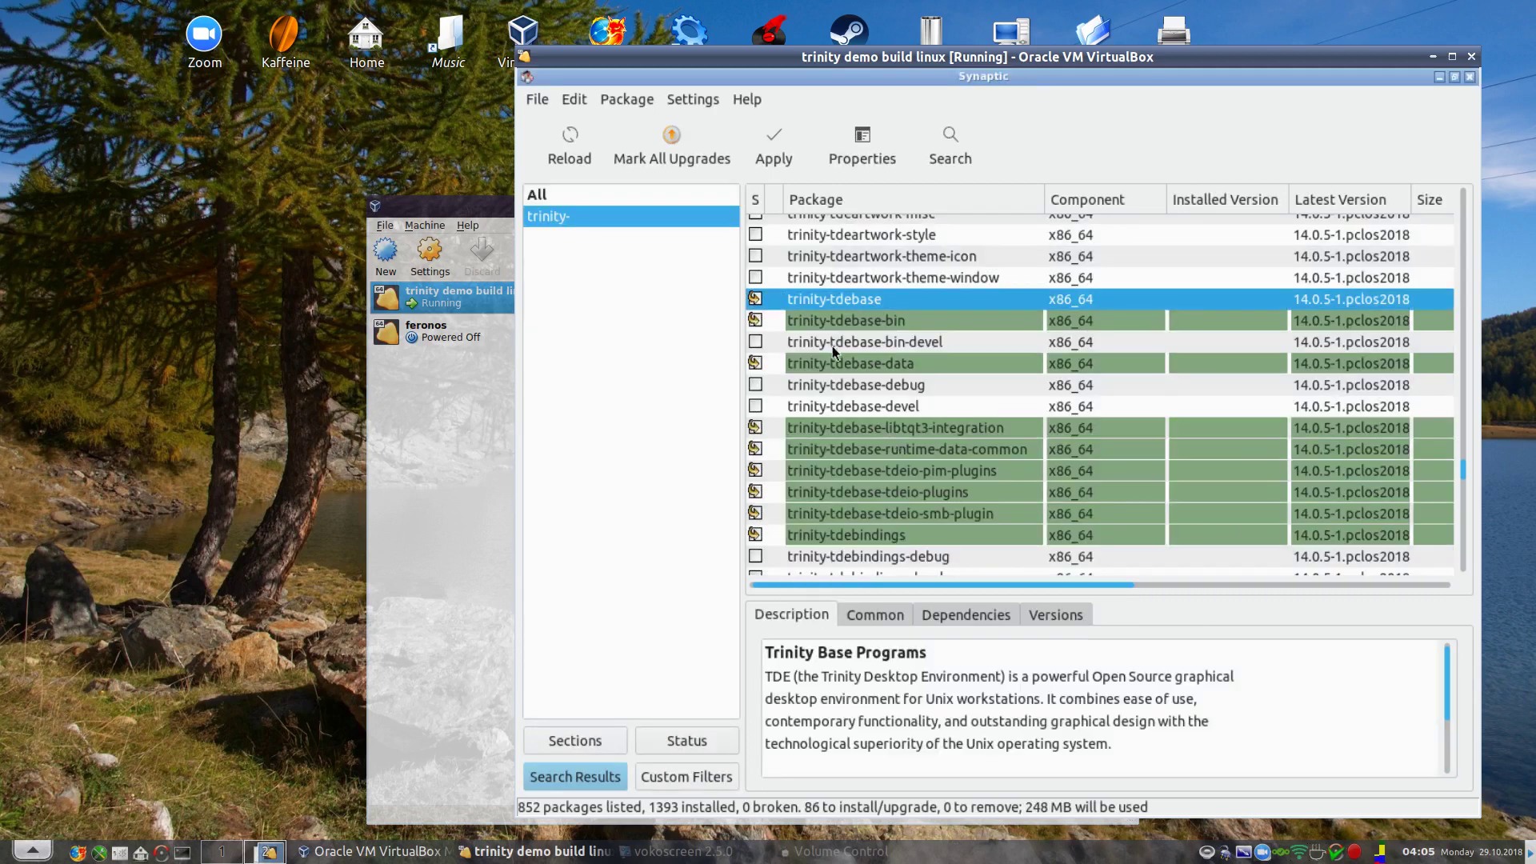
- Apply the 86 marked packages, showing download progress for each file
{"action": "left_click", "coordinate": [764, 158]}
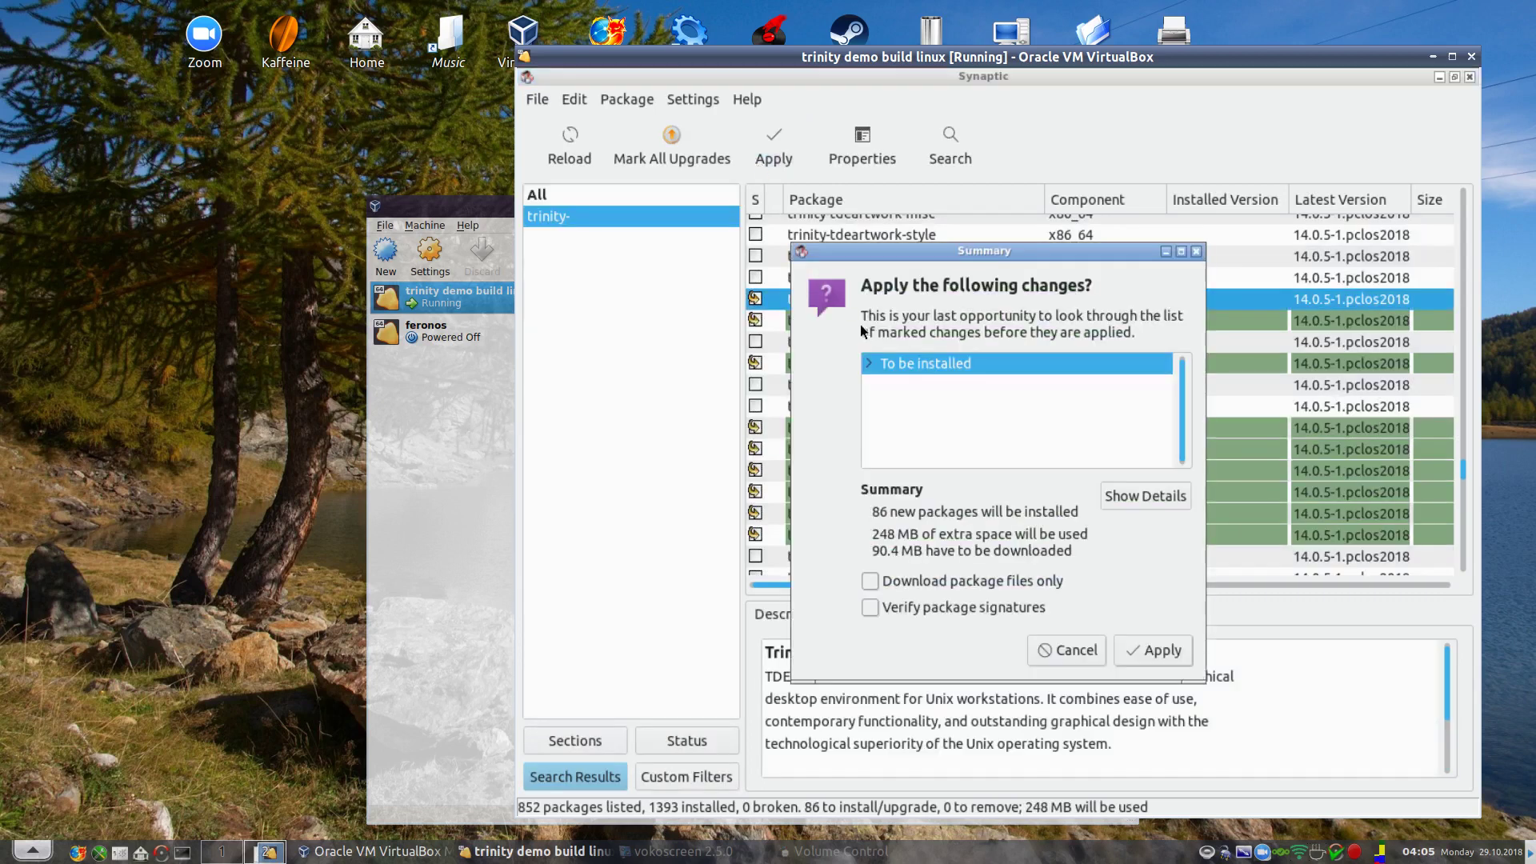
{"action": "left_click", "coordinate": [1151, 649]}
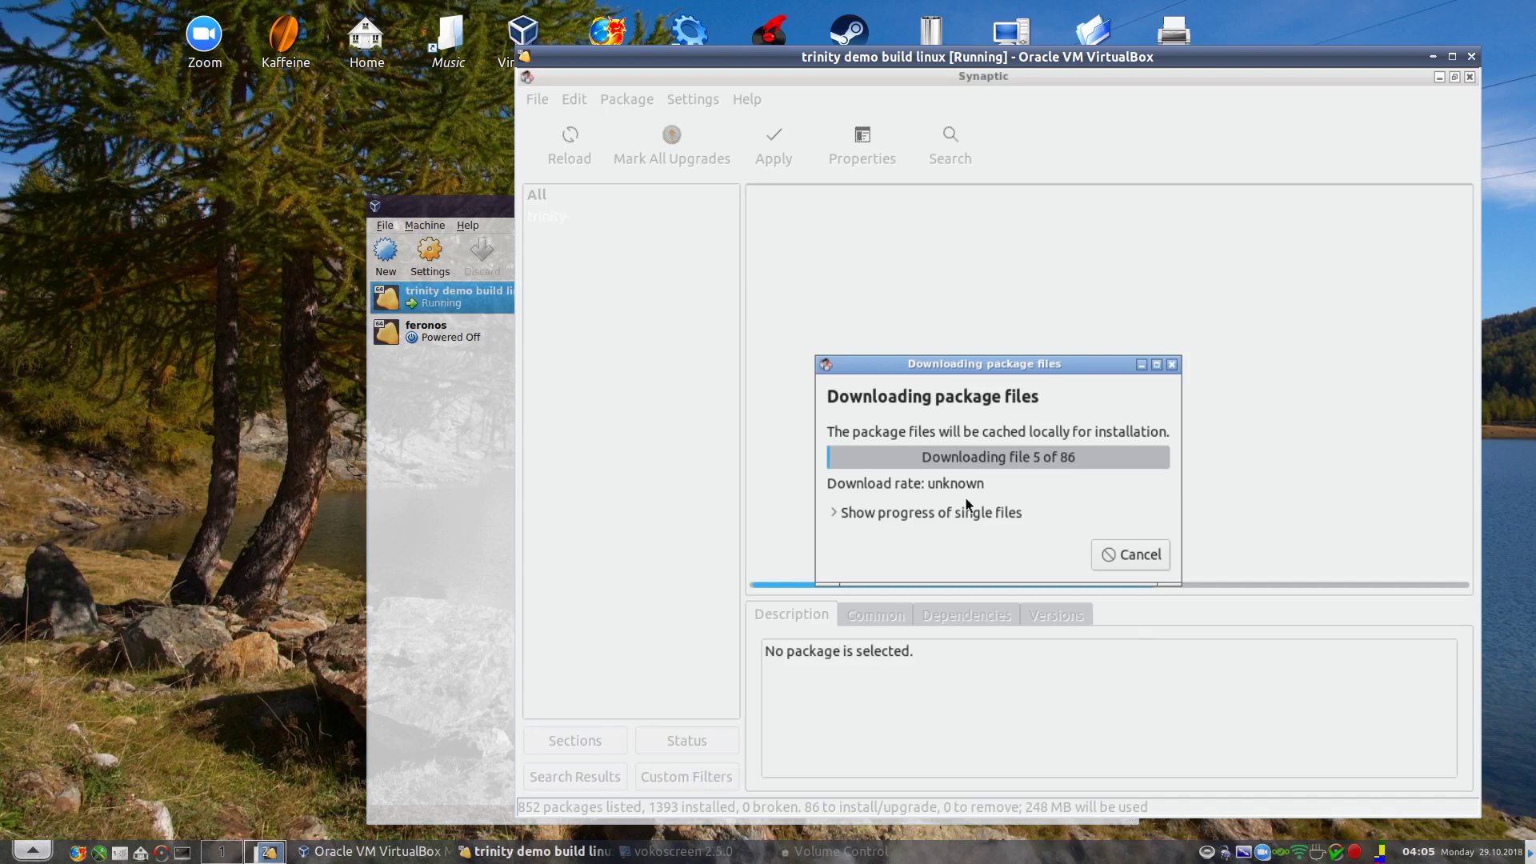
{"action": "left_click", "coordinate": [834, 512]}
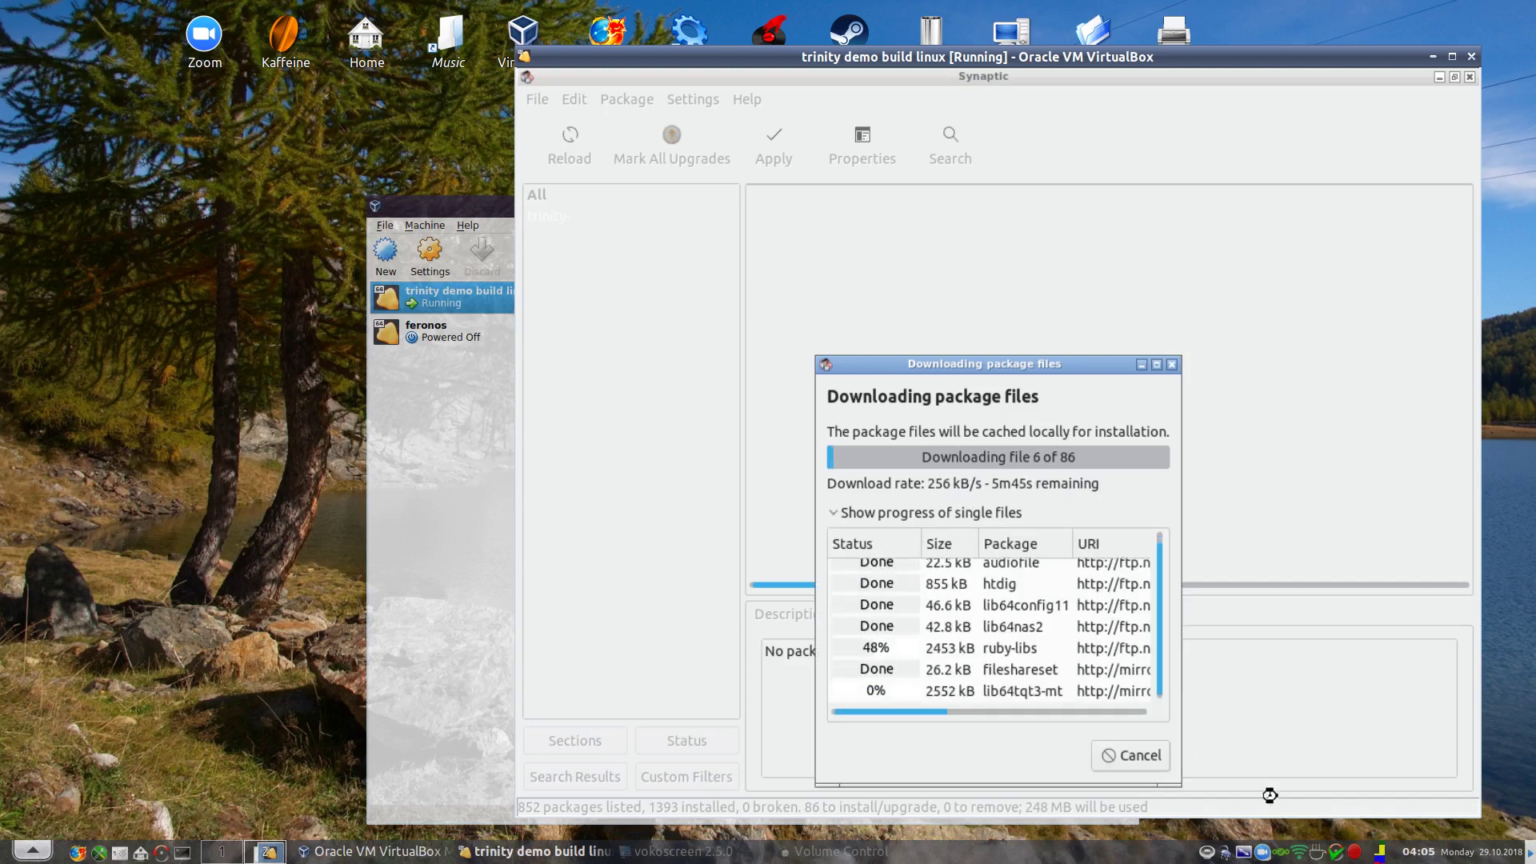
{"action": "right_click", "coordinate": [1355, 855]}
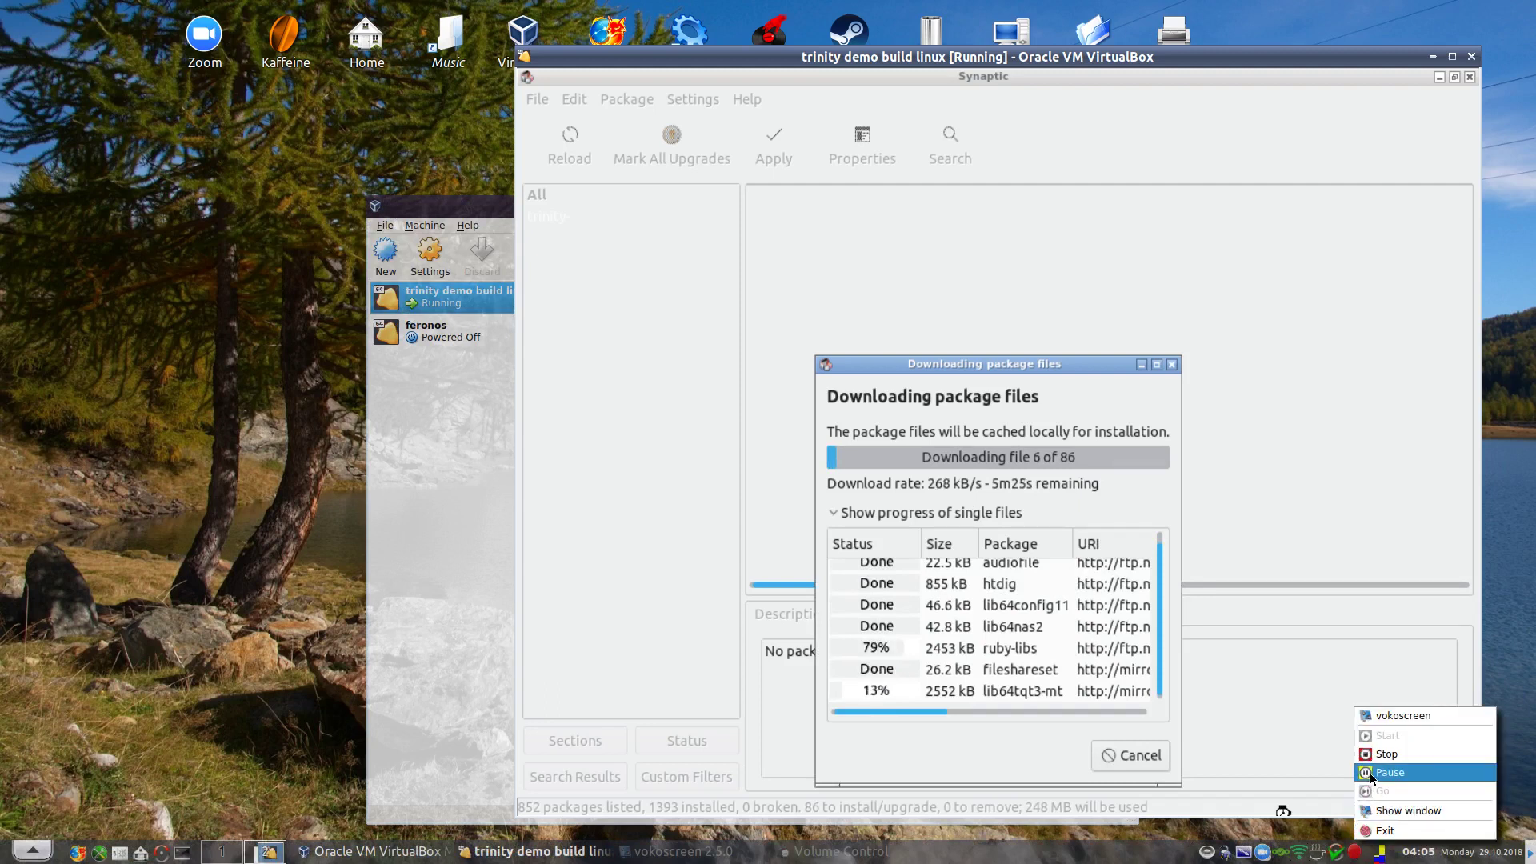
{"action": "left_click", "coordinate": [1370, 773]}
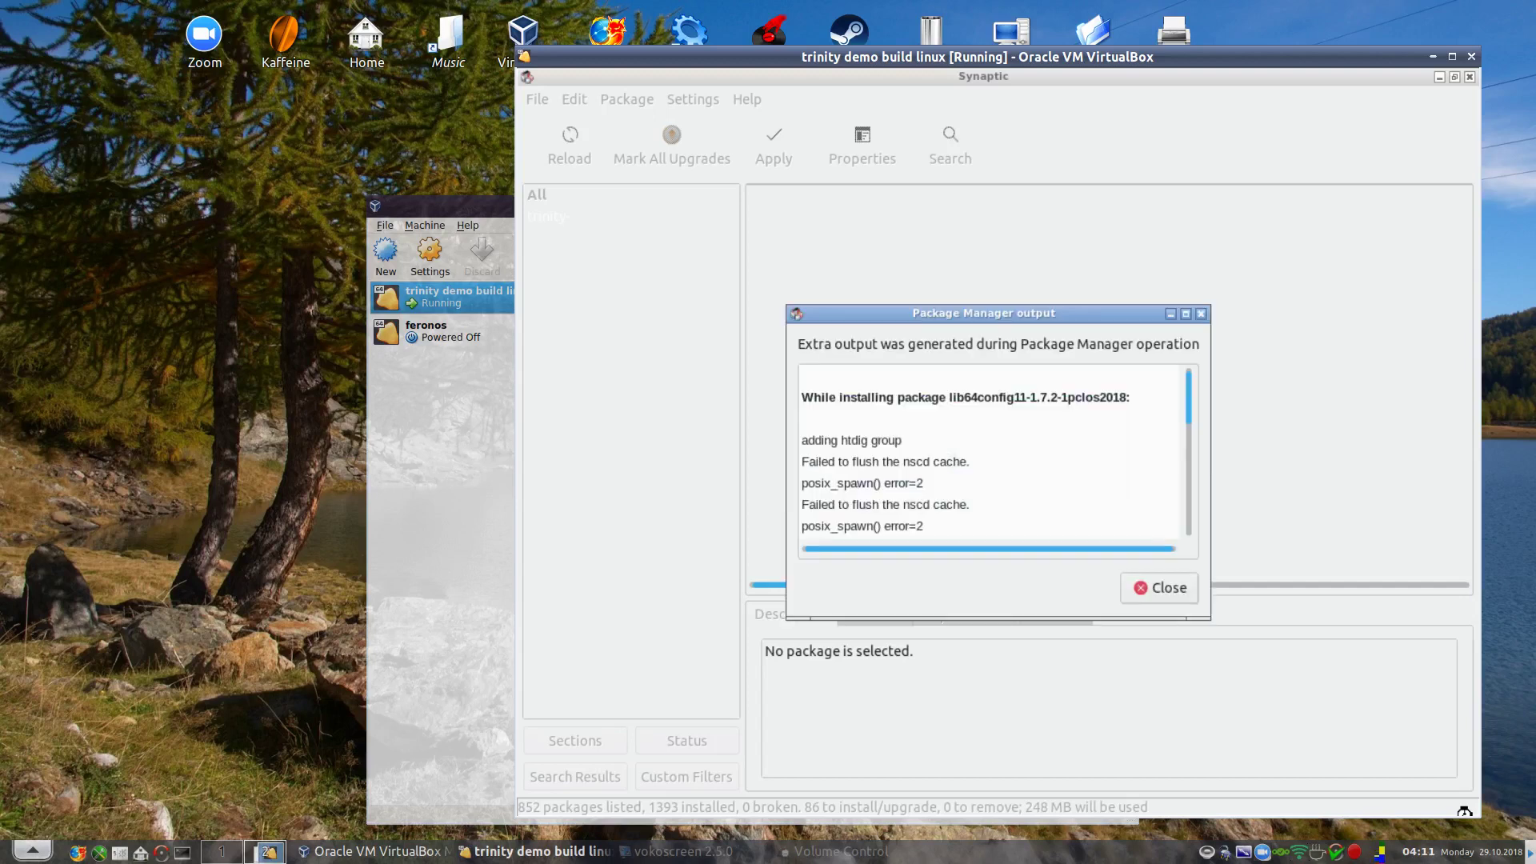
- Close the output report and check that trinity-arts shows as installed
{"action": "left_click", "coordinate": [1173, 595]}
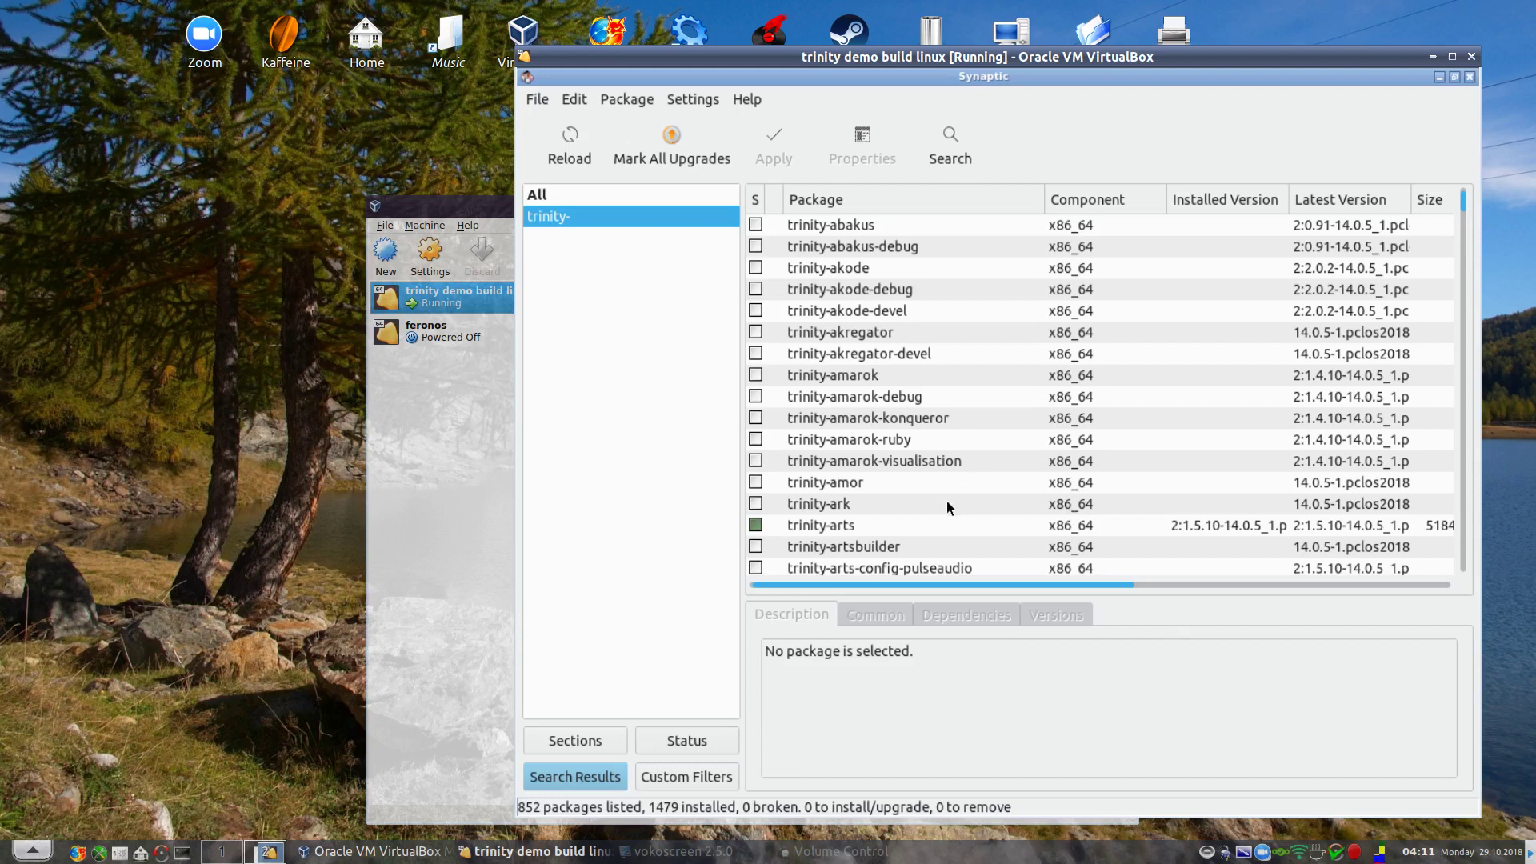
{"action": "scroll", "coordinate": [944, 505], "scroll_direction": "down", "scroll_amount": 1}
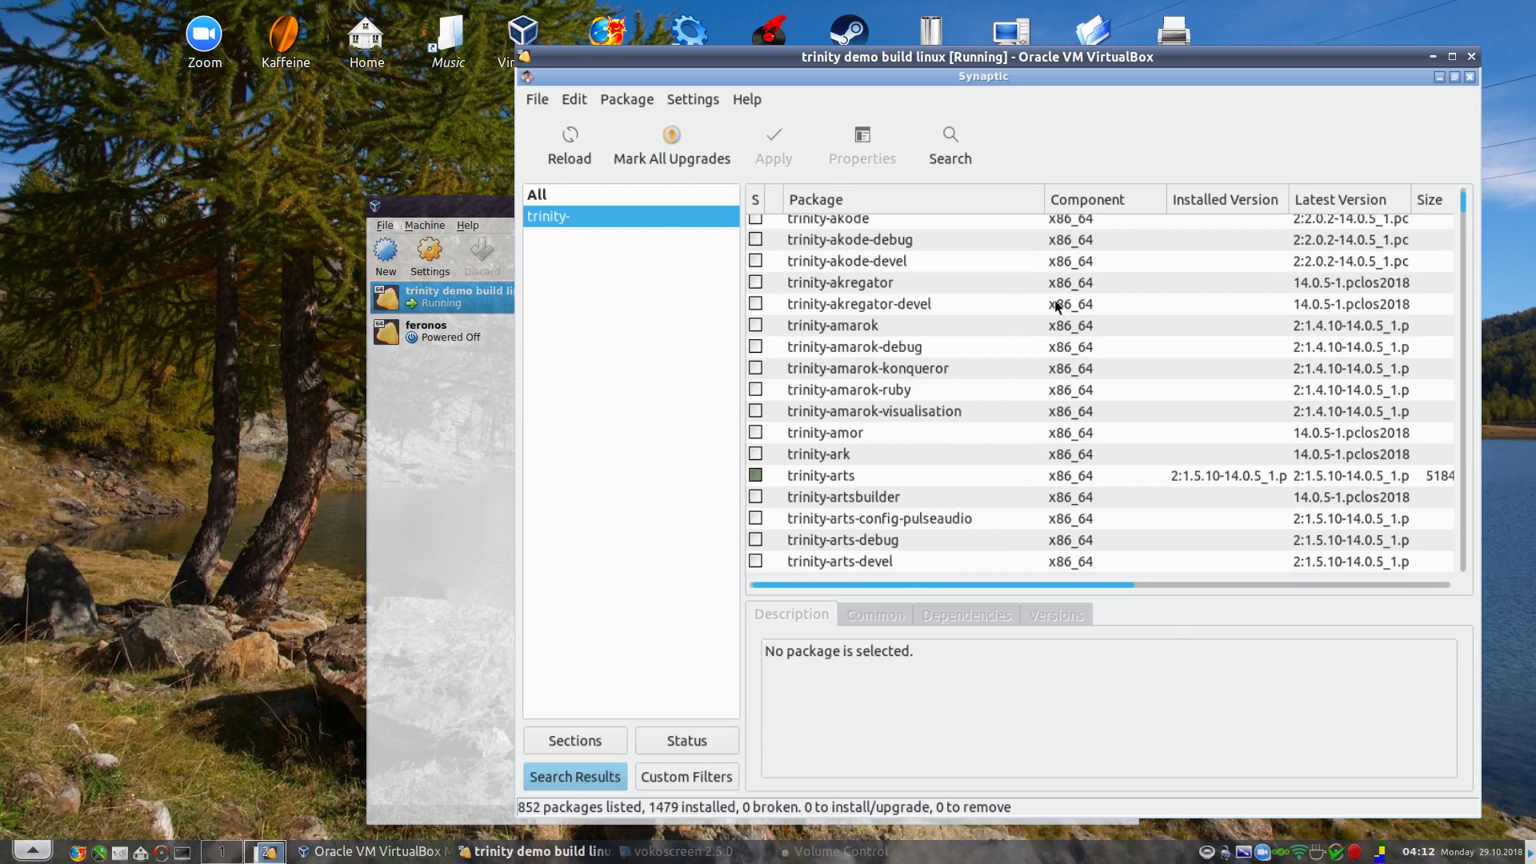
{"action": "scroll", "coordinate": [1122, 264], "scroll_direction": "down", "scroll_amount": 1}
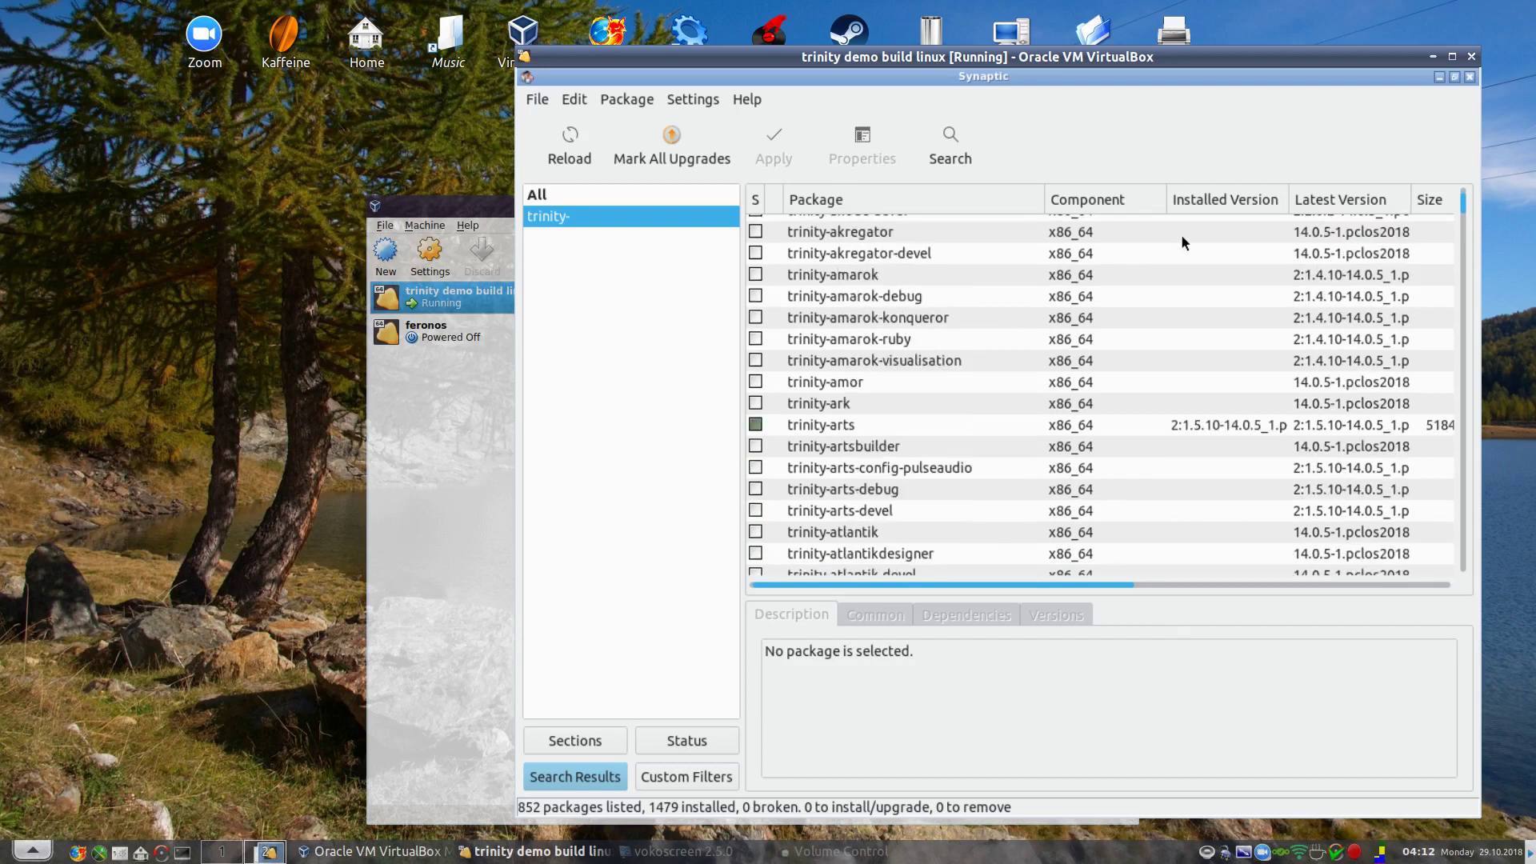
- Close Synaptic, then close Firefox and both of its tabs on desktop 1
{"action": "left_click", "coordinate": [1470, 77]}
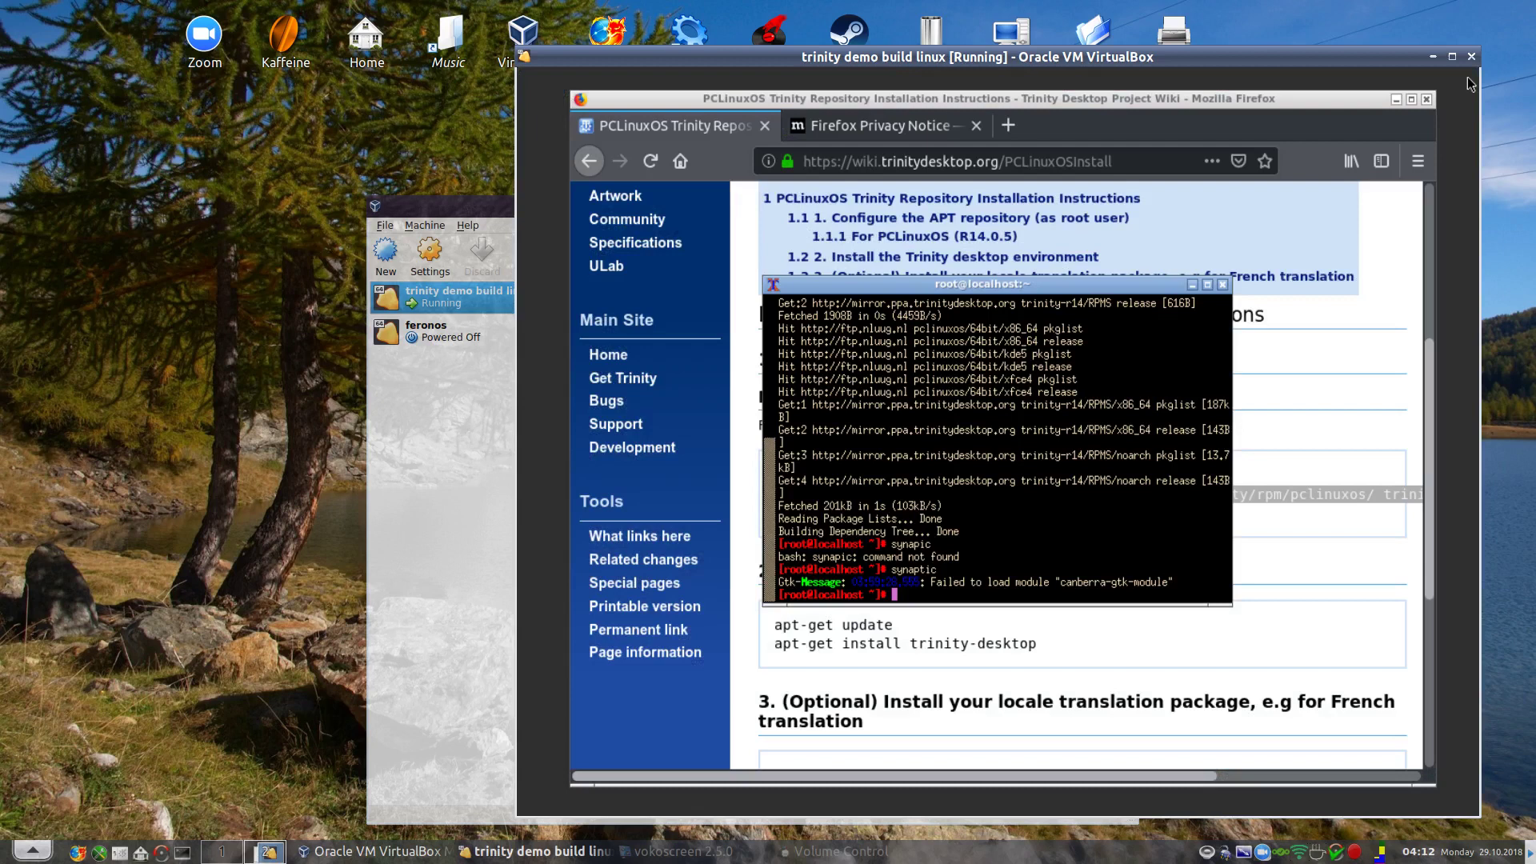
{"action": "key", "text": "ctrl+F3"}
{"action": "key", "text": "ctrl+F4"}
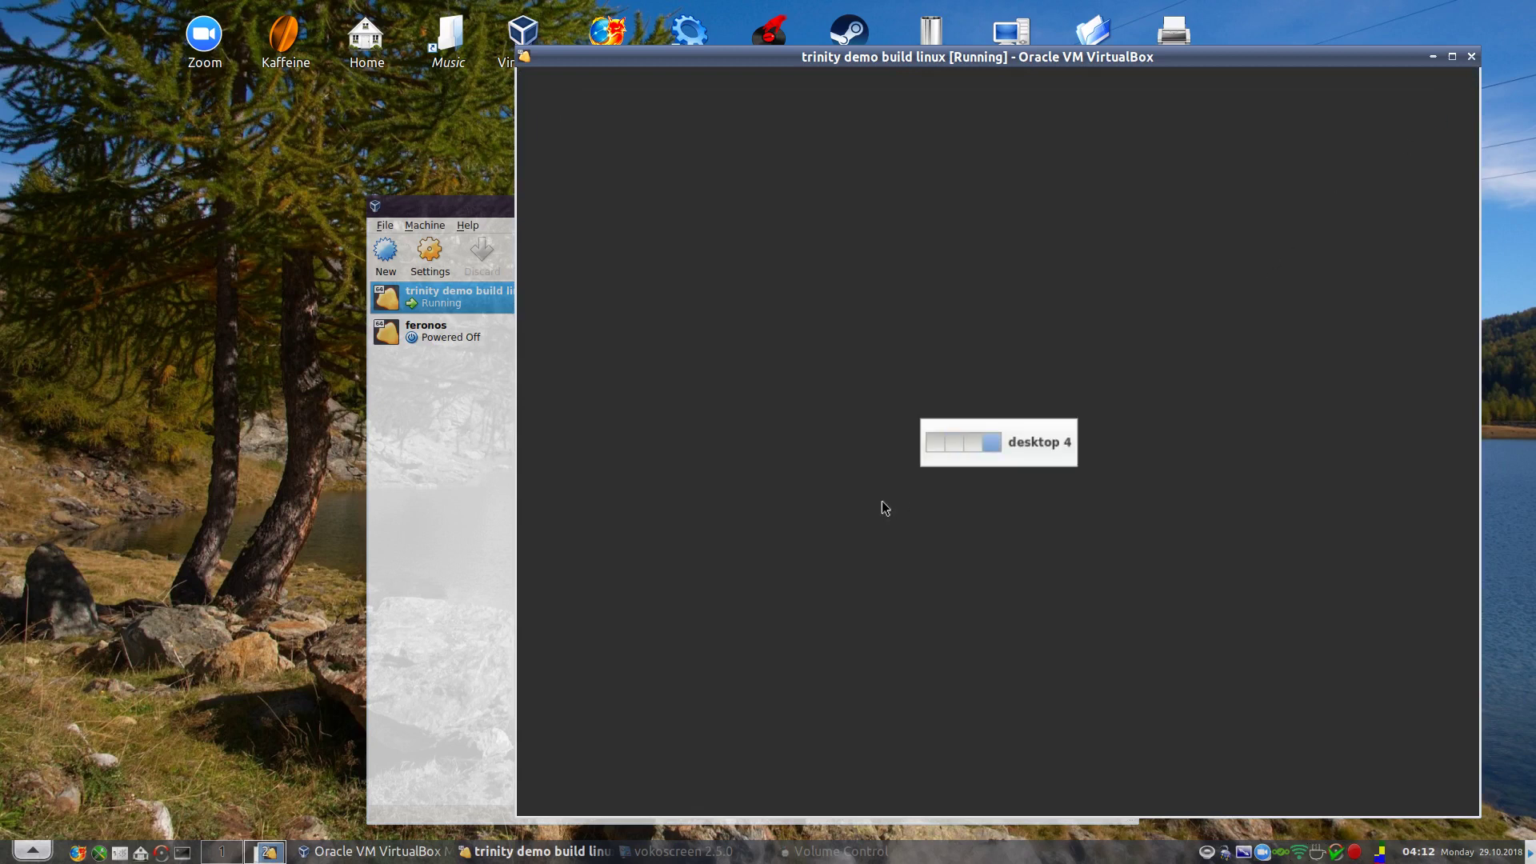
{"action": "key", "text": "ctrl+F1"}
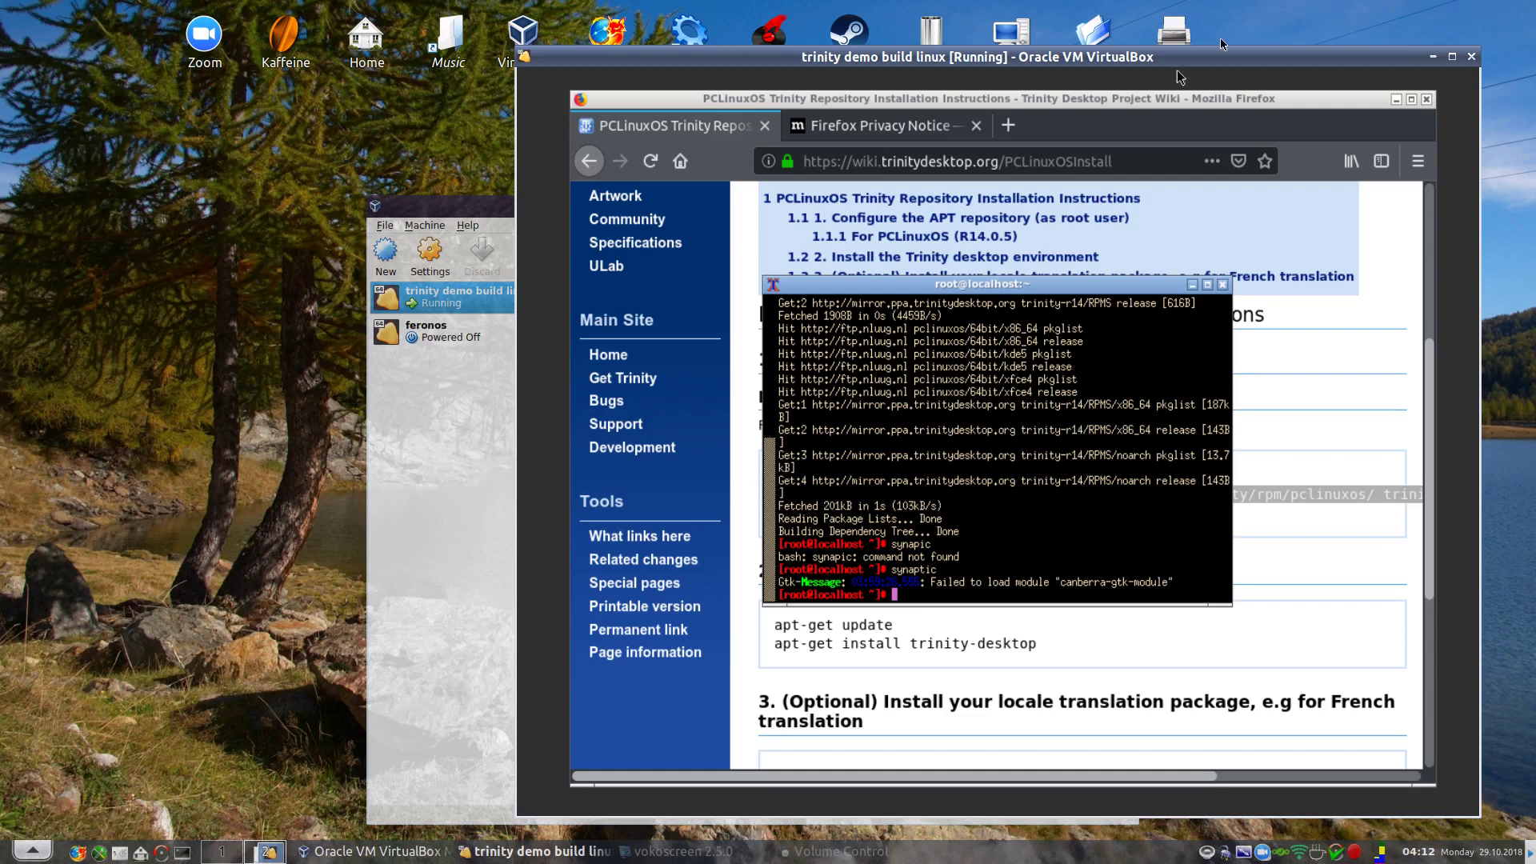
{"action": "left_click", "coordinate": [1426, 99]}
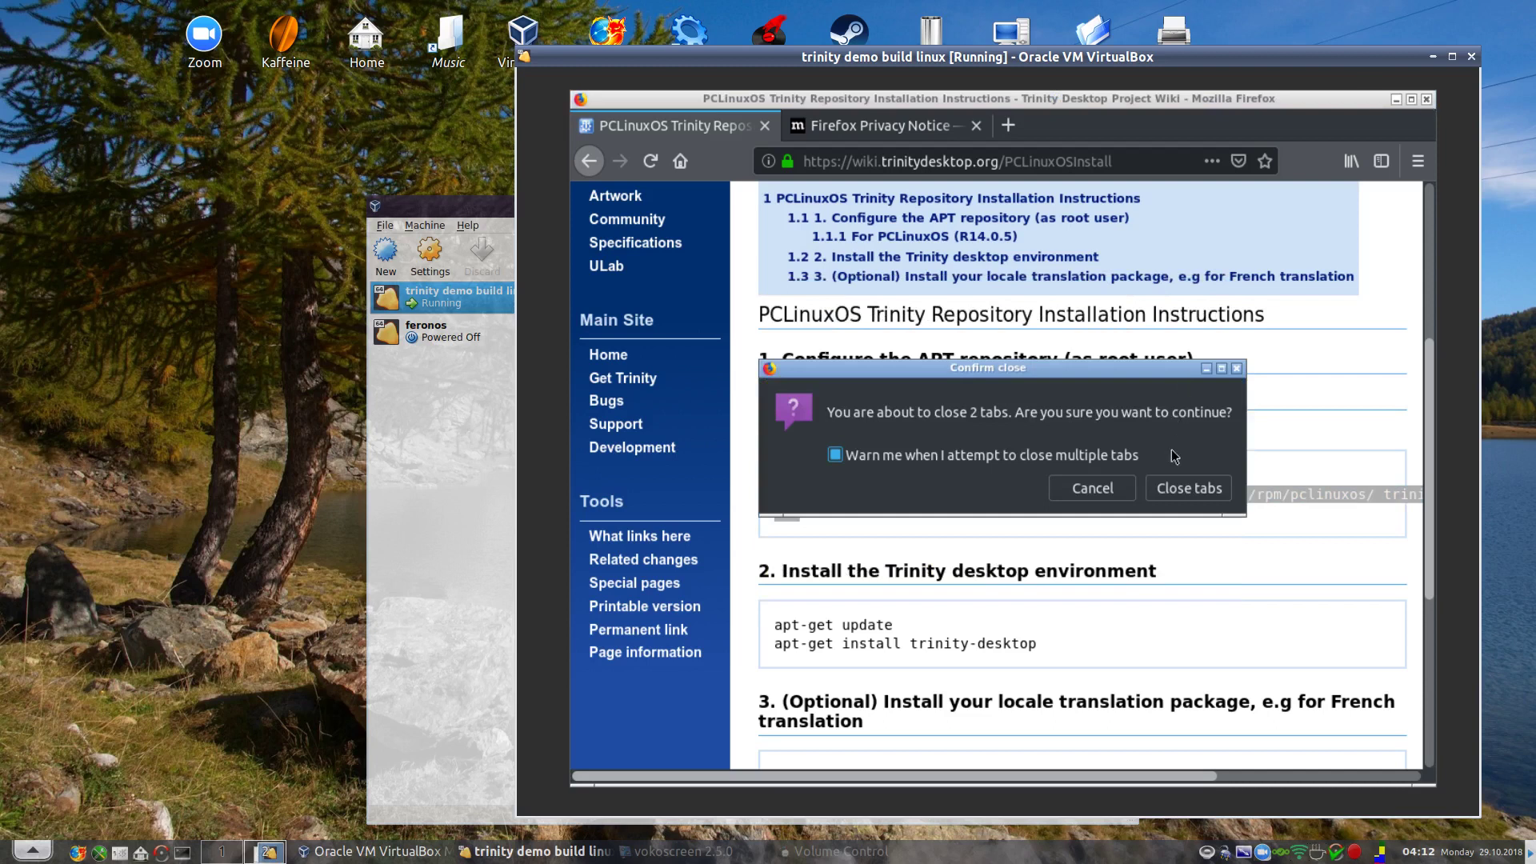
{"action": "left_click", "coordinate": [1187, 488]}
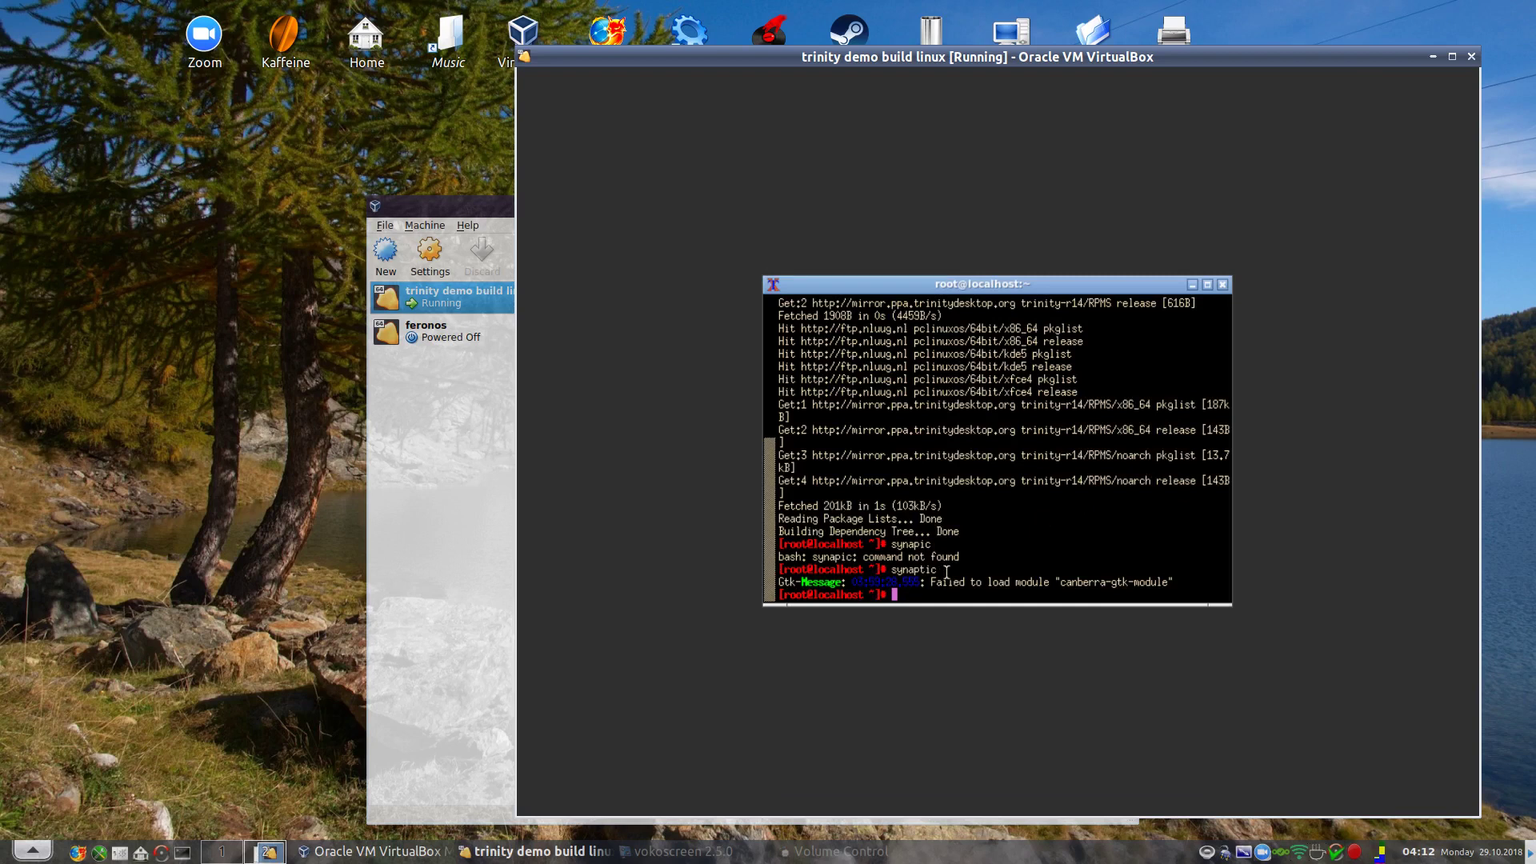
- Log out of the Openbox session from the desktop menu and confirm Exit
{"action": "scroll", "coordinate": [976, 520], "scroll_direction": "up", "scroll_amount": 1}
{"action": "scroll", "coordinate": [1023, 469], "scroll_direction": "down", "scroll_amount": 1}
{"action": "type", "text": "servic"}
{"action": "key", "text": "BackSpace"}
{"action": "key", "text": "BackSpace"}
{"action": "key", "text": "BackSpace"}
{"action": "key", "text": "BackSpace"}
{"action": "key", "text": "BackSpace"}
{"action": "key", "text": "BackSpace"}
{"action": "right_click", "coordinate": [693, 252]}
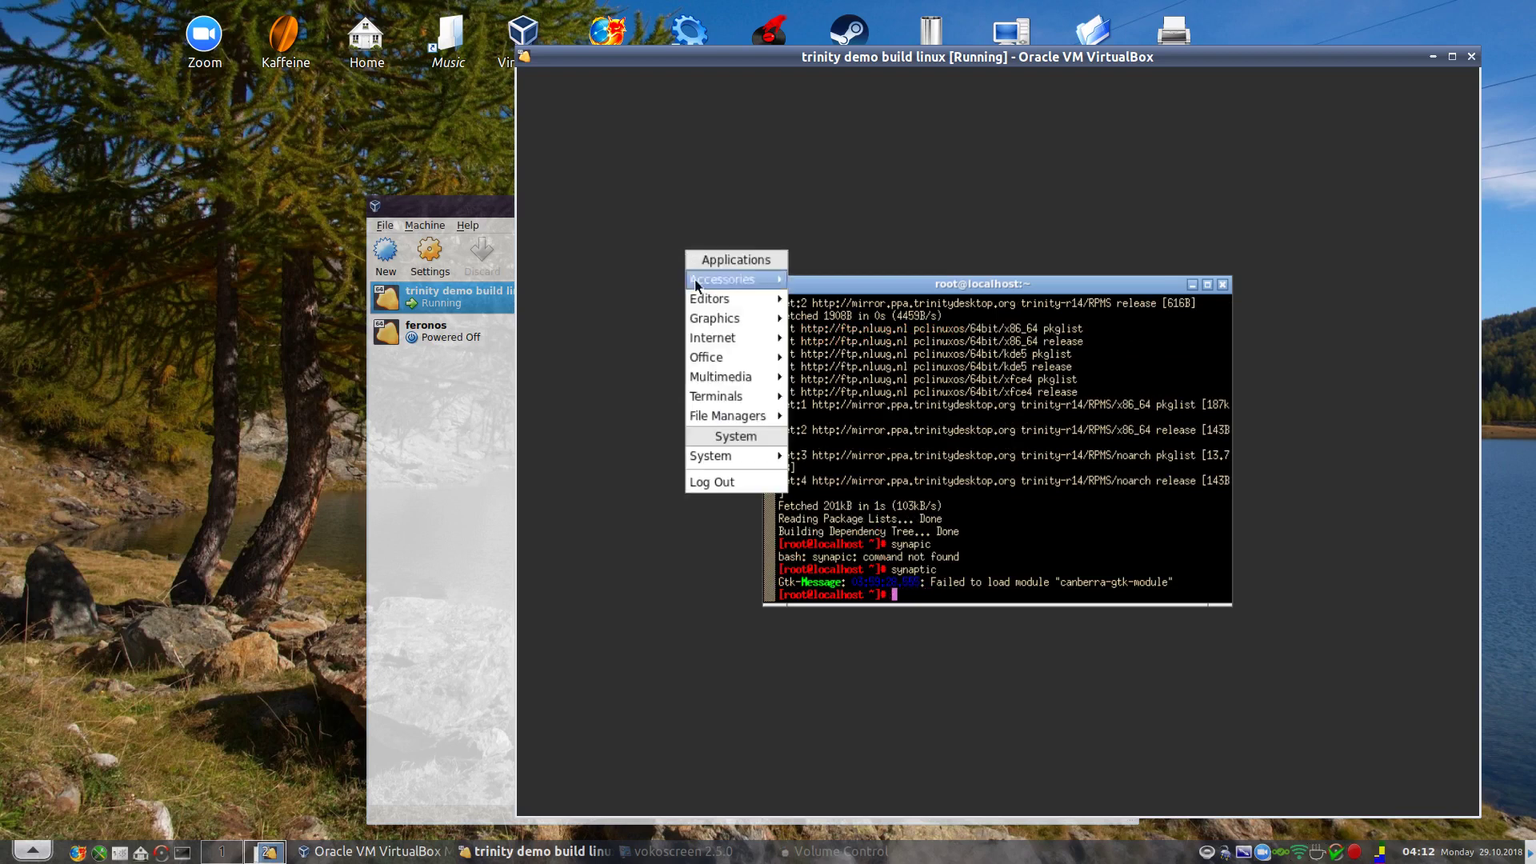
{"action": "left_click", "coordinate": [733, 483]}
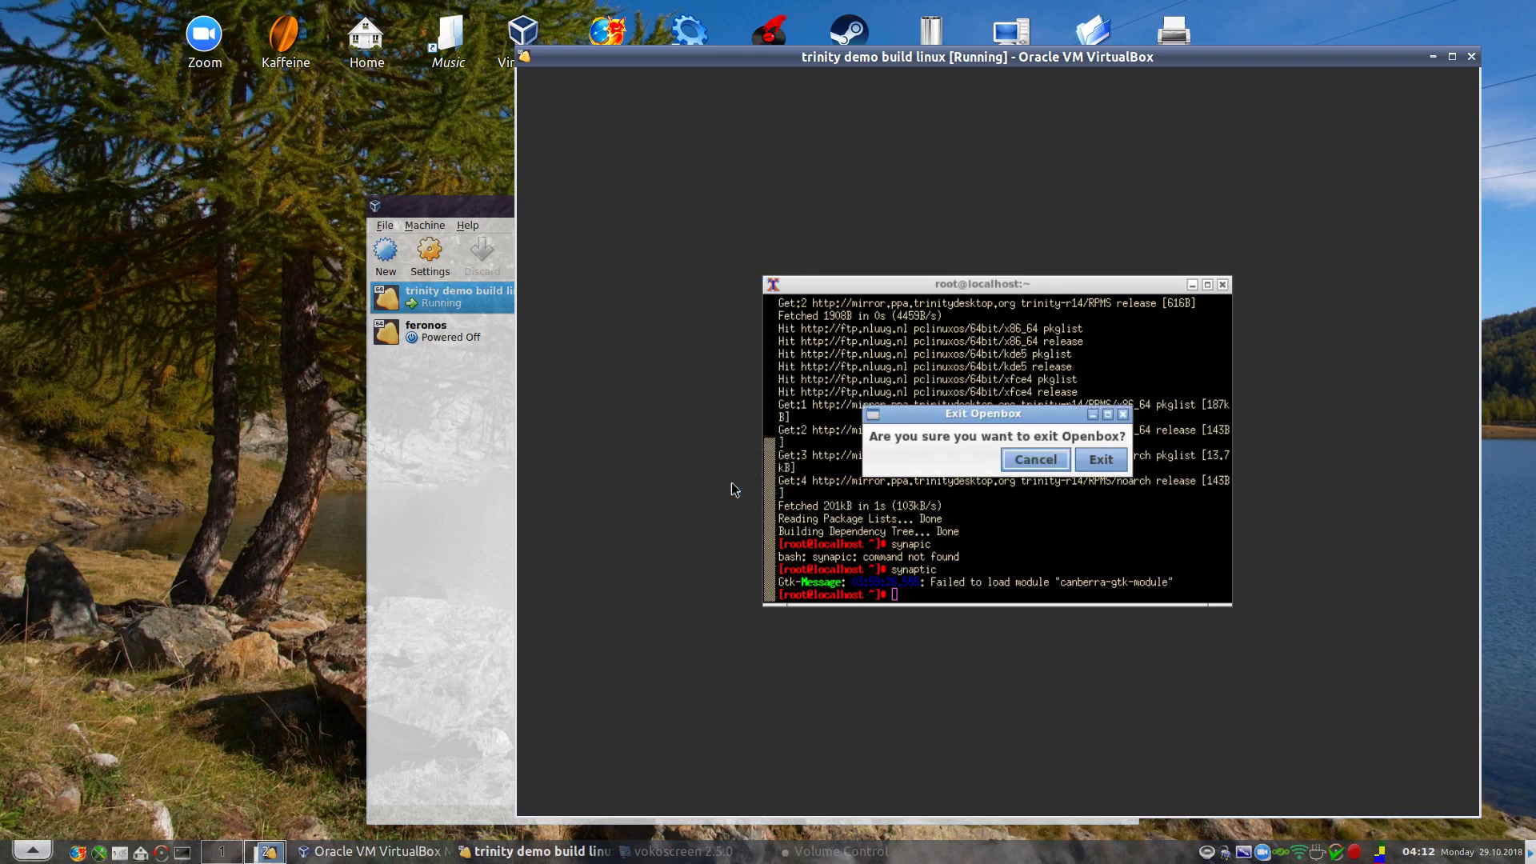
{"action": "left_click", "coordinate": [1098, 461]}
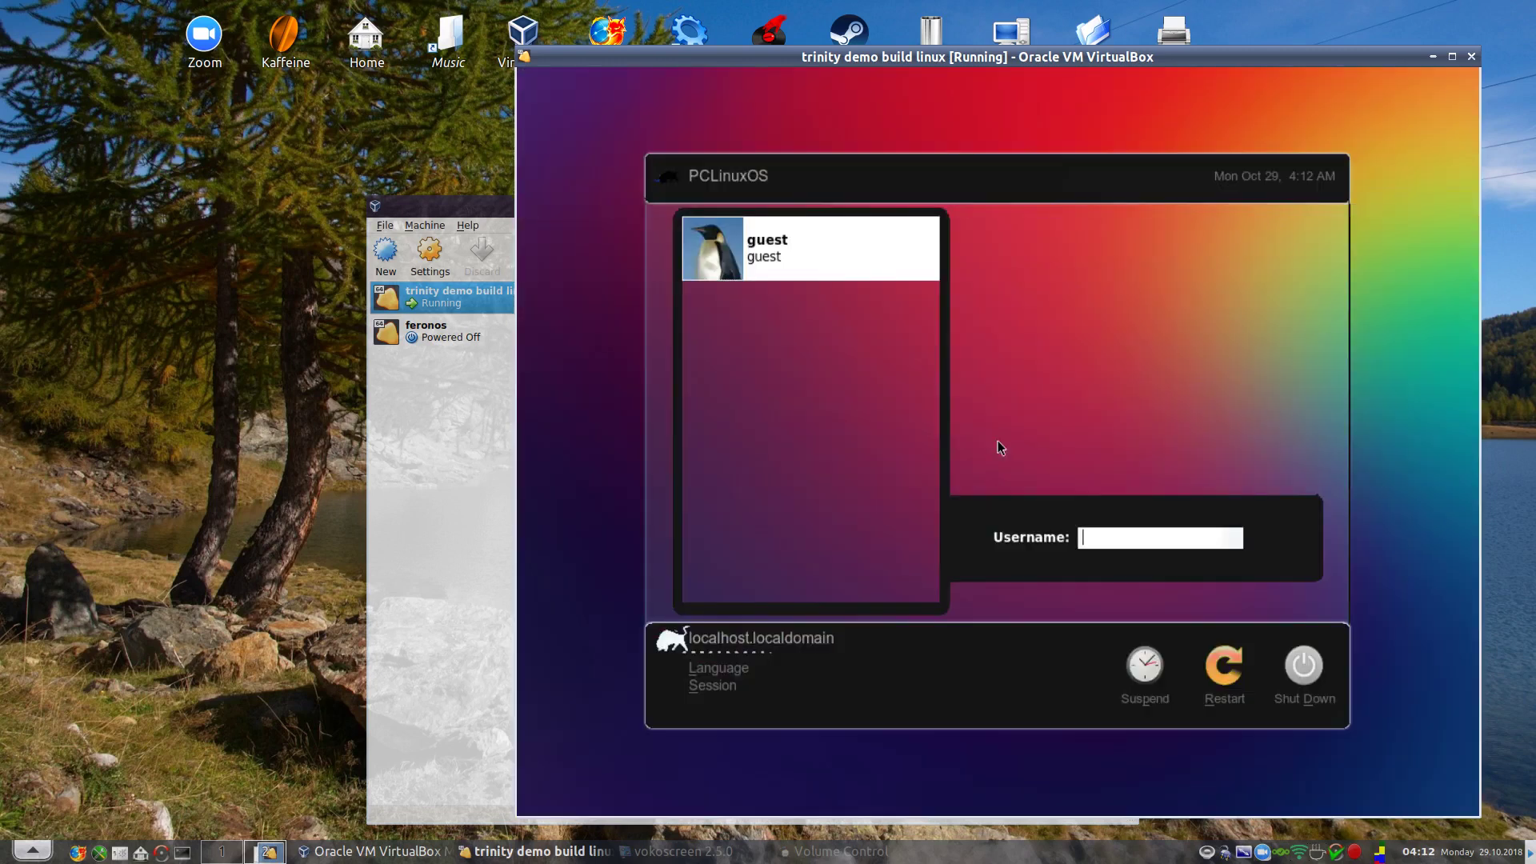
- Select the TDE session and enter root as the username
{"action": "left_click", "coordinate": [712, 685]}
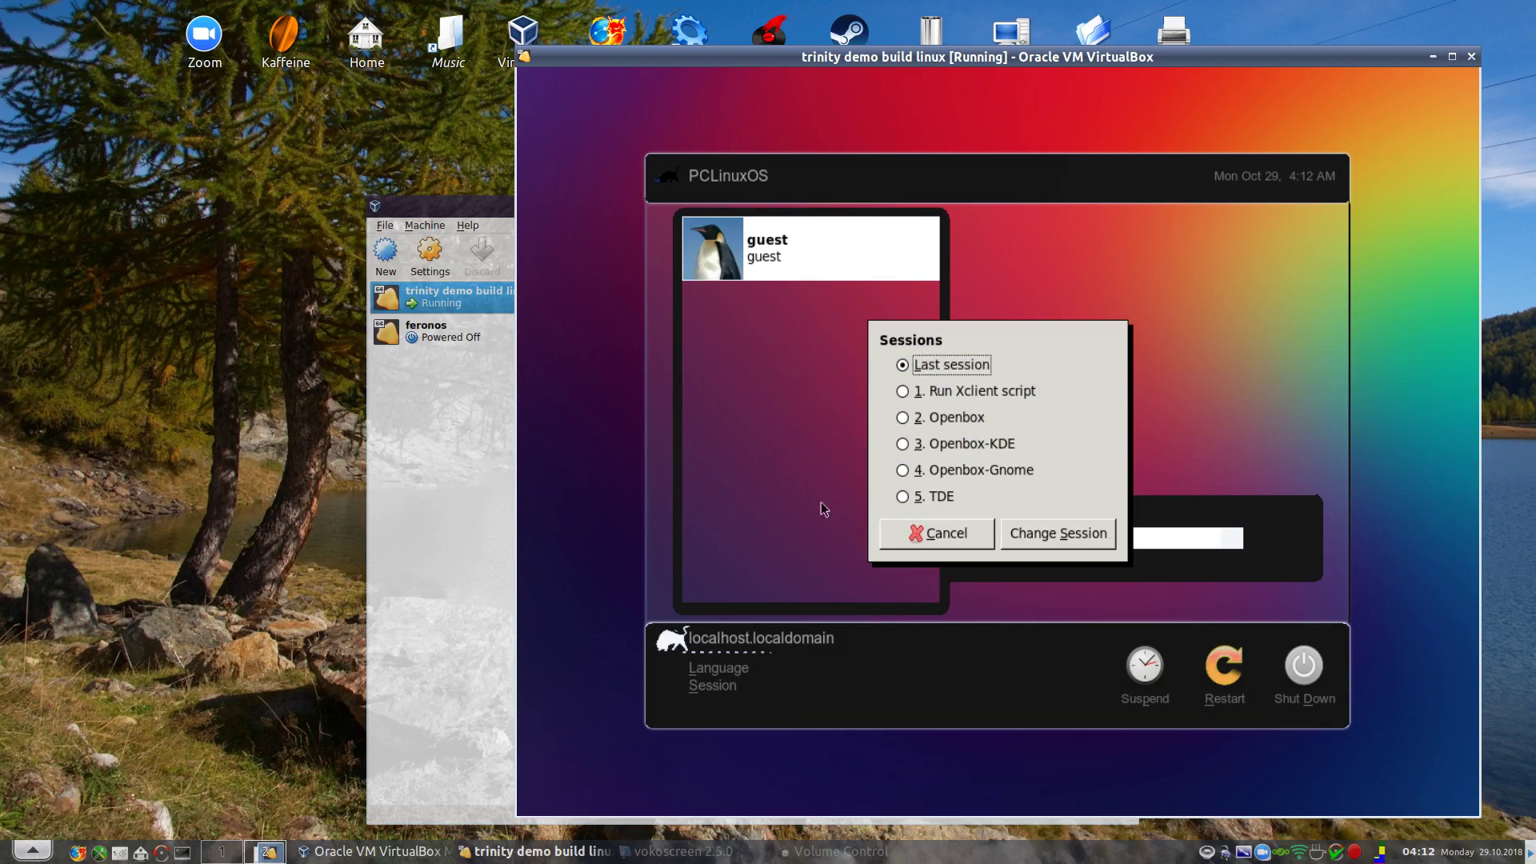
{"action": "left_click", "coordinate": [903, 497]}
{"action": "left_click", "coordinate": [1040, 534]}
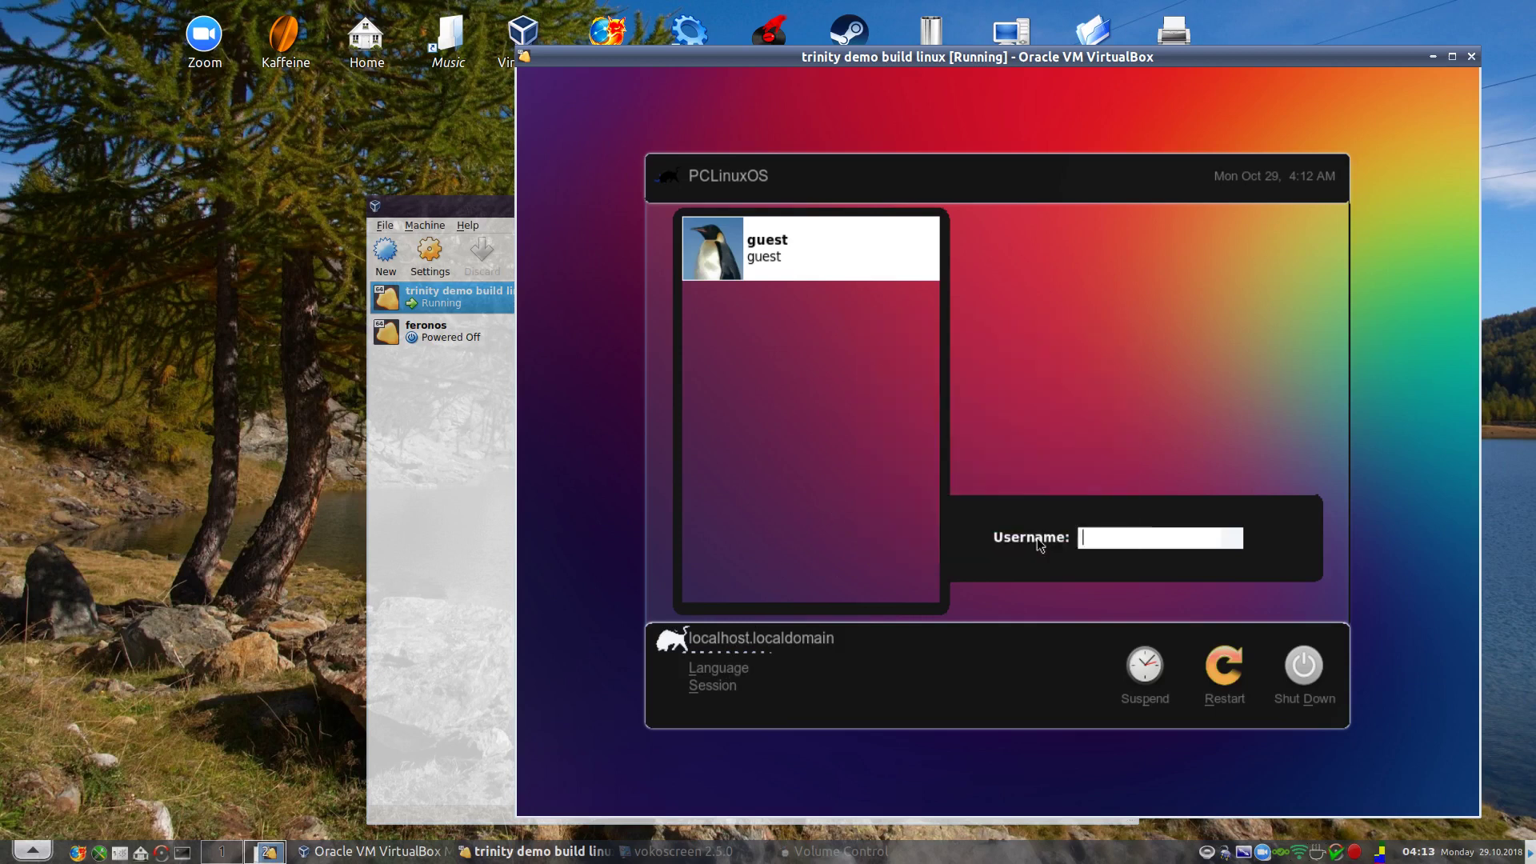
{"action": "type", "text": "guest"}
{"action": "key", "text": "Return"}
{"action": "key", "text": "Return"}
{"action": "key", "text": "Return"}
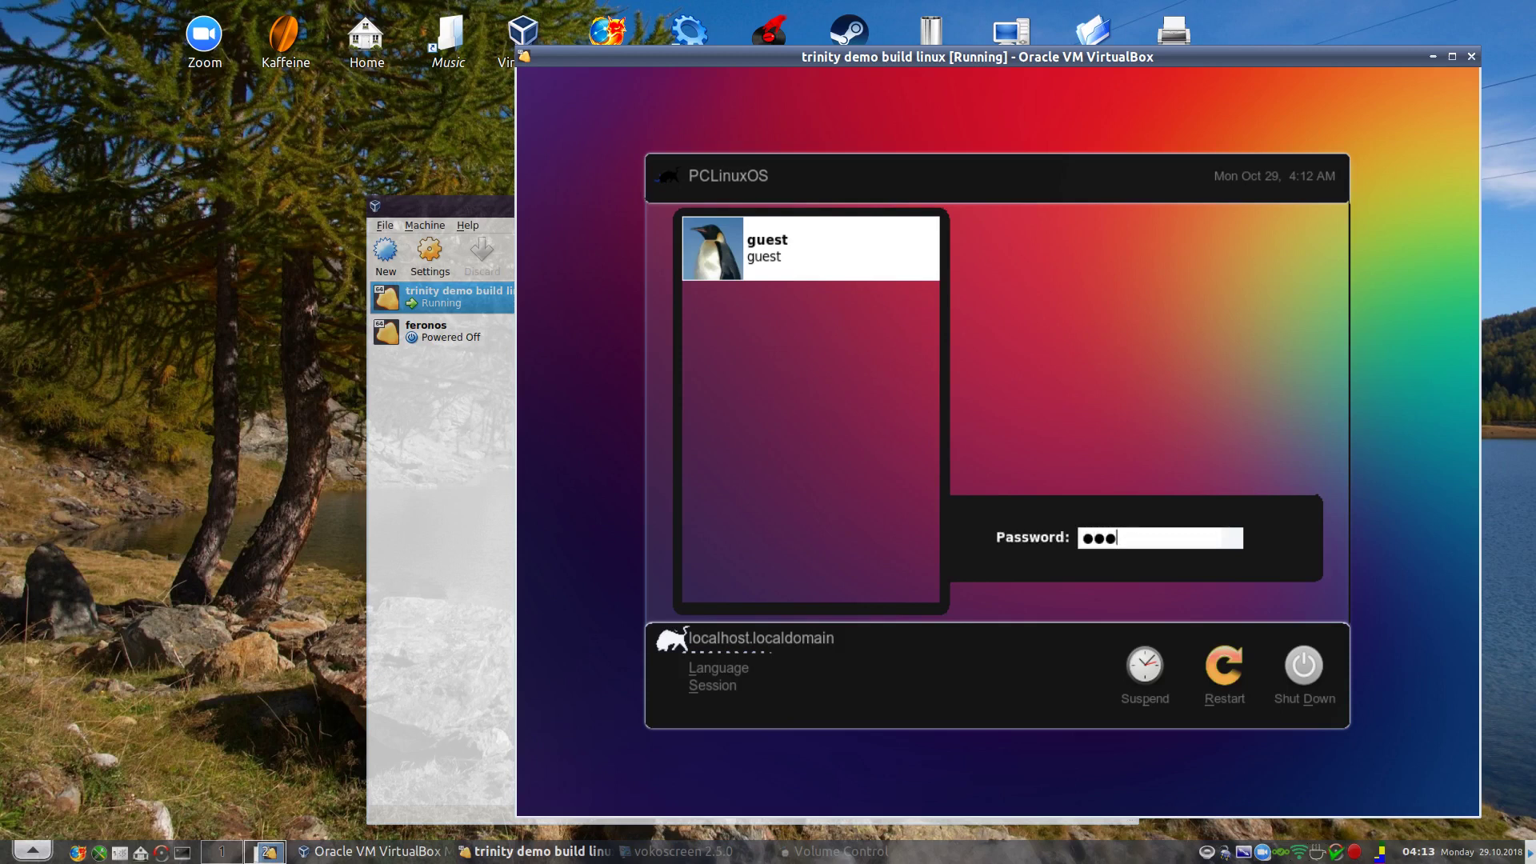
- Enter the root password, log in to TDE, and make TDE the default session
{"action": "left_click", "coordinate": [734, 682]}
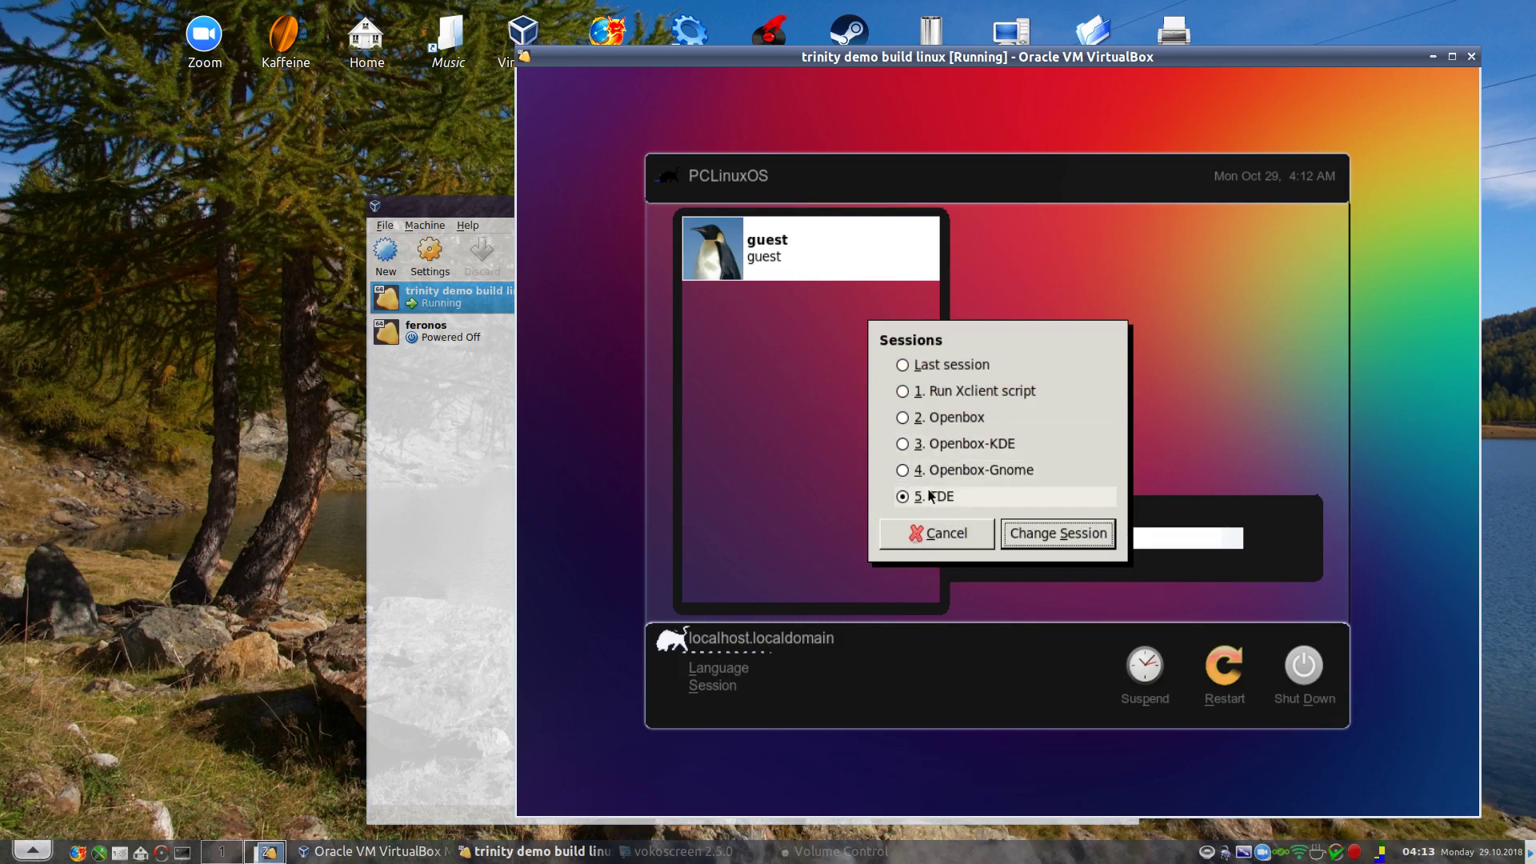
{"action": "left_click", "coordinate": [1077, 537]}
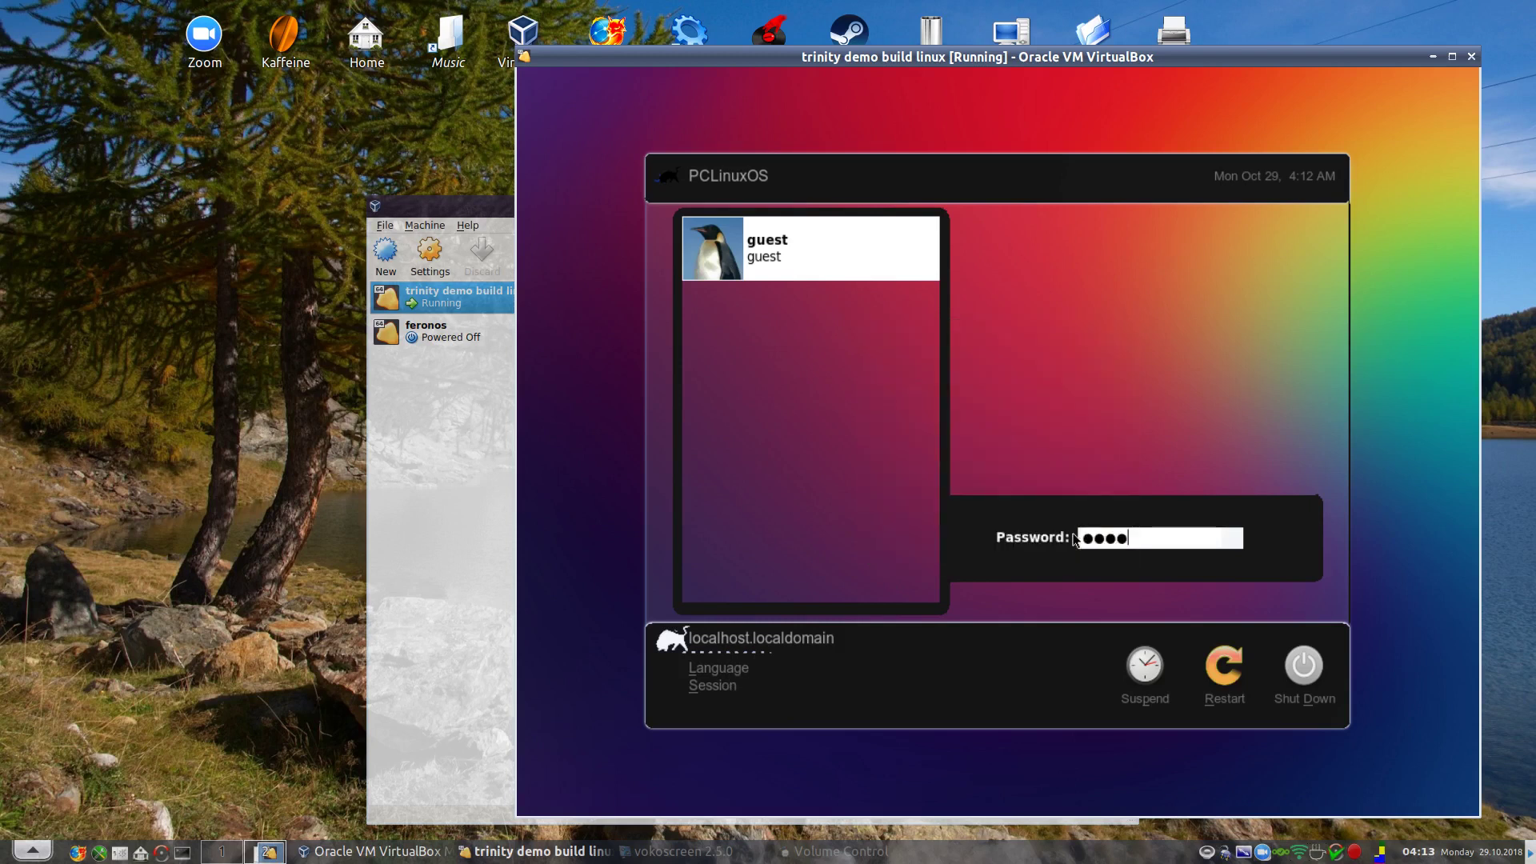
{"action": "key", "text": "Return"}
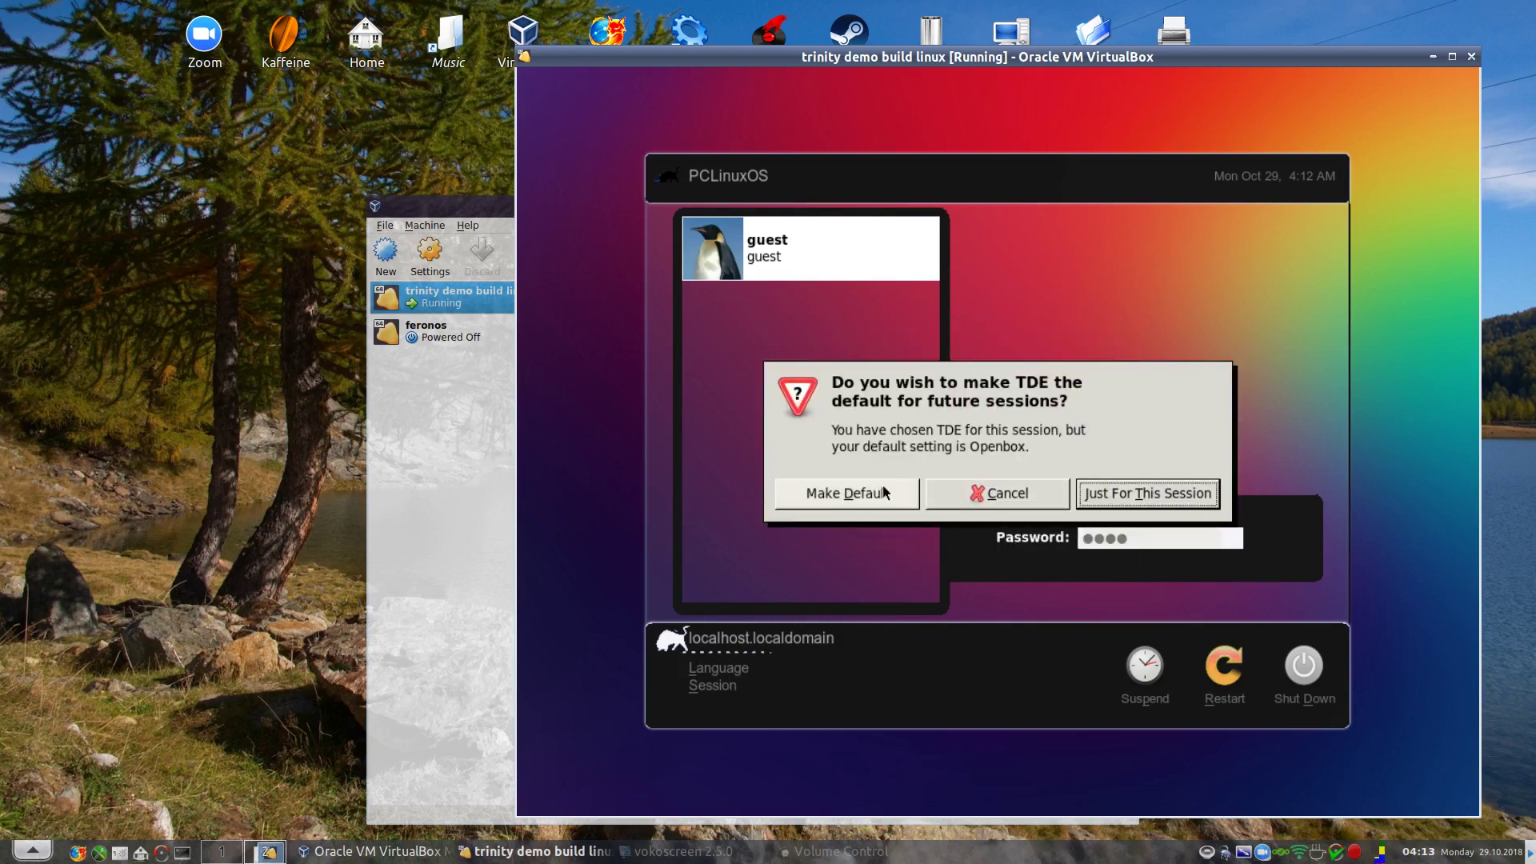
{"action": "left_click", "coordinate": [878, 494]}
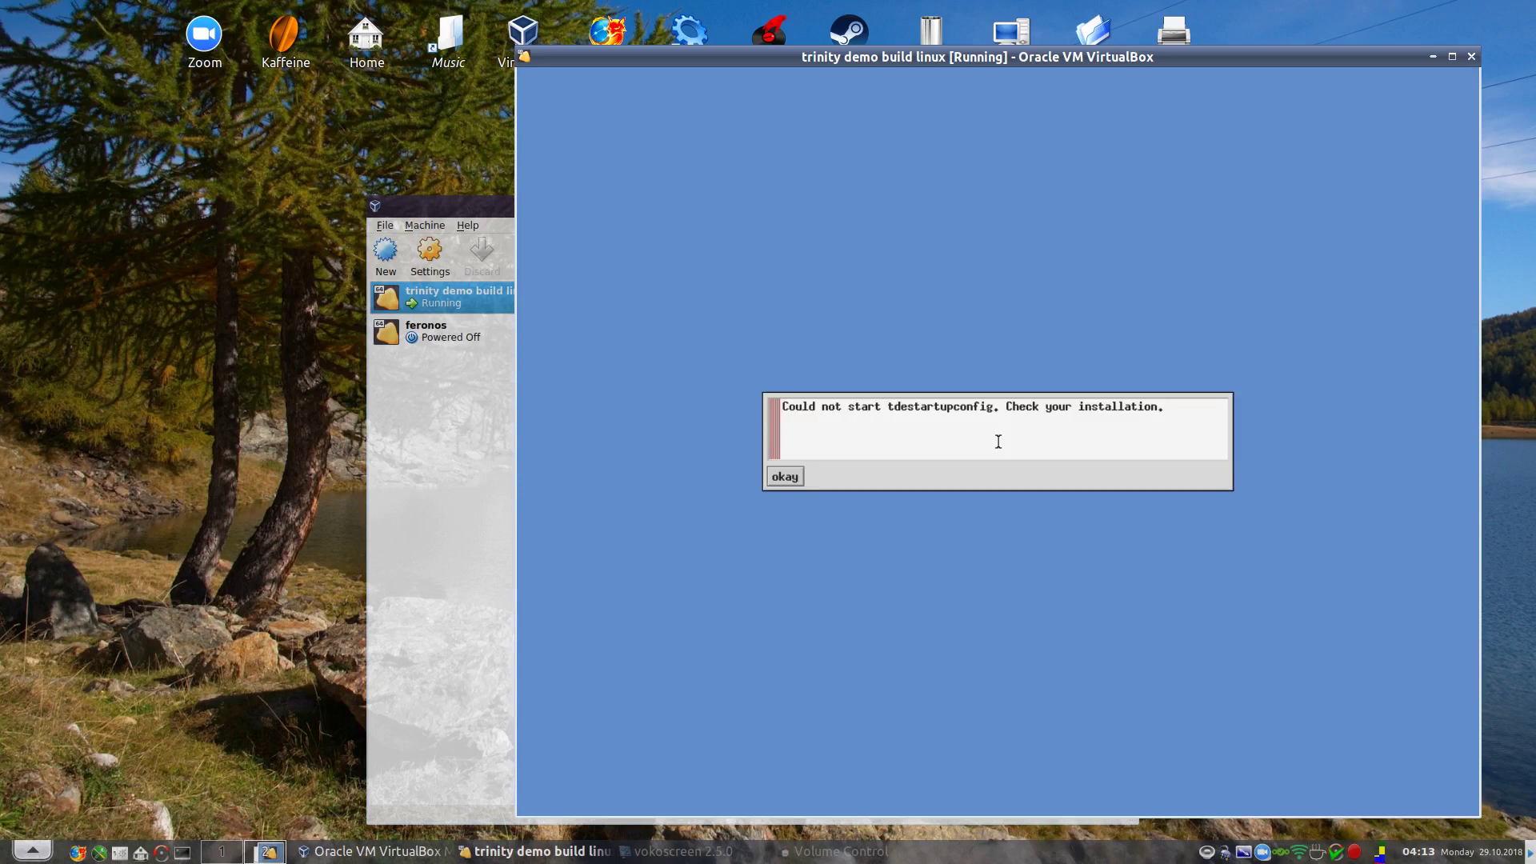
- Dismiss the tdestartupconfig error, then close the Useful Tips and Release Notes windows
{"action": "left_click", "coordinate": [783, 478]}
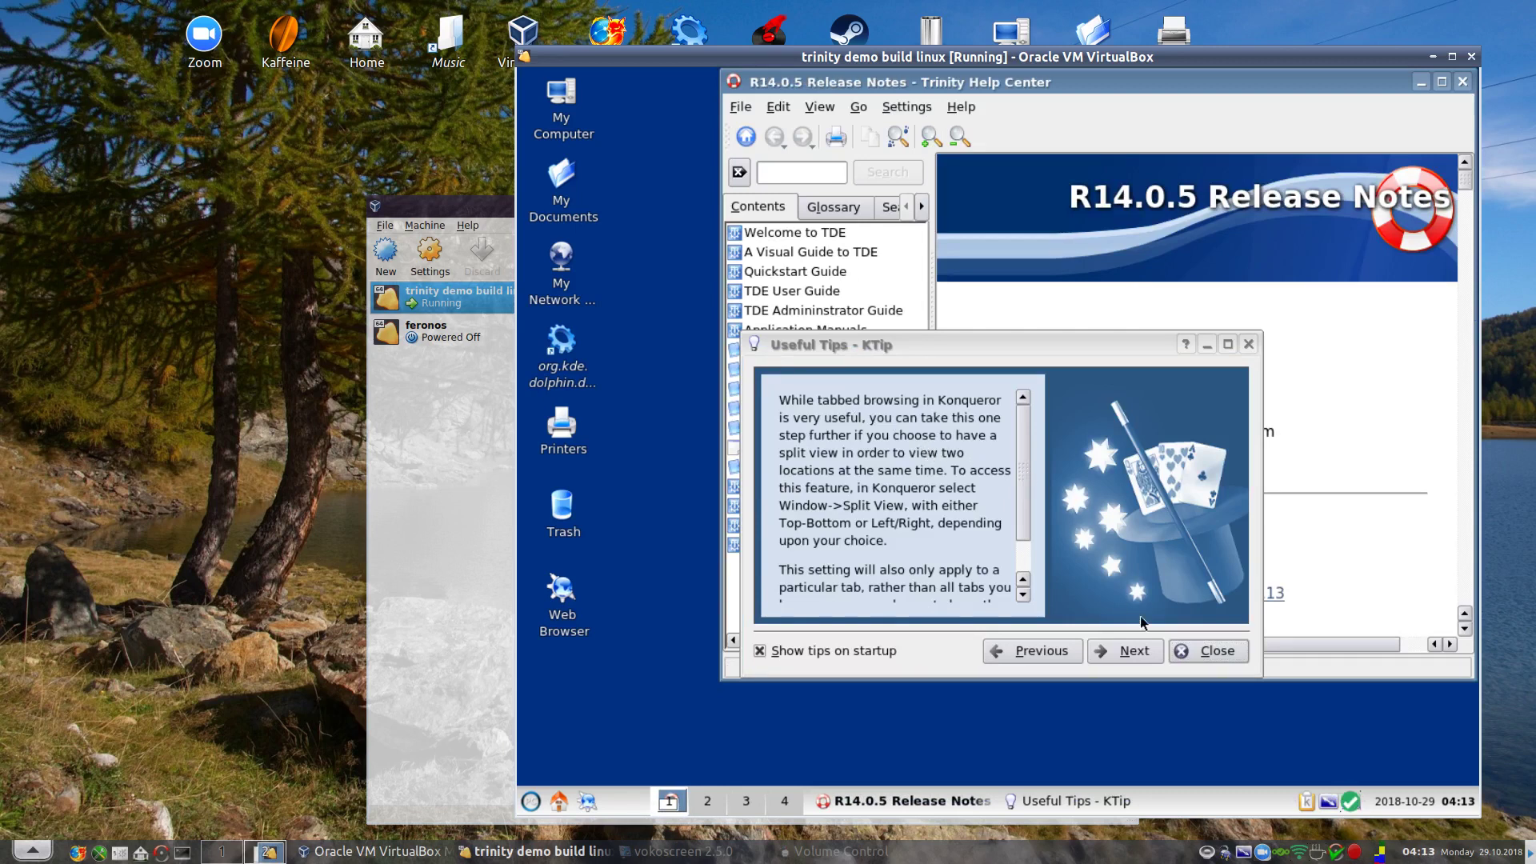
{"action": "left_click", "coordinate": [1195, 654]}
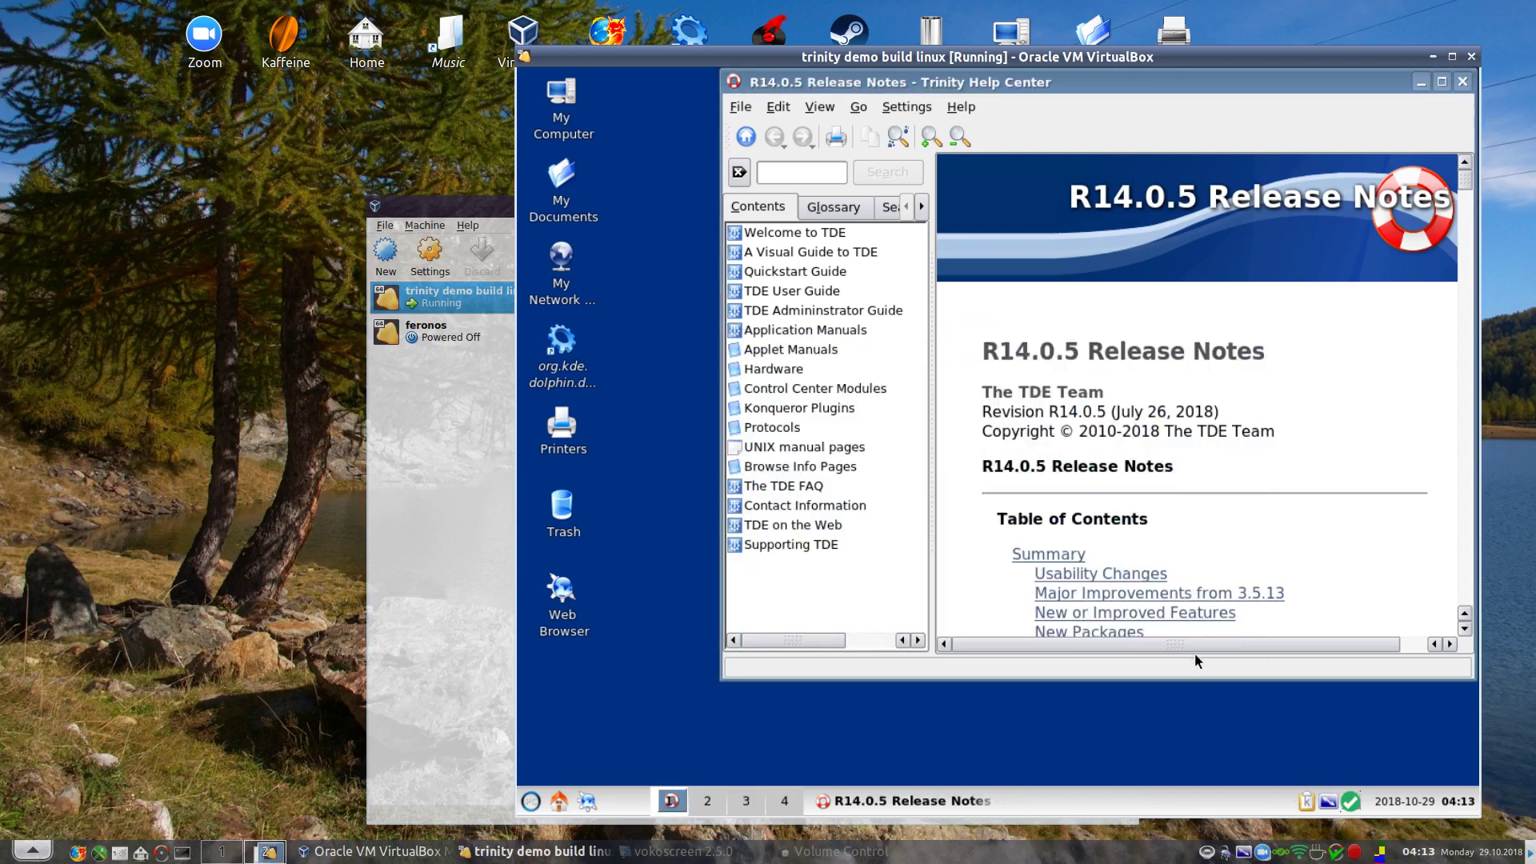
{"action": "left_click", "coordinate": [1463, 81]}
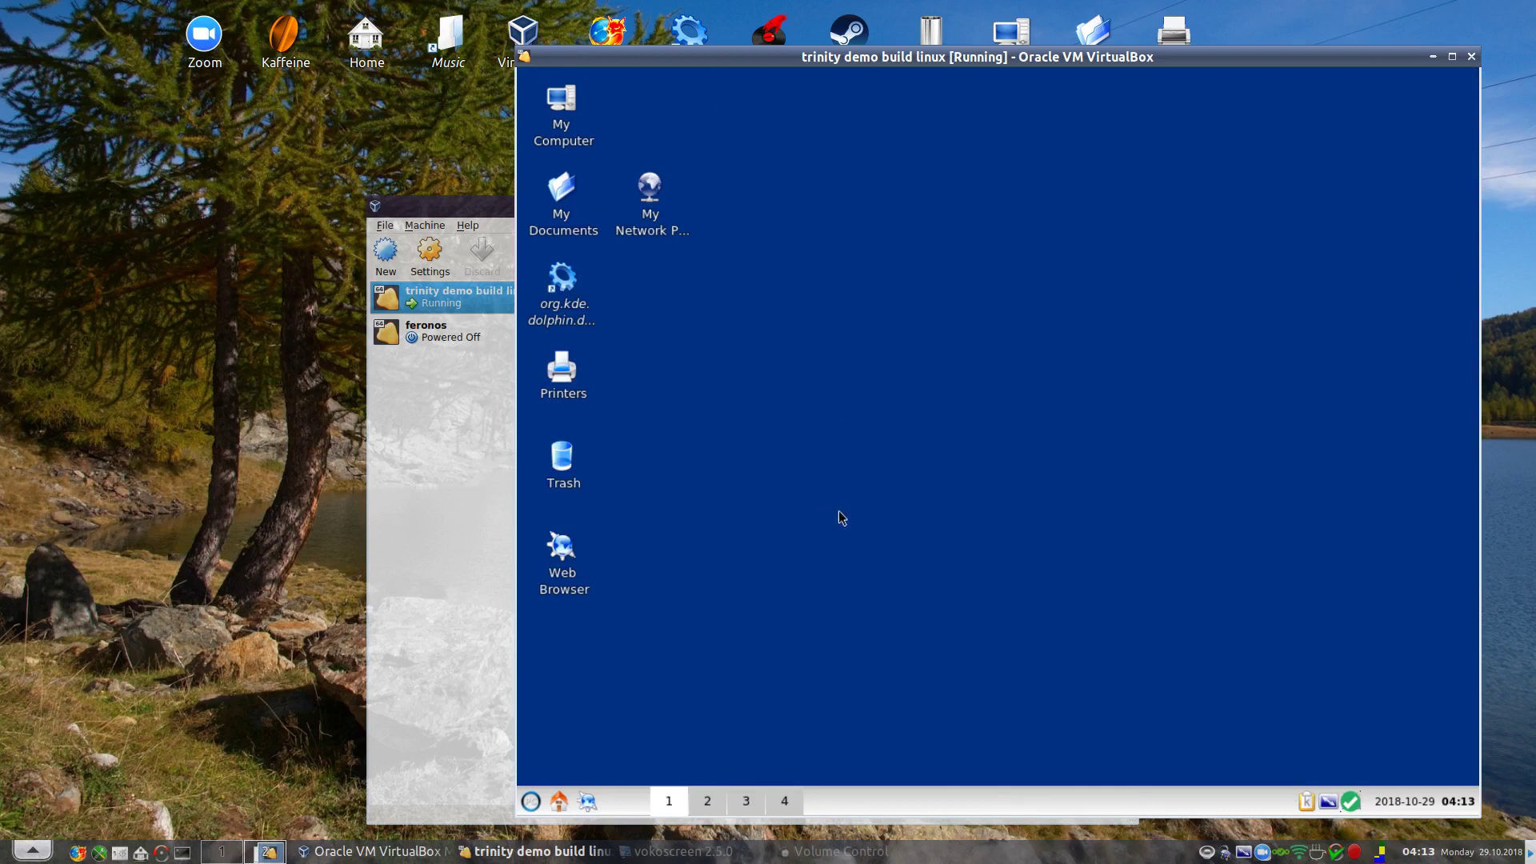
- Browse the desktop context menu and the K-menu application categories
{"action": "right_click", "coordinate": [960, 382]}
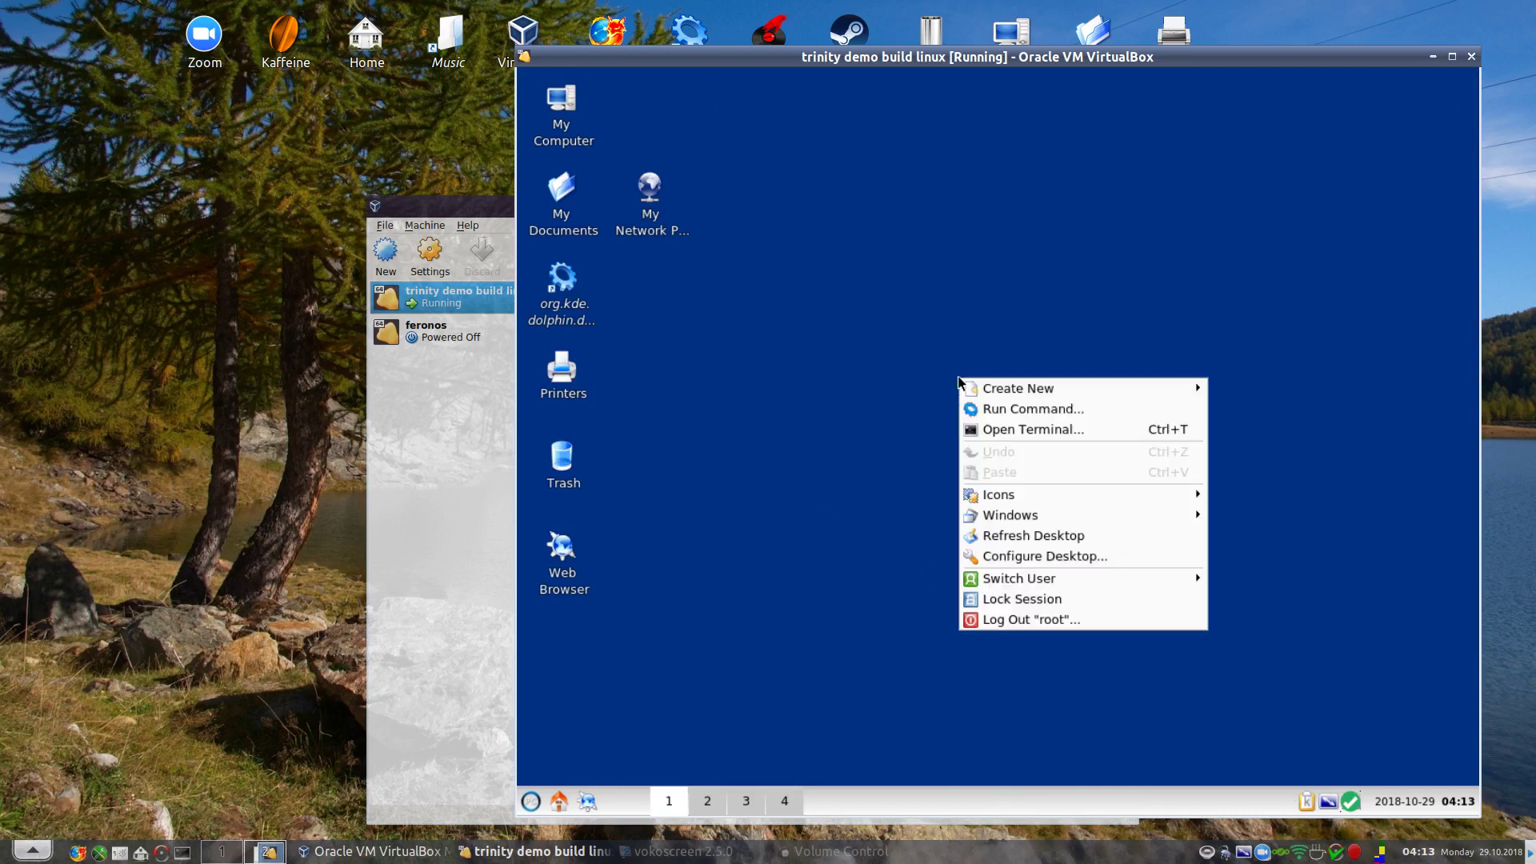
{"action": "left_click", "coordinate": [767, 448]}
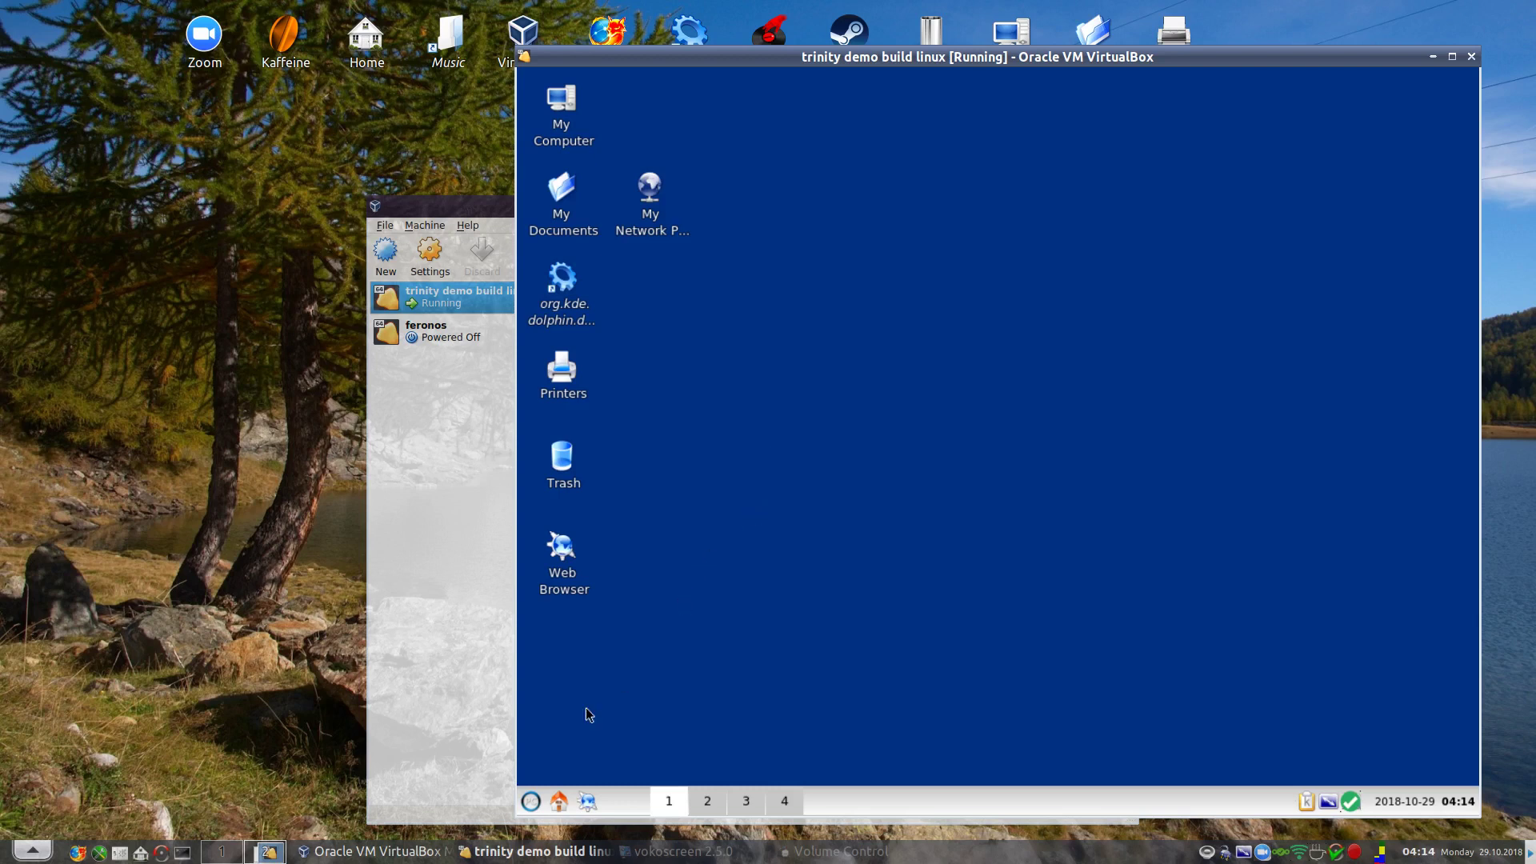
{"action": "left_click", "coordinate": [531, 802]}
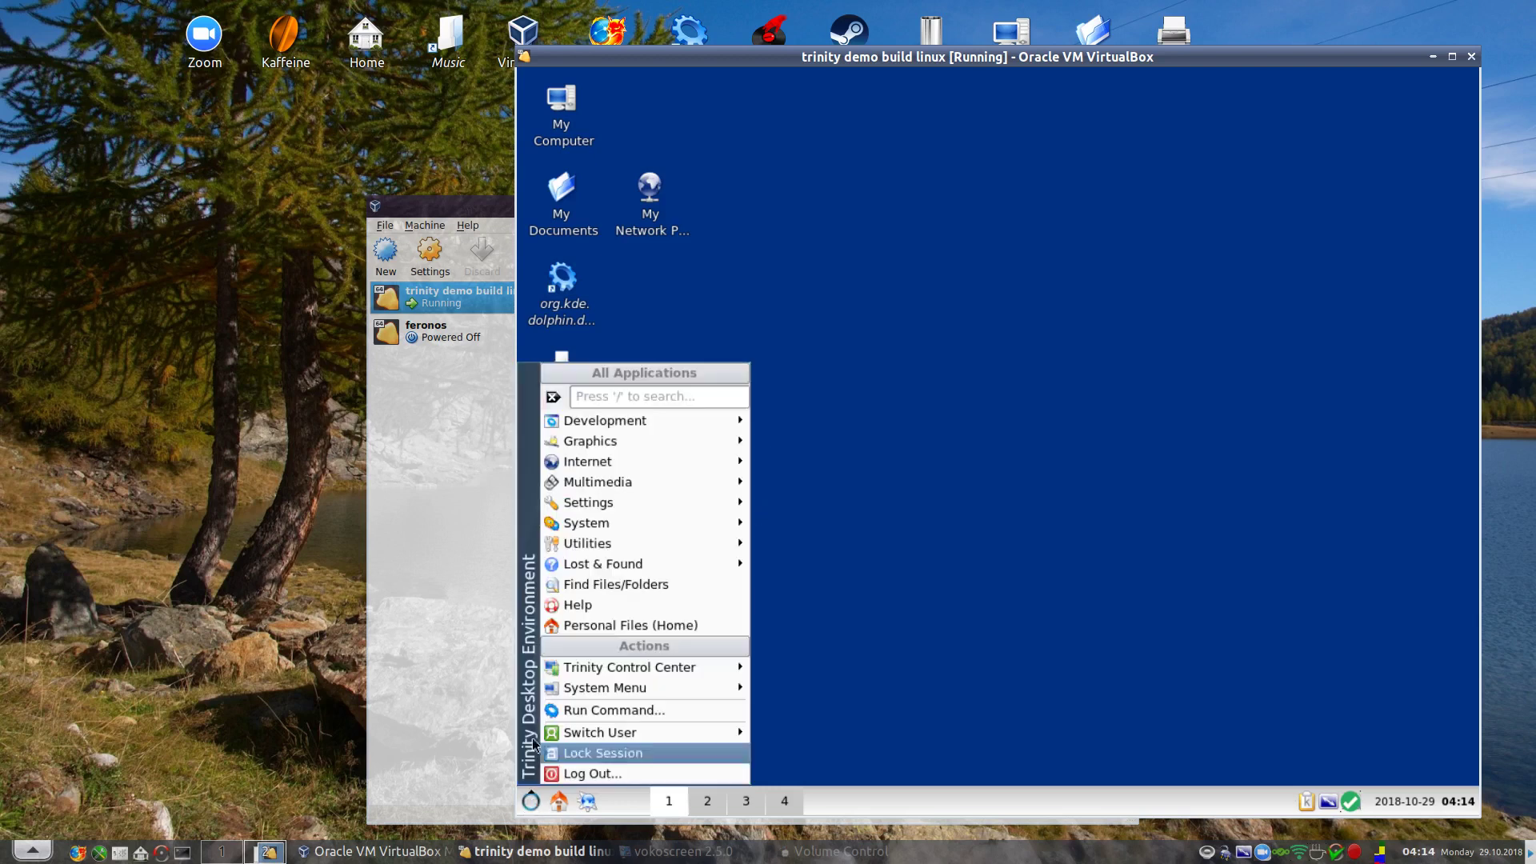
{"action": "mouse_move", "coordinate": [634, 547]}
{"action": "mouse_move", "coordinate": [676, 427]}
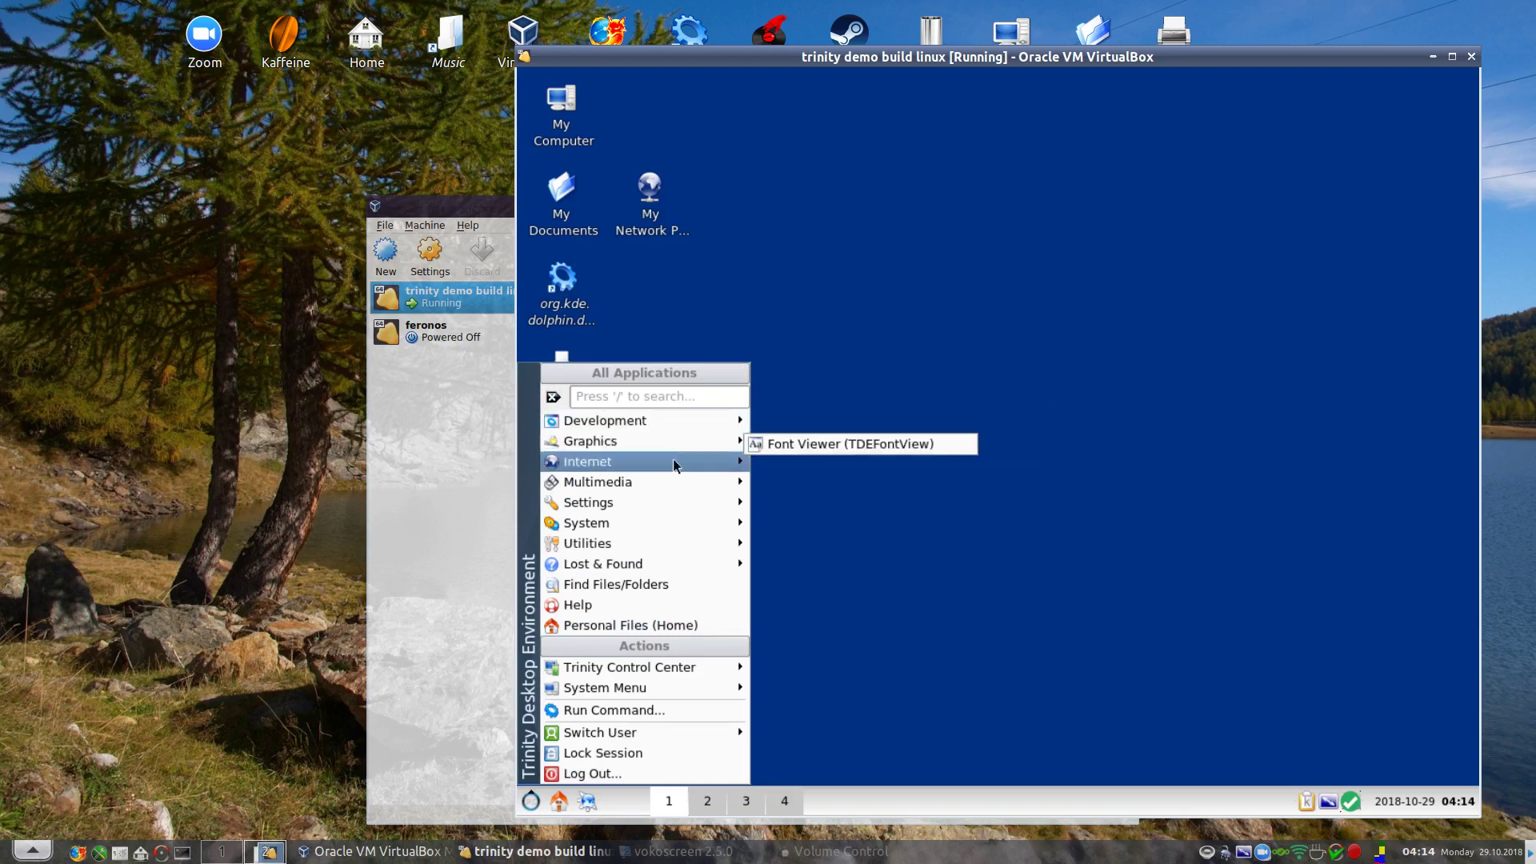
{"action": "mouse_move", "coordinate": [675, 464]}
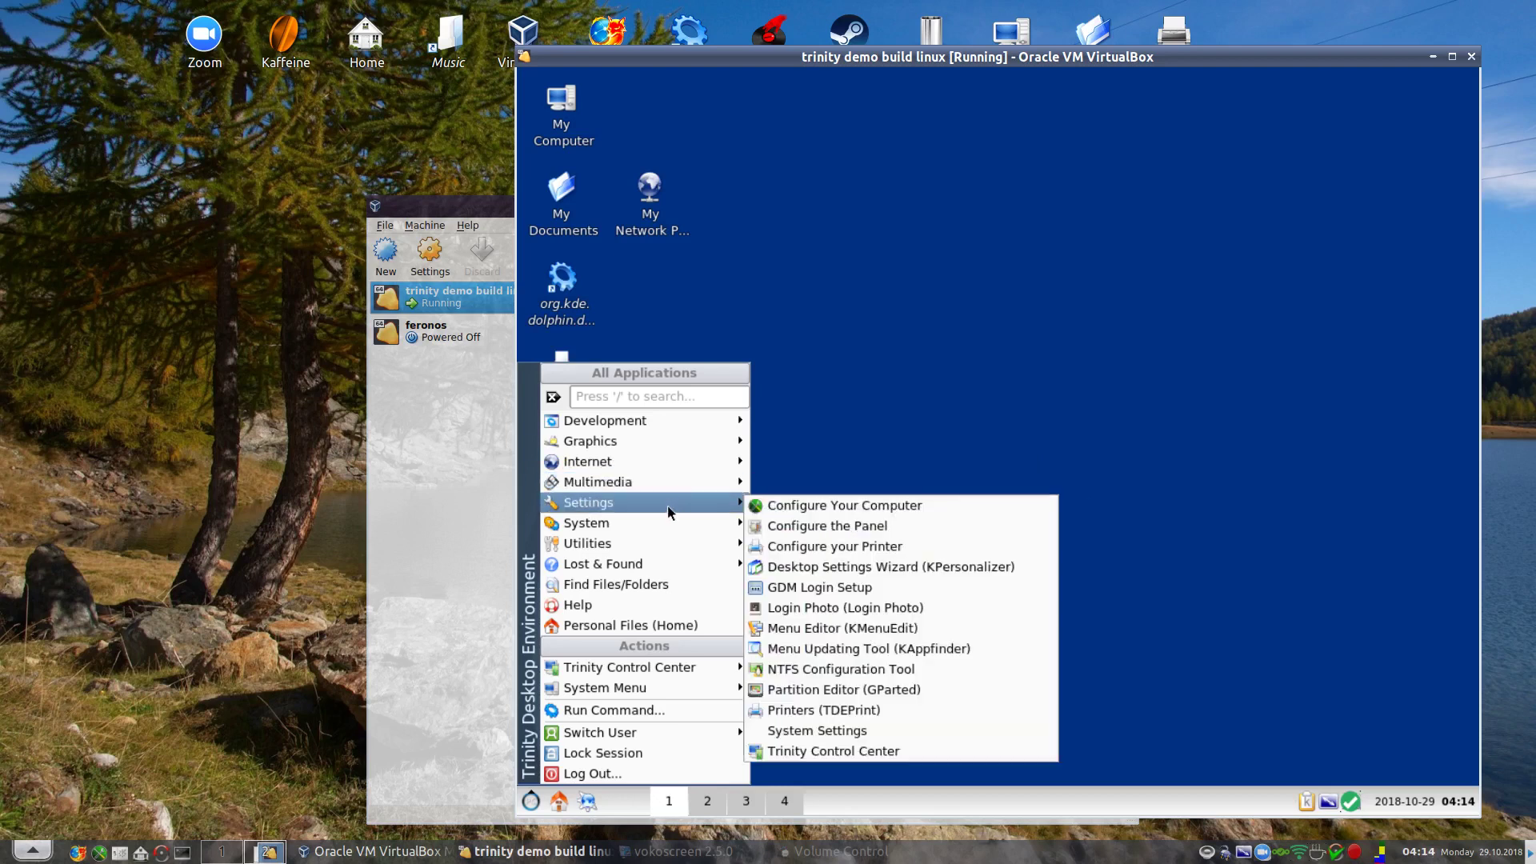
{"action": "key", "text": "Escape"}
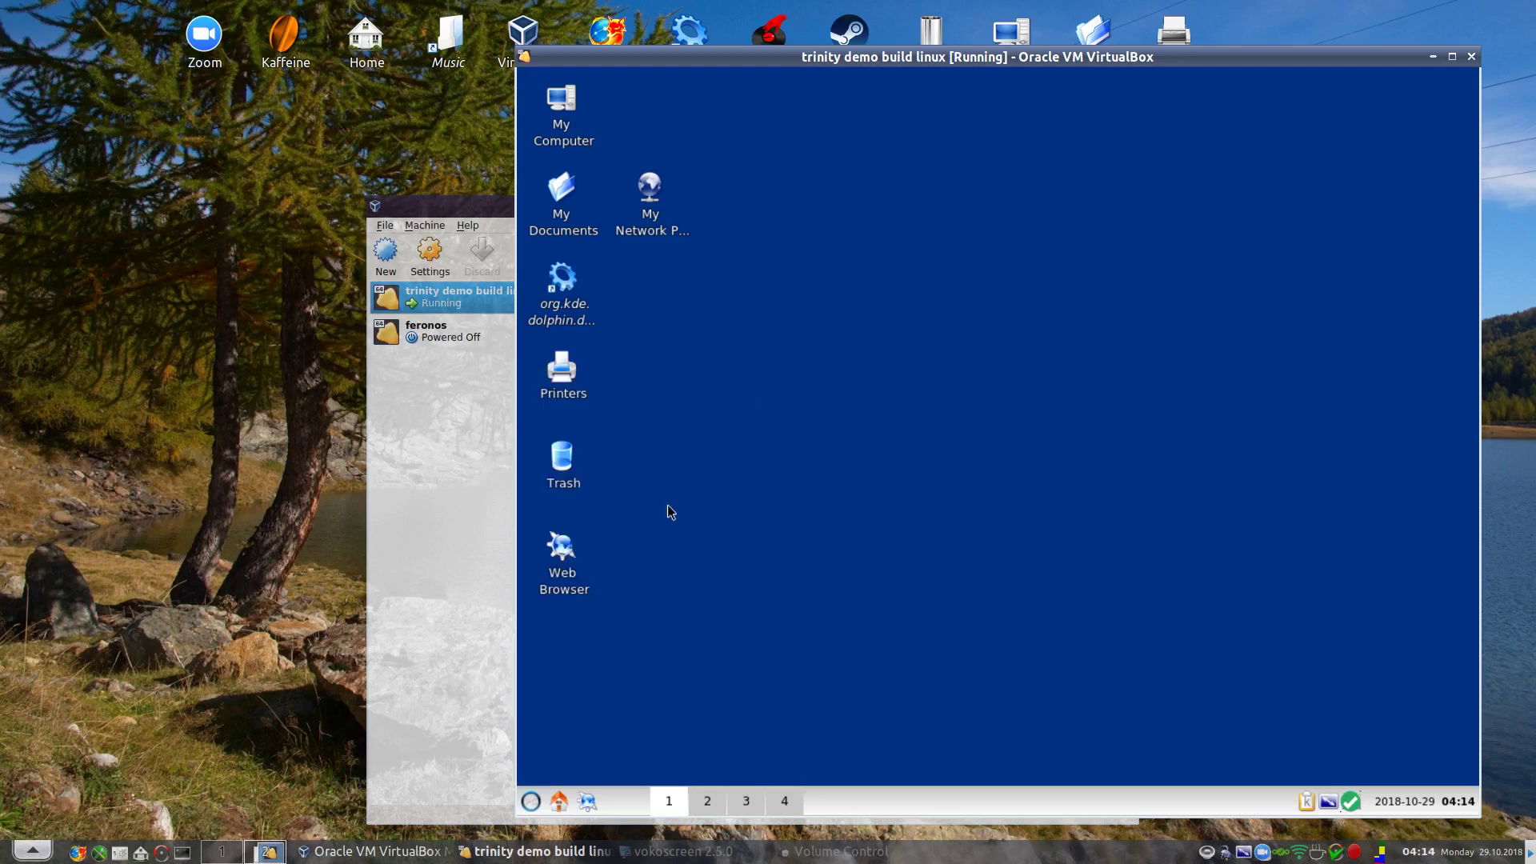
{"action": "left_click", "coordinate": [530, 801]}
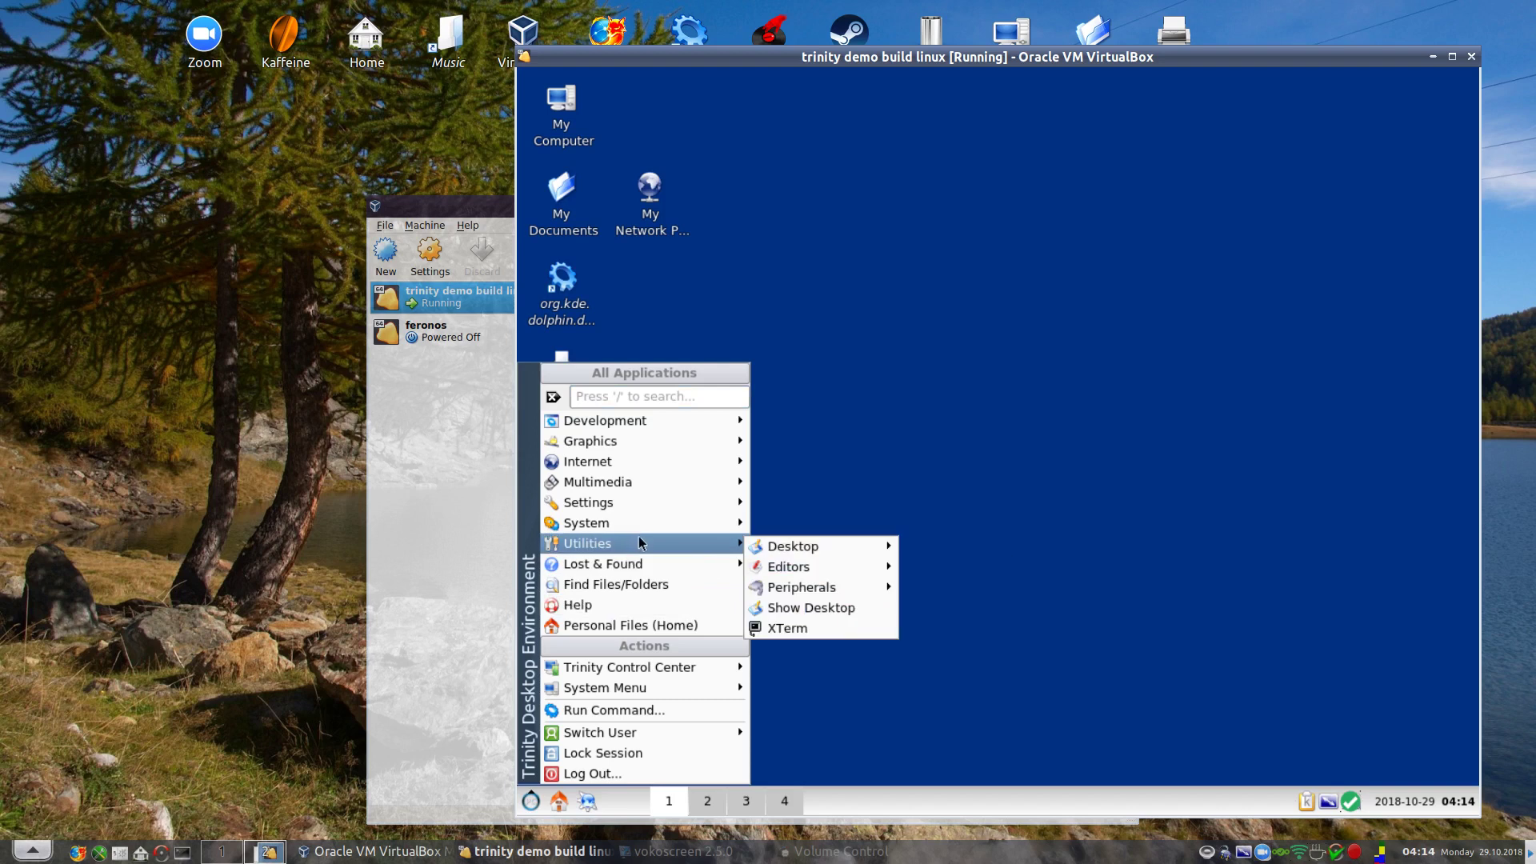
{"action": "mouse_move", "coordinate": [788, 548]}
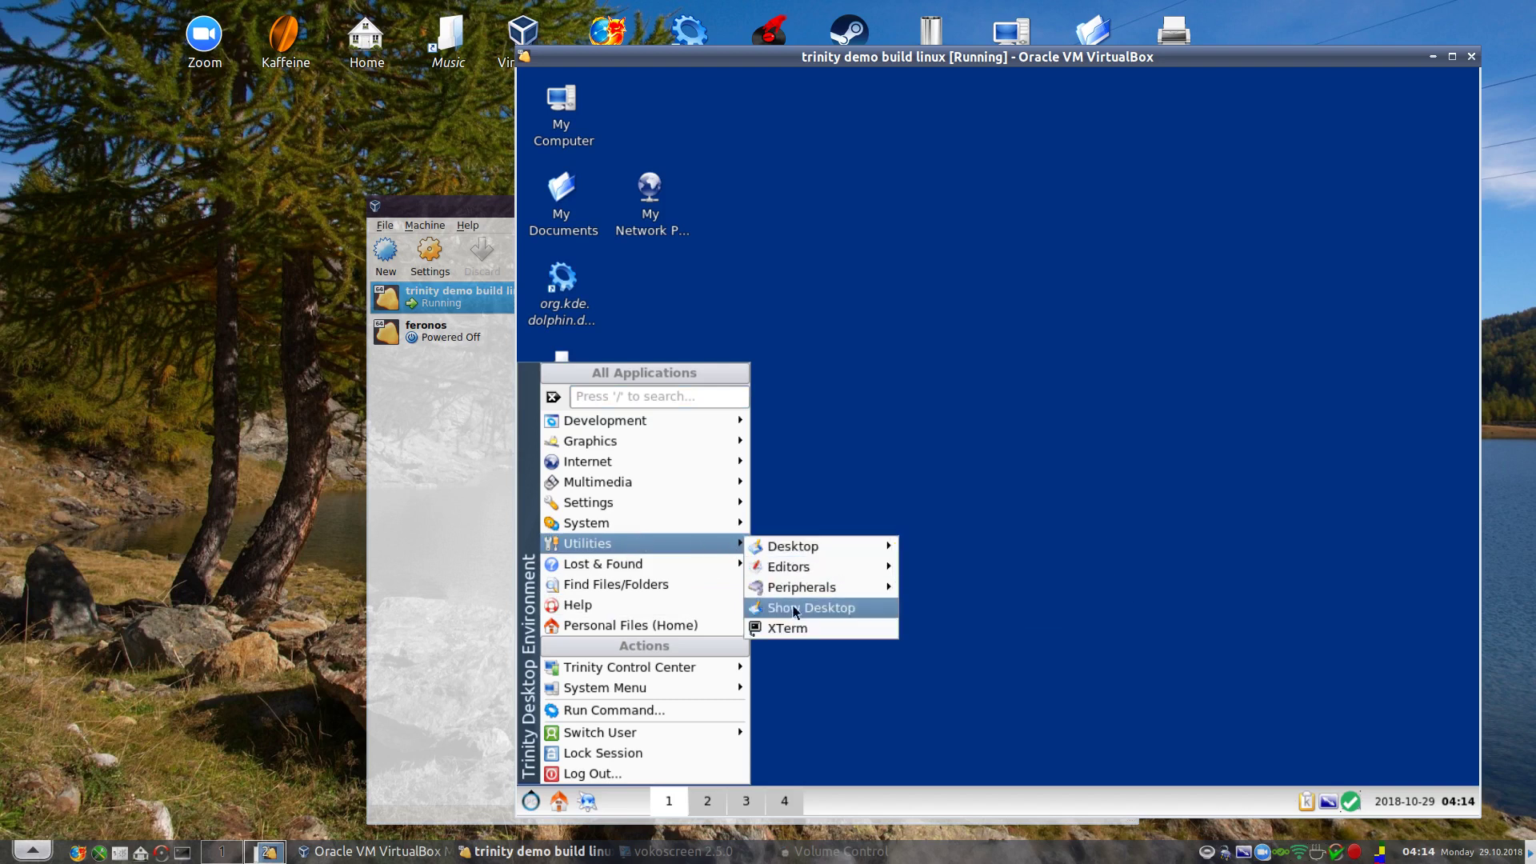
{"action": "mouse_move", "coordinate": [698, 530]}
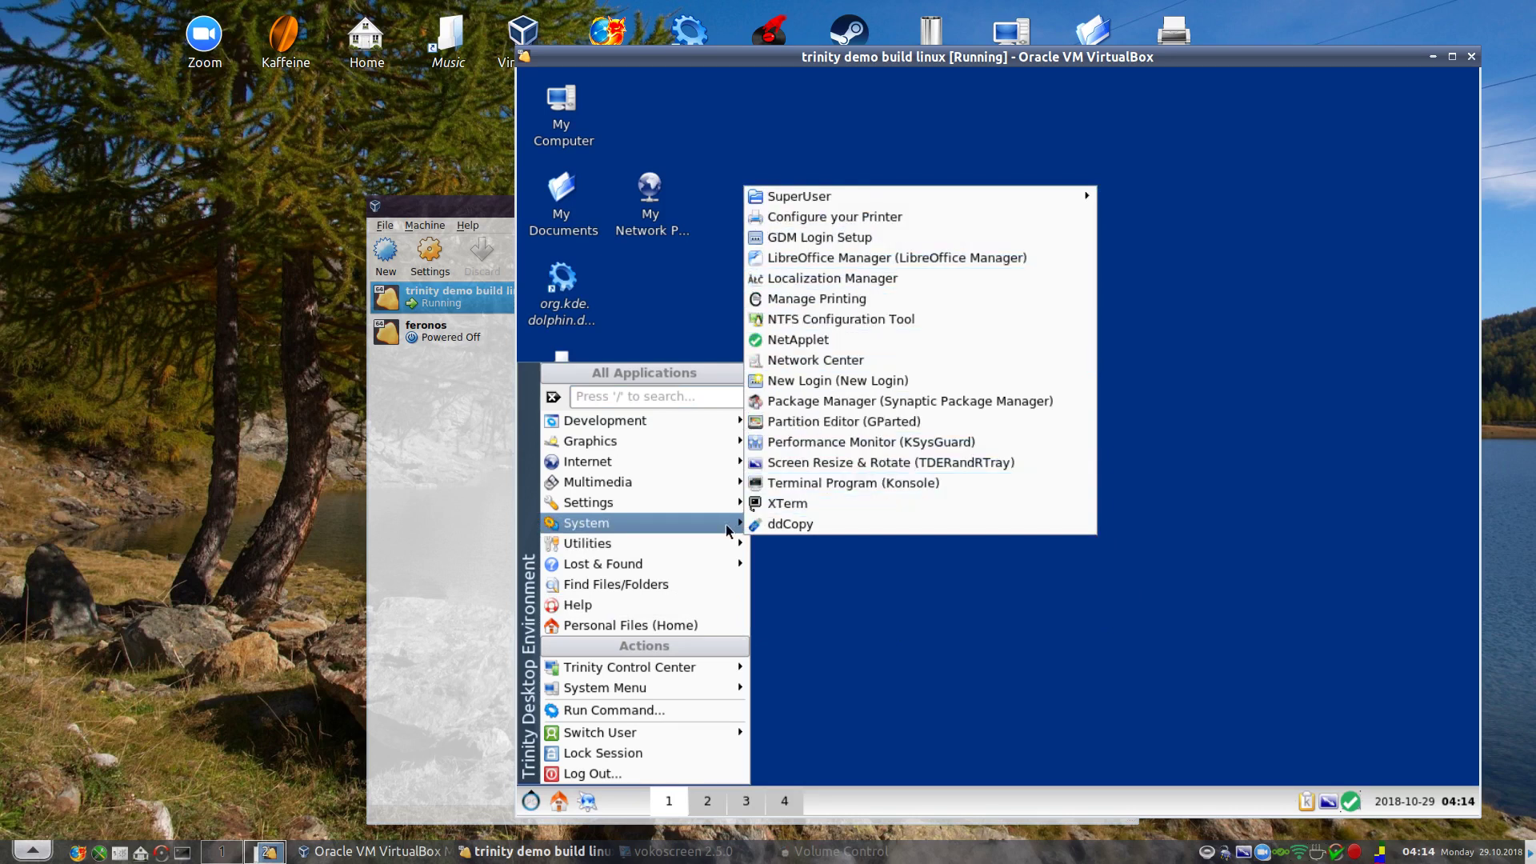
{"action": "mouse_move", "coordinate": [693, 567]}
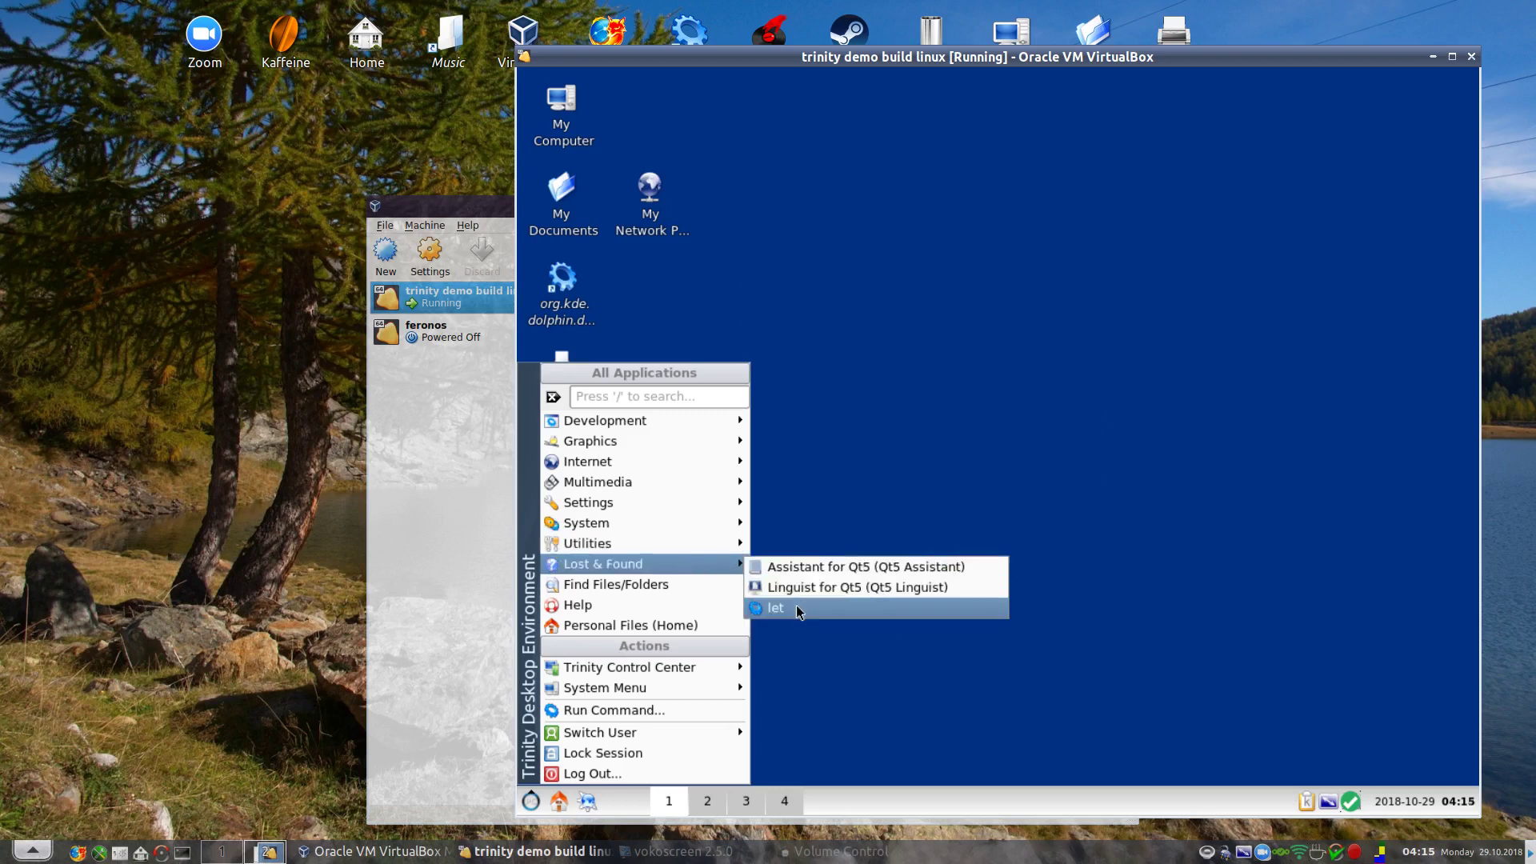
{"action": "left_click", "coordinate": [878, 369]}
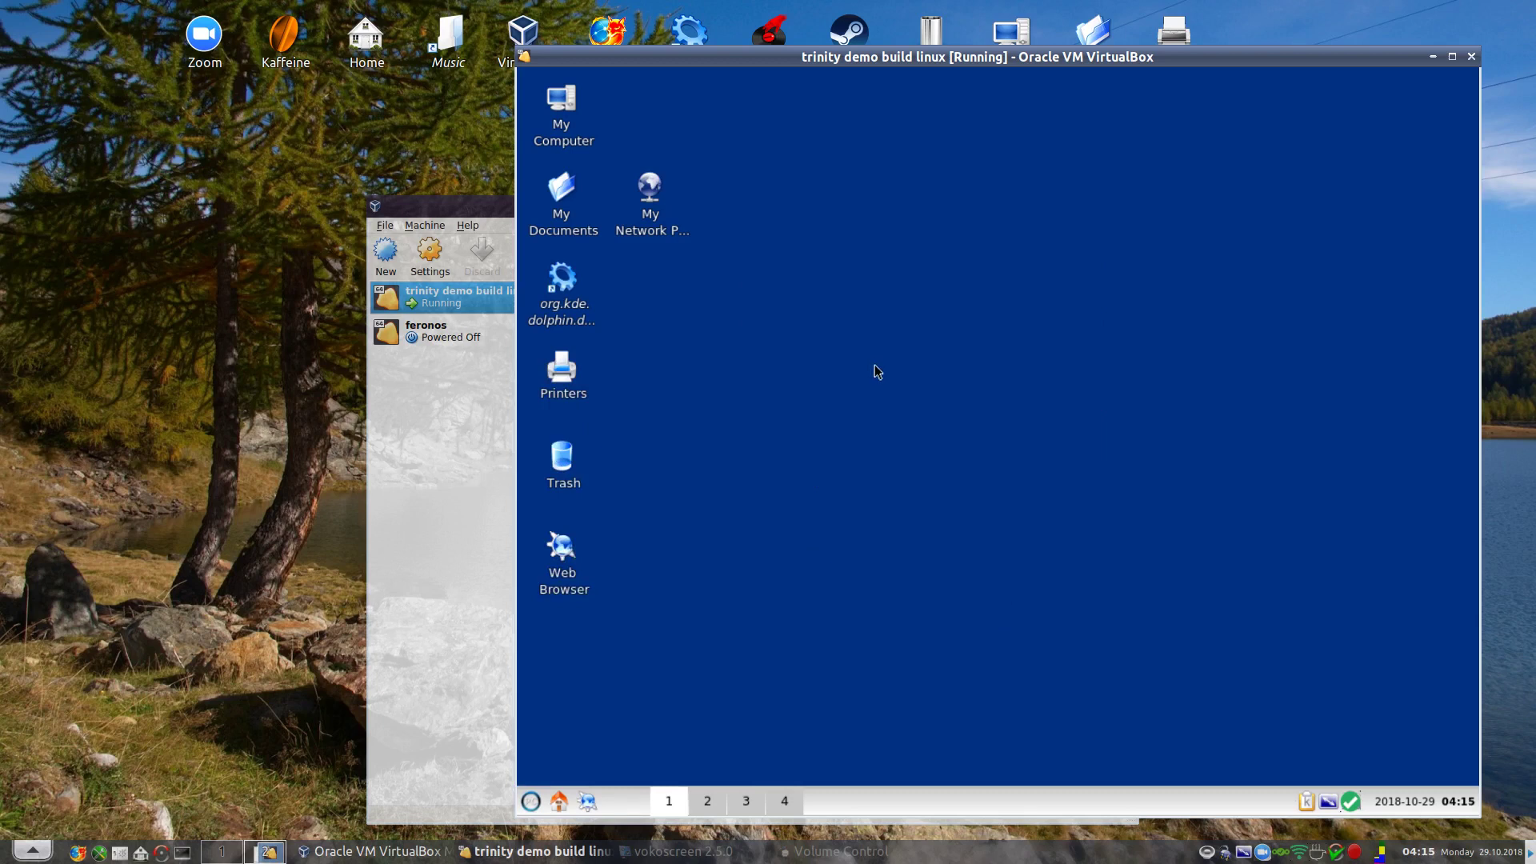
- Drag System > Package Manager from the K-menu onto the panel as a quick launcher
{"action": "left_click", "coordinate": [531, 802]}
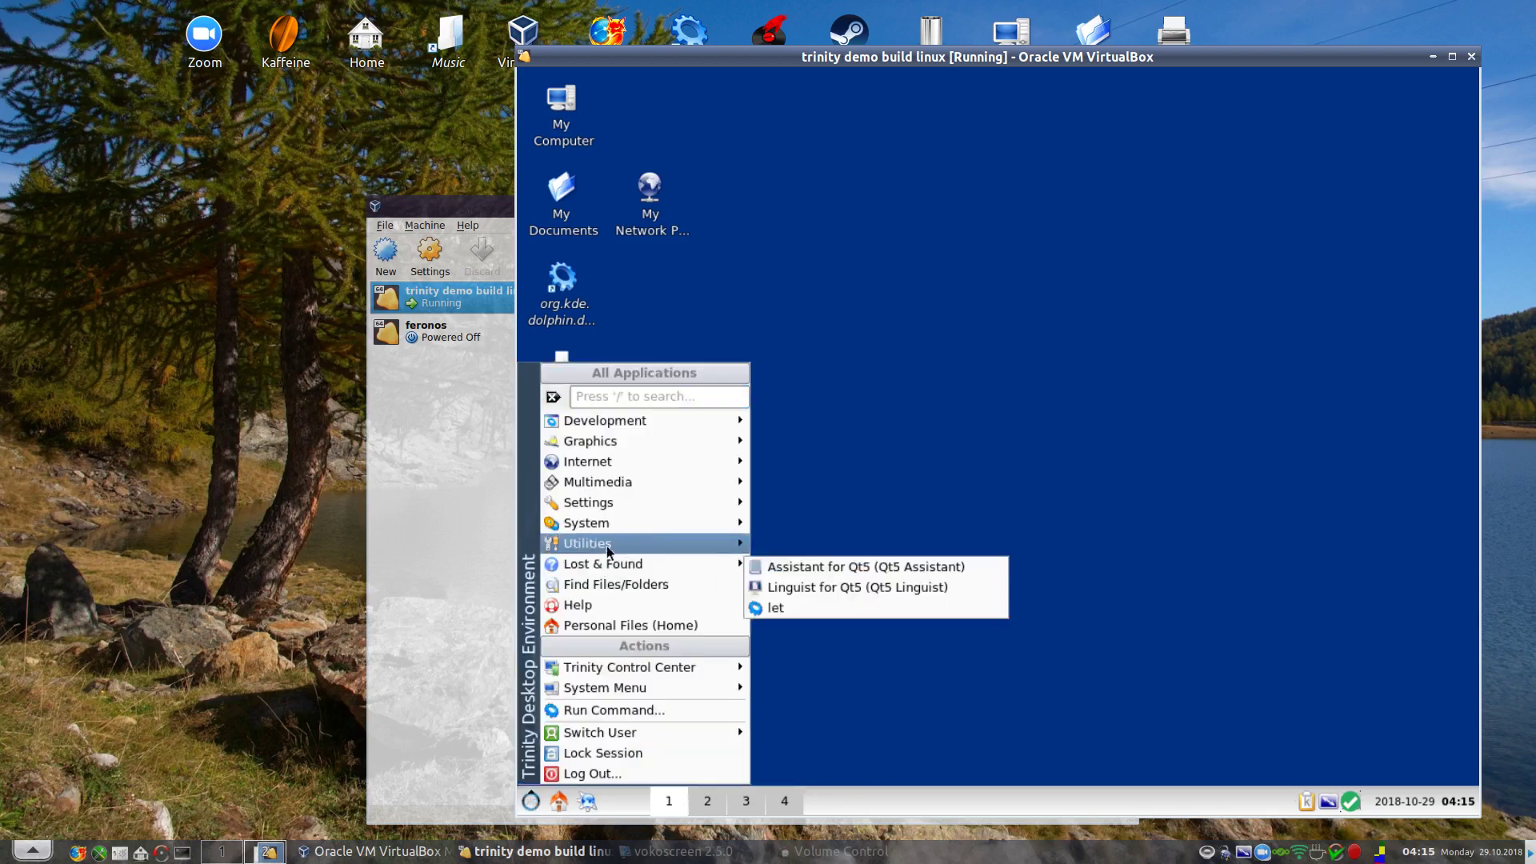
{"action": "mouse_move", "coordinate": [646, 490]}
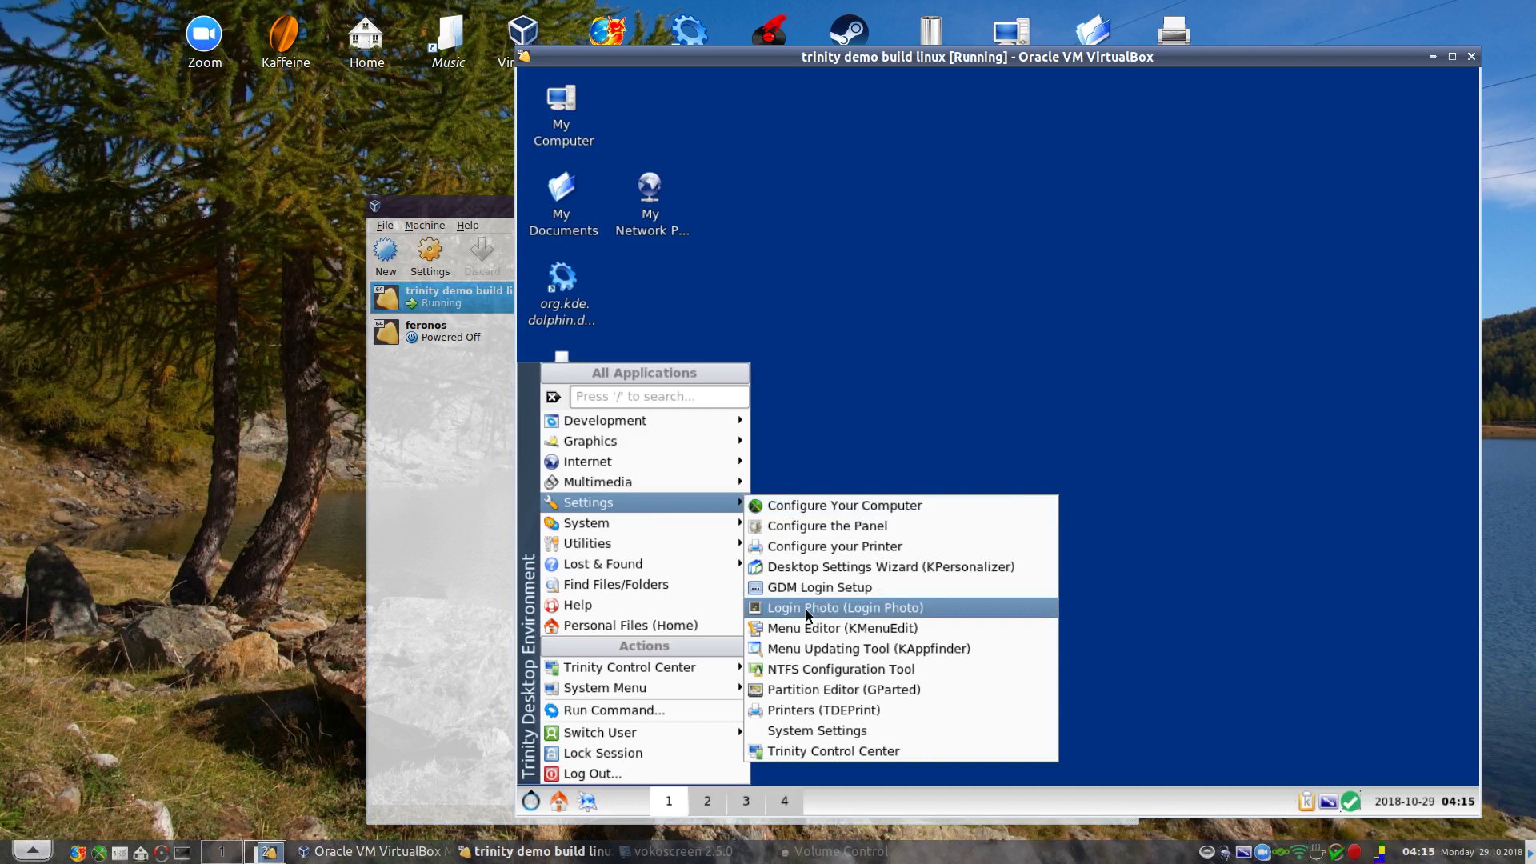
{"action": "mouse_move", "coordinate": [695, 524]}
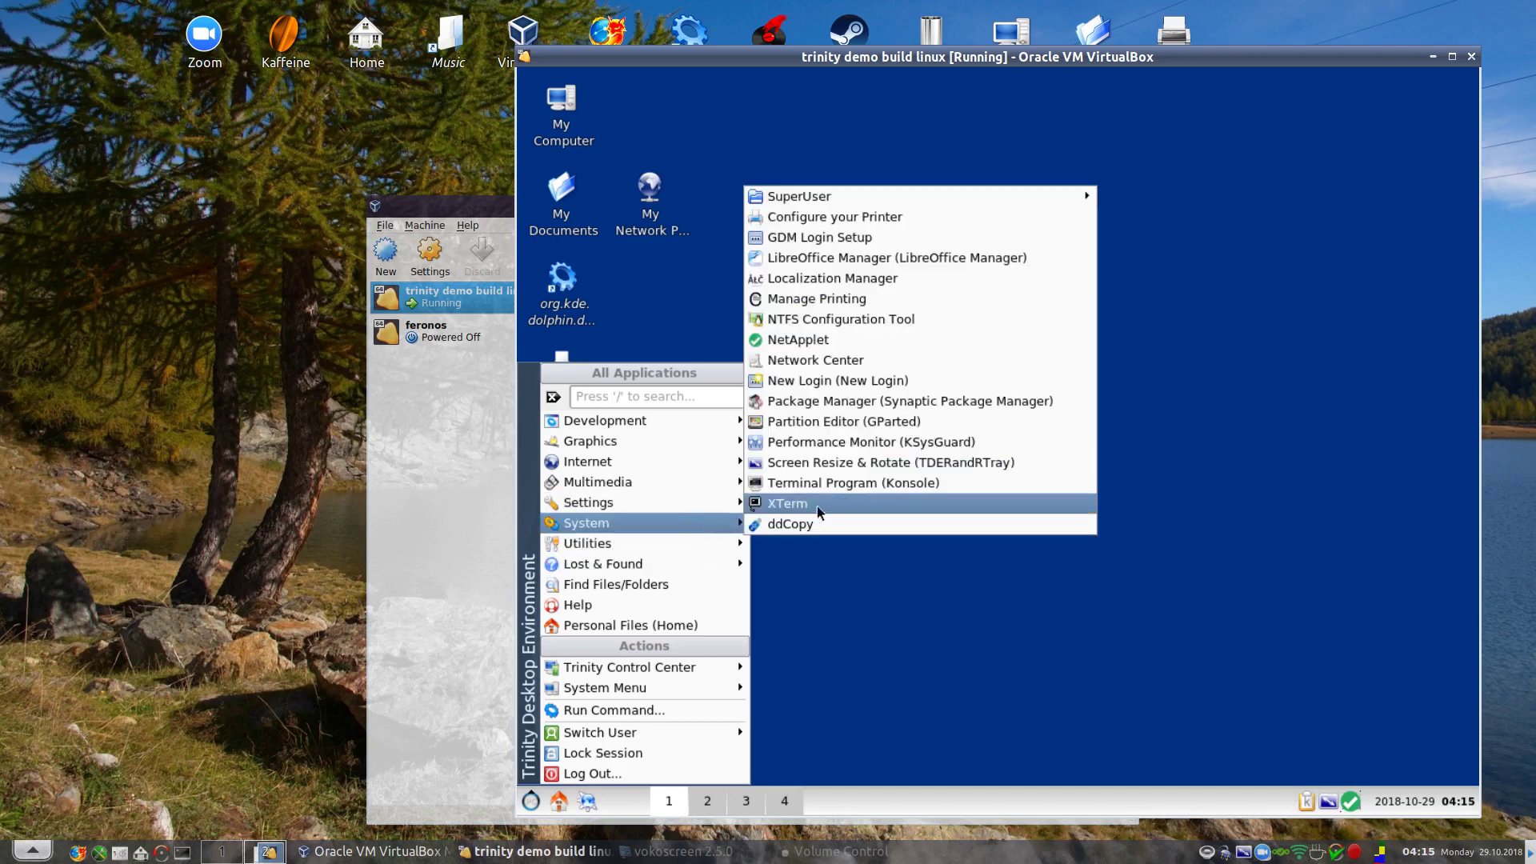
{"action": "left_click_drag", "start_coordinate": [804, 401], "coordinate": [622, 798]}
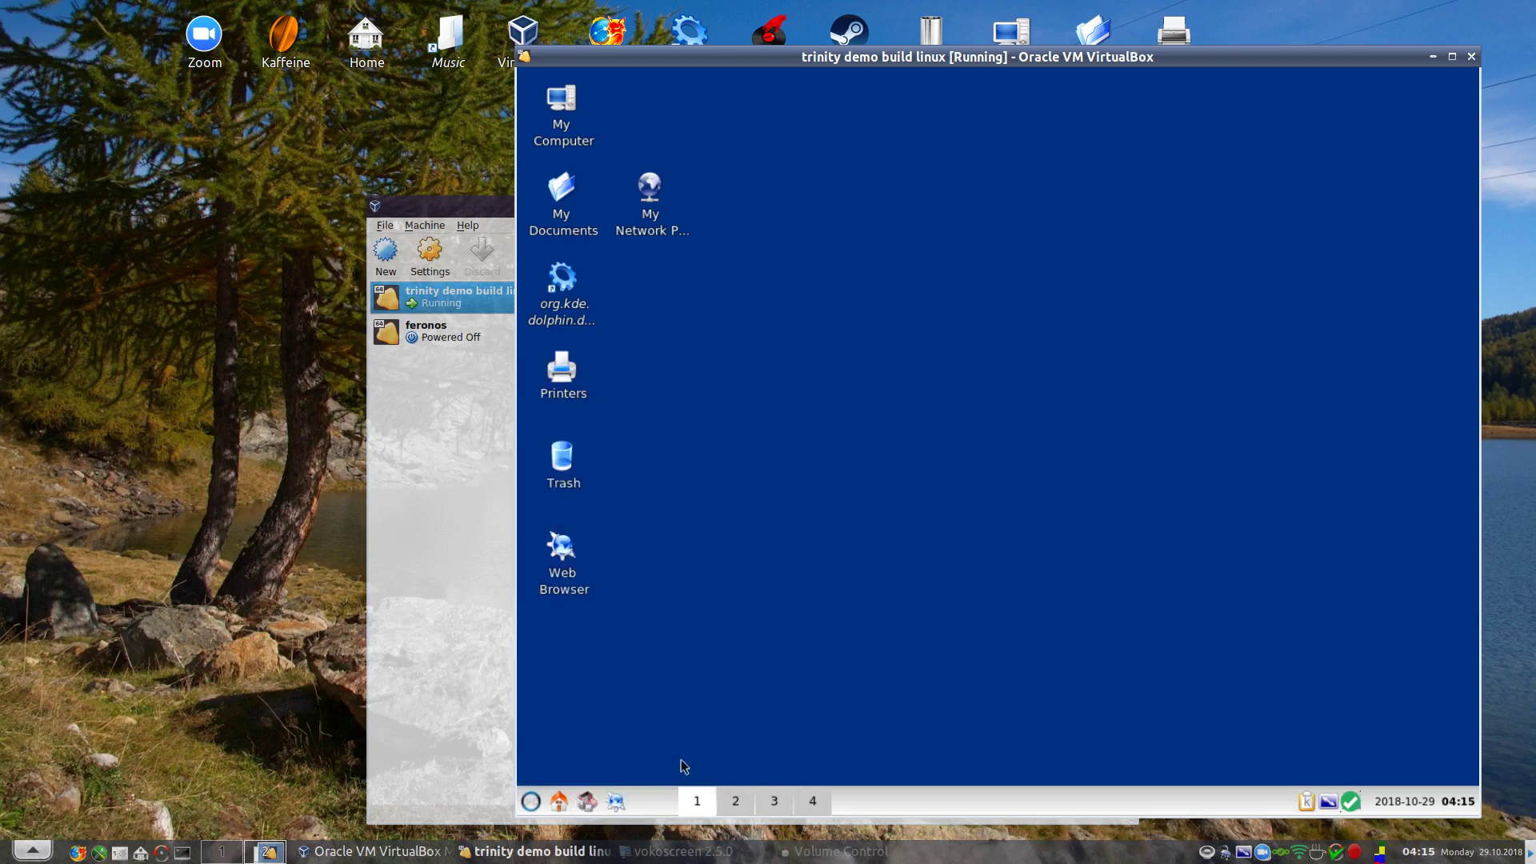
- Launch Synaptic from the panel and search for 'openbox' packages
{"action": "left_click", "coordinate": [588, 802]}
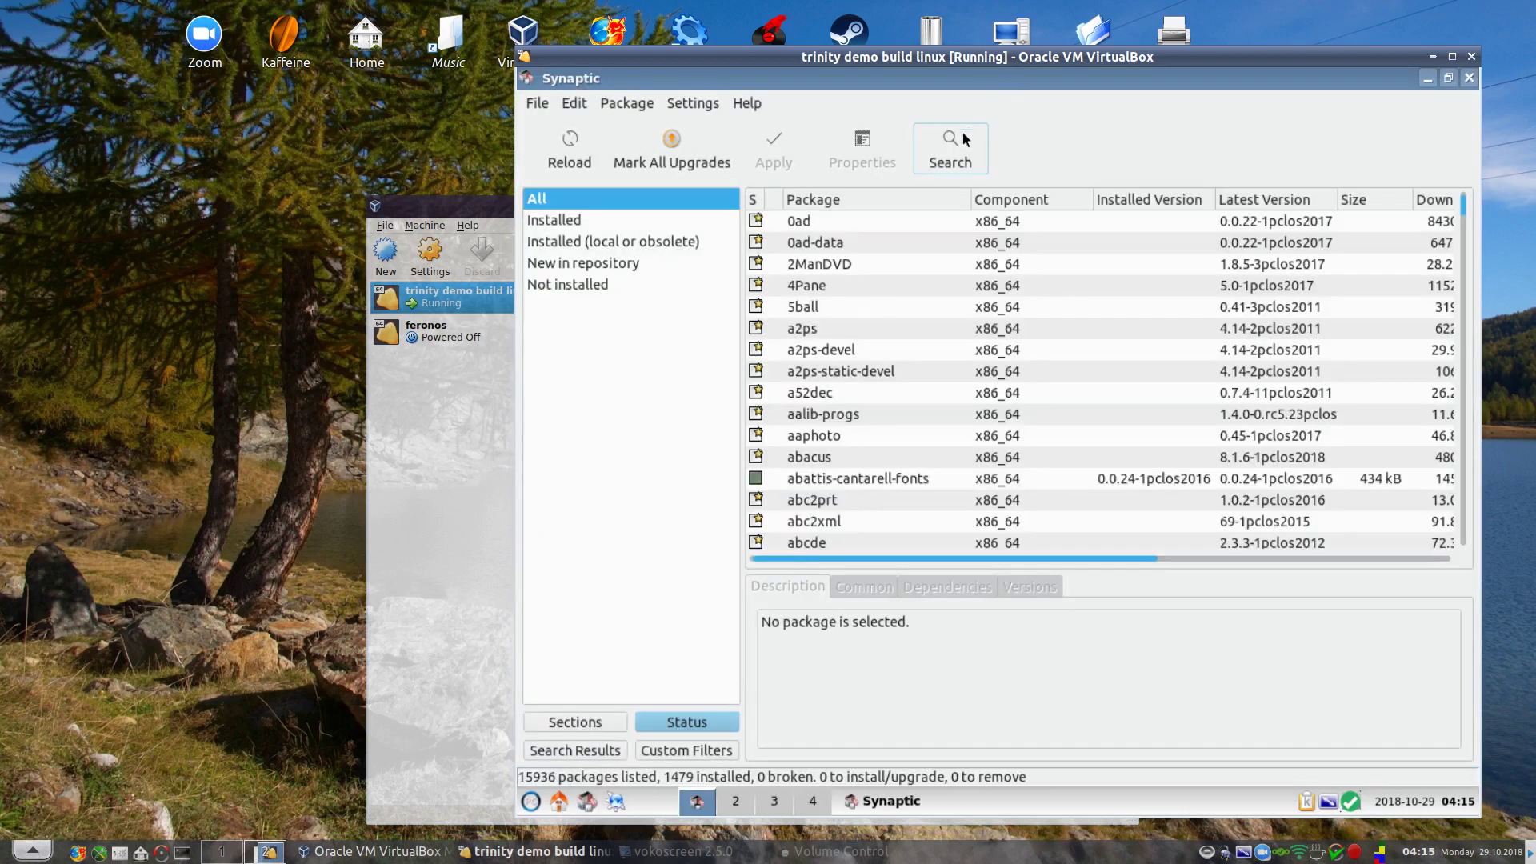
{"action": "left_click", "coordinate": [952, 148]}
{"action": "type", "text": "openbox"}
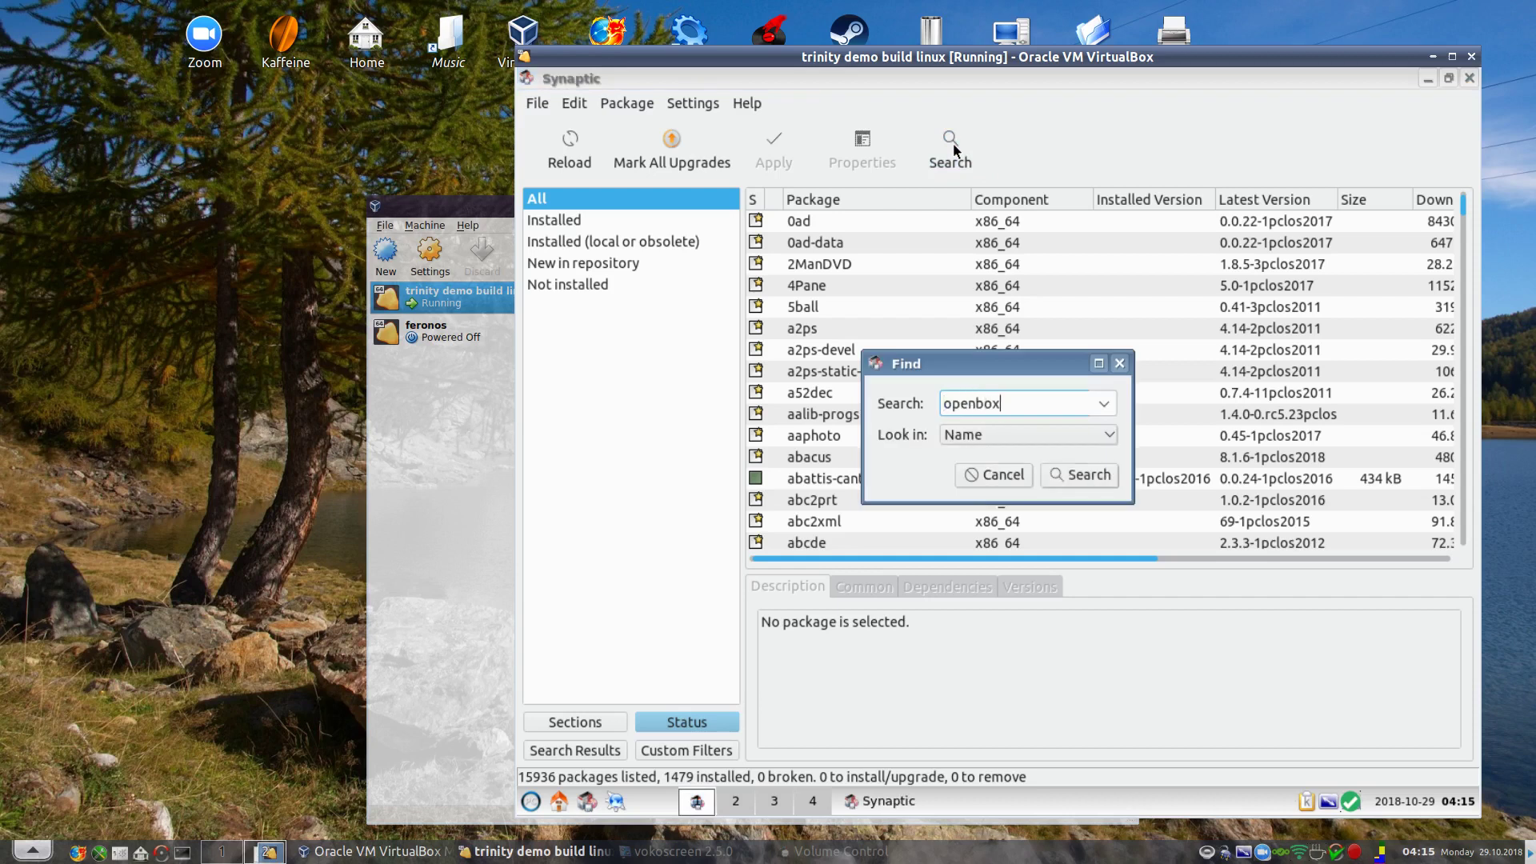
{"action": "key", "text": "Return"}
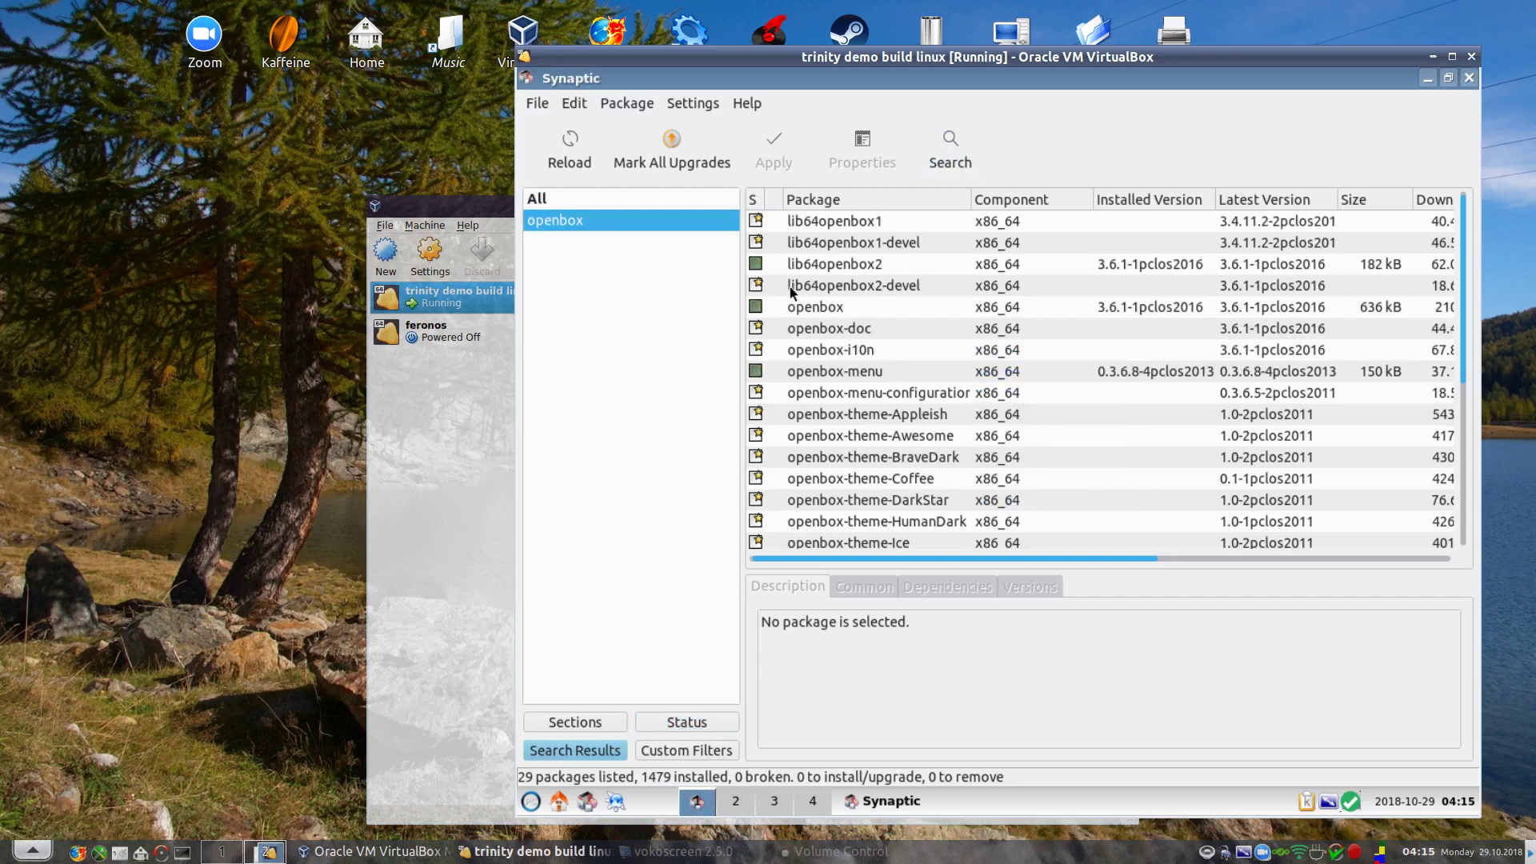
- Mark openbox, lib64openbox2 and openbox-menu for complete removal and apply, freeing 968 kB
{"action": "left_click", "coordinate": [755, 312]}
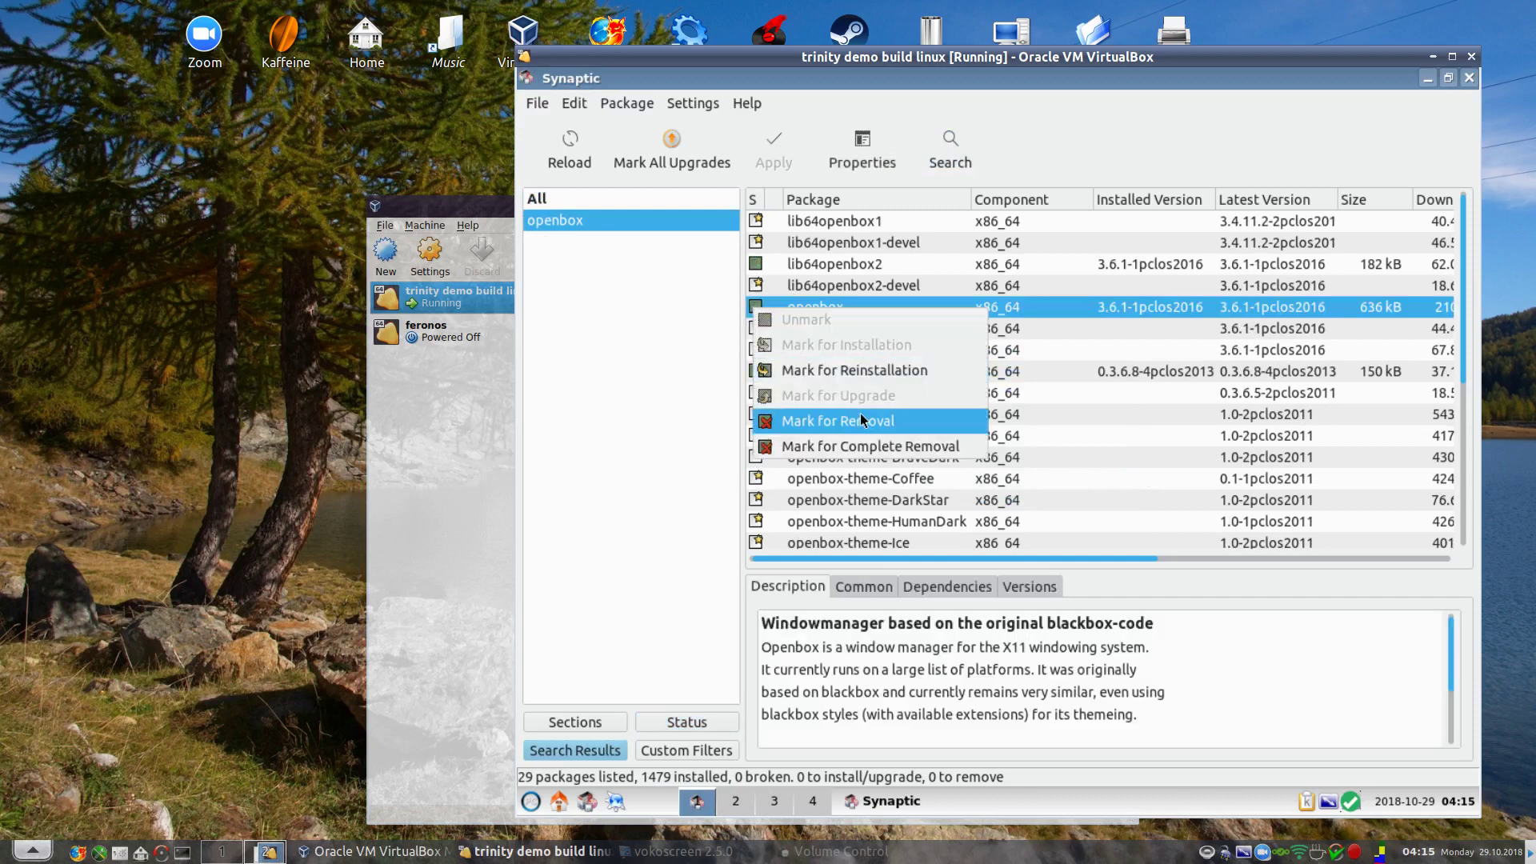
{"action": "left_click", "coordinate": [889, 447]}
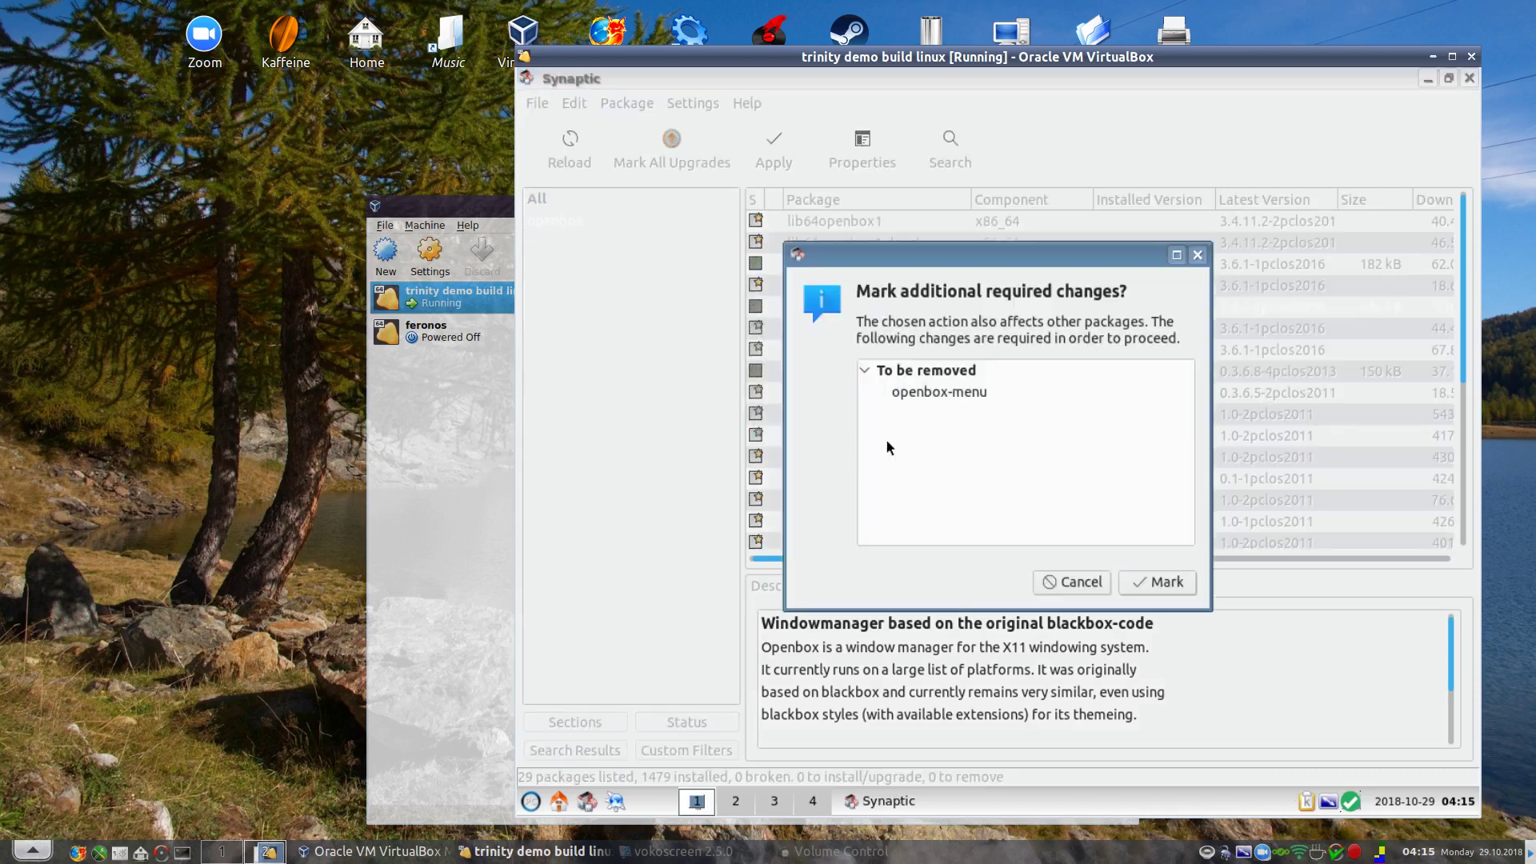
{"action": "left_click", "coordinate": [1157, 582]}
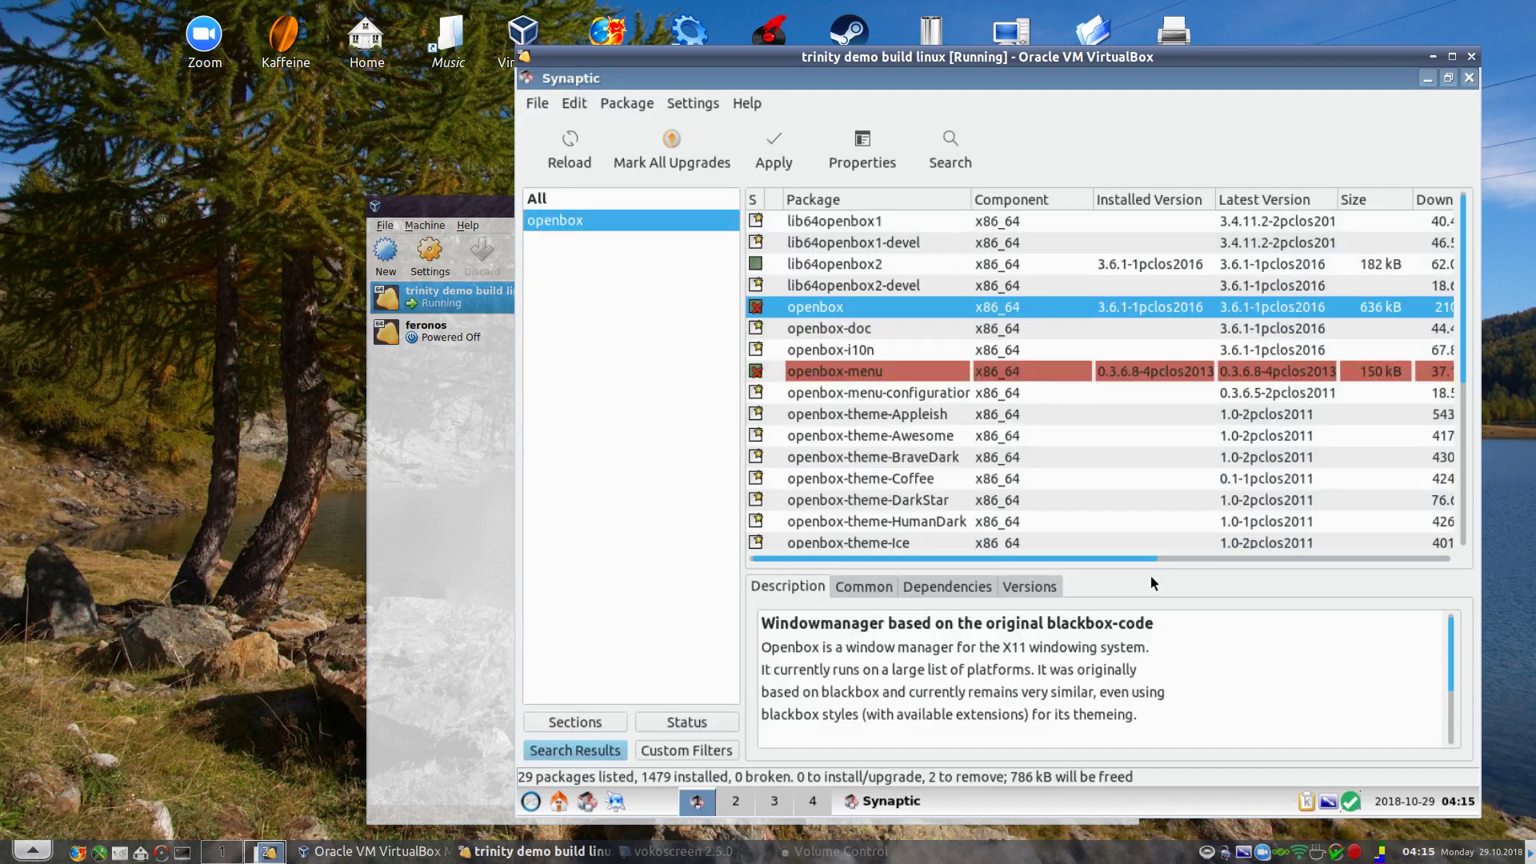
{"action": "left_click", "coordinate": [756, 264]}
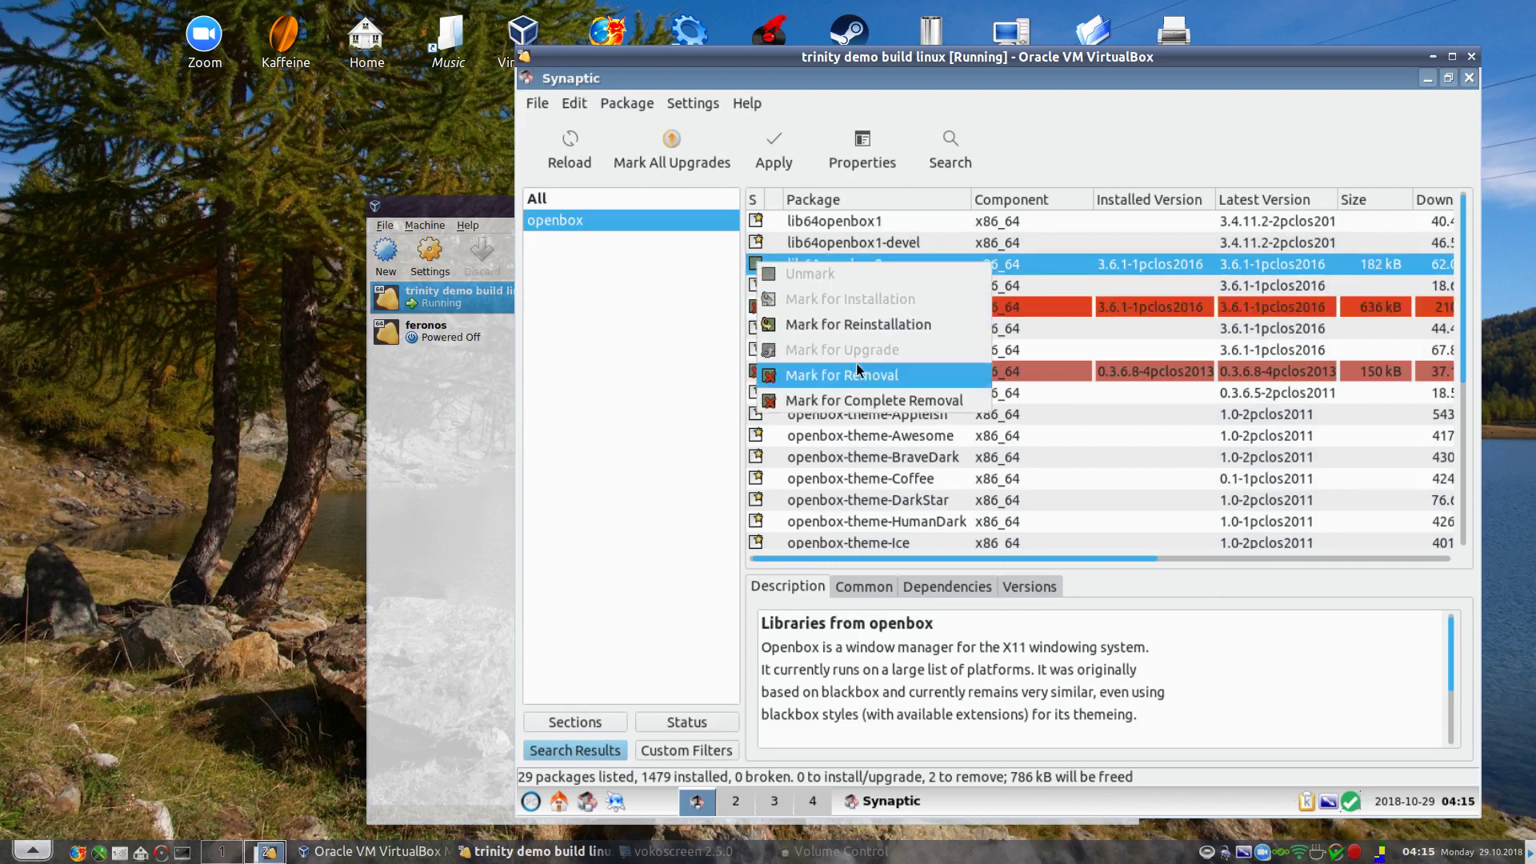
{"action": "left_click", "coordinate": [877, 400]}
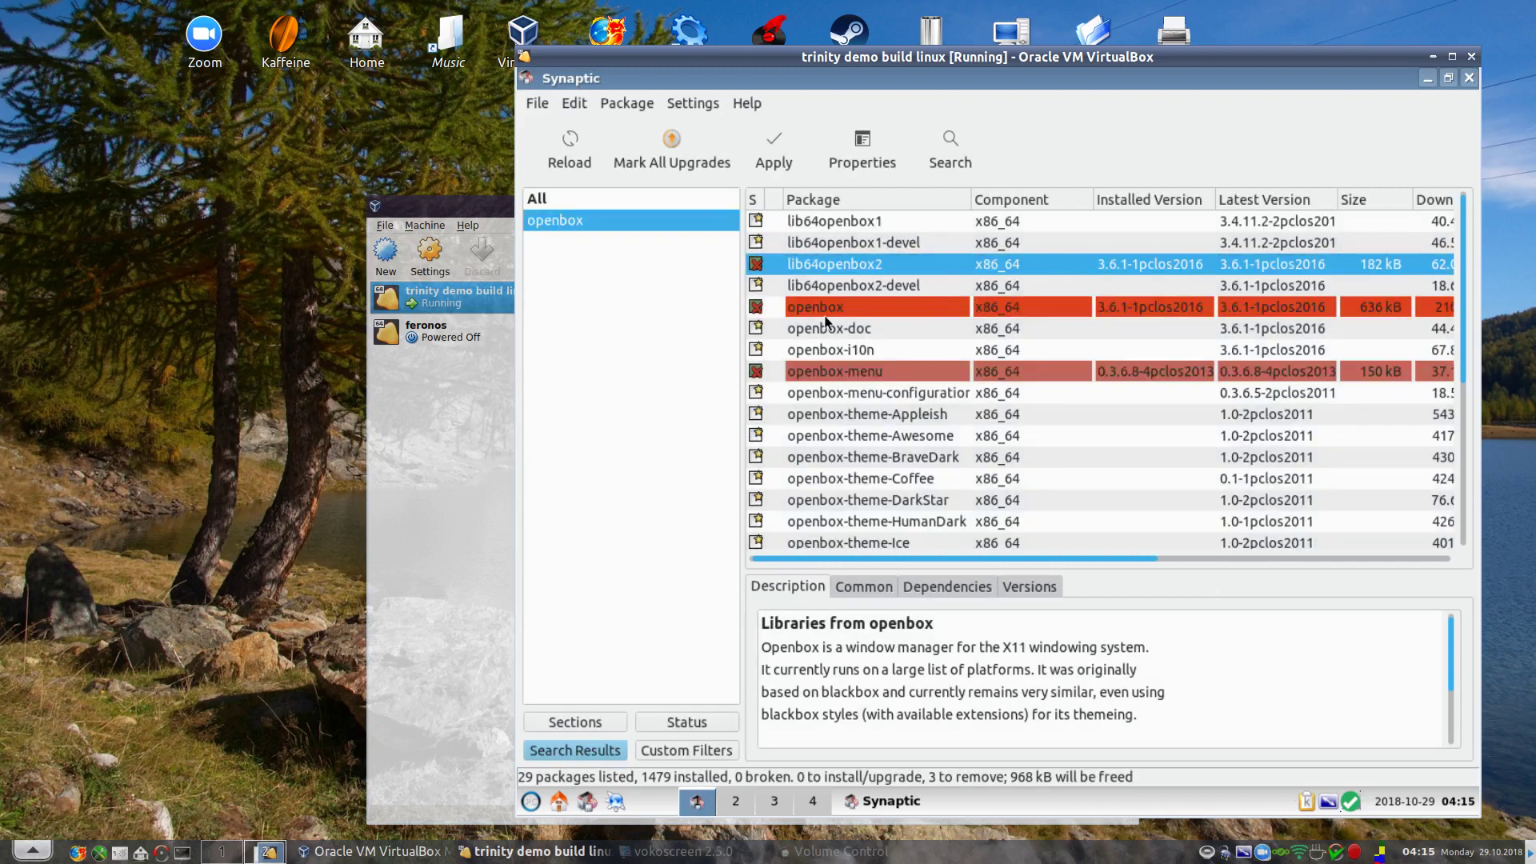
{"action": "left_click", "coordinate": [757, 371]}
{"action": "left_click", "coordinate": [896, 509]}
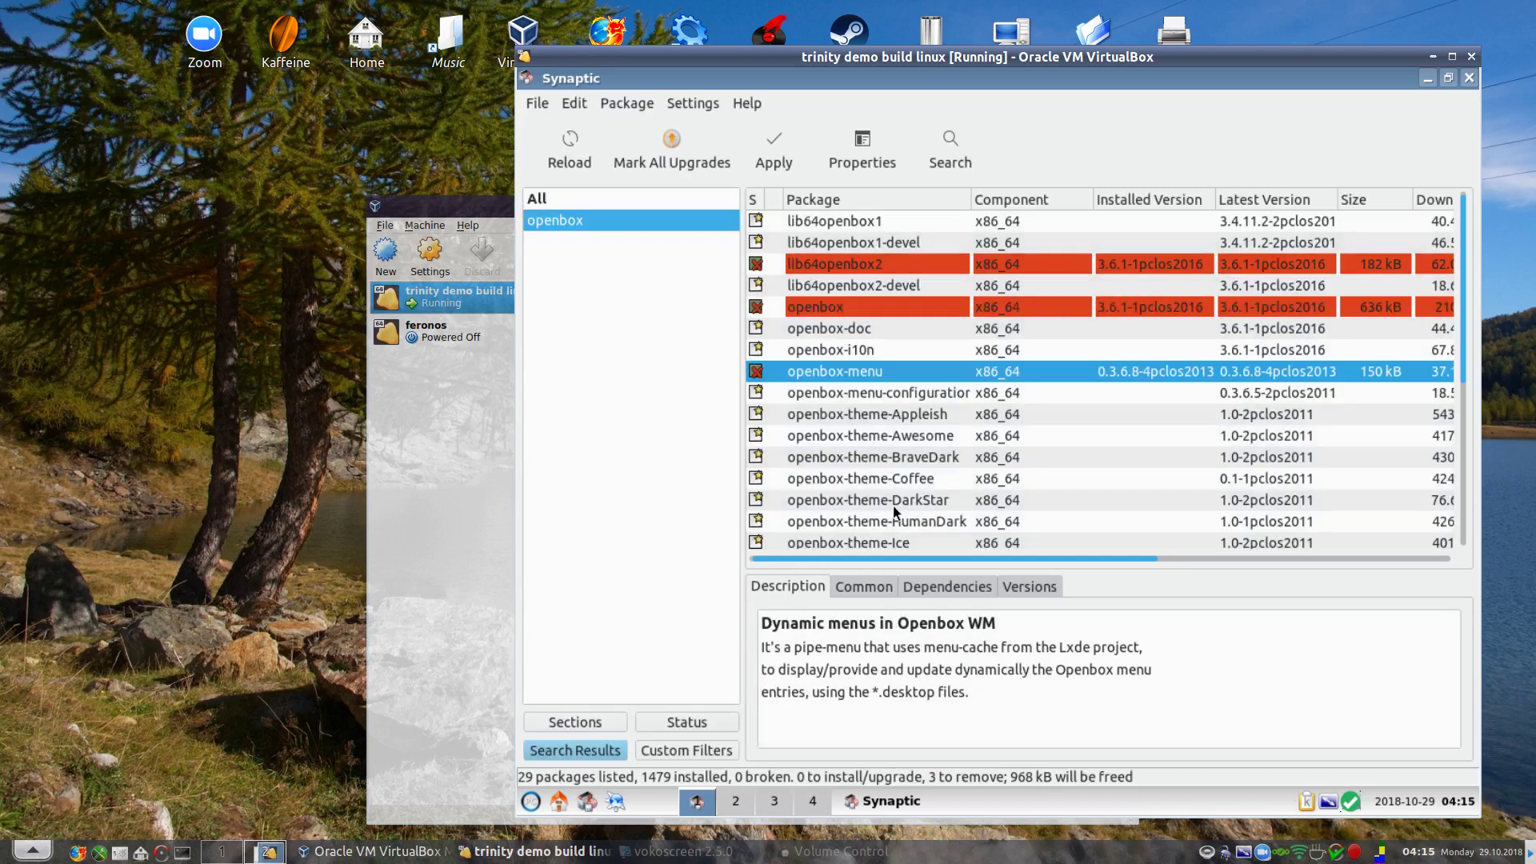
{"action": "left_click", "coordinate": [776, 141]}
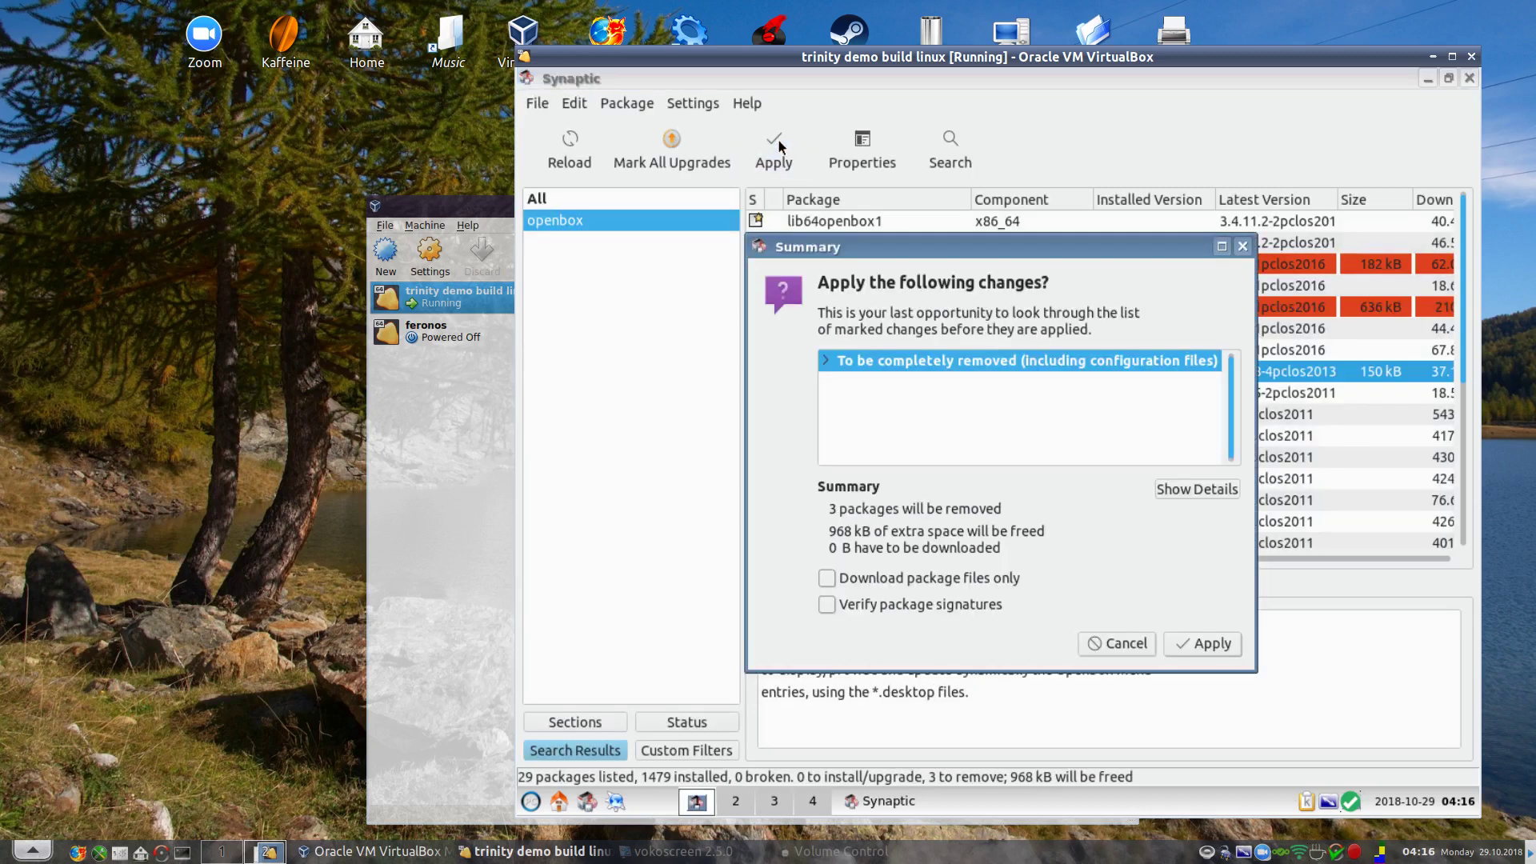
{"action": "left_click", "coordinate": [1198, 644]}
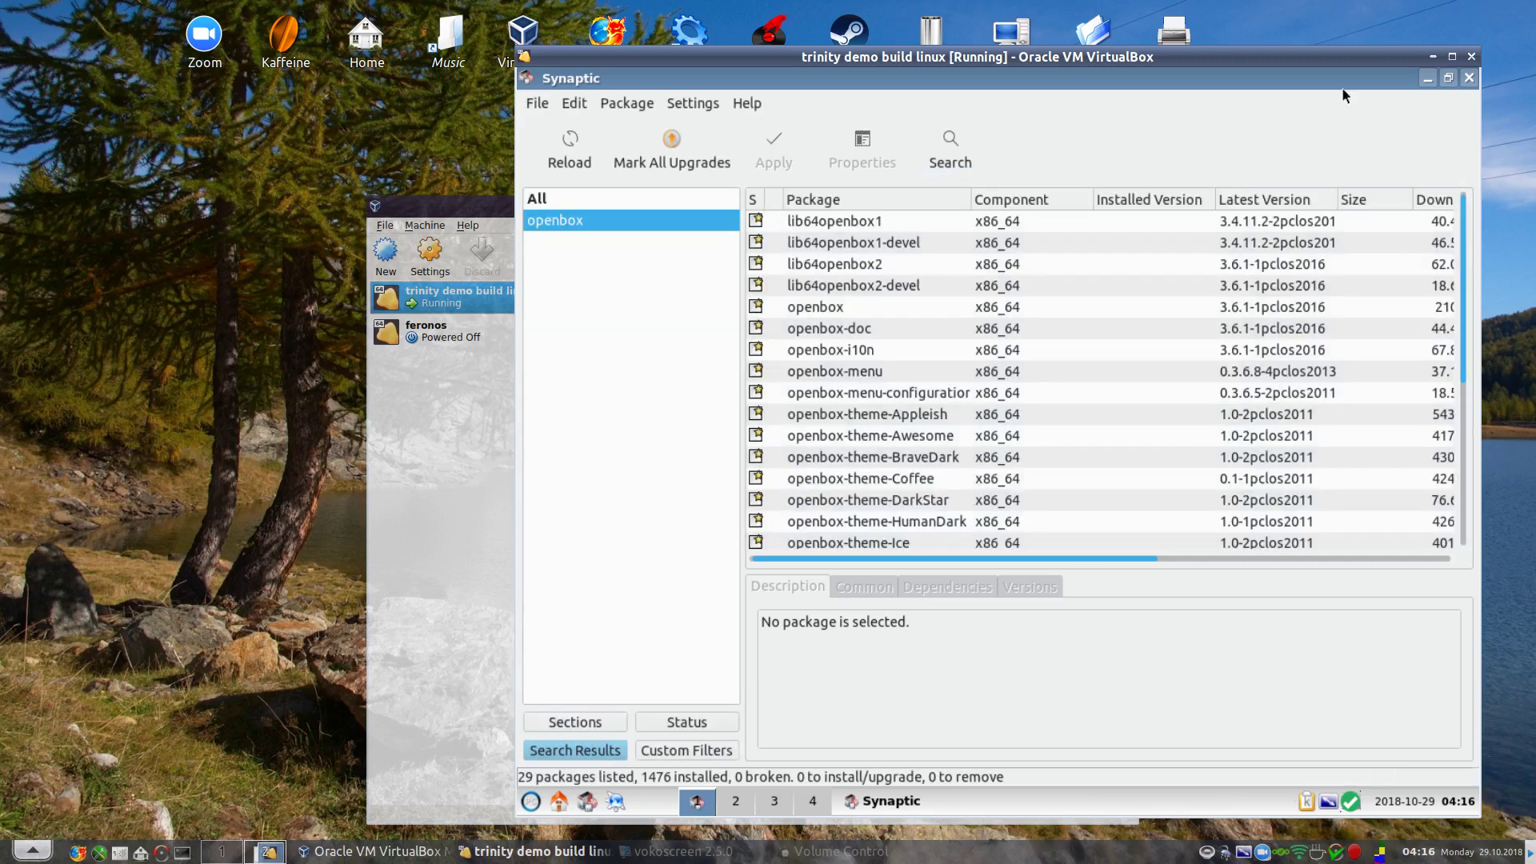
- Close Synaptic and choose Log Out "root" from the desktop context menu
{"action": "left_click", "coordinate": [1470, 78]}
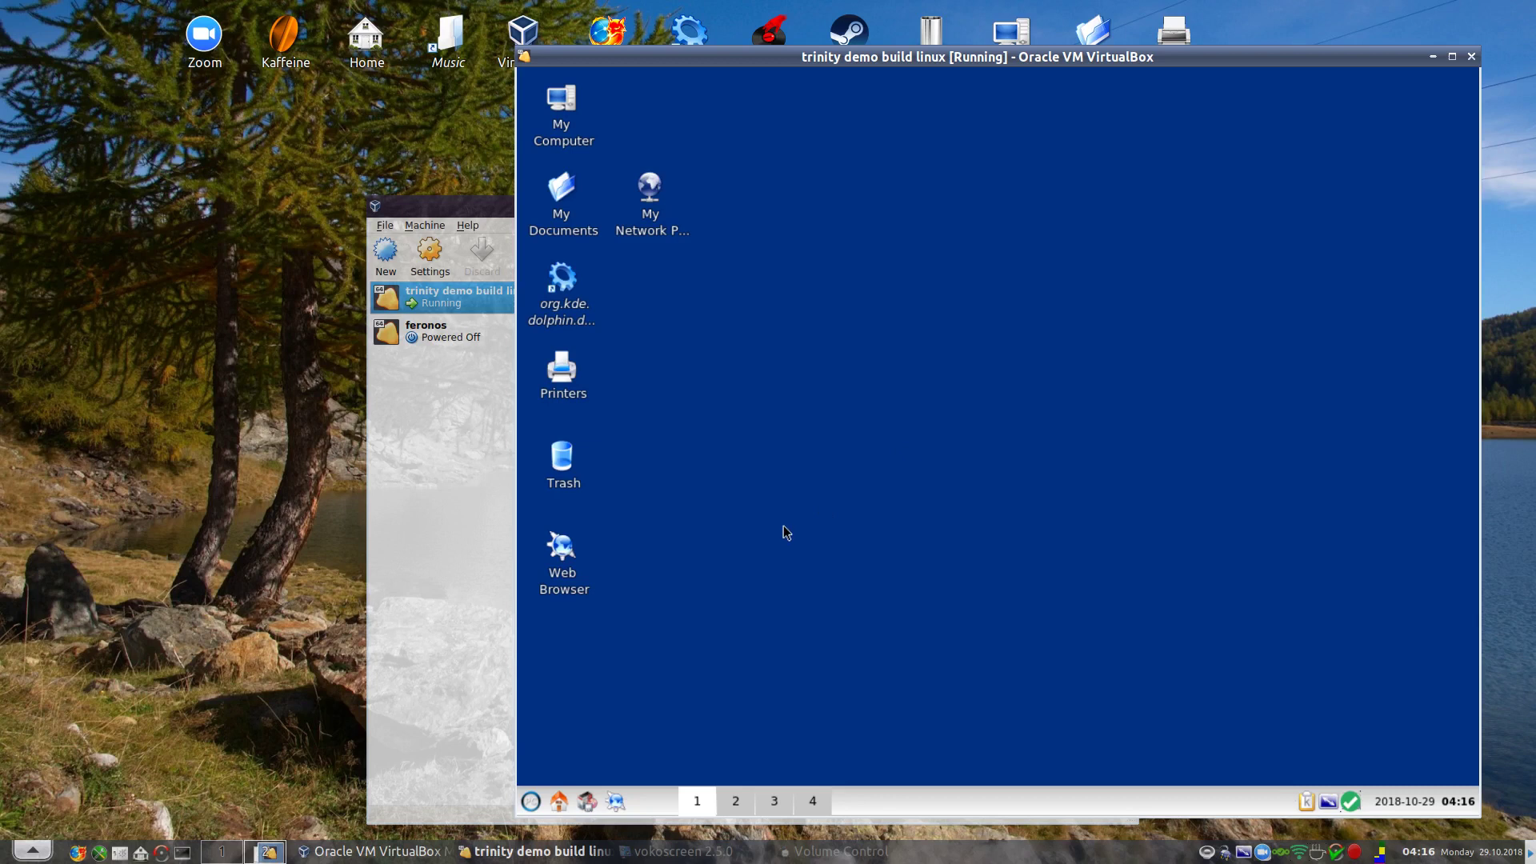
{"action": "left_click", "coordinate": [530, 801]}
{"action": "left_click", "coordinate": [530, 801]}
{"action": "left_click", "coordinate": [529, 801]}
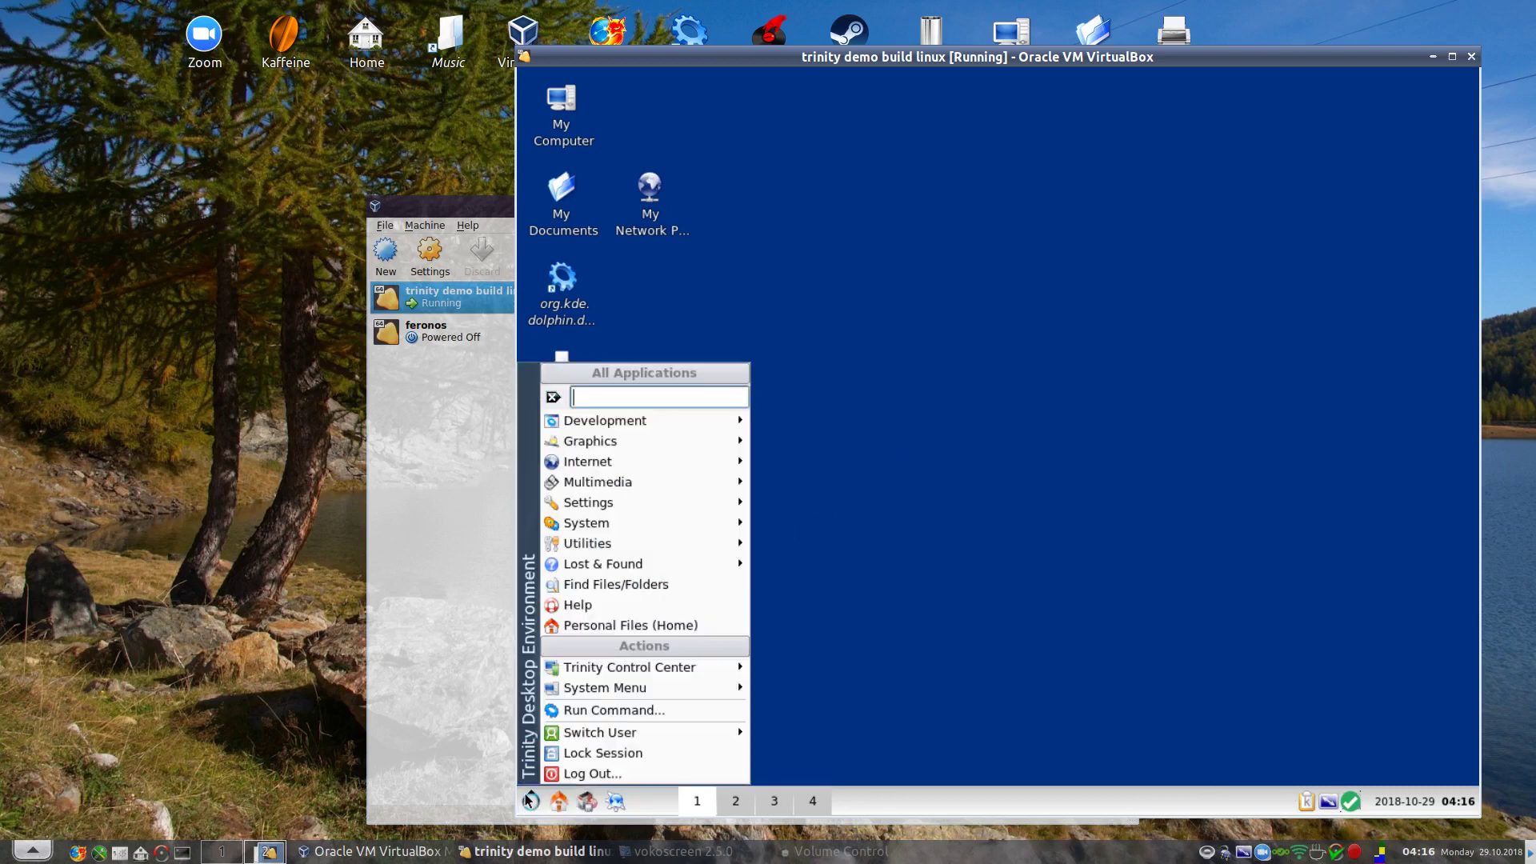
{"action": "left_click", "coordinate": [584, 773]}
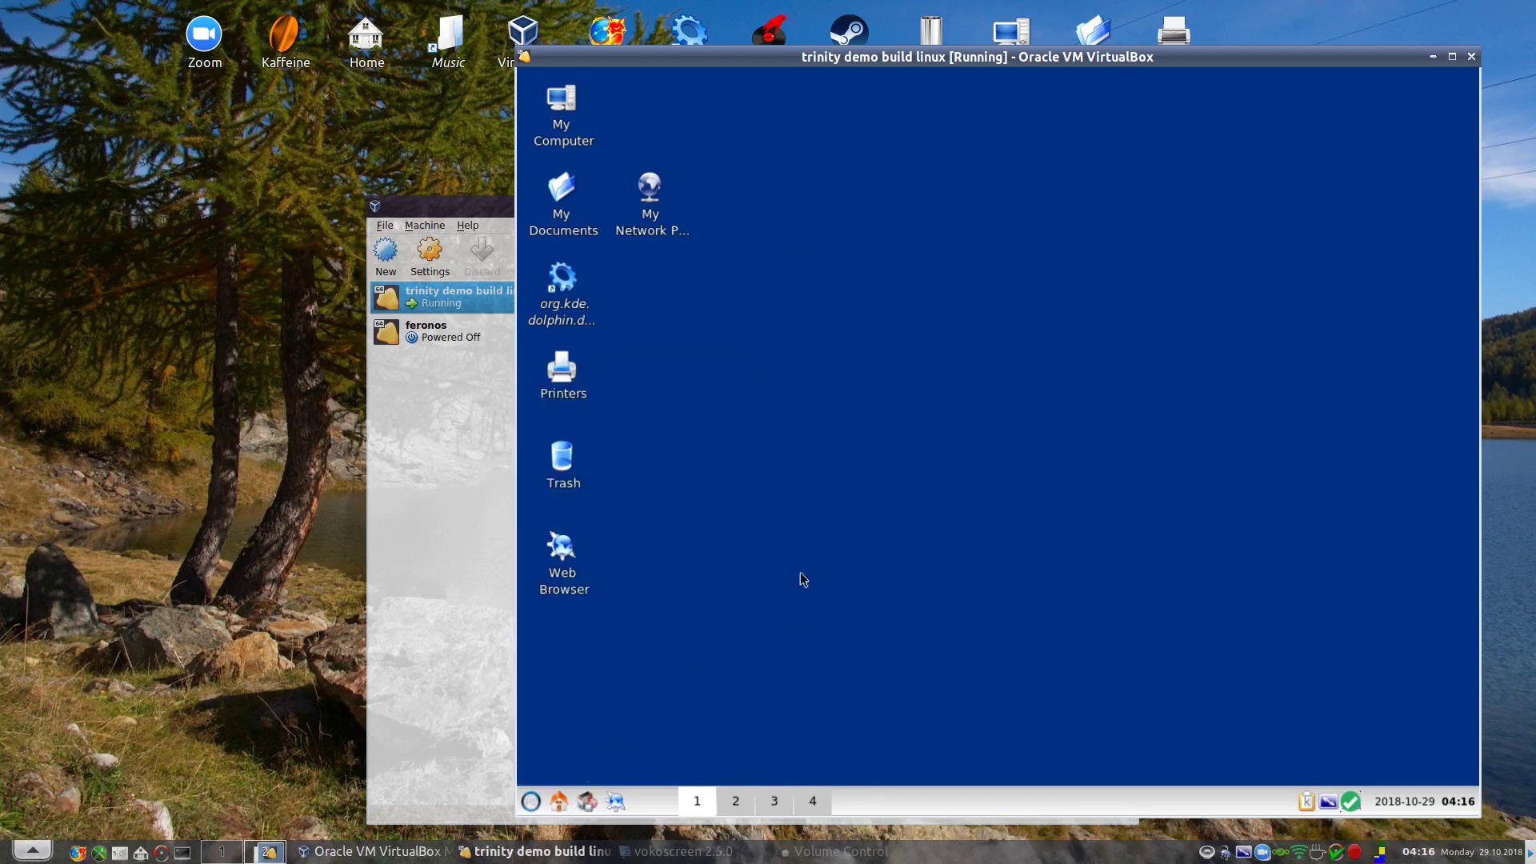
{"action": "right_click", "coordinate": [1002, 364]}
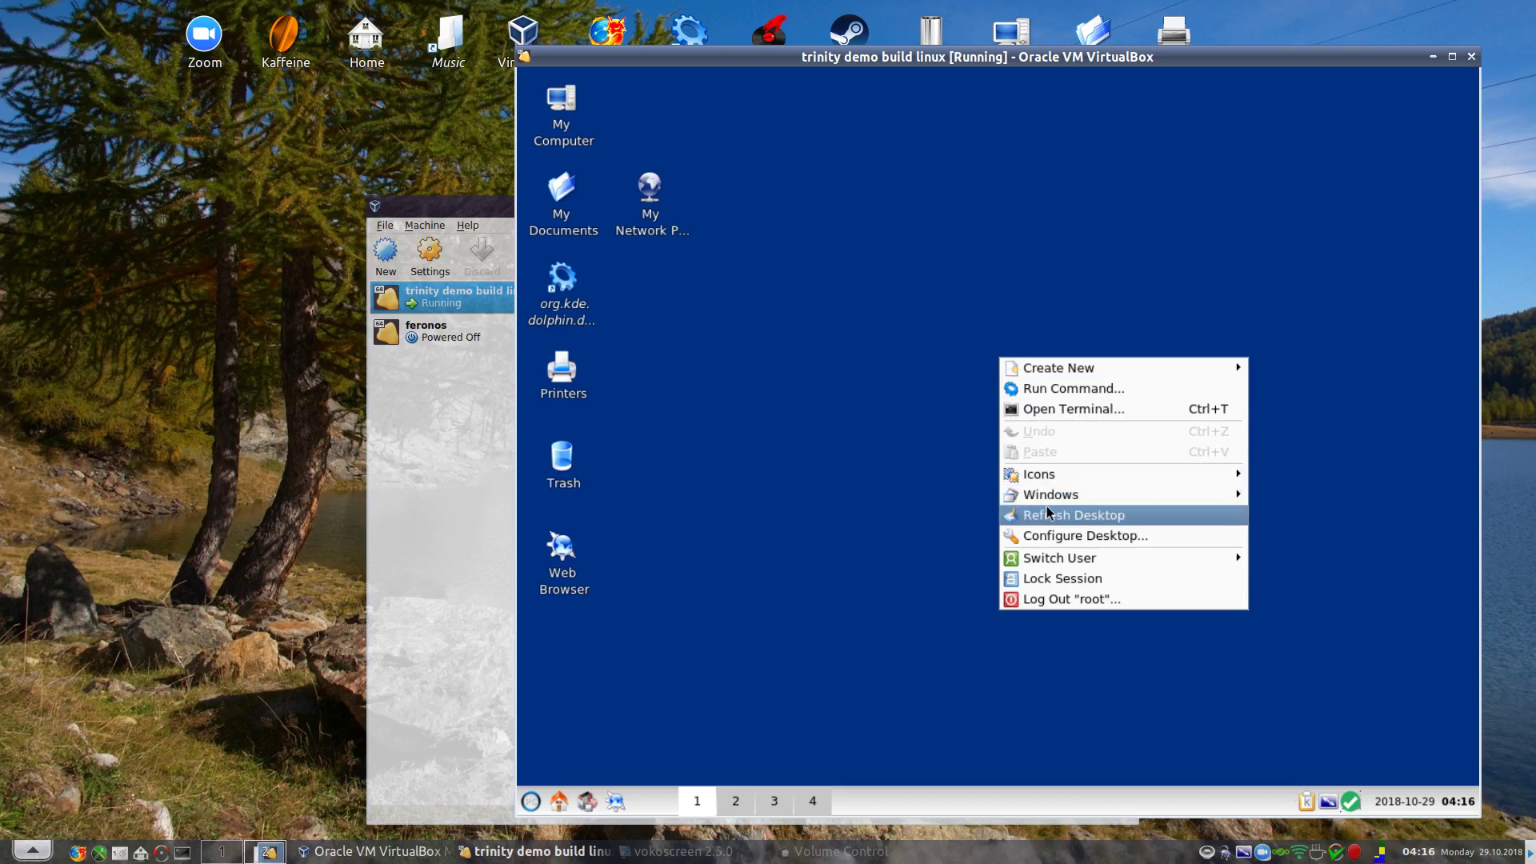
{"action": "mouse_move", "coordinate": [1036, 481]}
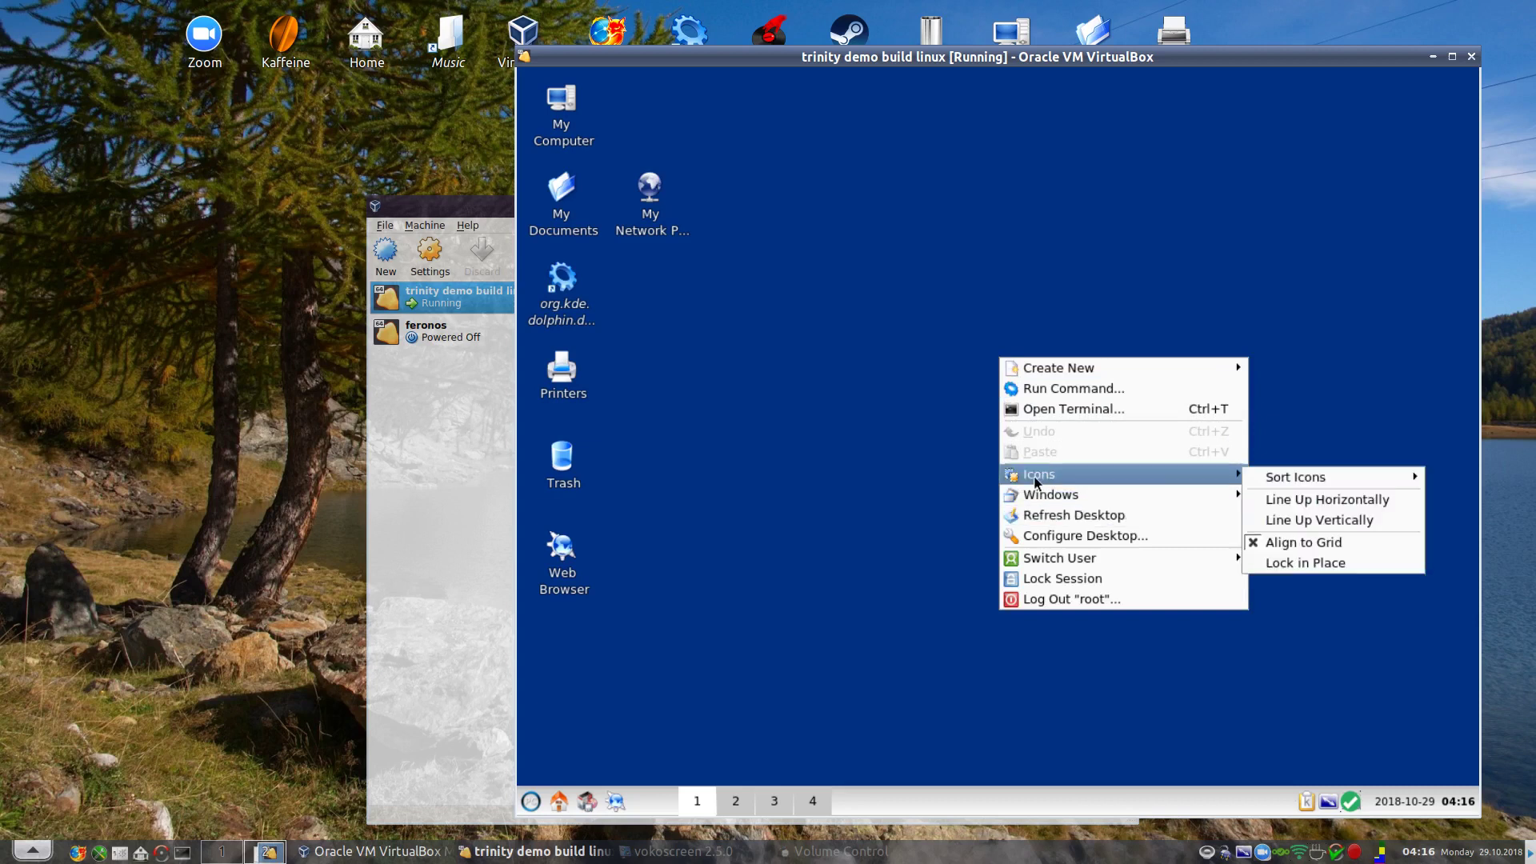
{"action": "left_click", "coordinate": [1044, 602]}
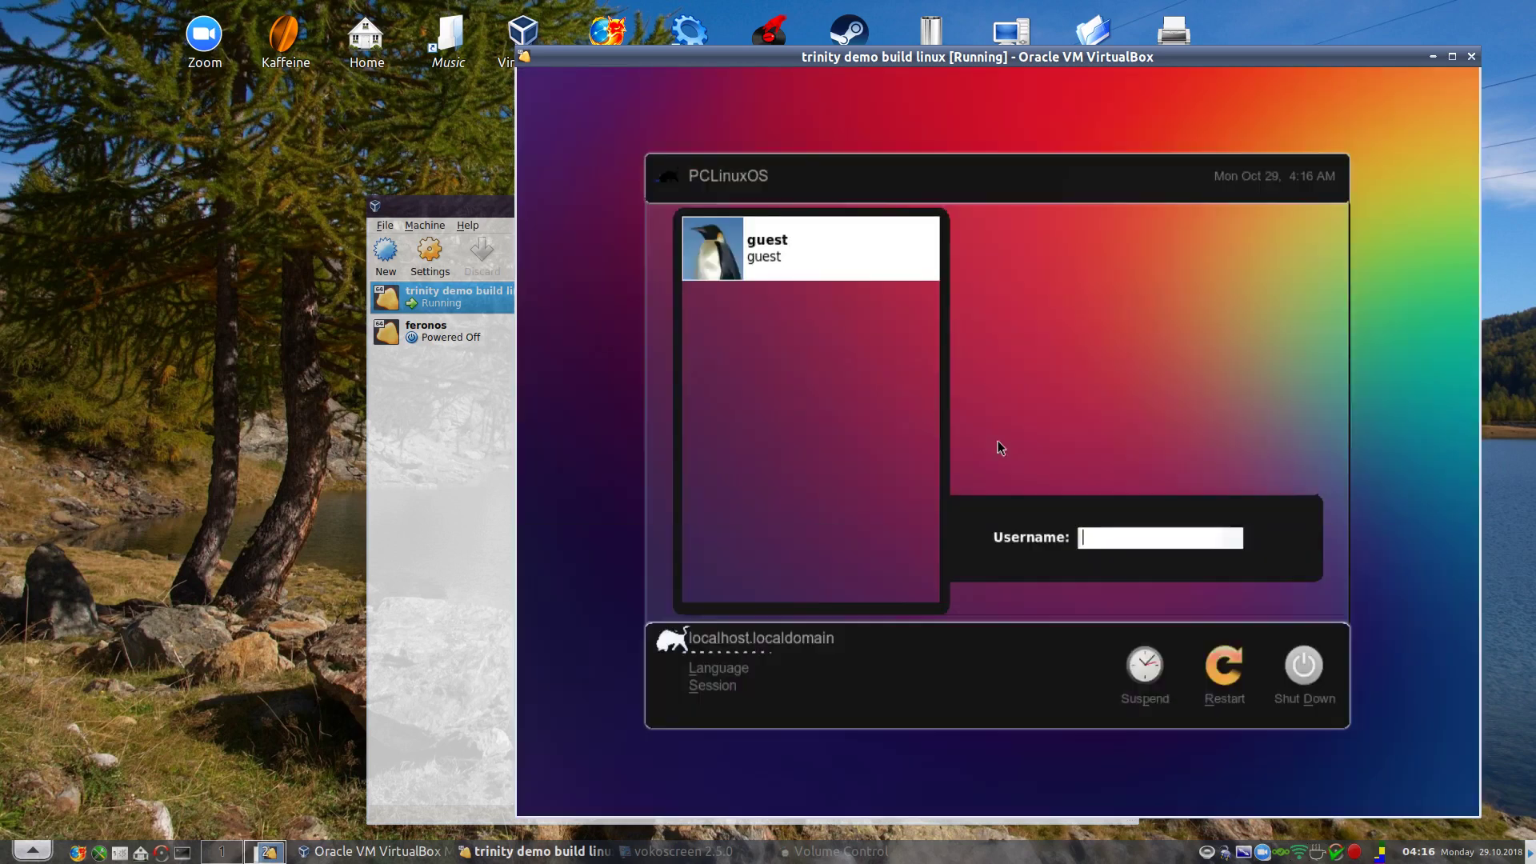
- Select the guest account and switch its session type to 2. TDE
{"action": "left_click", "coordinate": [828, 238]}
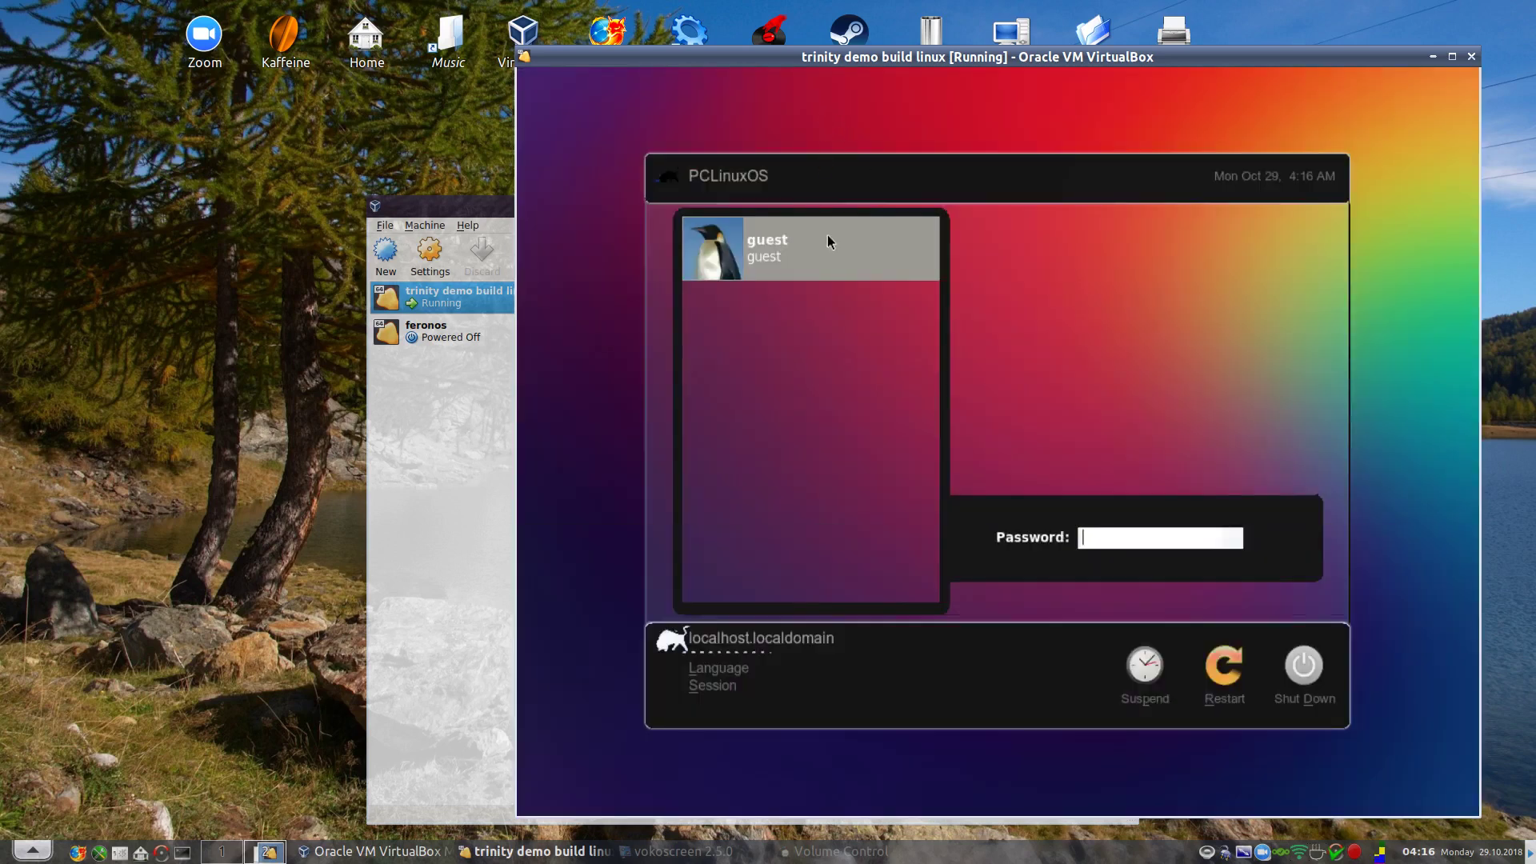
{"action": "left_click", "coordinate": [707, 686]}
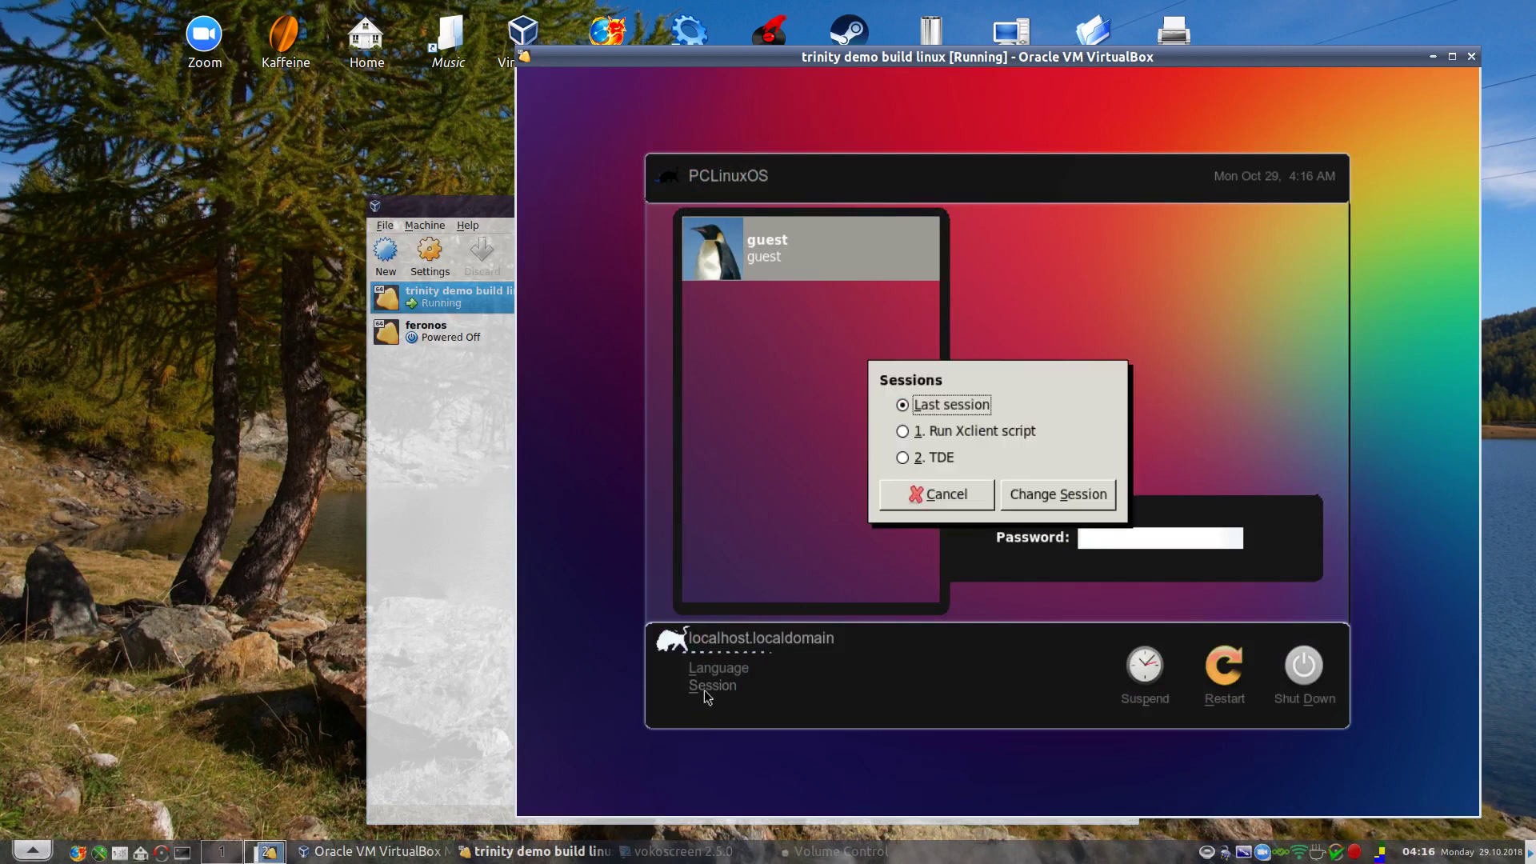
{"action": "left_click", "coordinate": [938, 462]}
{"action": "left_click", "coordinate": [1025, 502]}
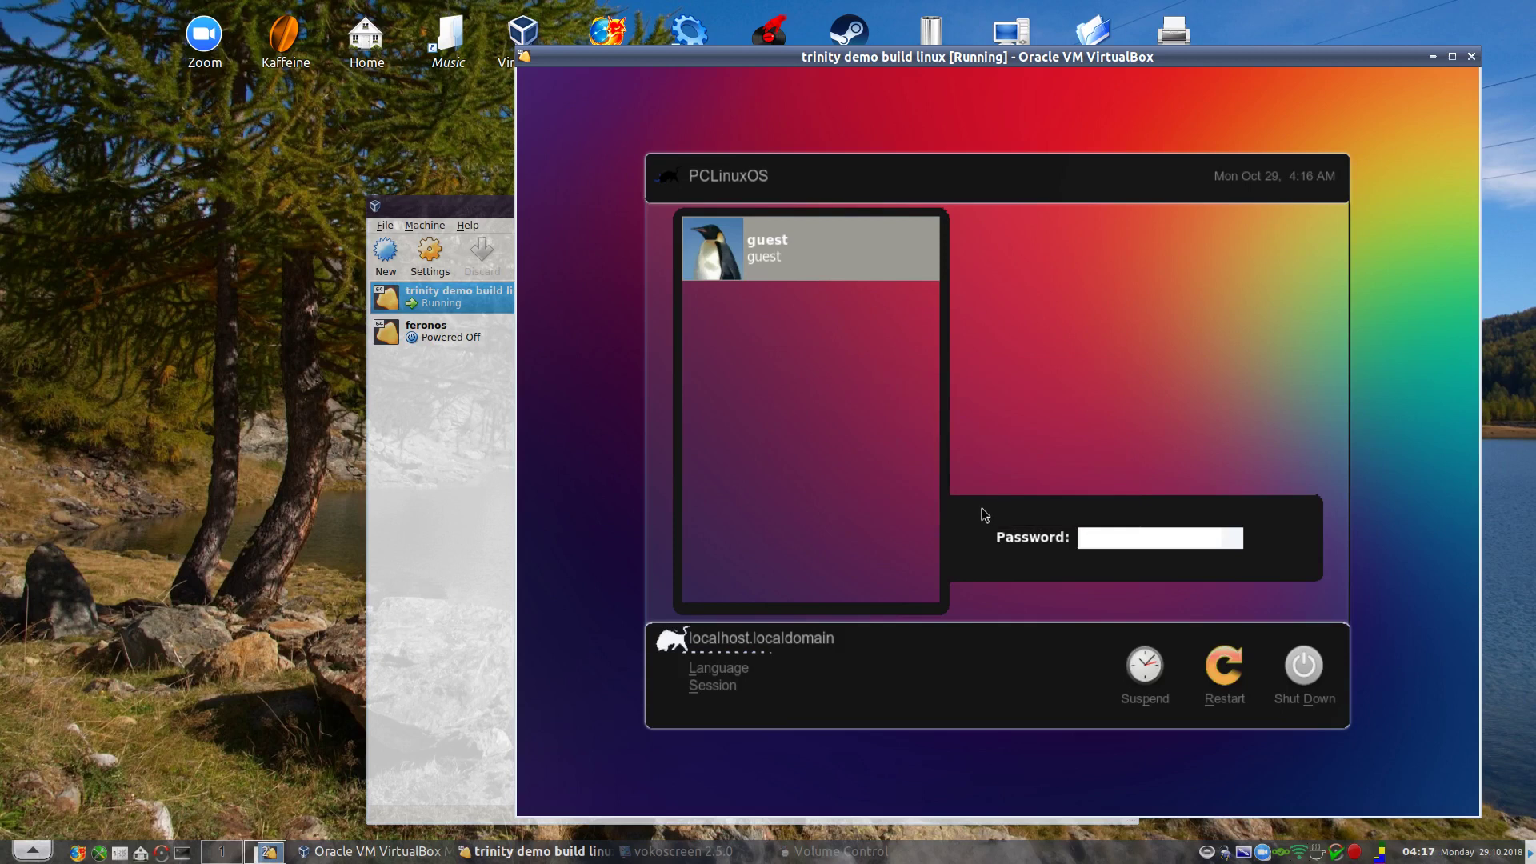
- Log in with the guest password and make TDE the default session
{"action": "left_click", "coordinate": [1085, 536]}
{"action": "type", "text": "•••••"}
{"action": "key", "text": "Return"}
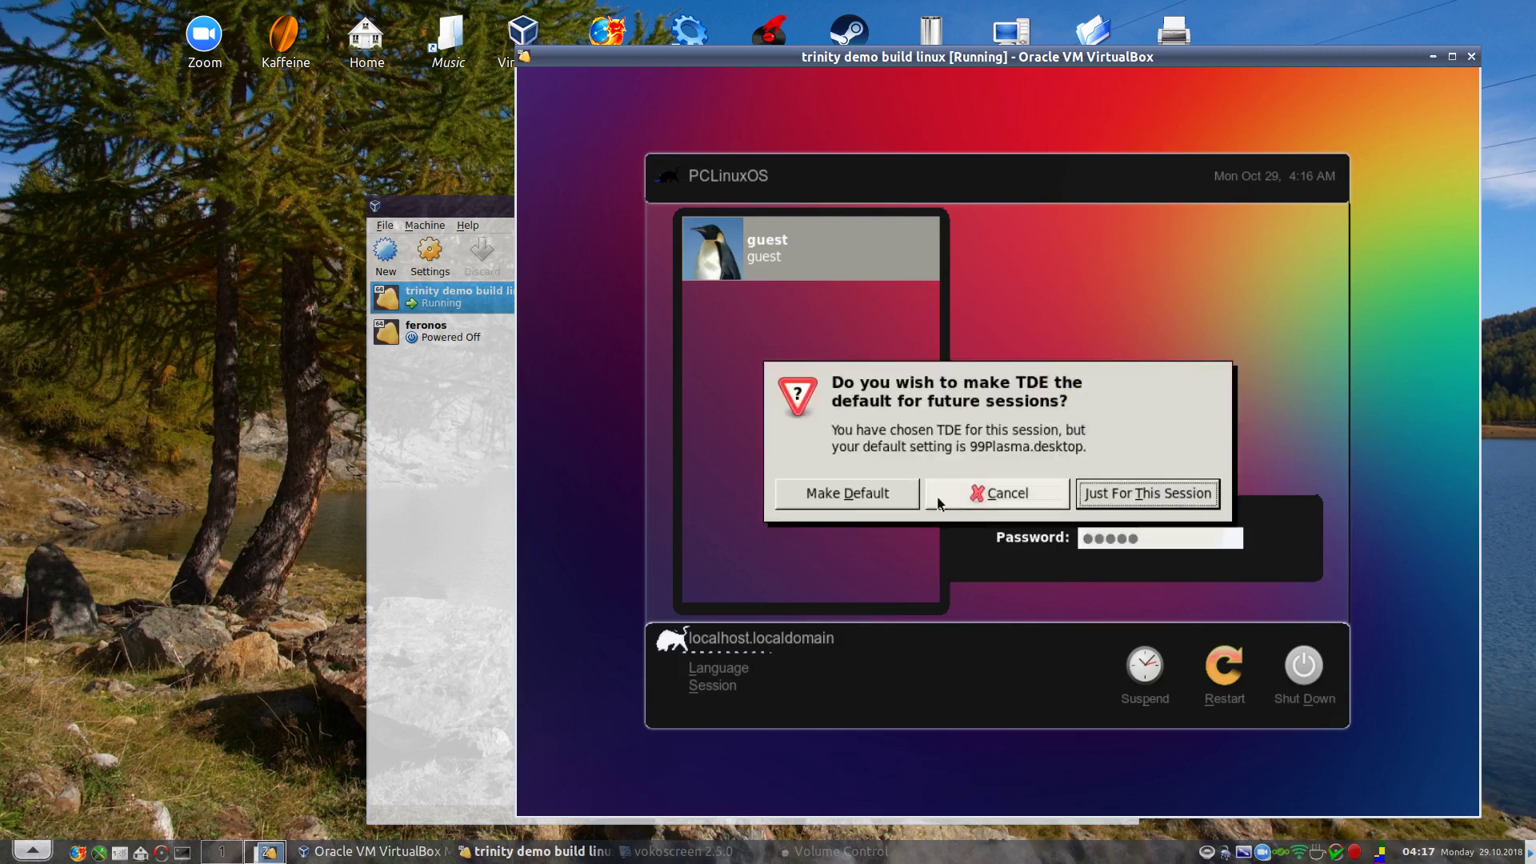
{"action": "left_click", "coordinate": [866, 501]}
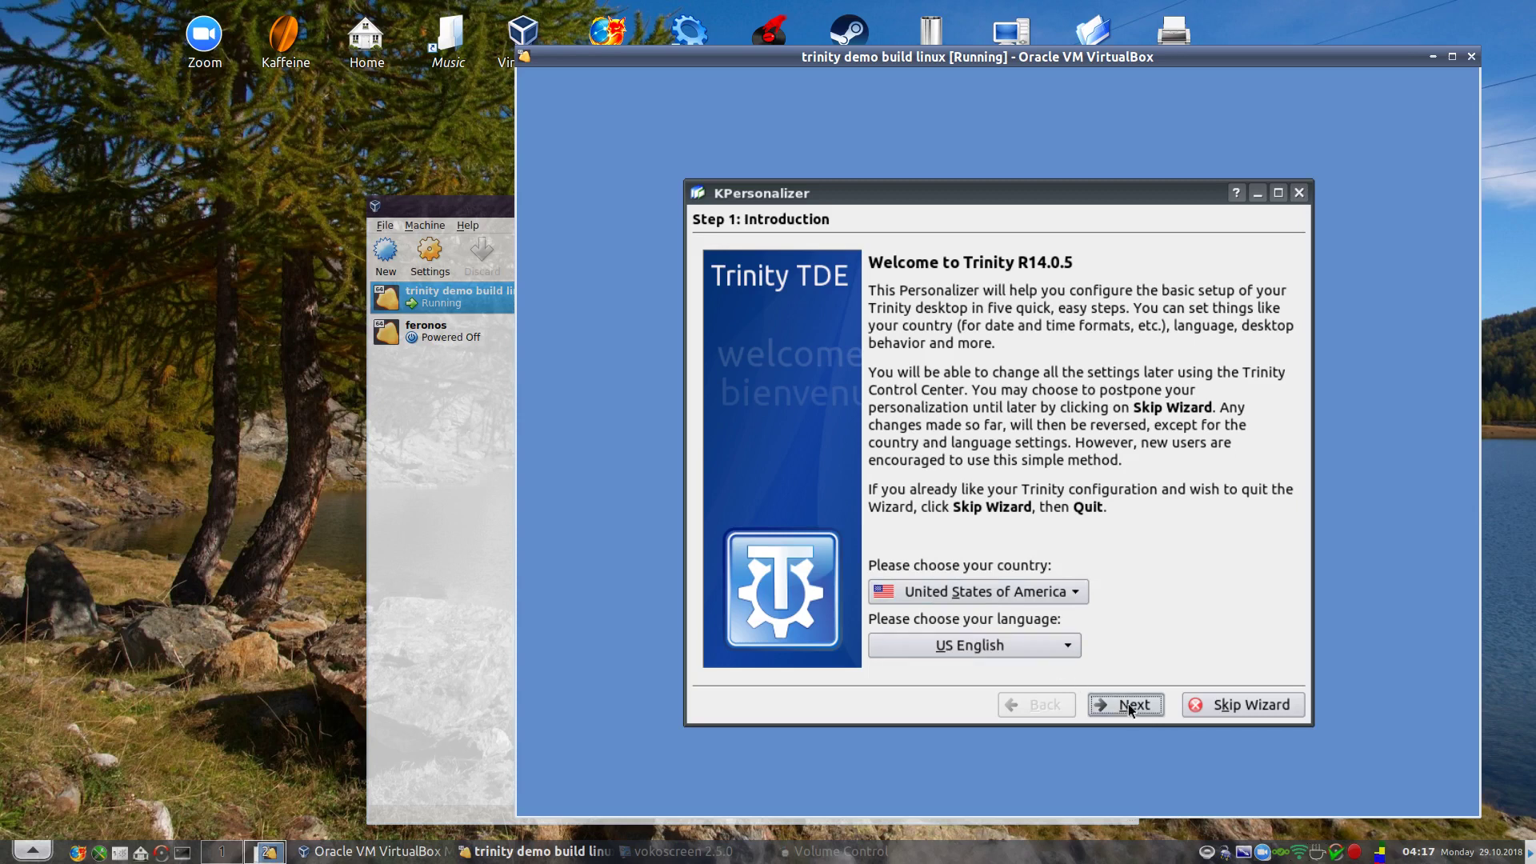
- Skip and quit KPersonalizer, close Useful Tips, and close the R14.0.5 Release Notes
{"action": "left_click", "coordinate": [1222, 706]}
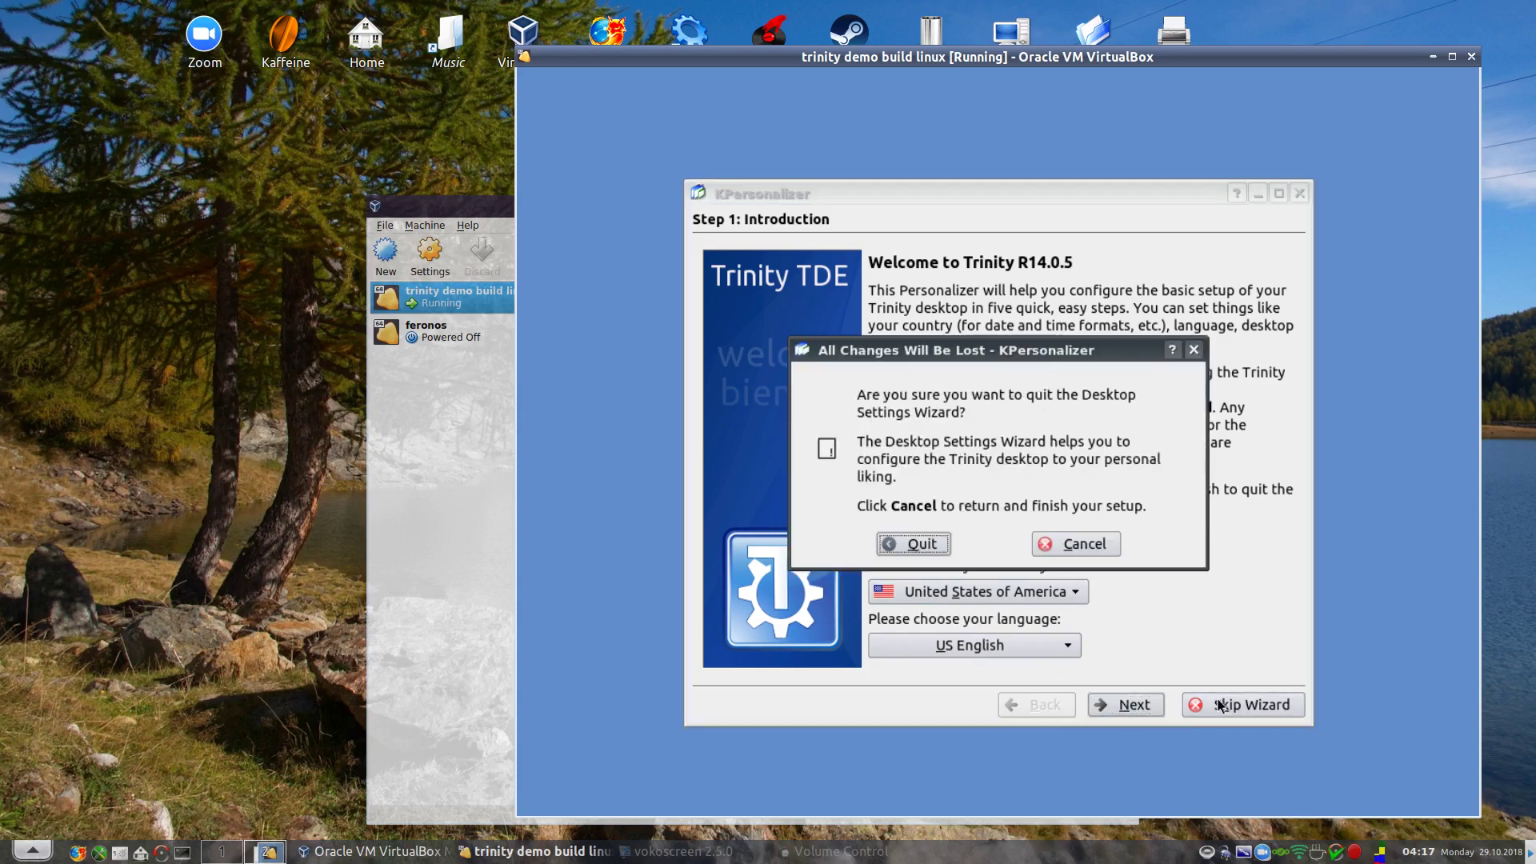
{"action": "left_click", "coordinate": [917, 545]}
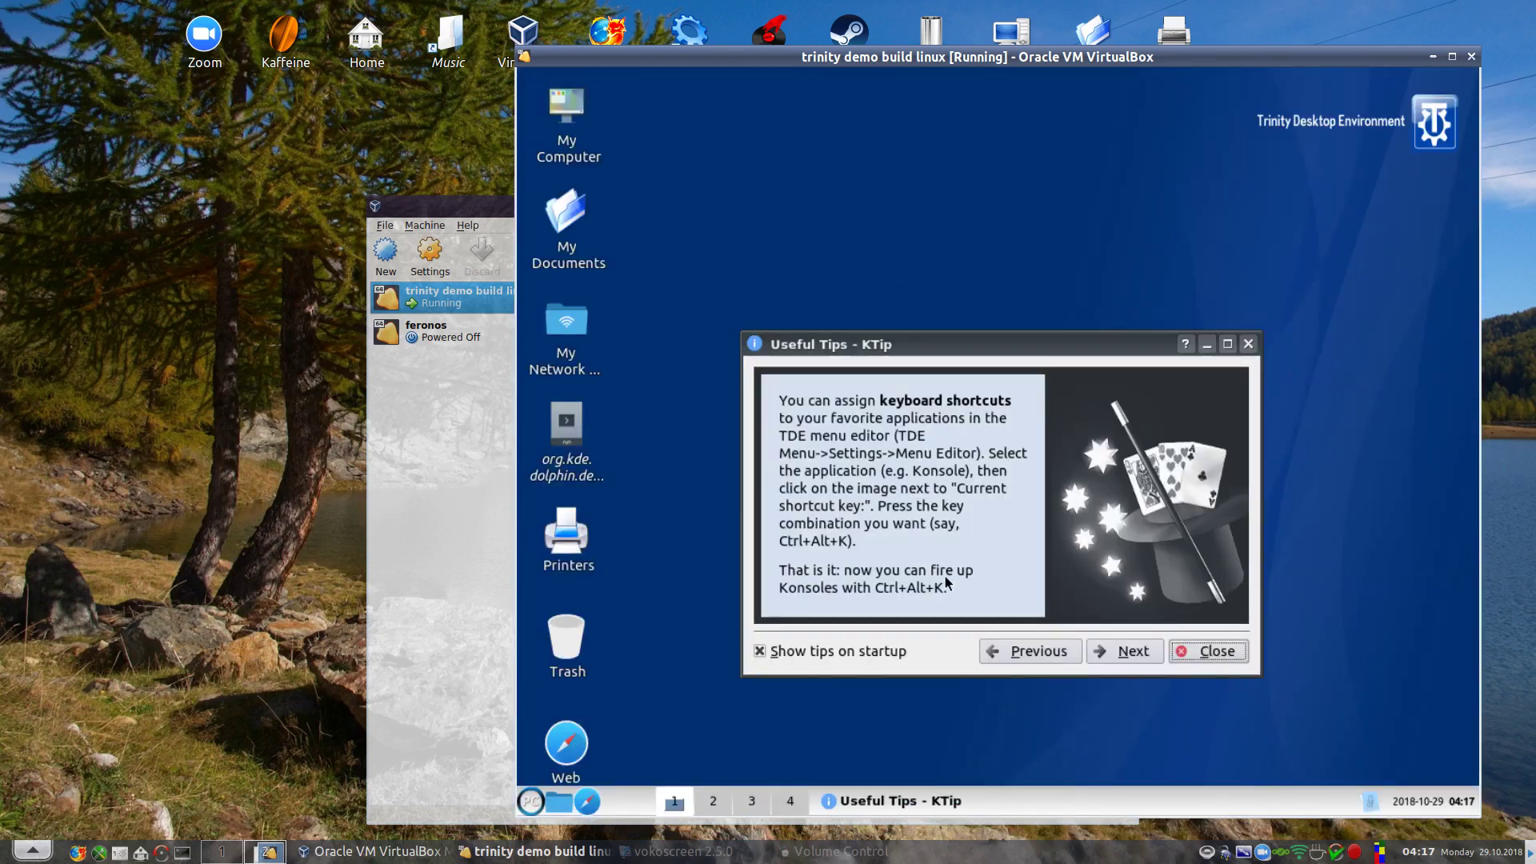
{"action": "left_click", "coordinate": [1202, 650]}
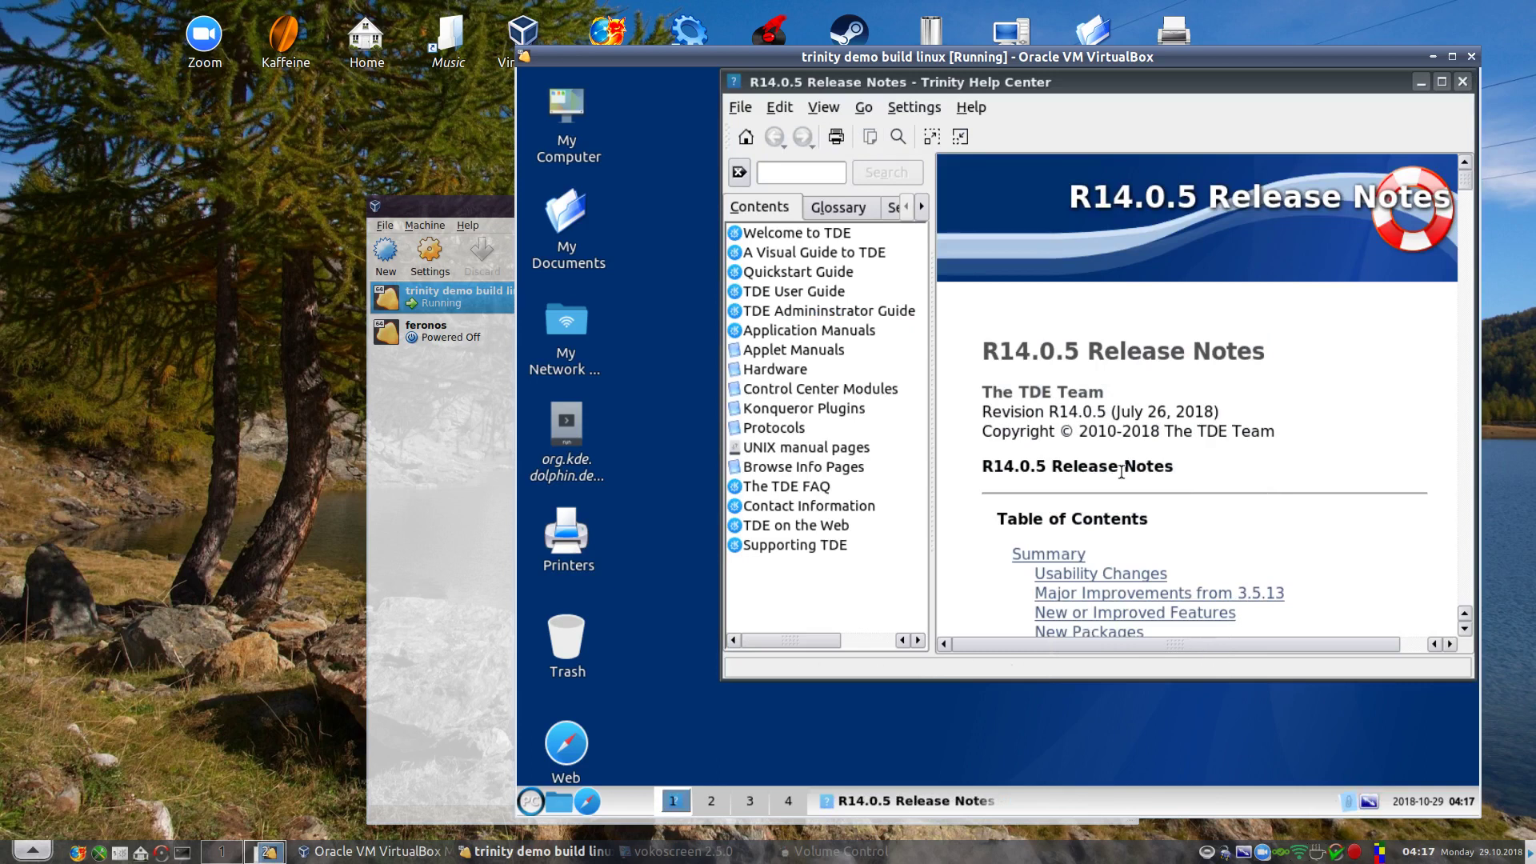
{"action": "left_click", "coordinate": [1464, 82]}
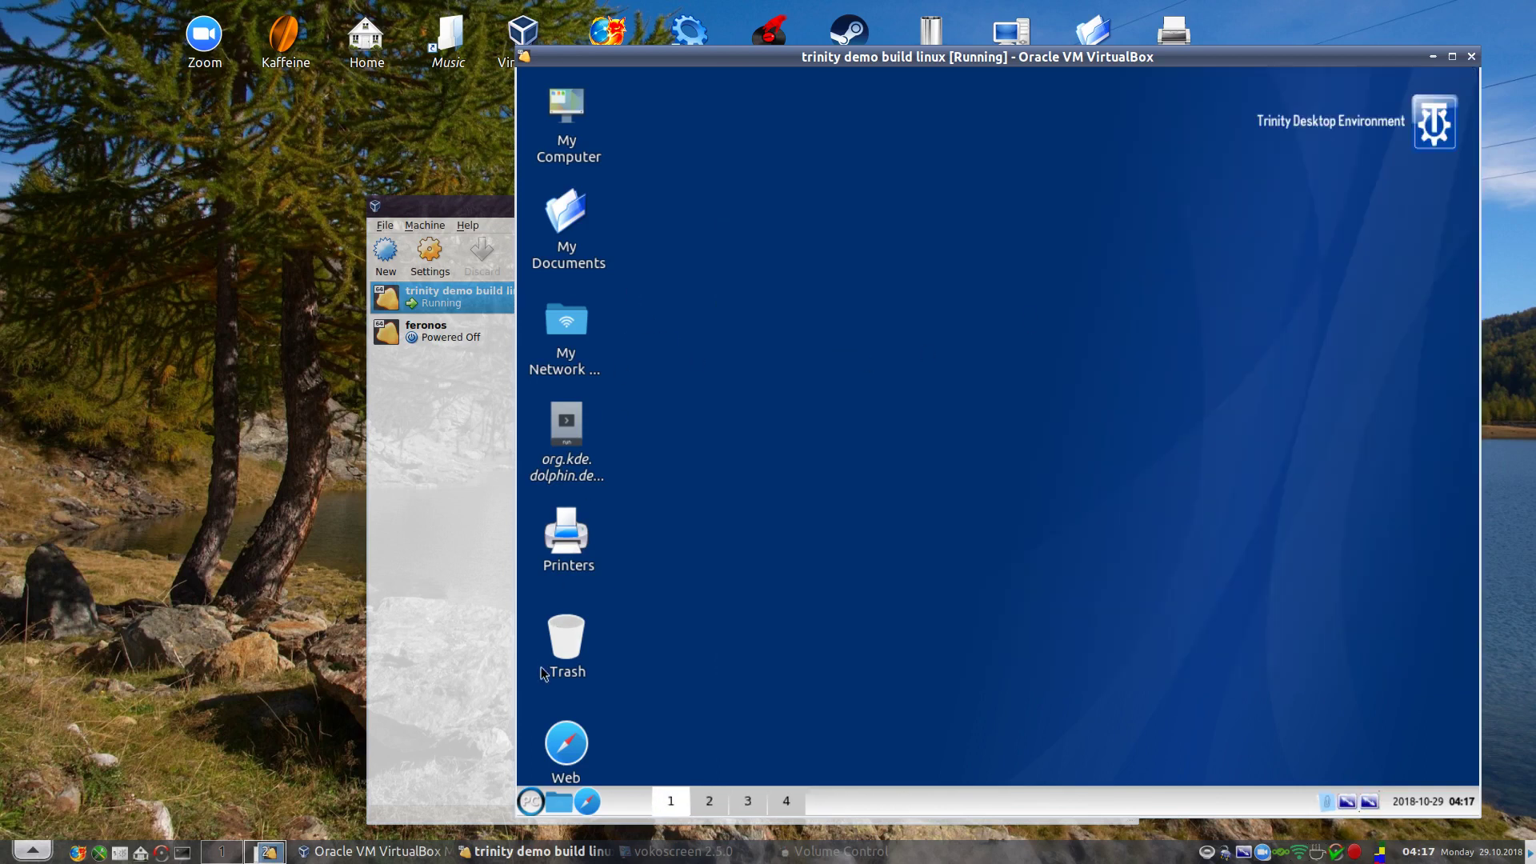
- Launch Firefox from the Web Browser icon, then close it along with both tabs
{"action": "left_click", "coordinate": [576, 752]}
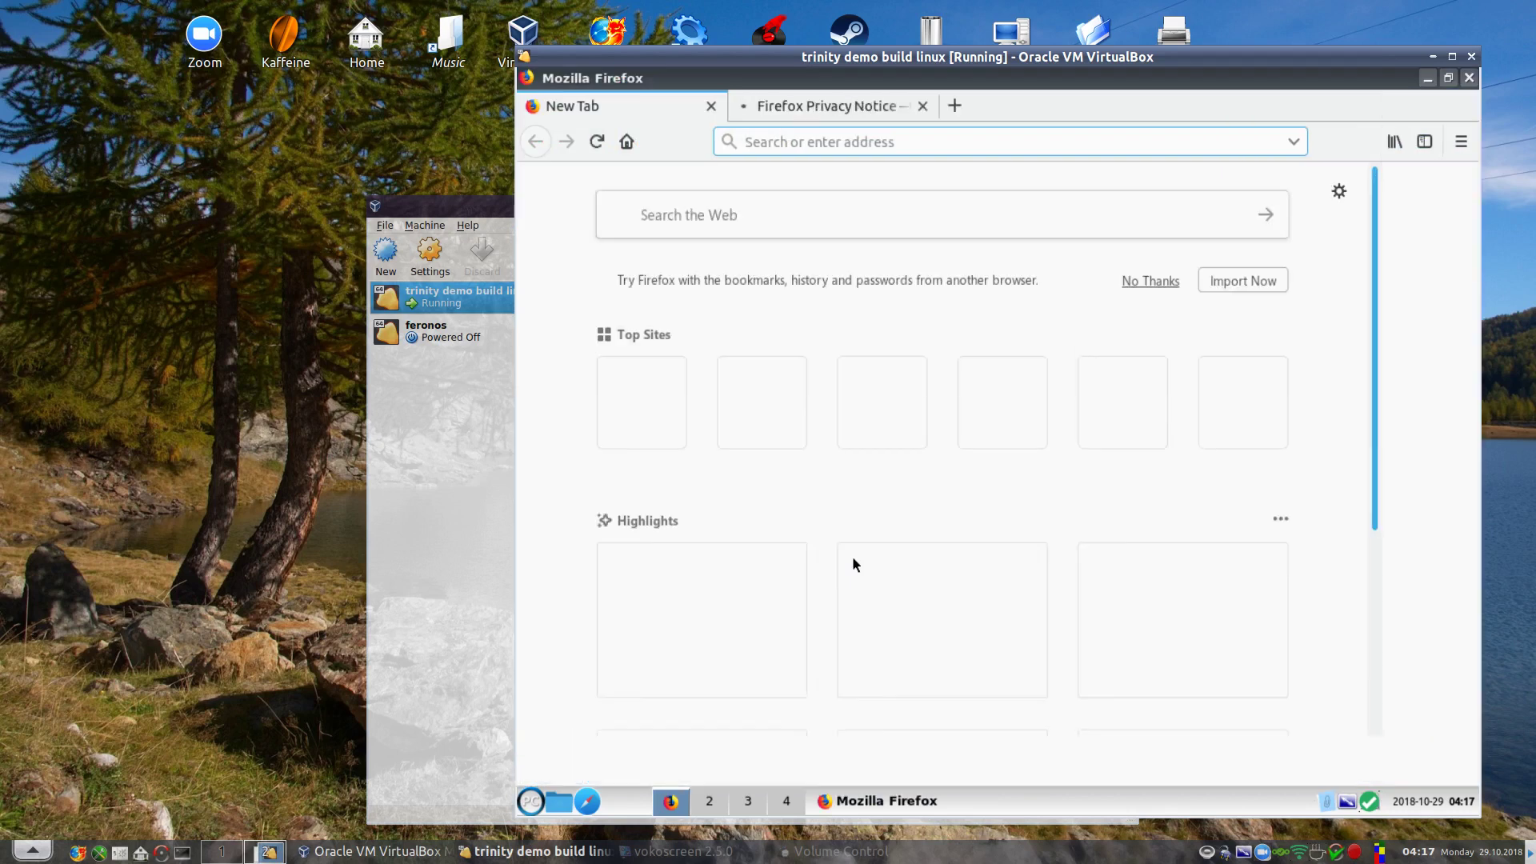
{"action": "left_click", "coordinate": [1467, 81]}
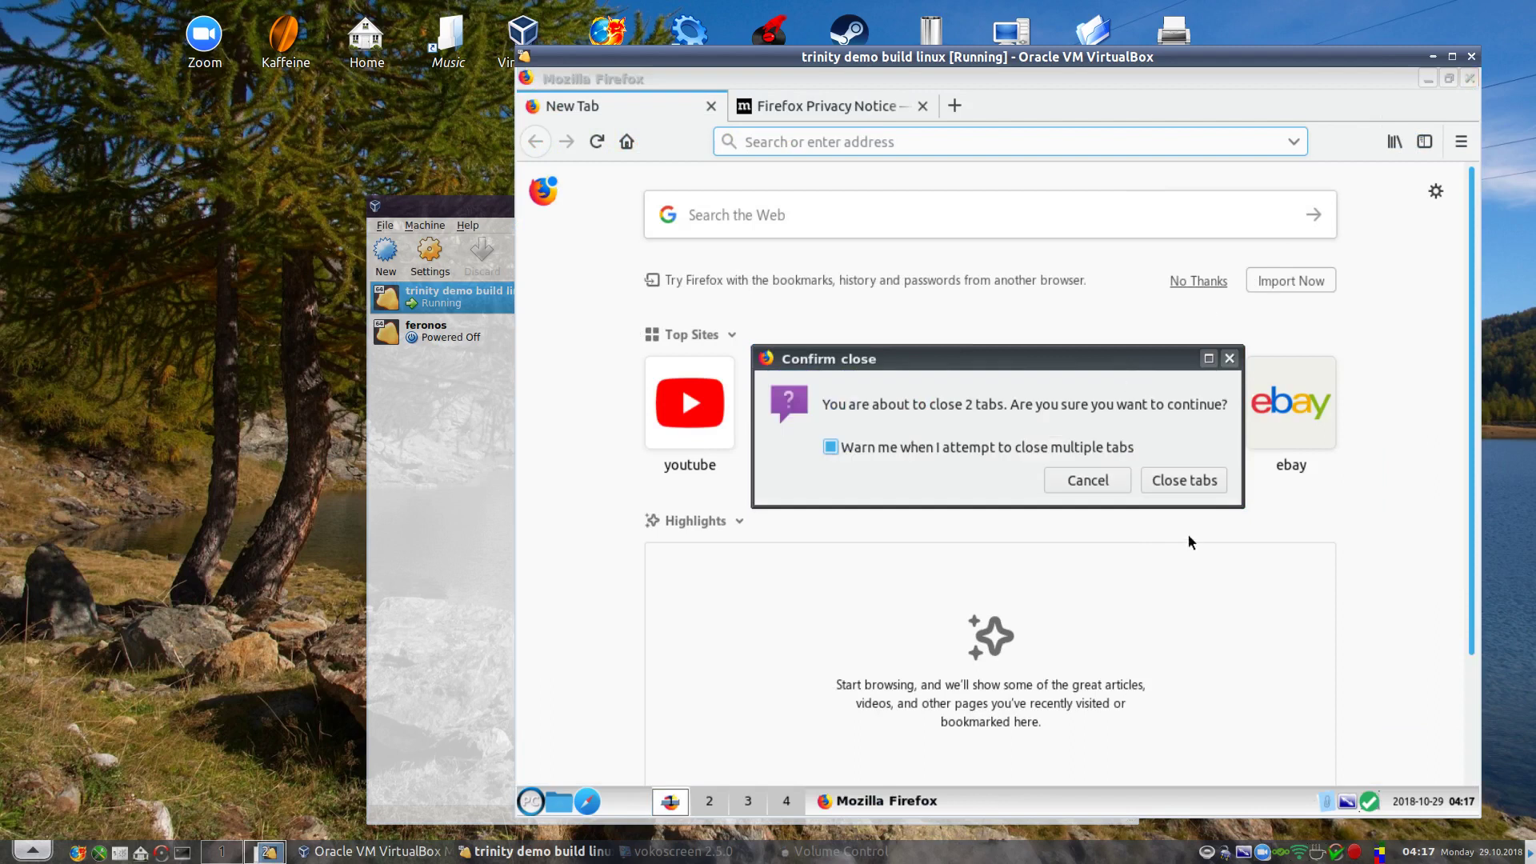
{"action": "left_click", "coordinate": [1169, 480]}
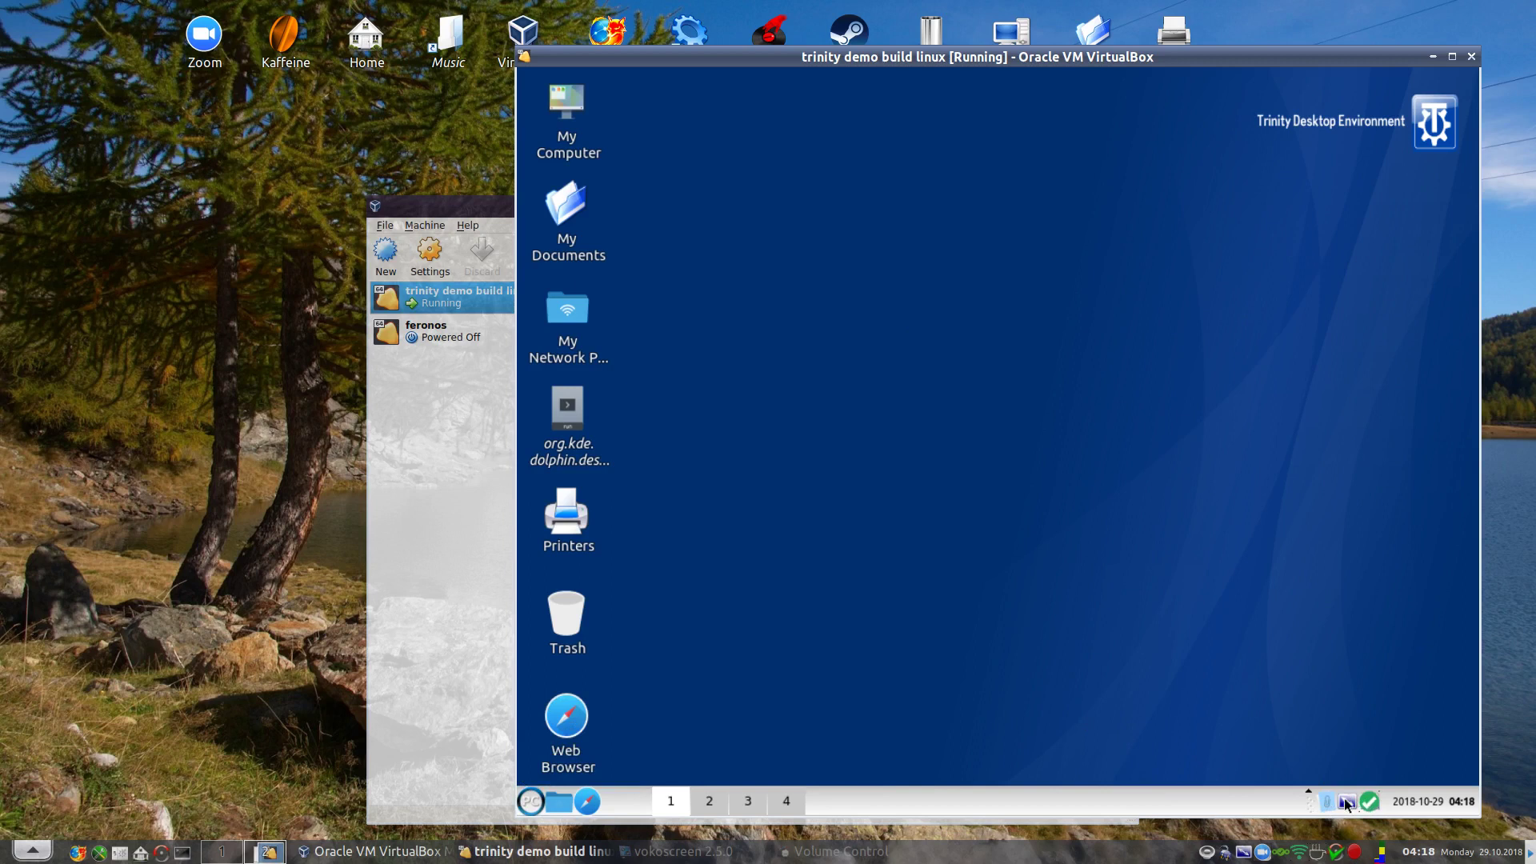
- Check the tray's screen size options without changes, then drag the VM window larger
{"action": "left_click", "coordinate": [1346, 803]}
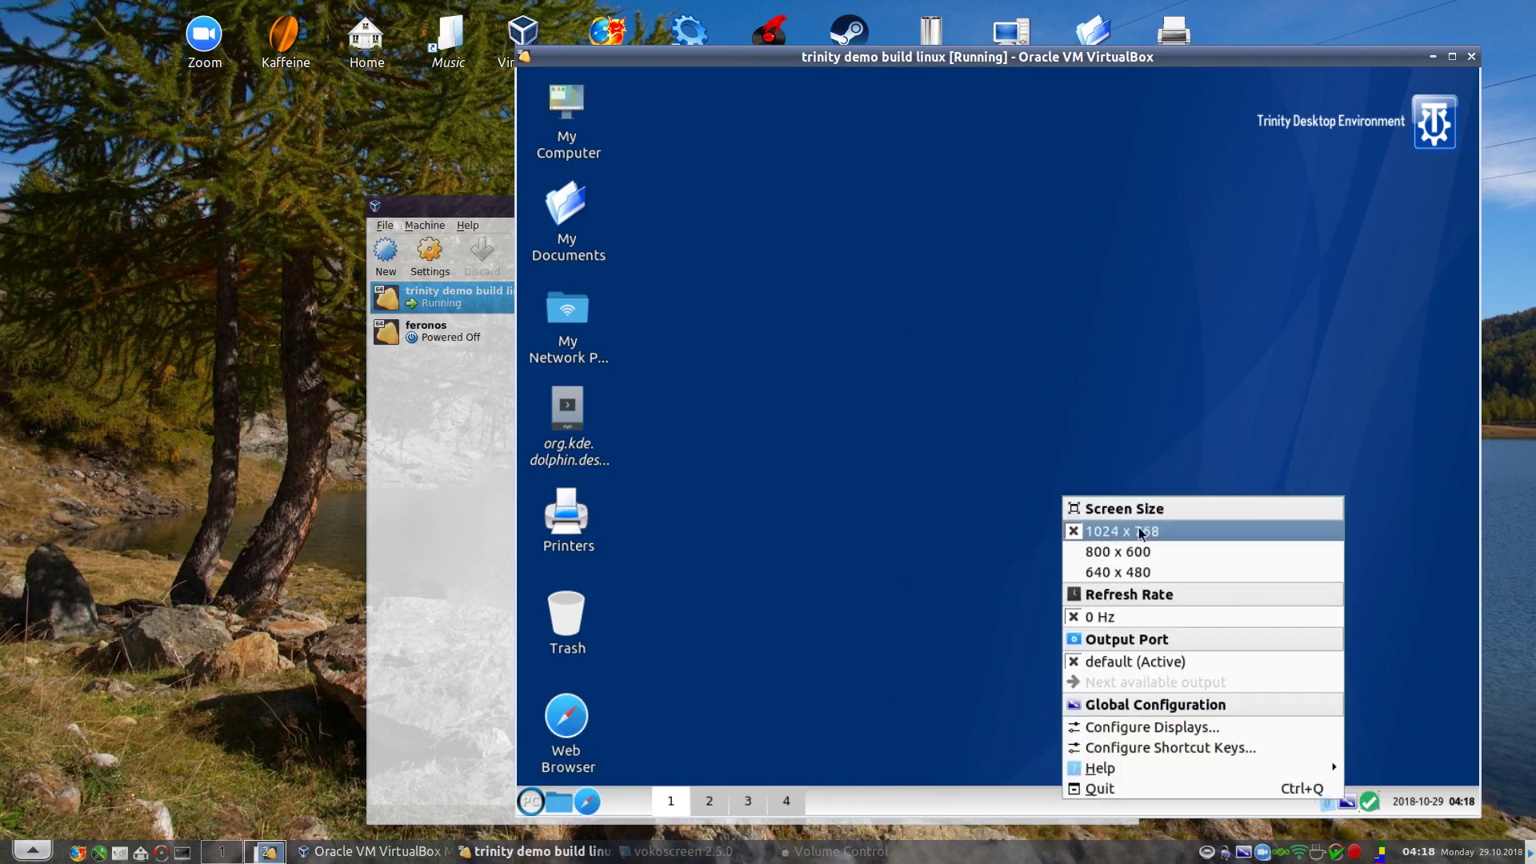
{"action": "left_click", "coordinate": [791, 562]}
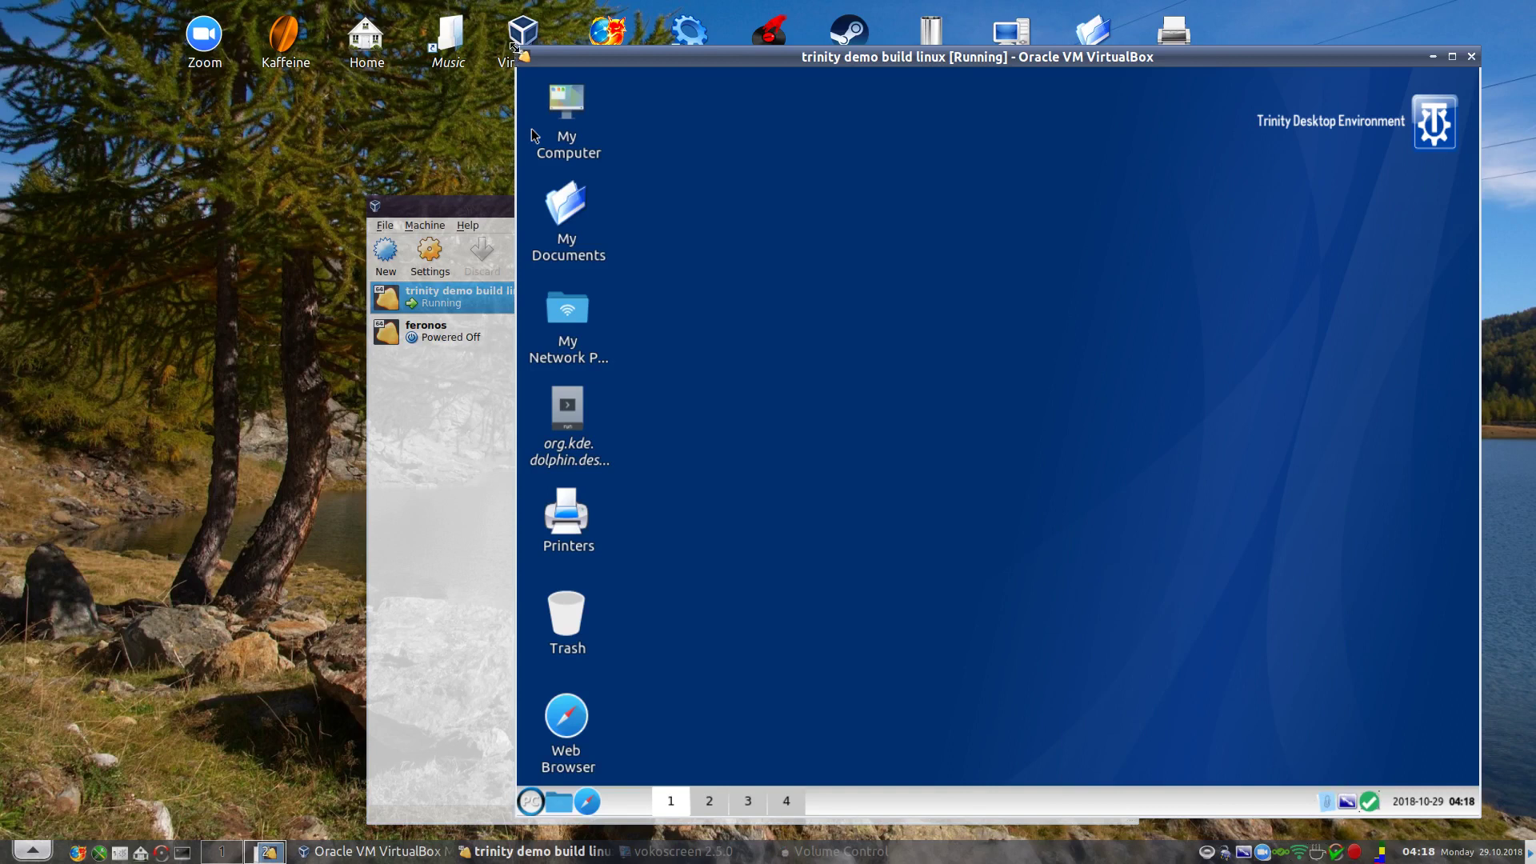
{"action": "left_click_drag", "start_coordinate": [515, 50], "coordinate": [436, 4]}
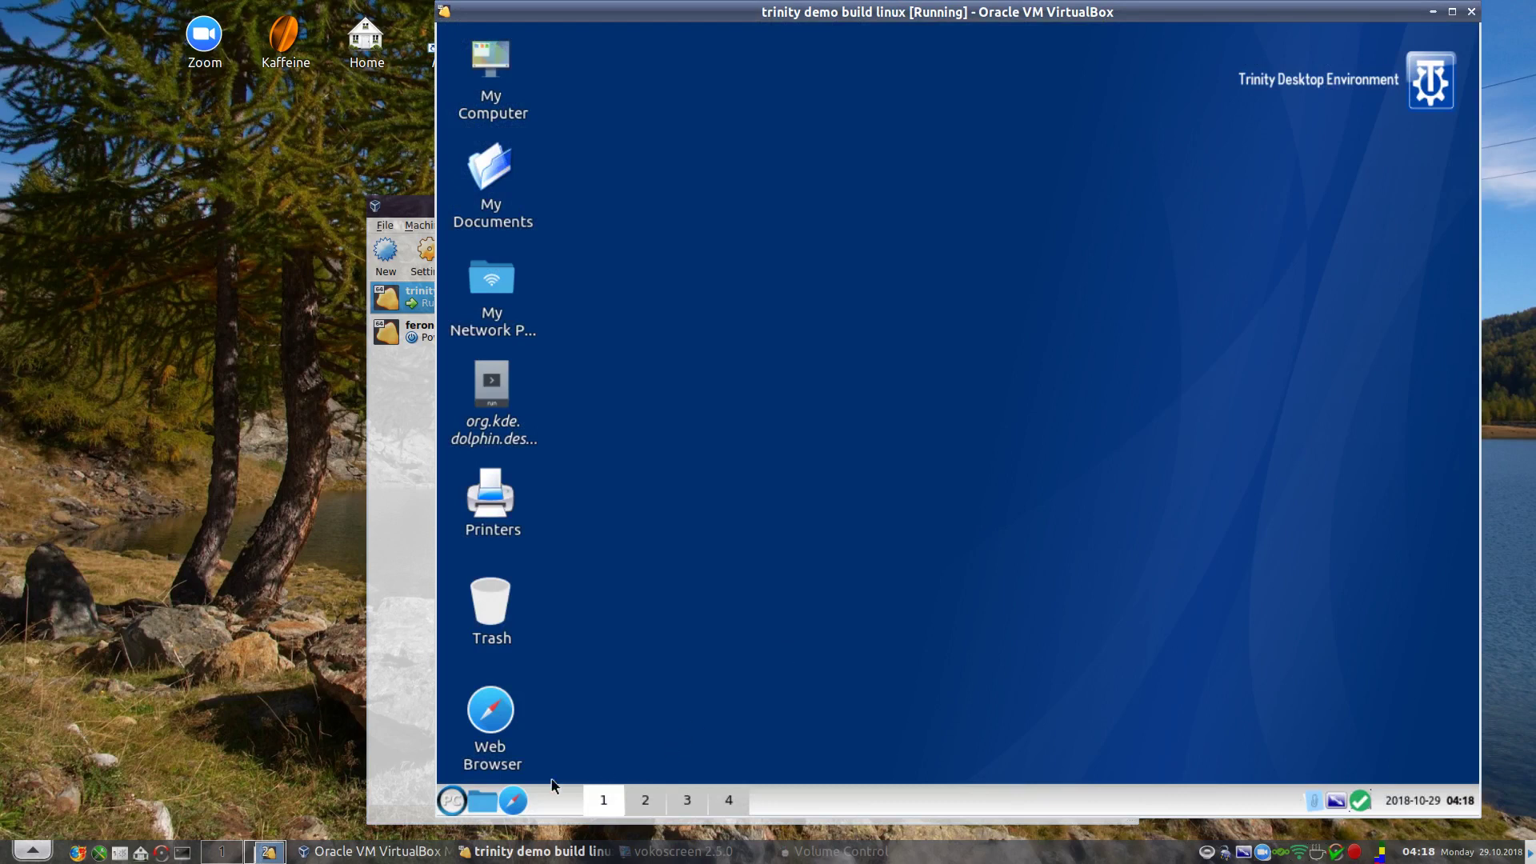
- Choose Log Out... from the K menu to show the guest's End Session dialog
{"action": "left_click", "coordinate": [445, 798]}
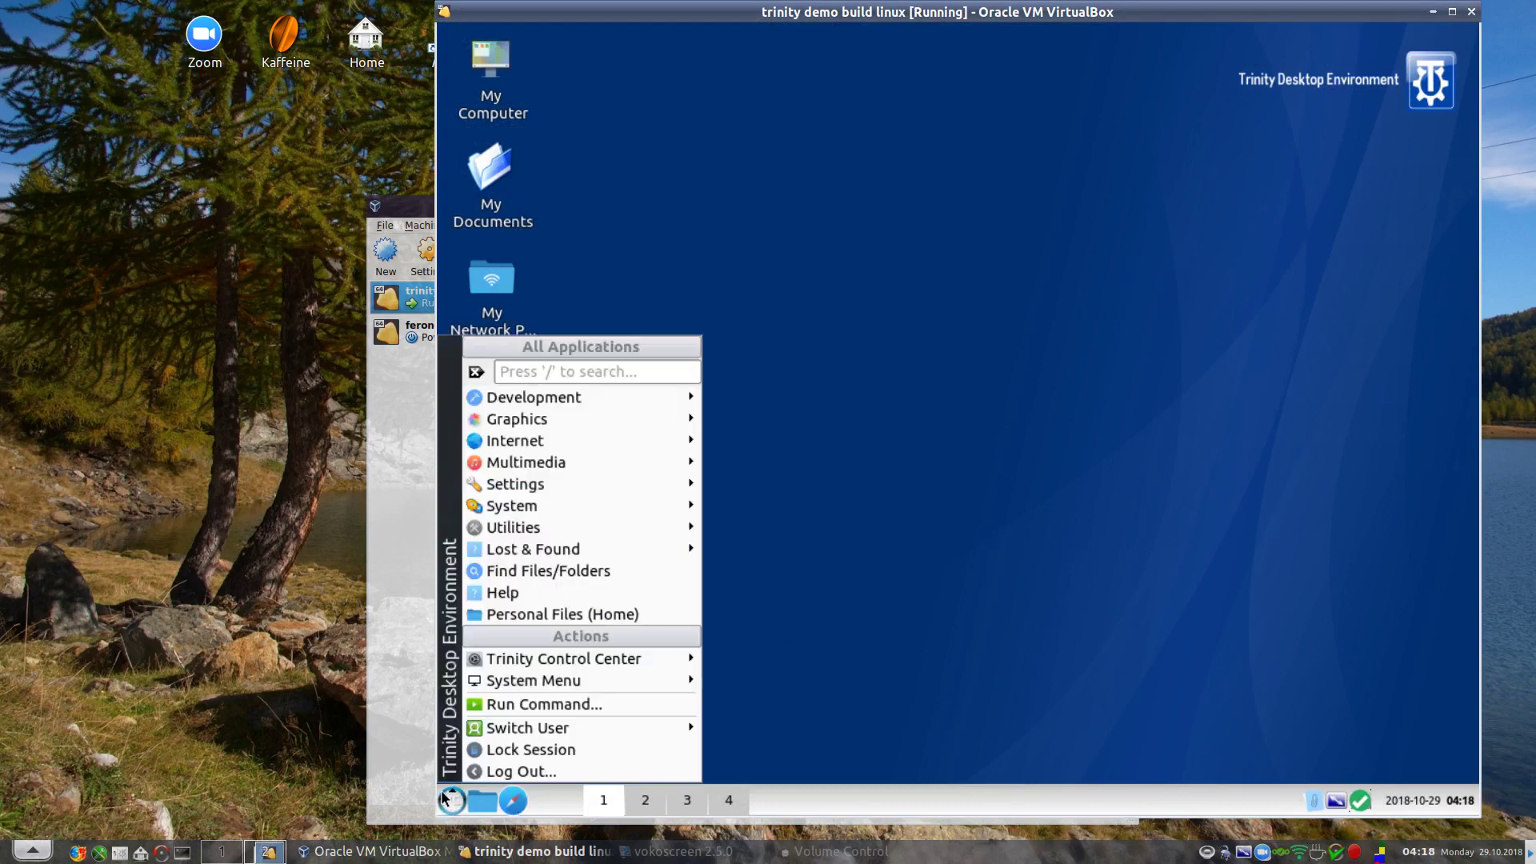
{"action": "mouse_move", "coordinate": [533, 512]}
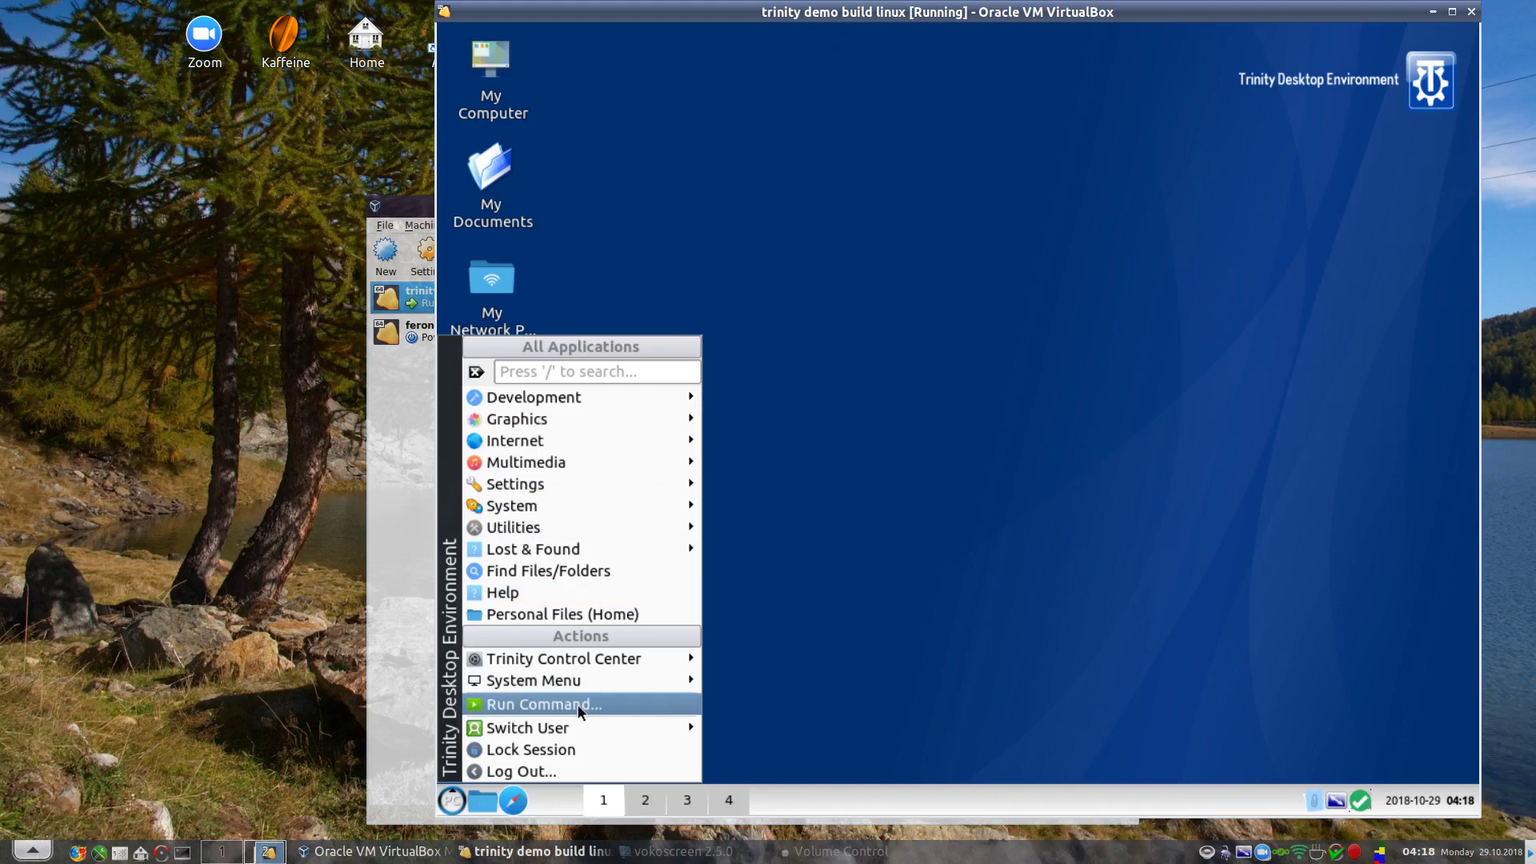
{"action": "left_click", "coordinate": [576, 774]}
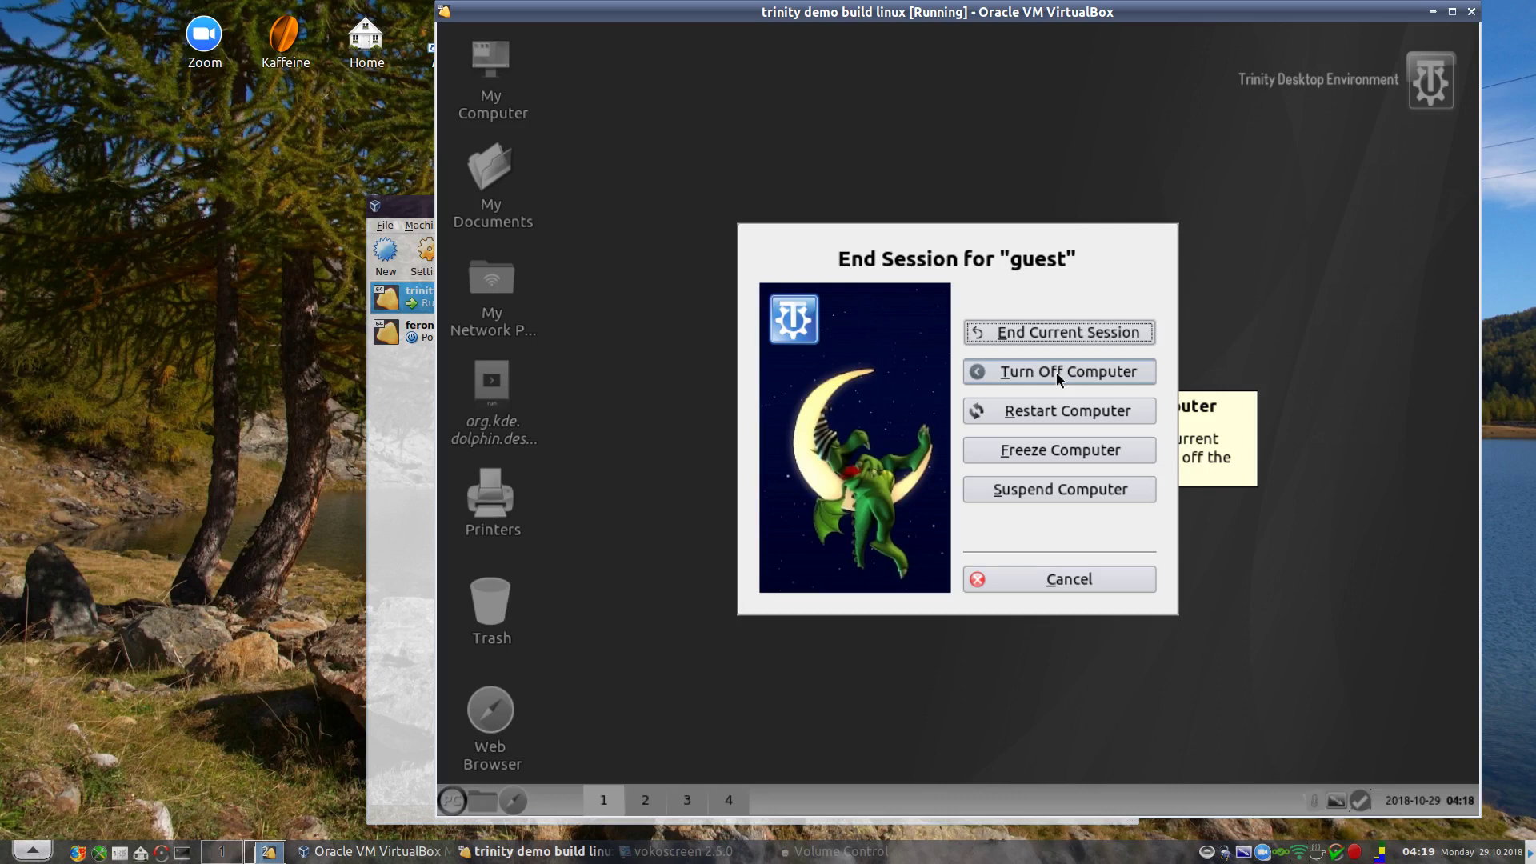
- Turn off the VM, start trinity demo build linux again, and boot the default PCLinuxOS entry
{"action": "left_click", "coordinate": [1057, 372]}
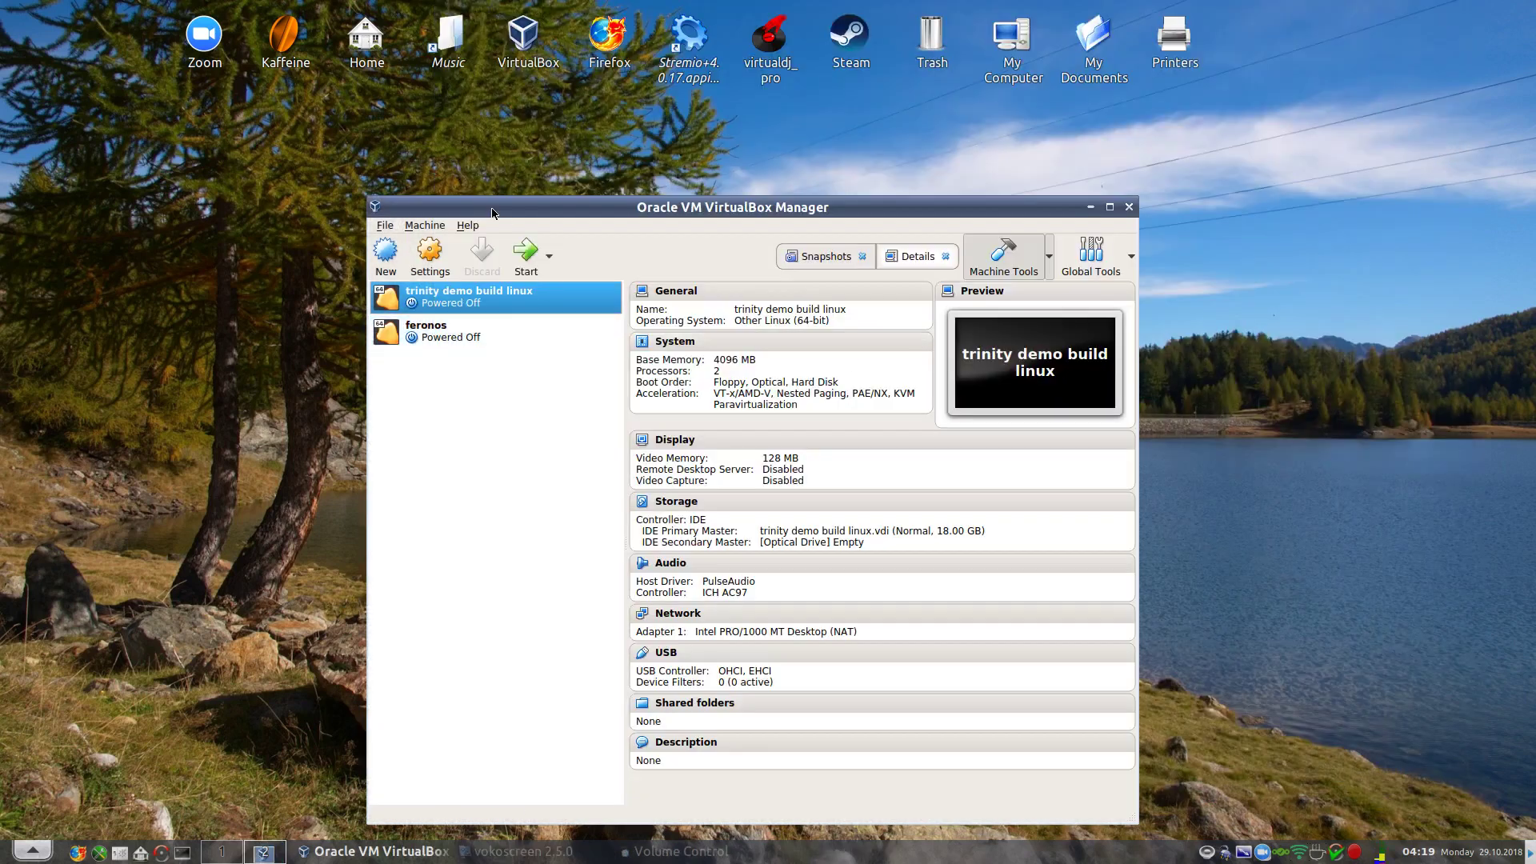
{"action": "left_click", "coordinate": [514, 253]}
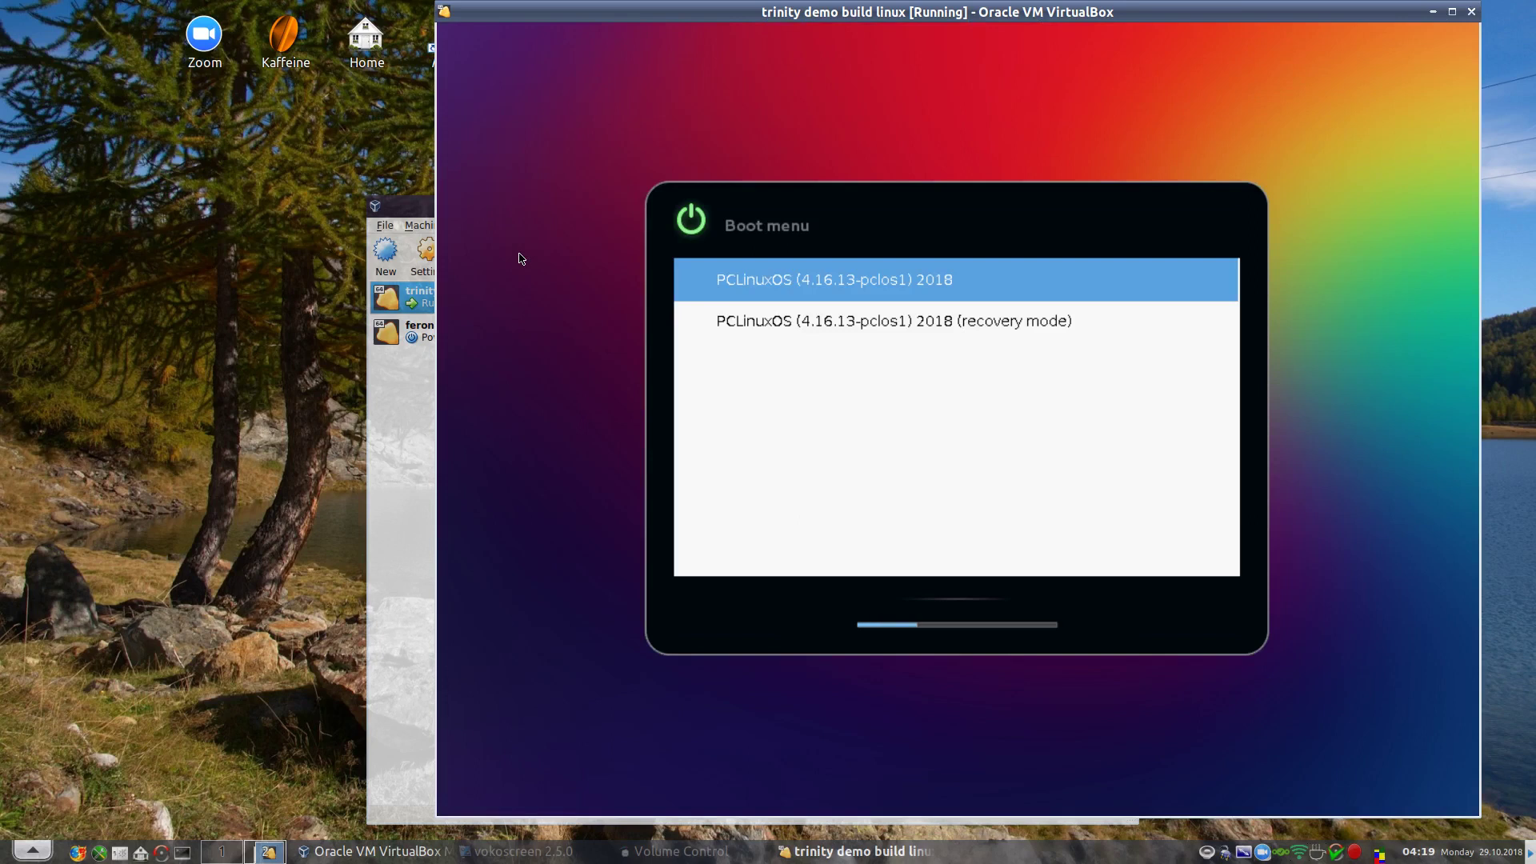
{"action": "key", "text": "Return"}
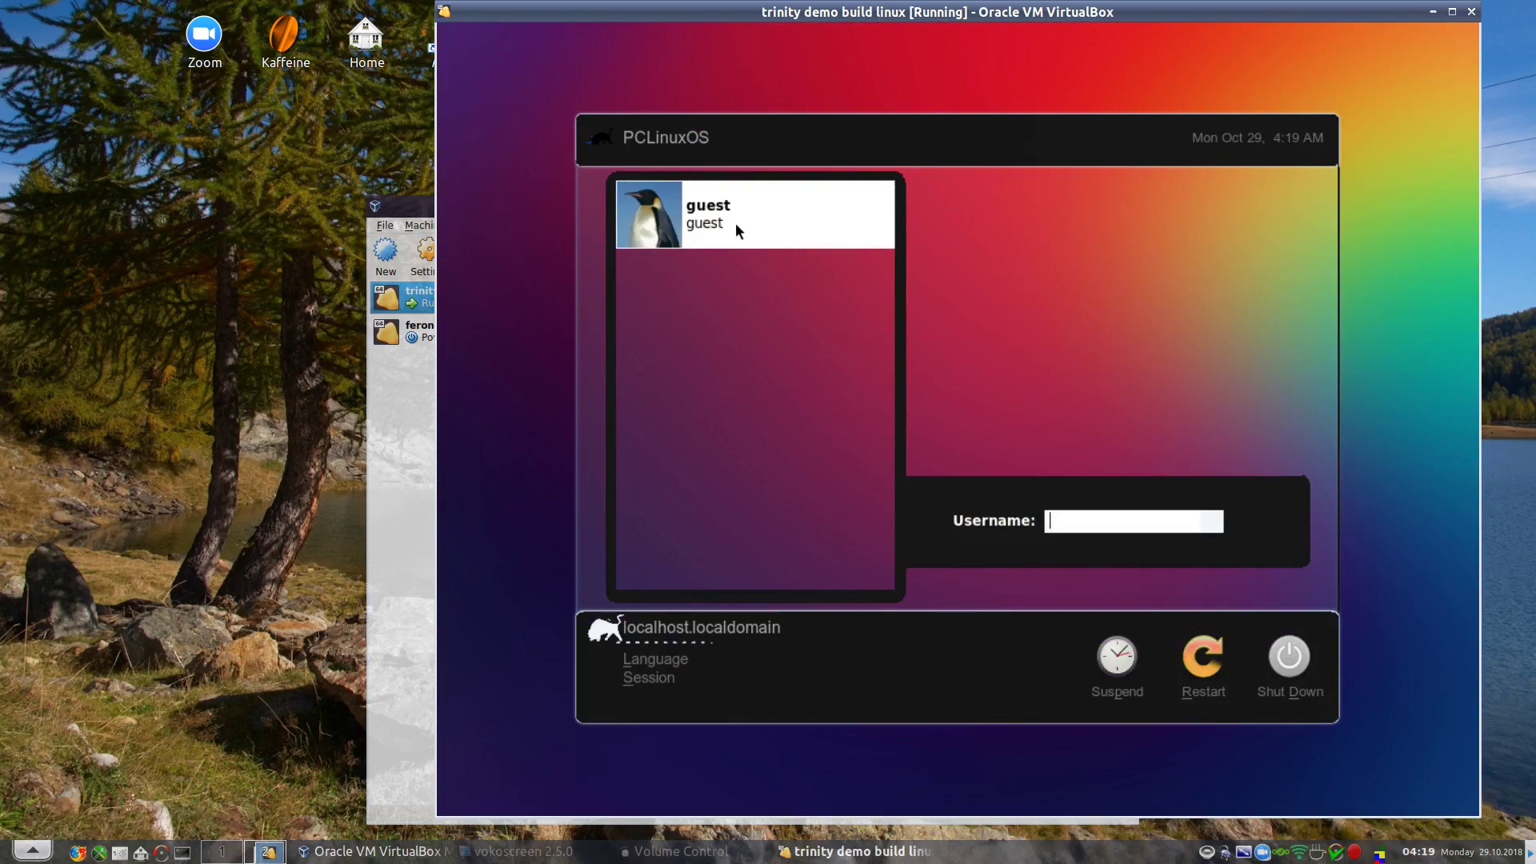
- Log in at the PCLinuxOS login screen as root with its password
{"action": "key", "text": "Return"}
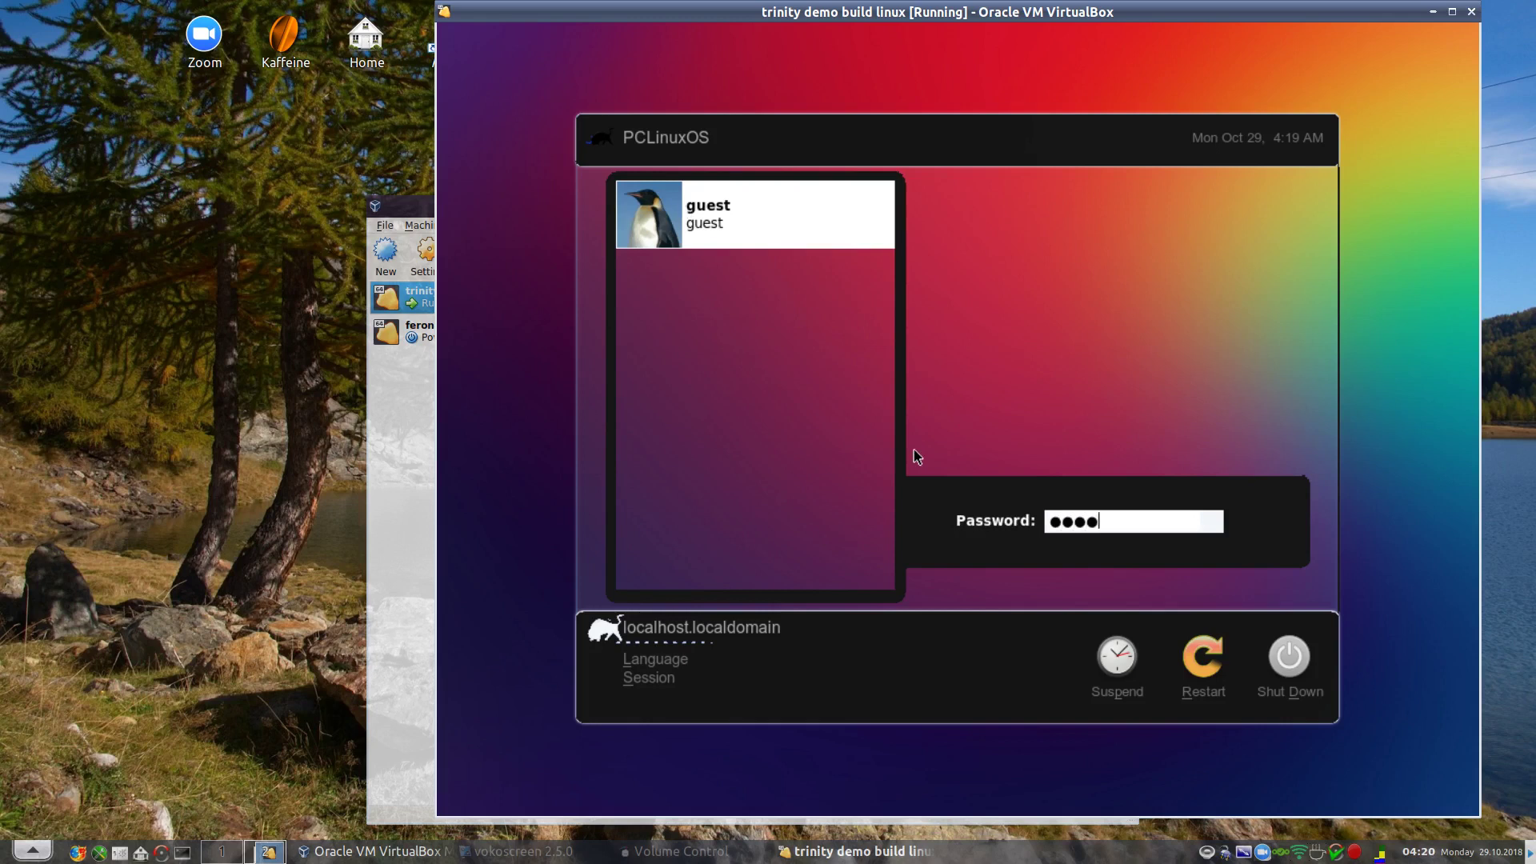
{"action": "key", "text": "Return"}
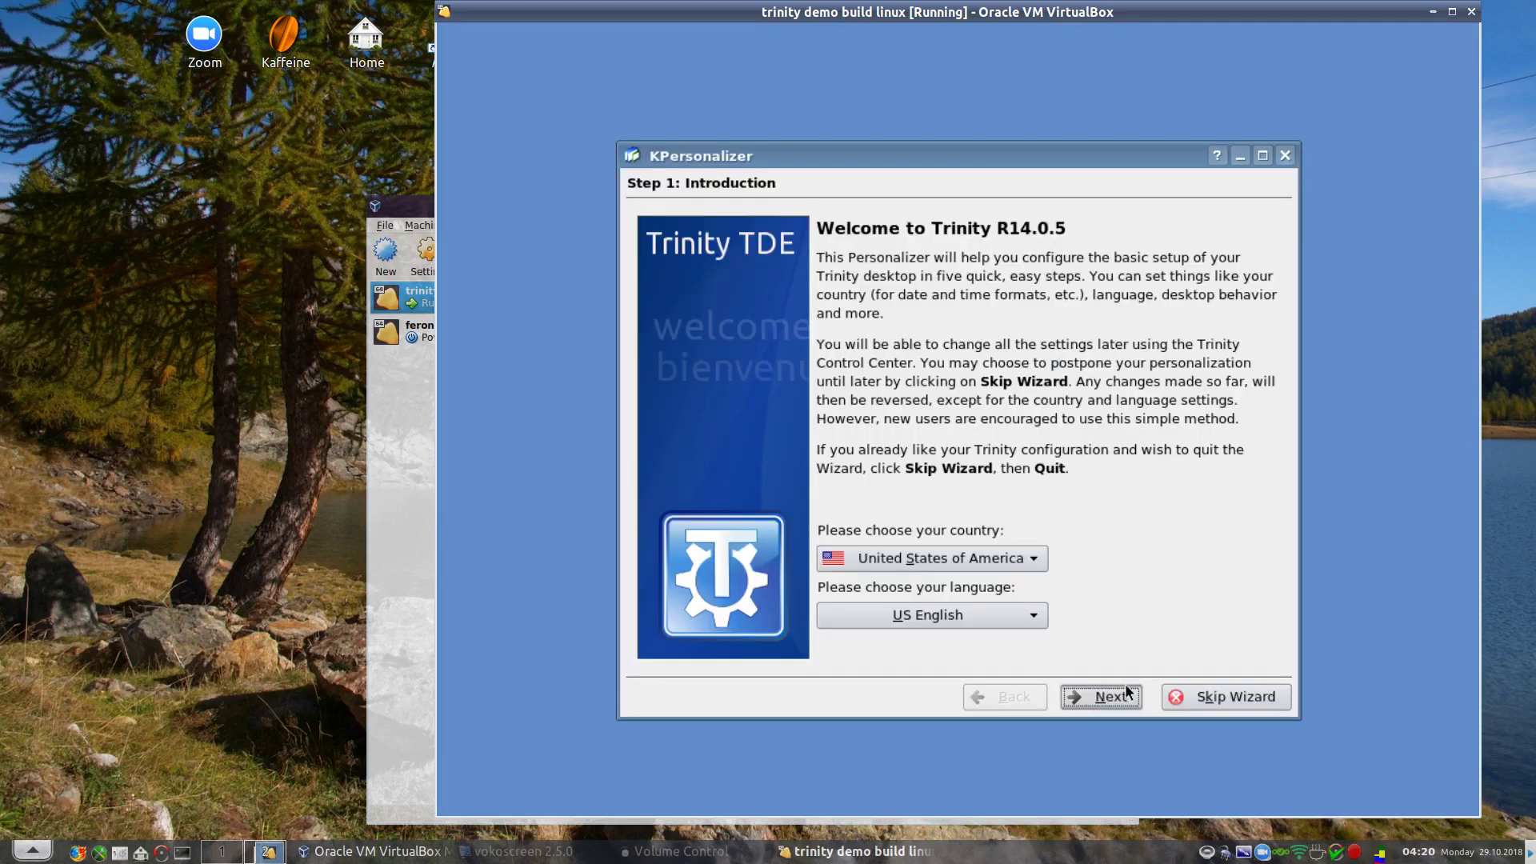
- Skip and quit KPersonalizer, then close the tip of the day and the Help Center
{"action": "left_click", "coordinate": [1212, 699]}
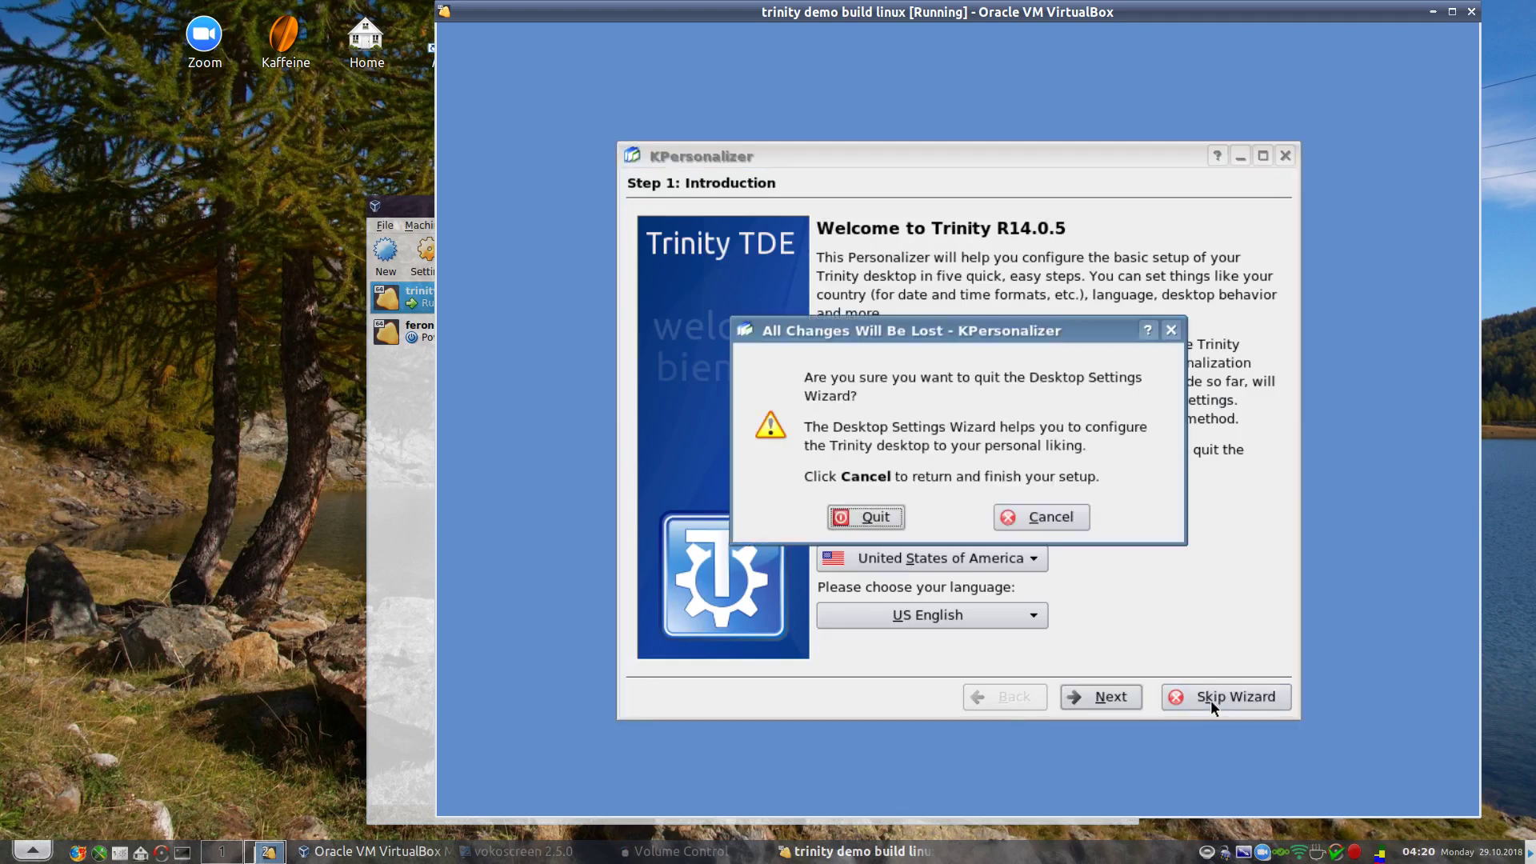
{"action": "left_click", "coordinate": [873, 520]}
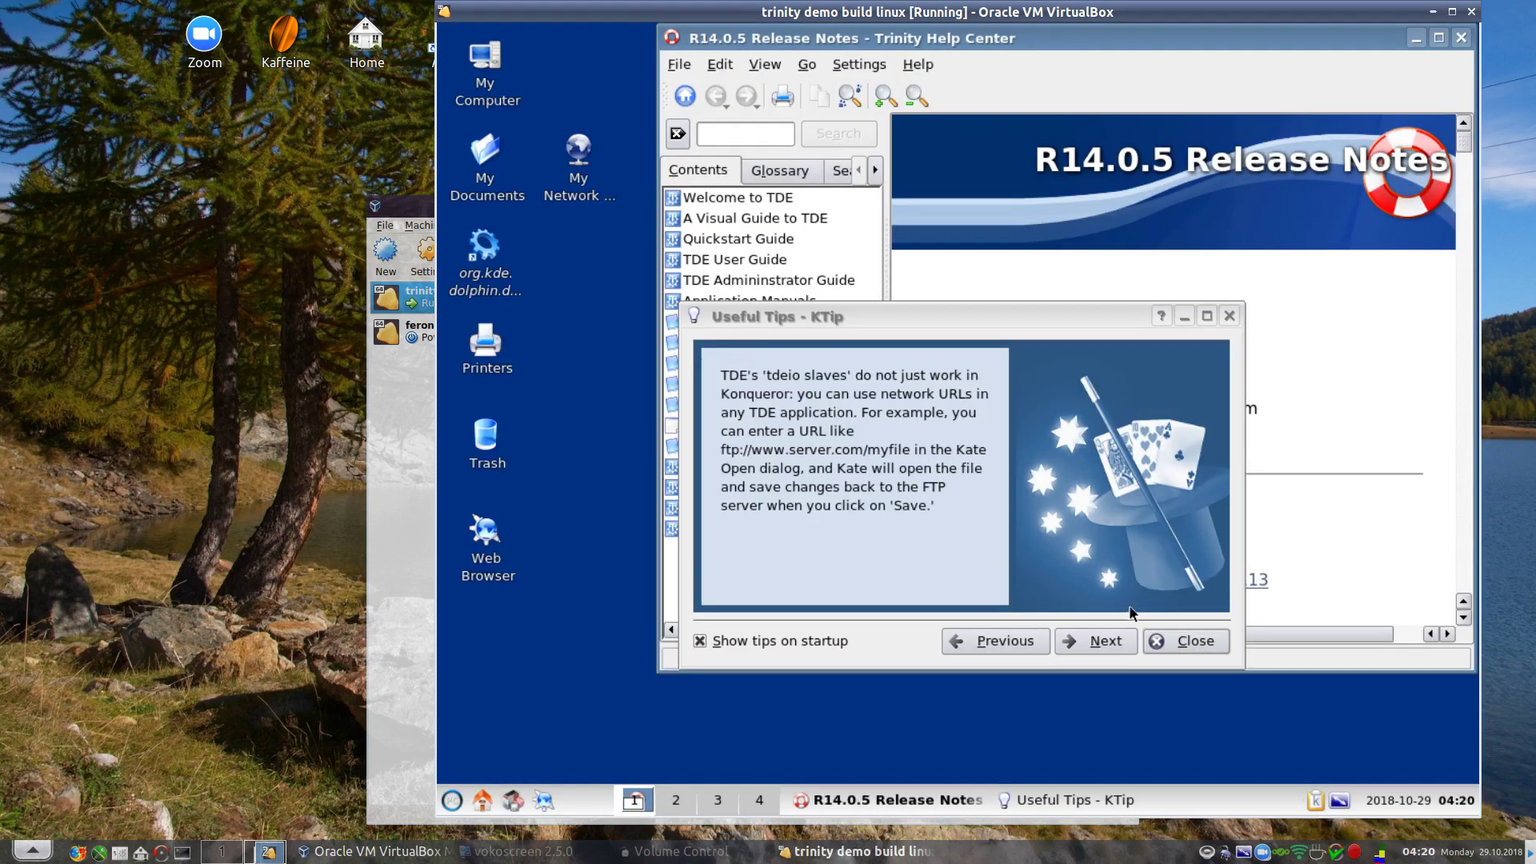
{"action": "left_click", "coordinate": [1189, 643]}
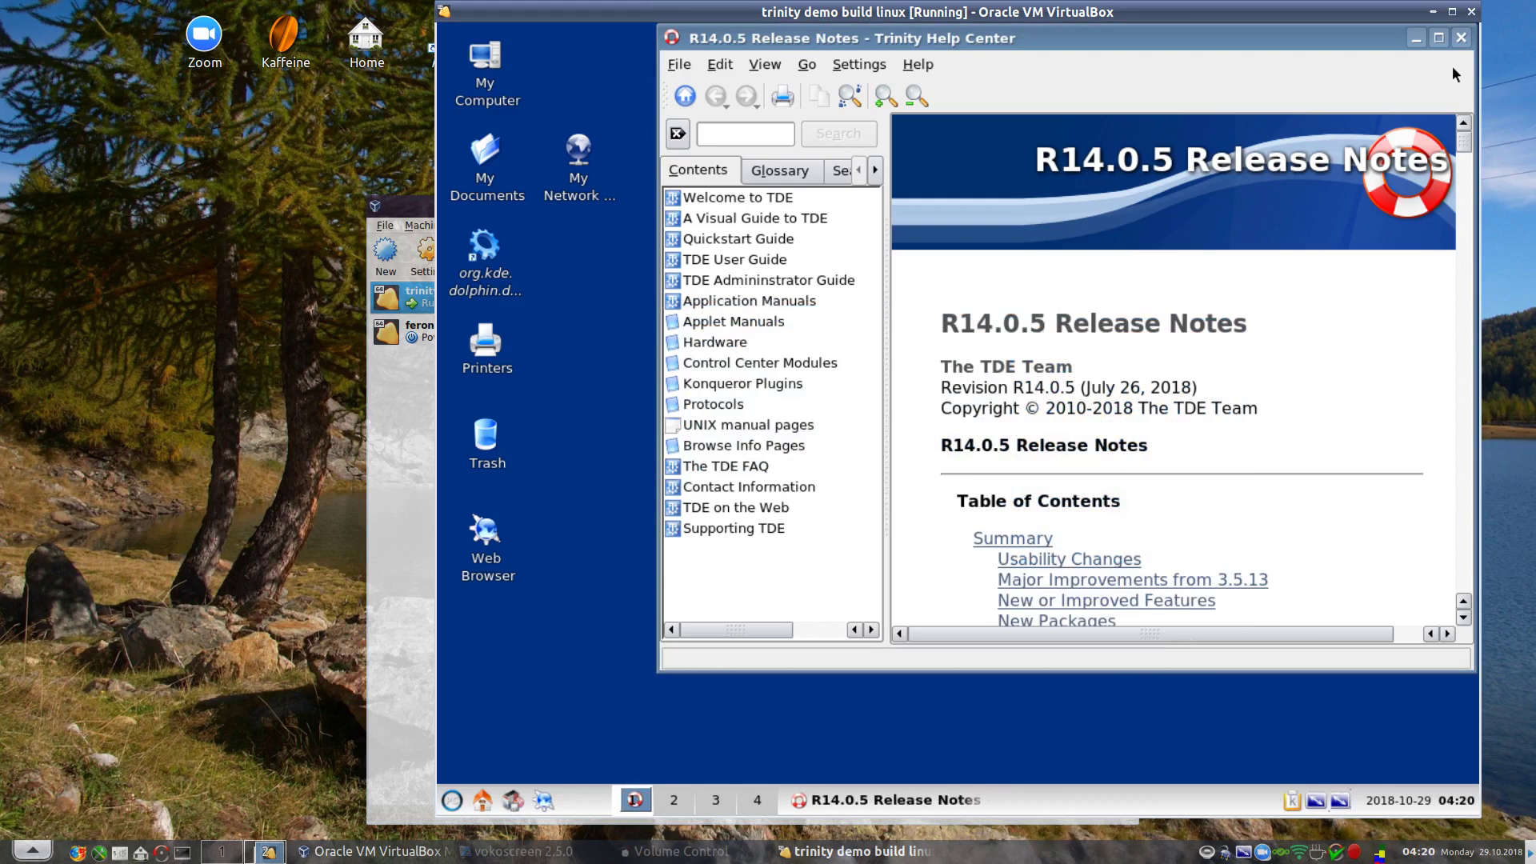
{"action": "left_click", "coordinate": [1461, 40]}
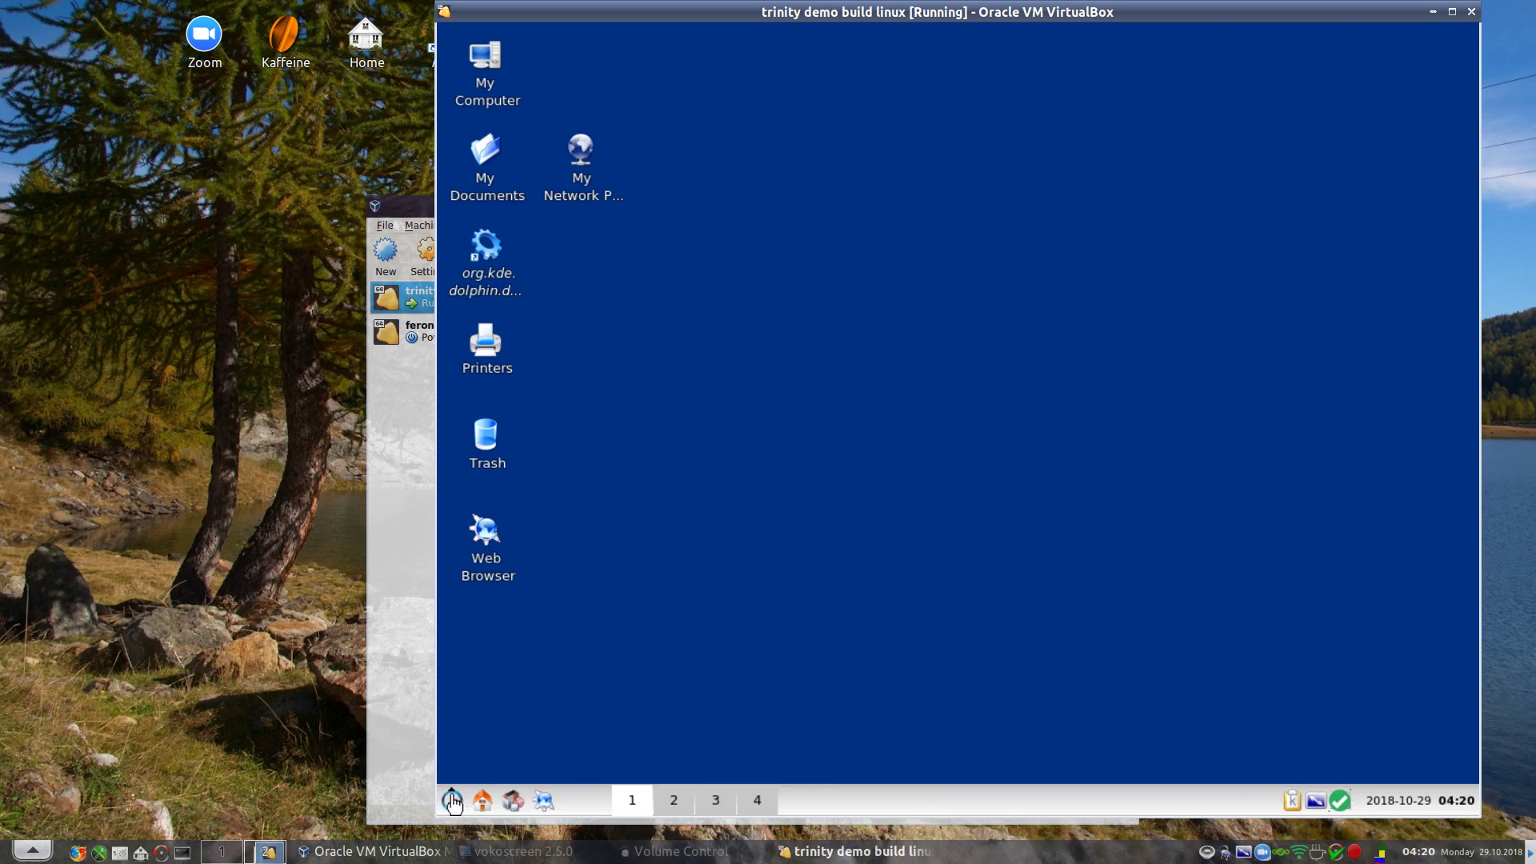
- Launch Configure Your Computer and open System > Manage users on system
{"action": "left_click", "coordinate": [453, 799]}
{"action": "mouse_move", "coordinate": [578, 506]}
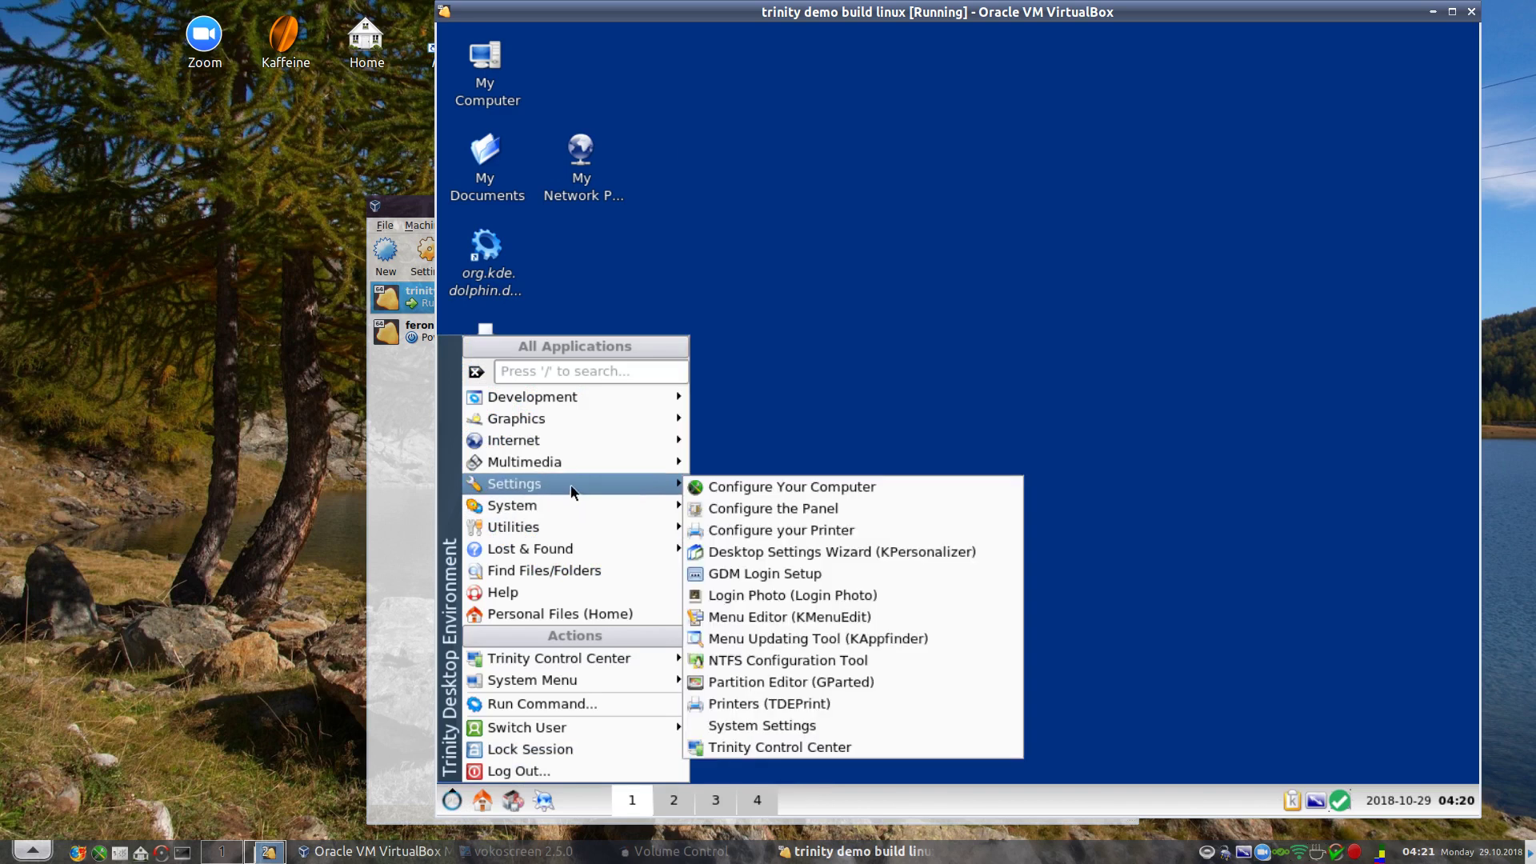
{"action": "left_click", "coordinate": [804, 488]}
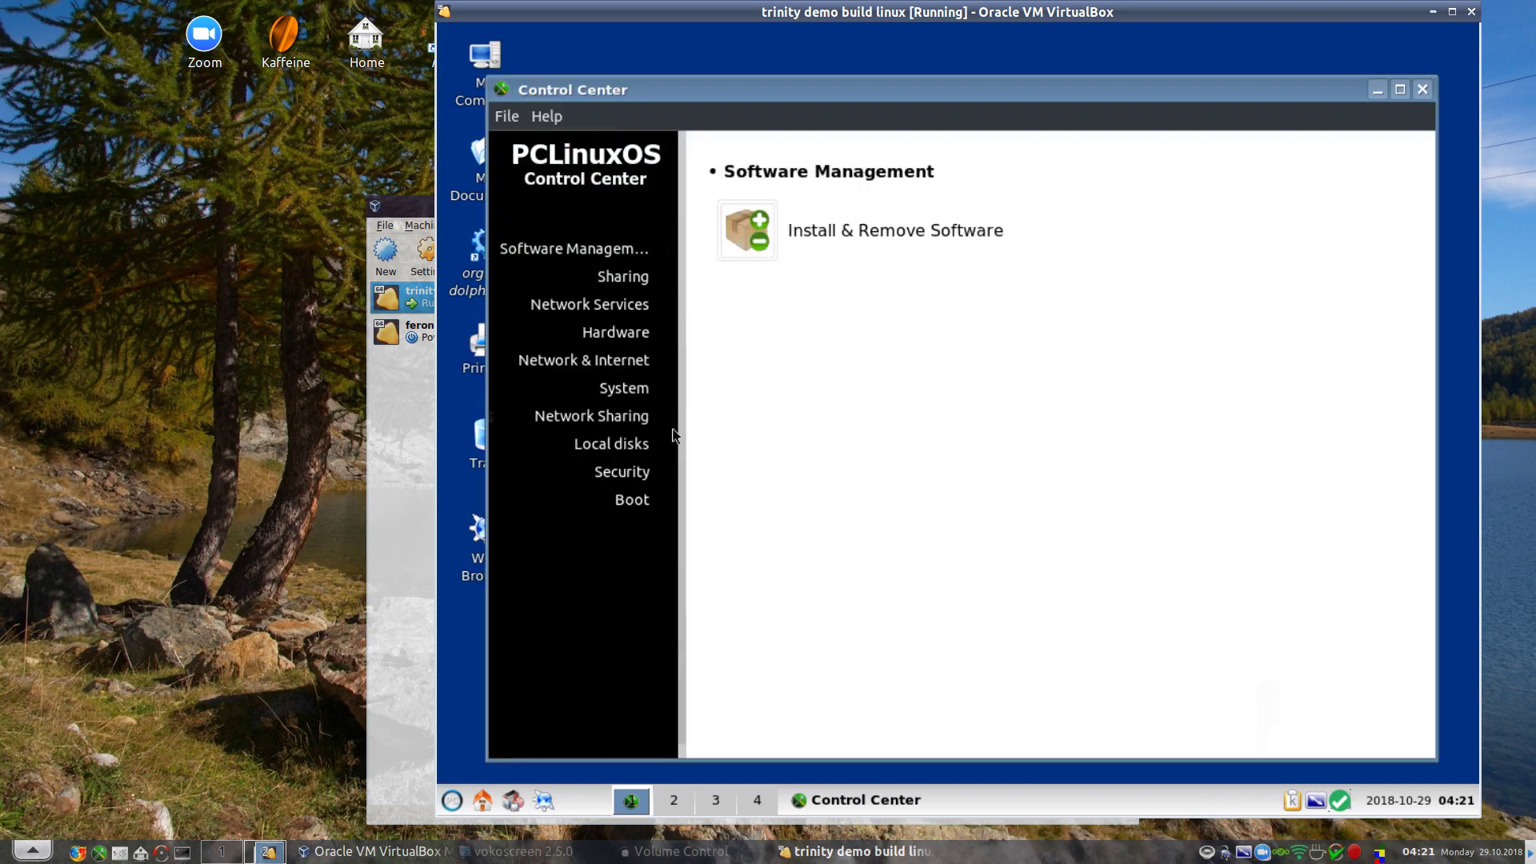
{"action": "left_click", "coordinate": [609, 388]}
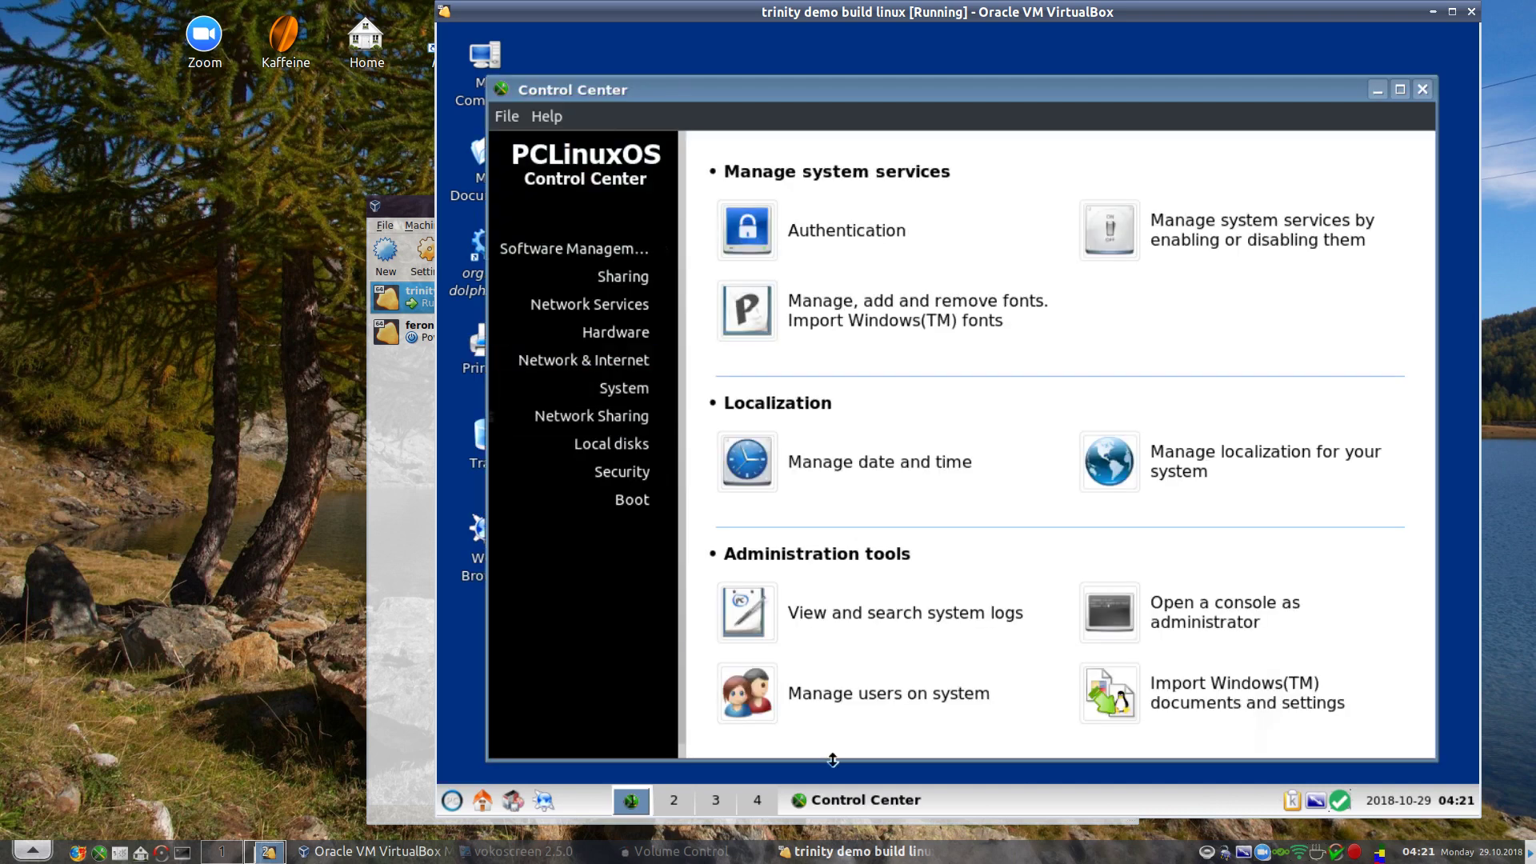
{"action": "left_click", "coordinate": [807, 692]}
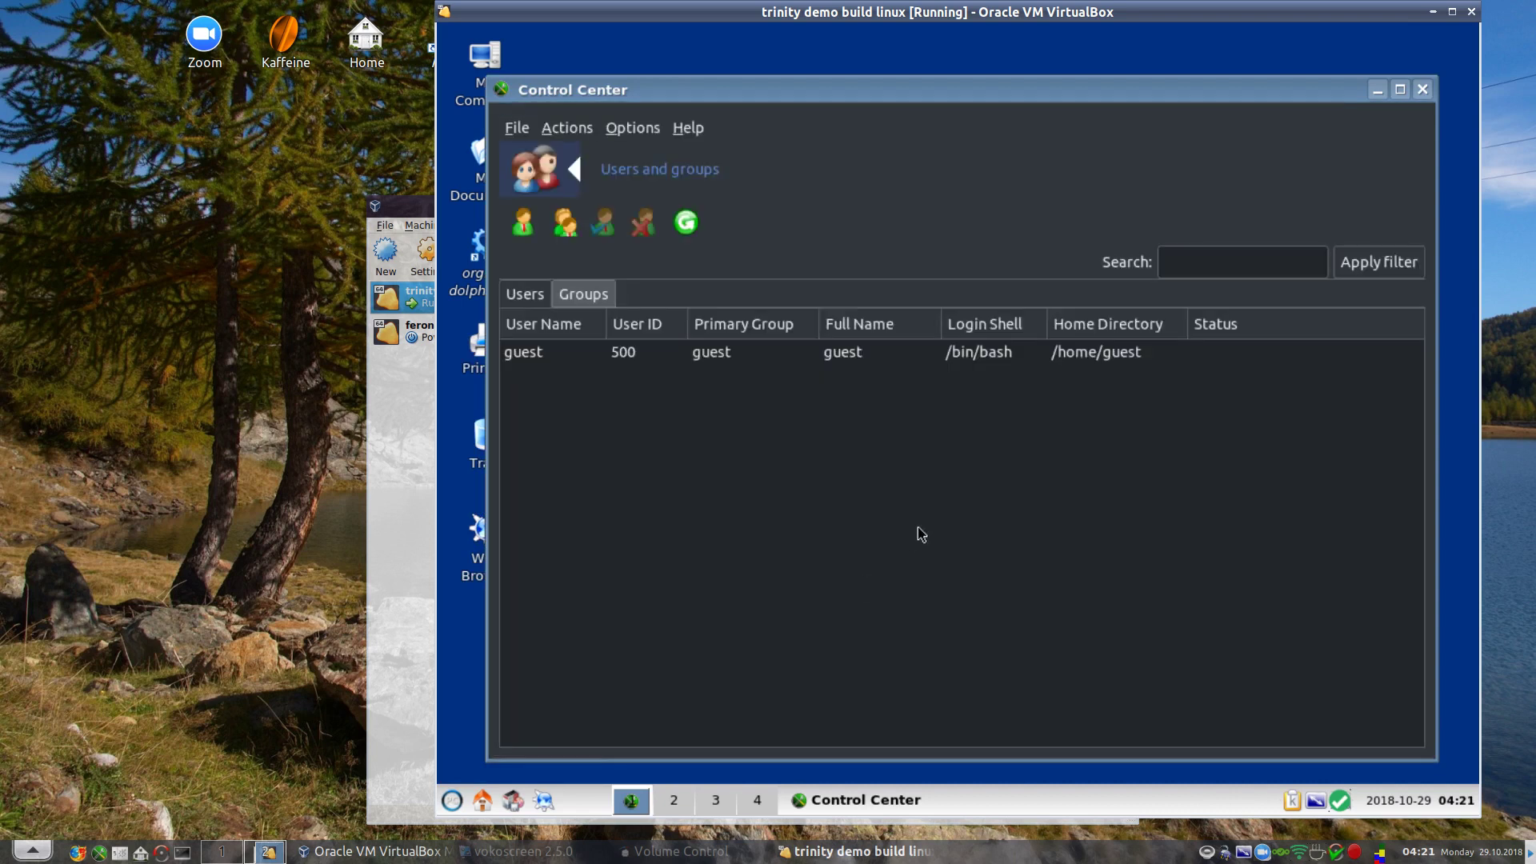
- Add user 'test' with login 'test' and a password, then close the Control Center
{"action": "left_click", "coordinate": [520, 220]}
{"action": "key", "text": "Tab"}
{"action": "key", "text": "Tab"}
{"action": "key", "text": "Tab"}
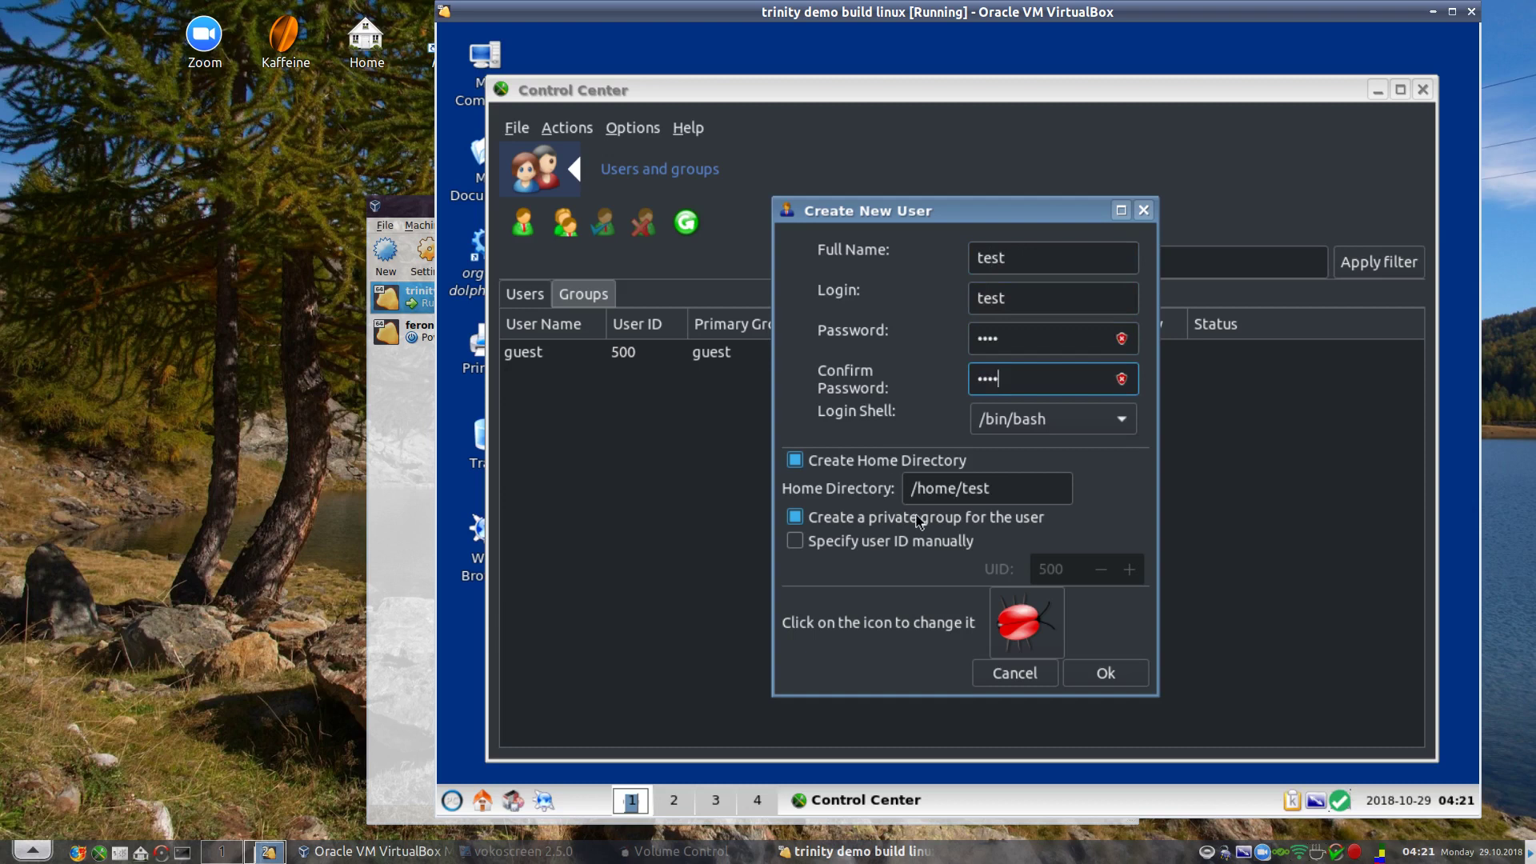
{"action": "left_click", "coordinate": [1105, 679]}
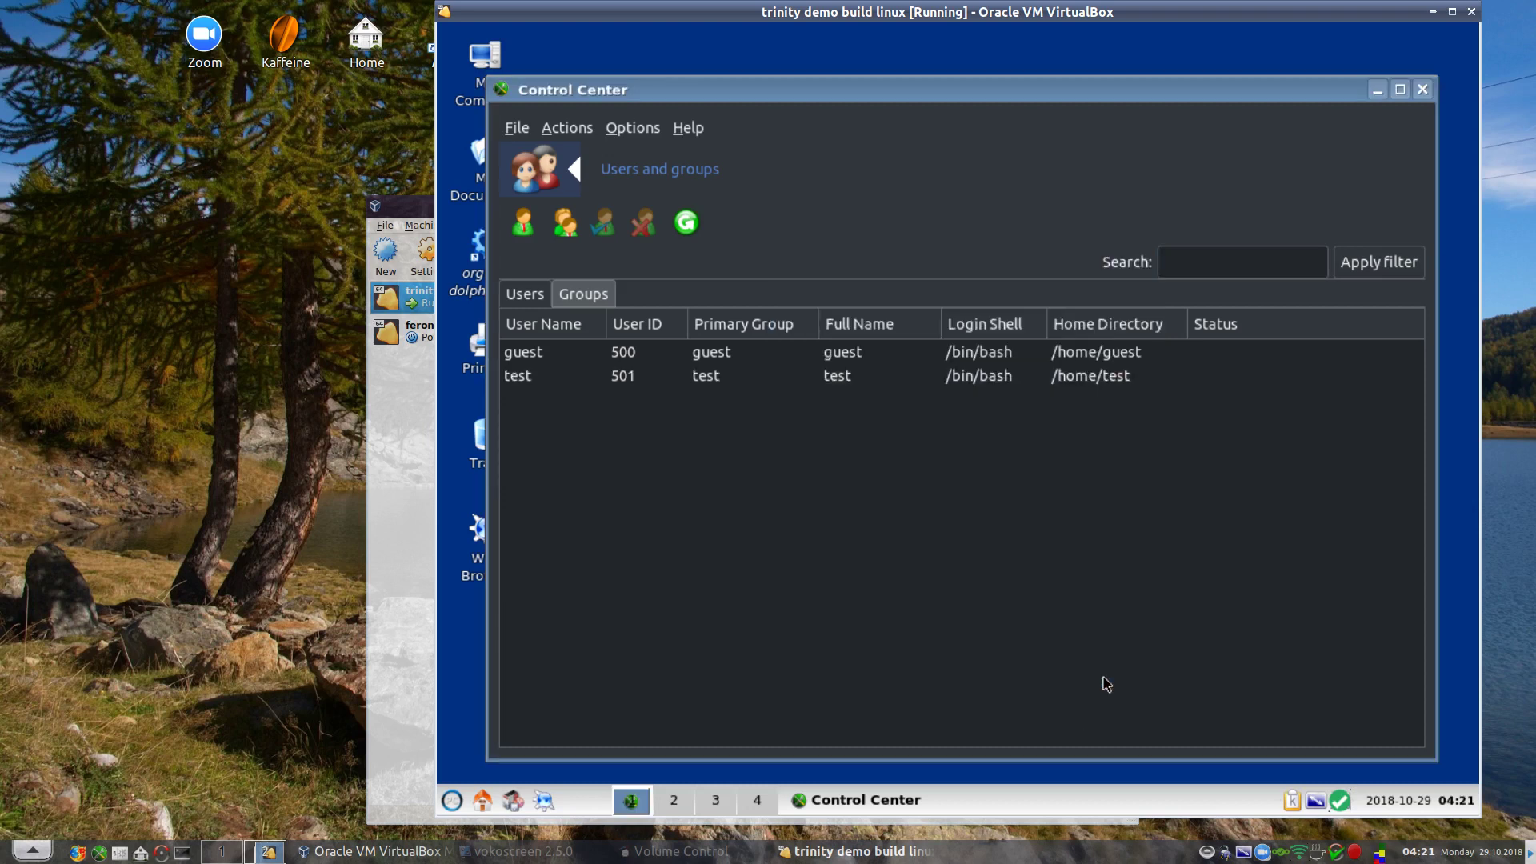
{"action": "left_click", "coordinate": [1423, 90]}
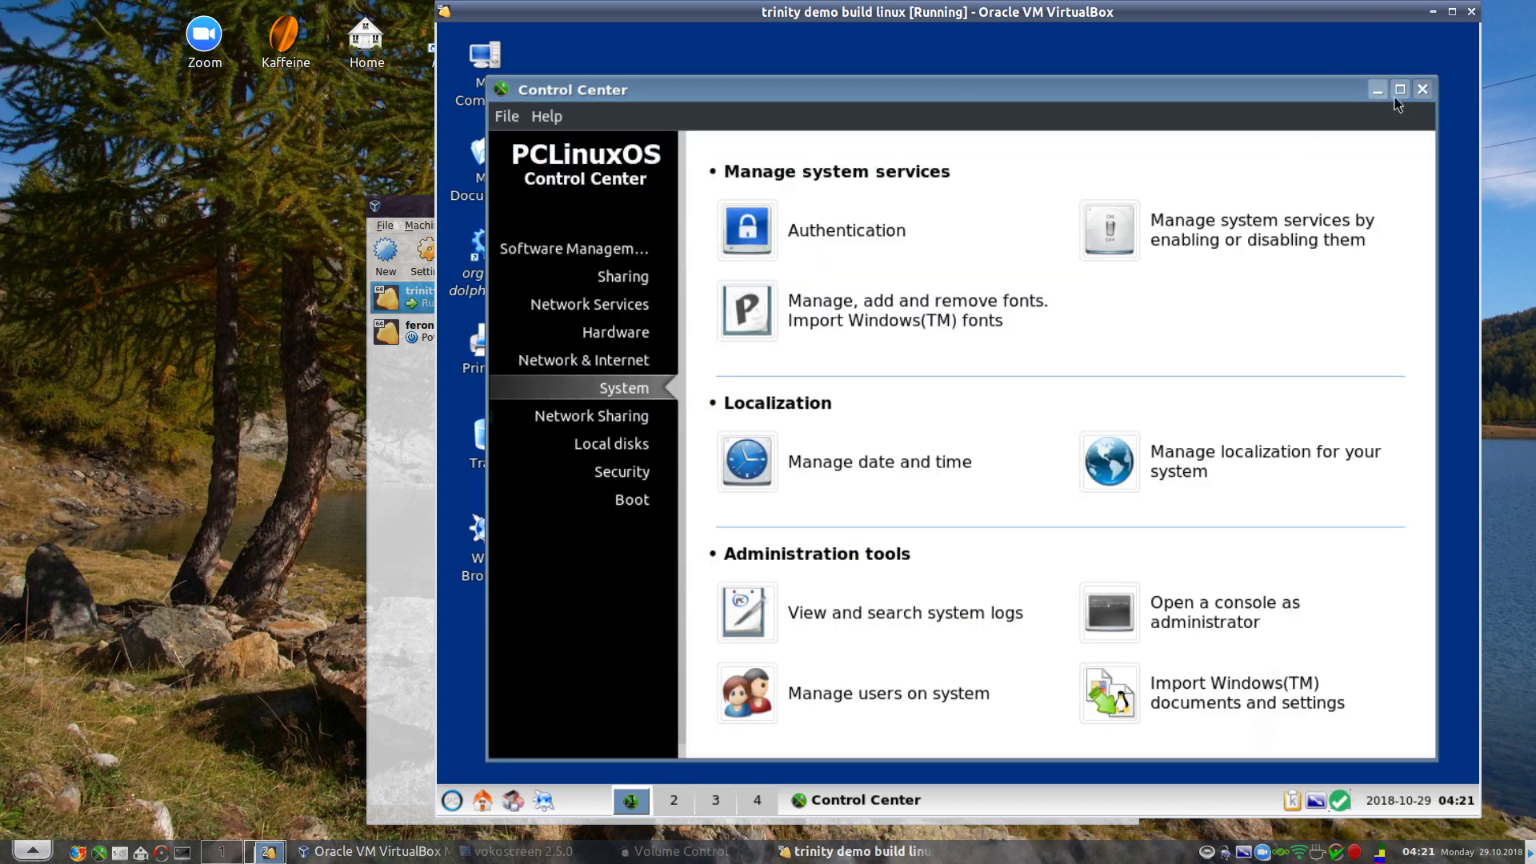
{"action": "left_click", "coordinate": [1422, 89]}
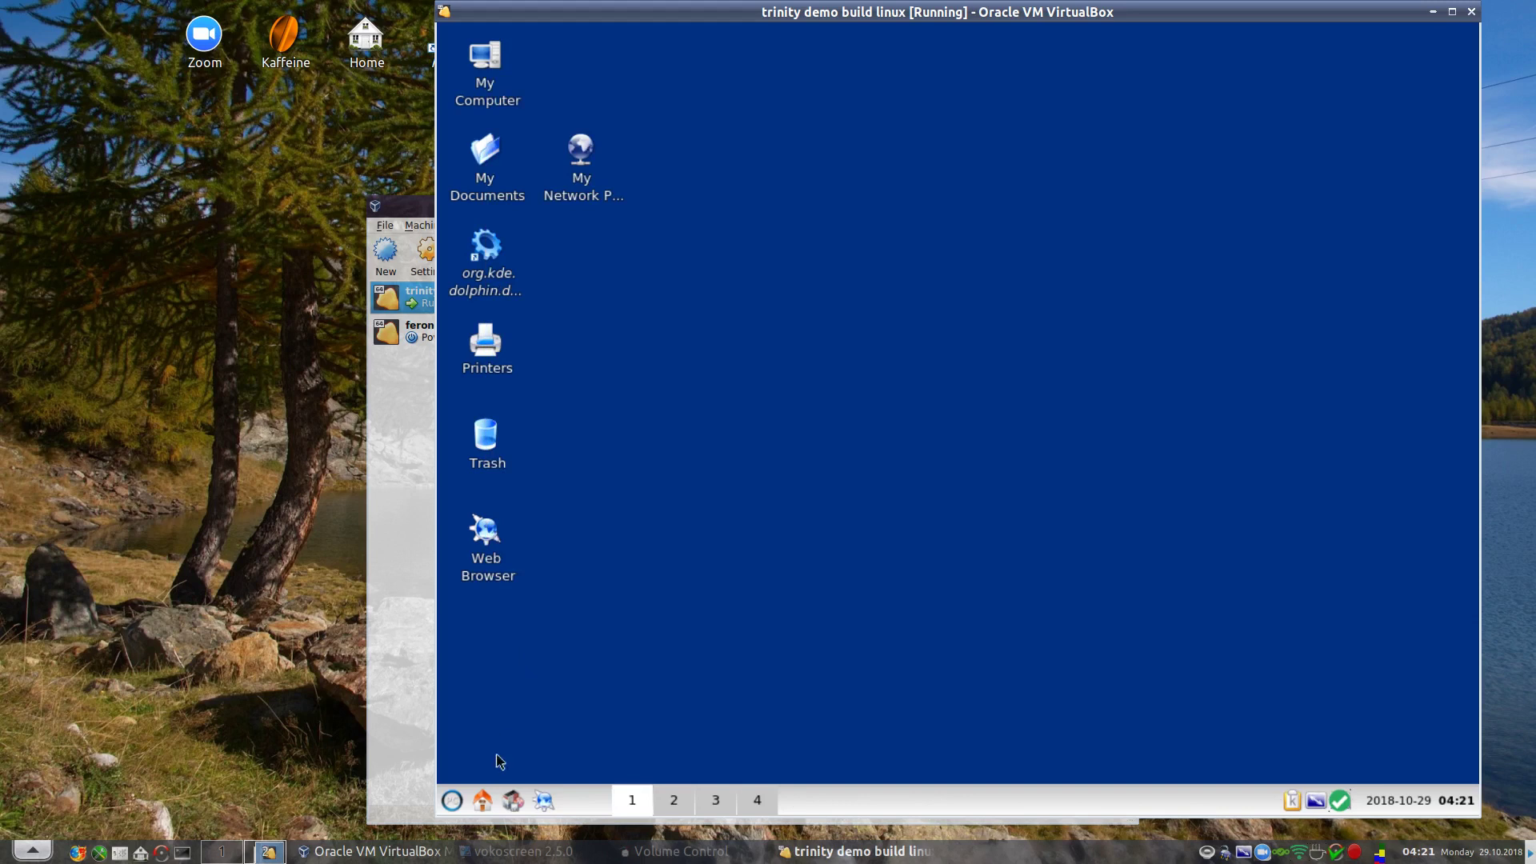
- Log out of the root session from the K menu's Log Out option
{"action": "left_click", "coordinate": [452, 800]}
{"action": "left_click", "coordinate": [452, 800]}
{"action": "left_click", "coordinate": [452, 801]}
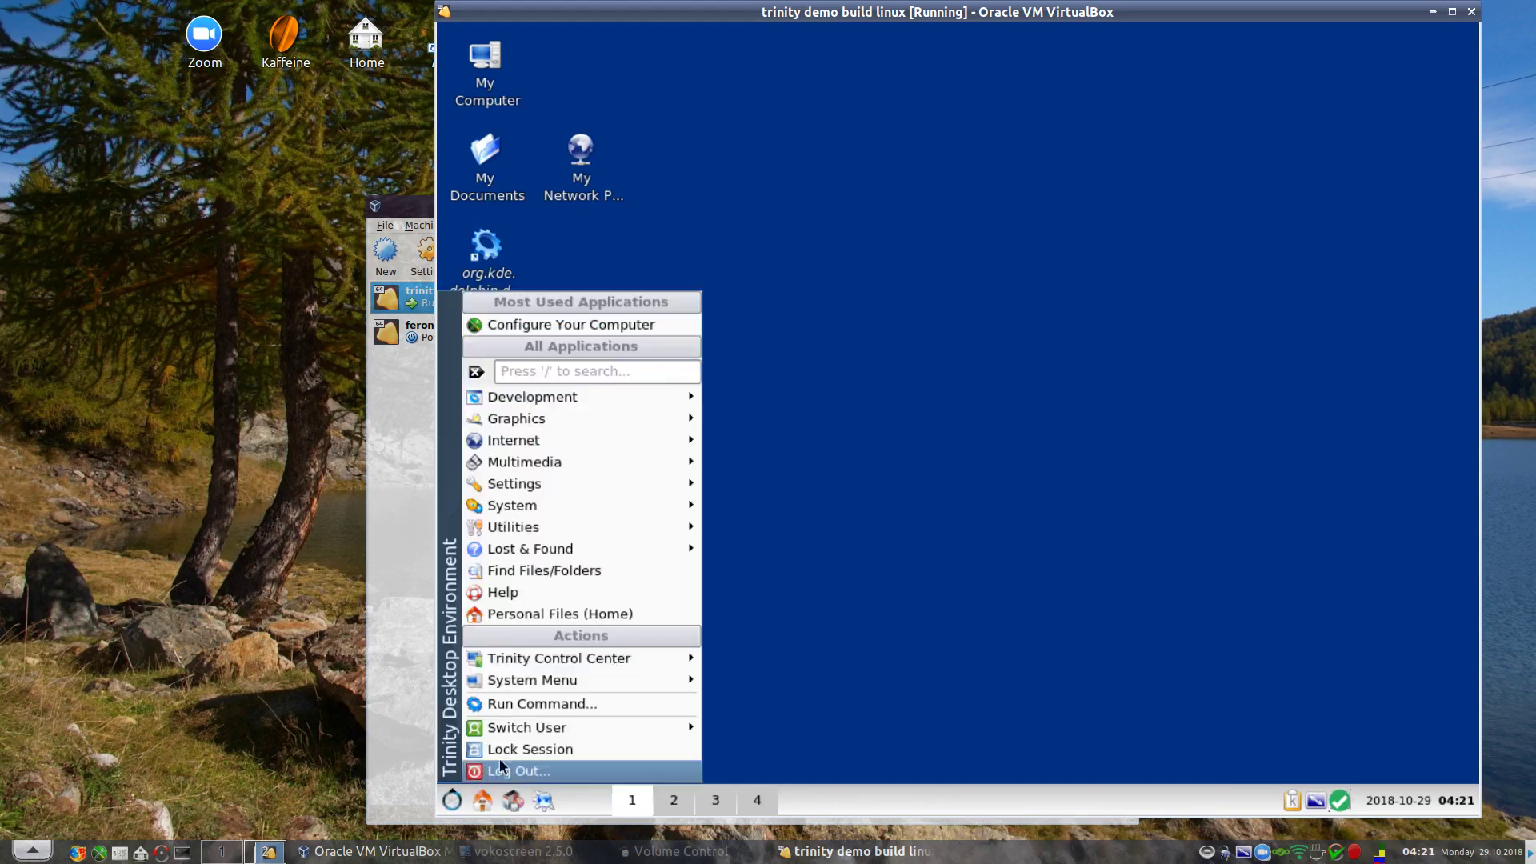
{"action": "mouse_move", "coordinate": [512, 505]}
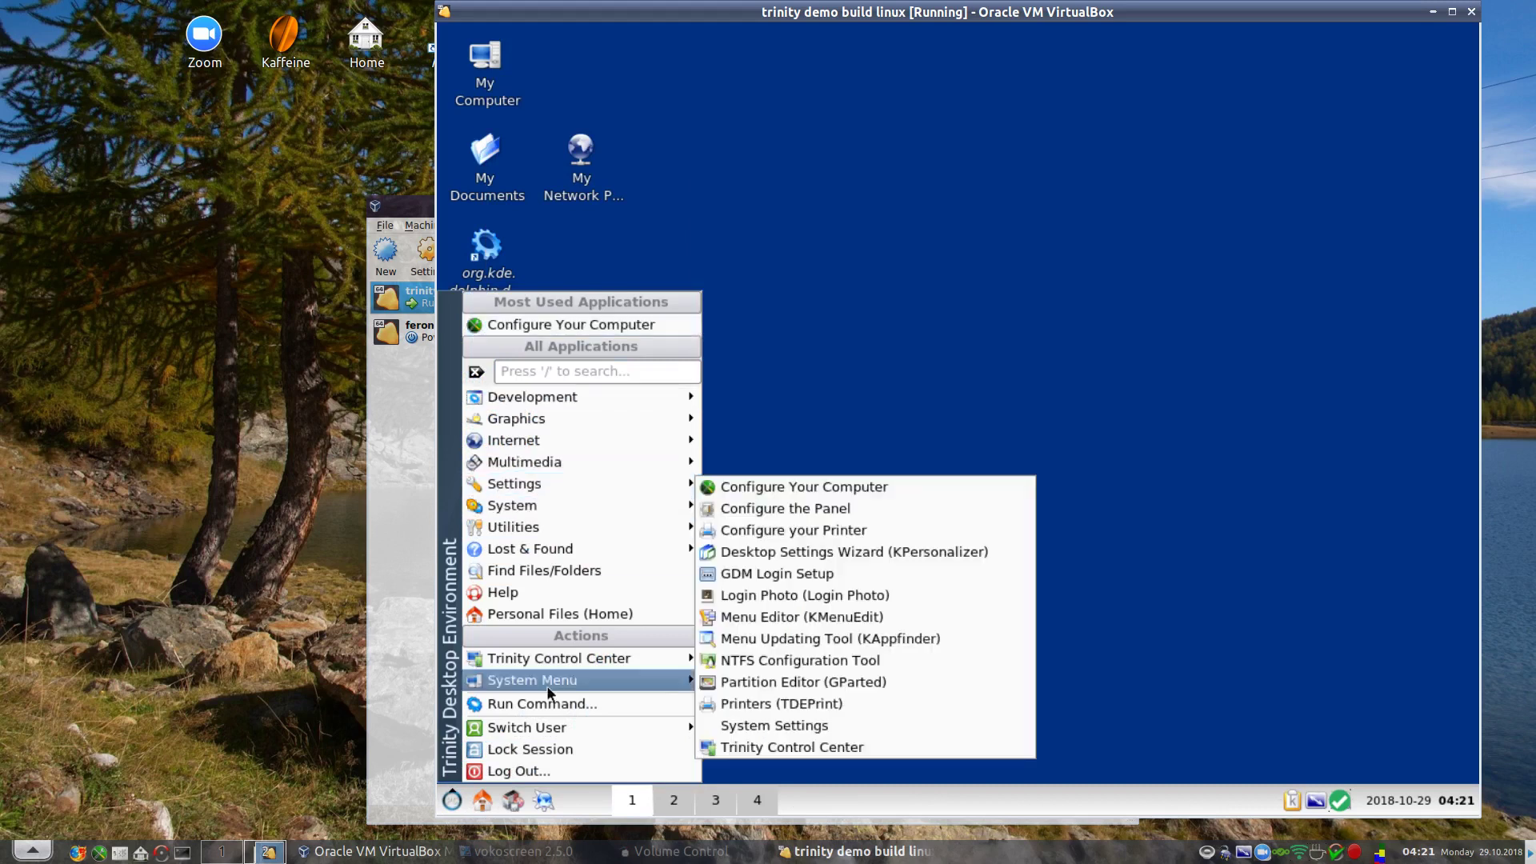
{"action": "left_click", "coordinate": [520, 772]}
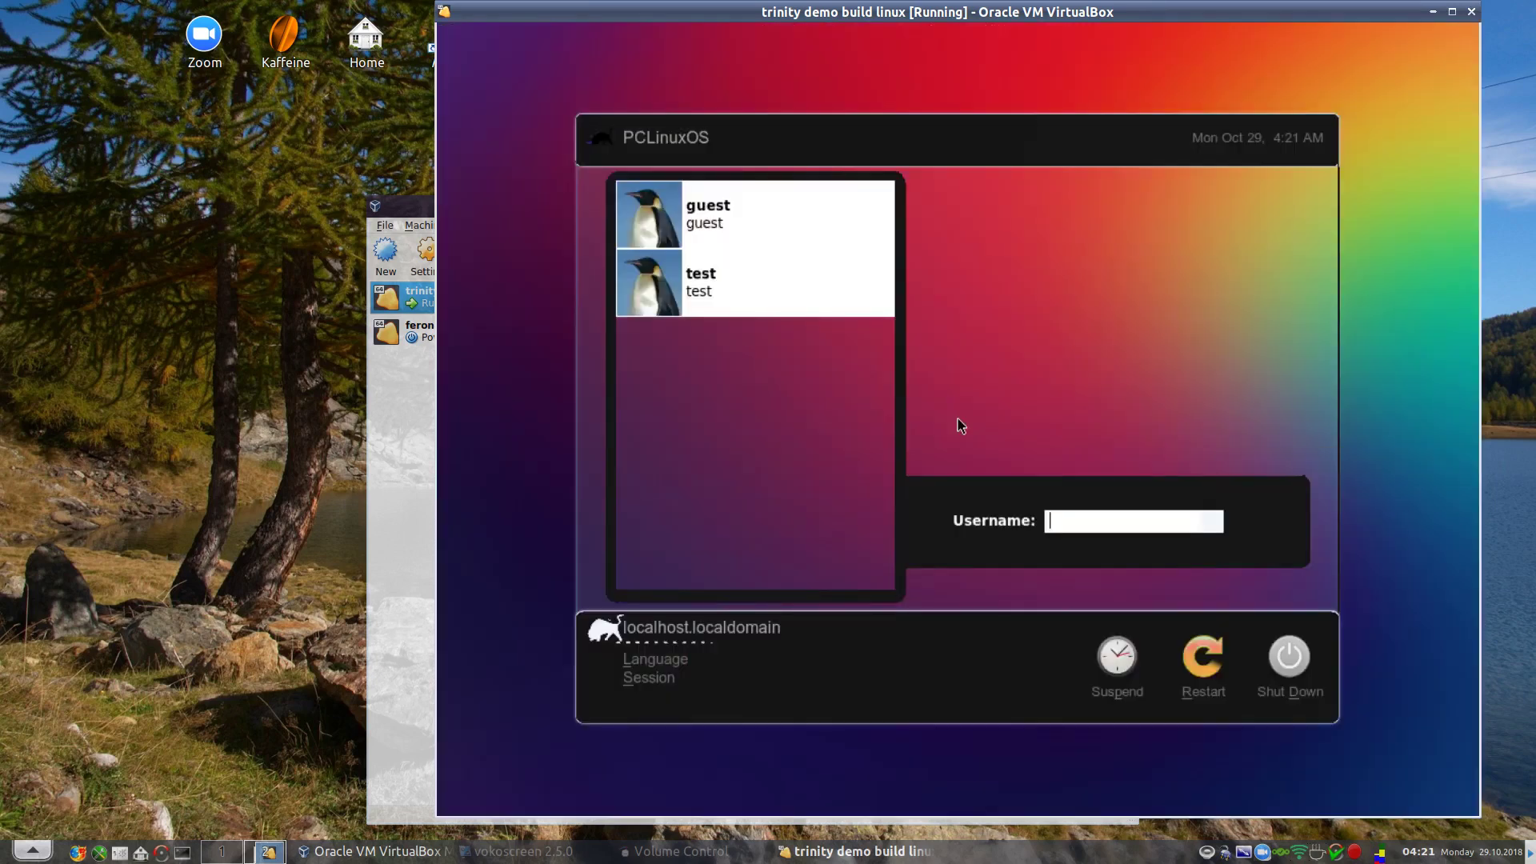
- Sign in as 'test' with its password, choosing the TDE session
{"action": "left_click", "coordinate": [790, 285]}
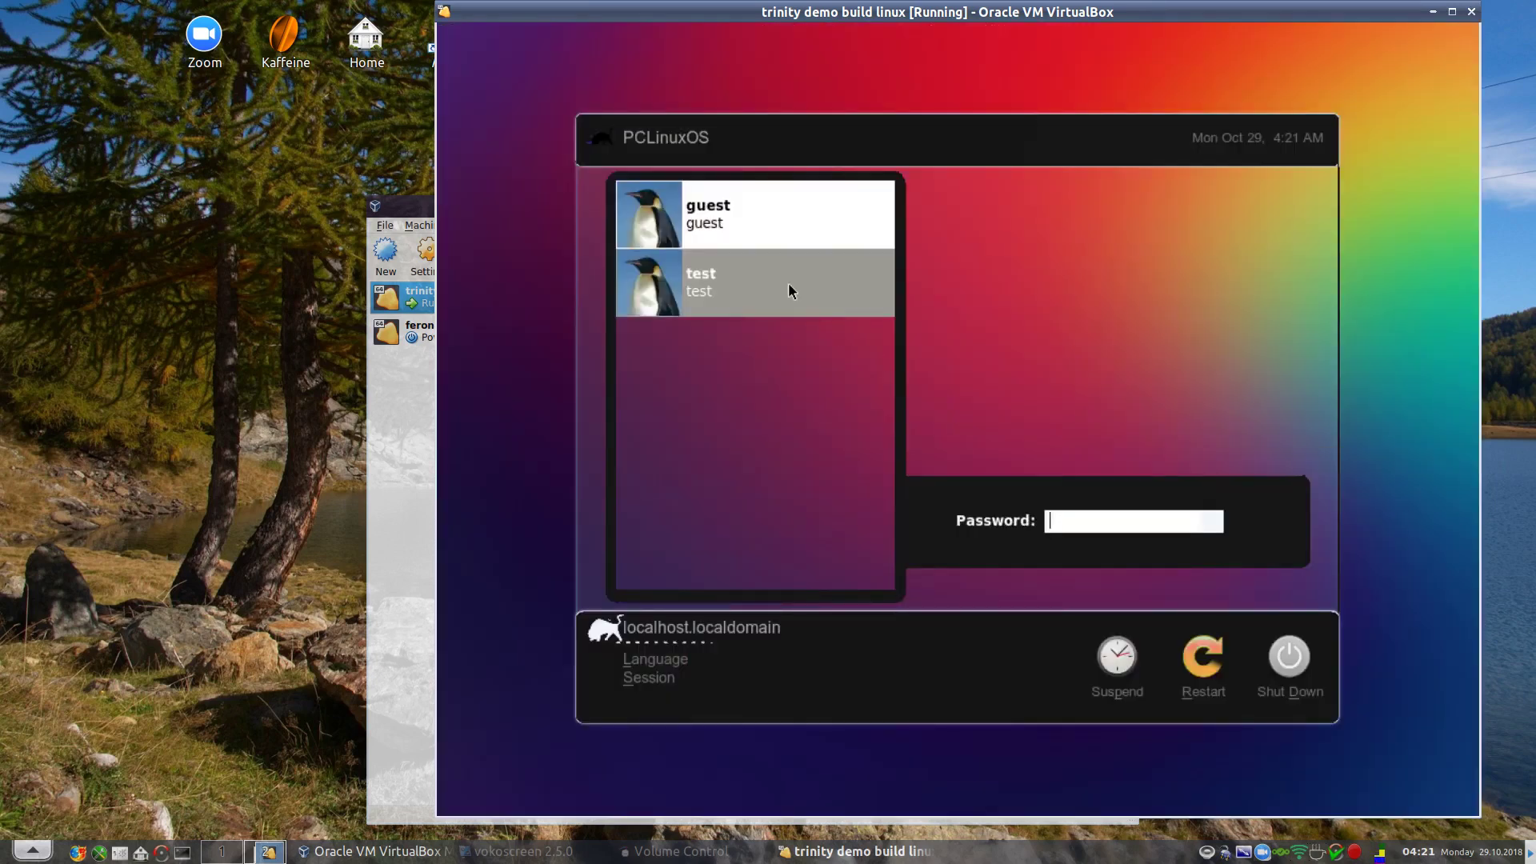
{"action": "left_click", "coordinate": [671, 680]}
{"action": "left_click", "coordinate": [895, 438]}
{"action": "left_click", "coordinate": [972, 476]}
{"action": "key", "text": "Return"}
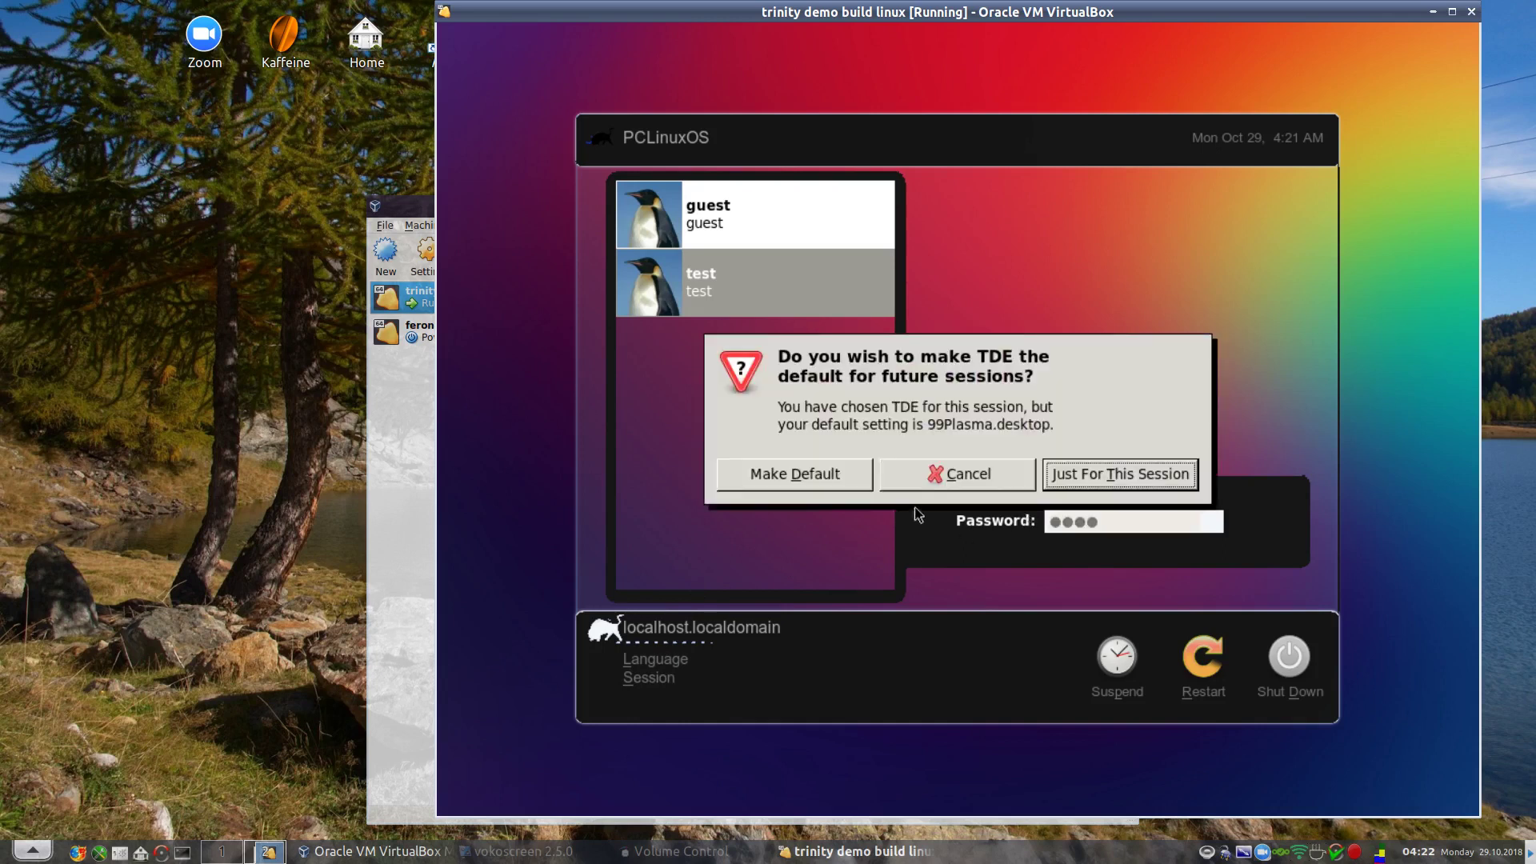
- Make TDE the default, skip KPersonalizer, and close the tip of the day and Help Center
{"action": "left_click", "coordinate": [777, 475]}
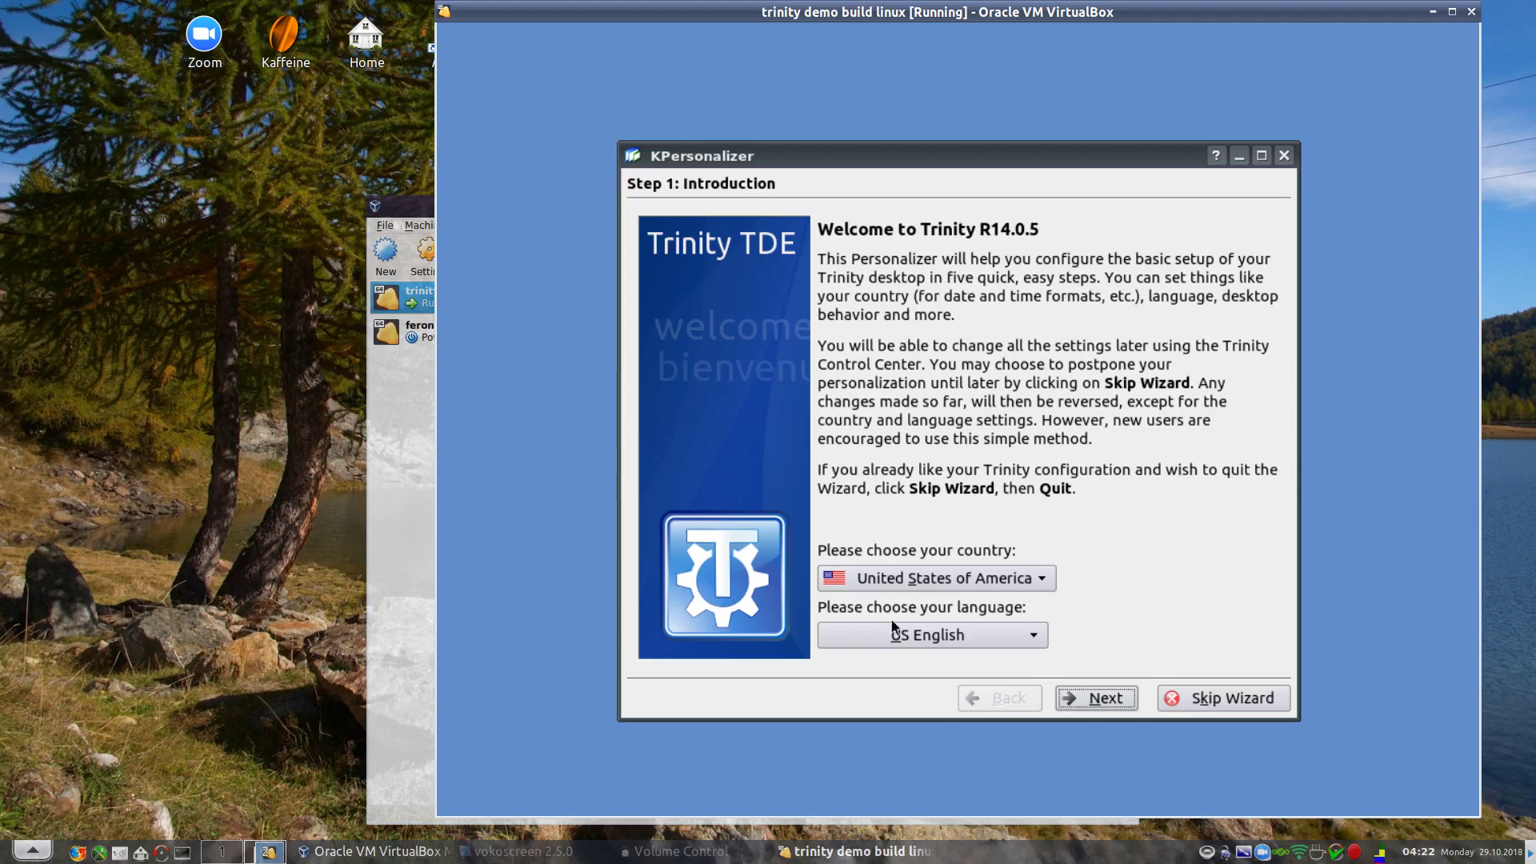
{"action": "left_click", "coordinate": [1222, 699]}
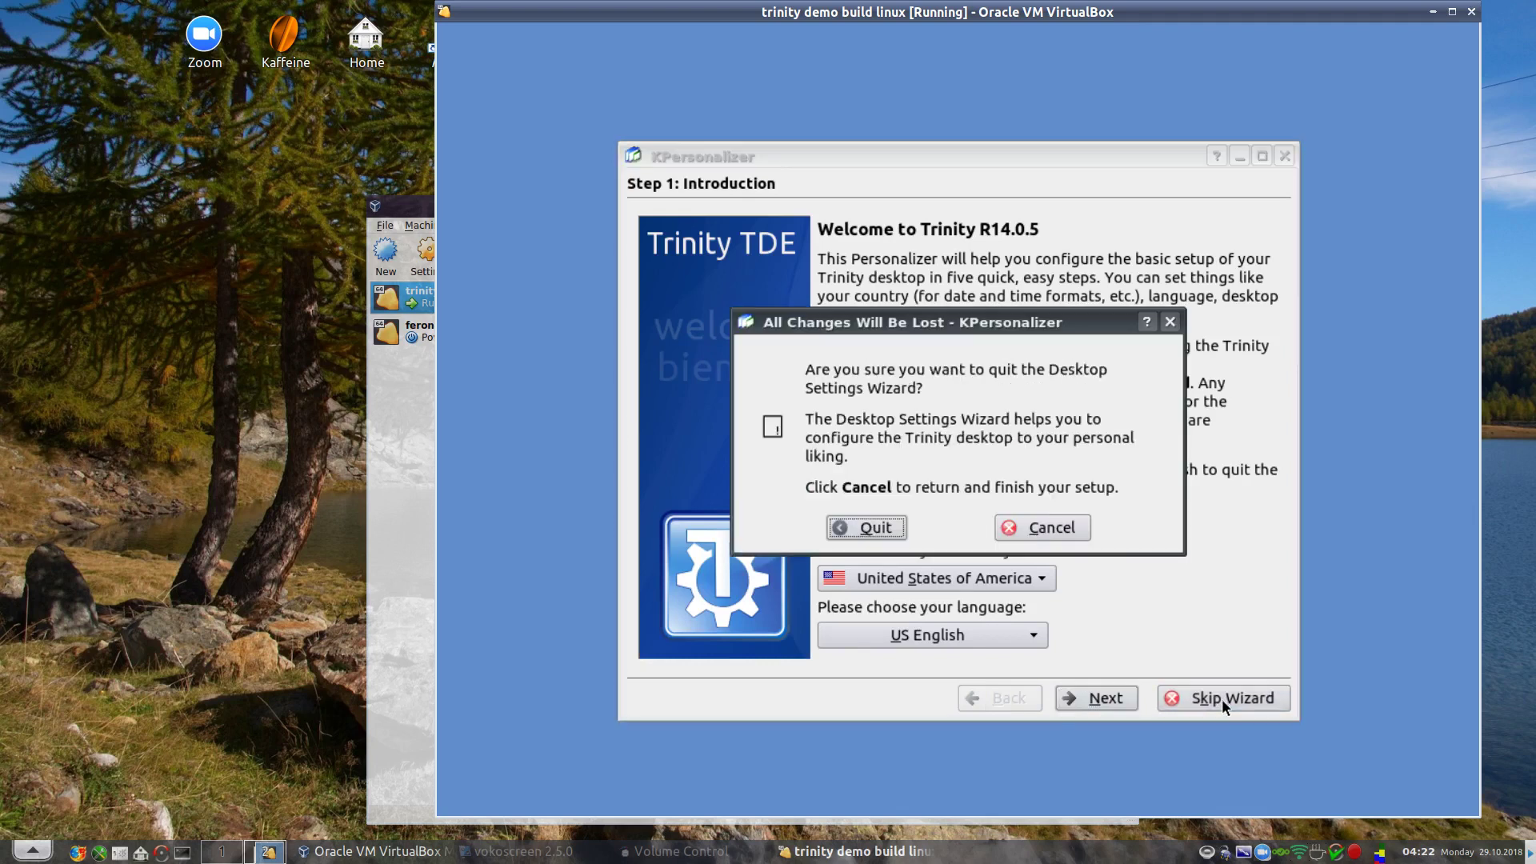
{"action": "left_click", "coordinate": [850, 533]}
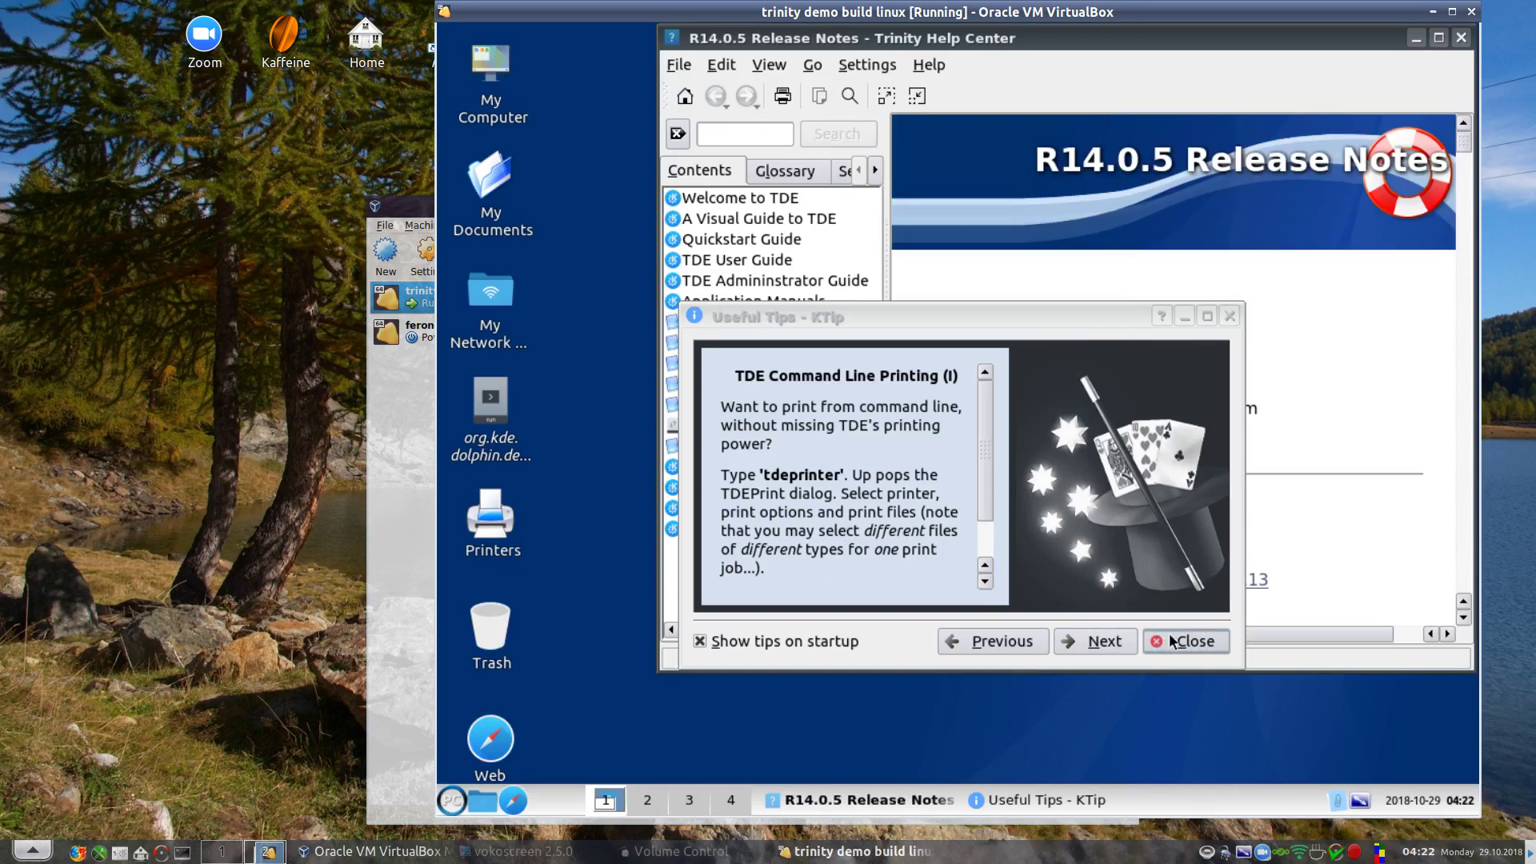
{"action": "left_click", "coordinate": [1169, 632]}
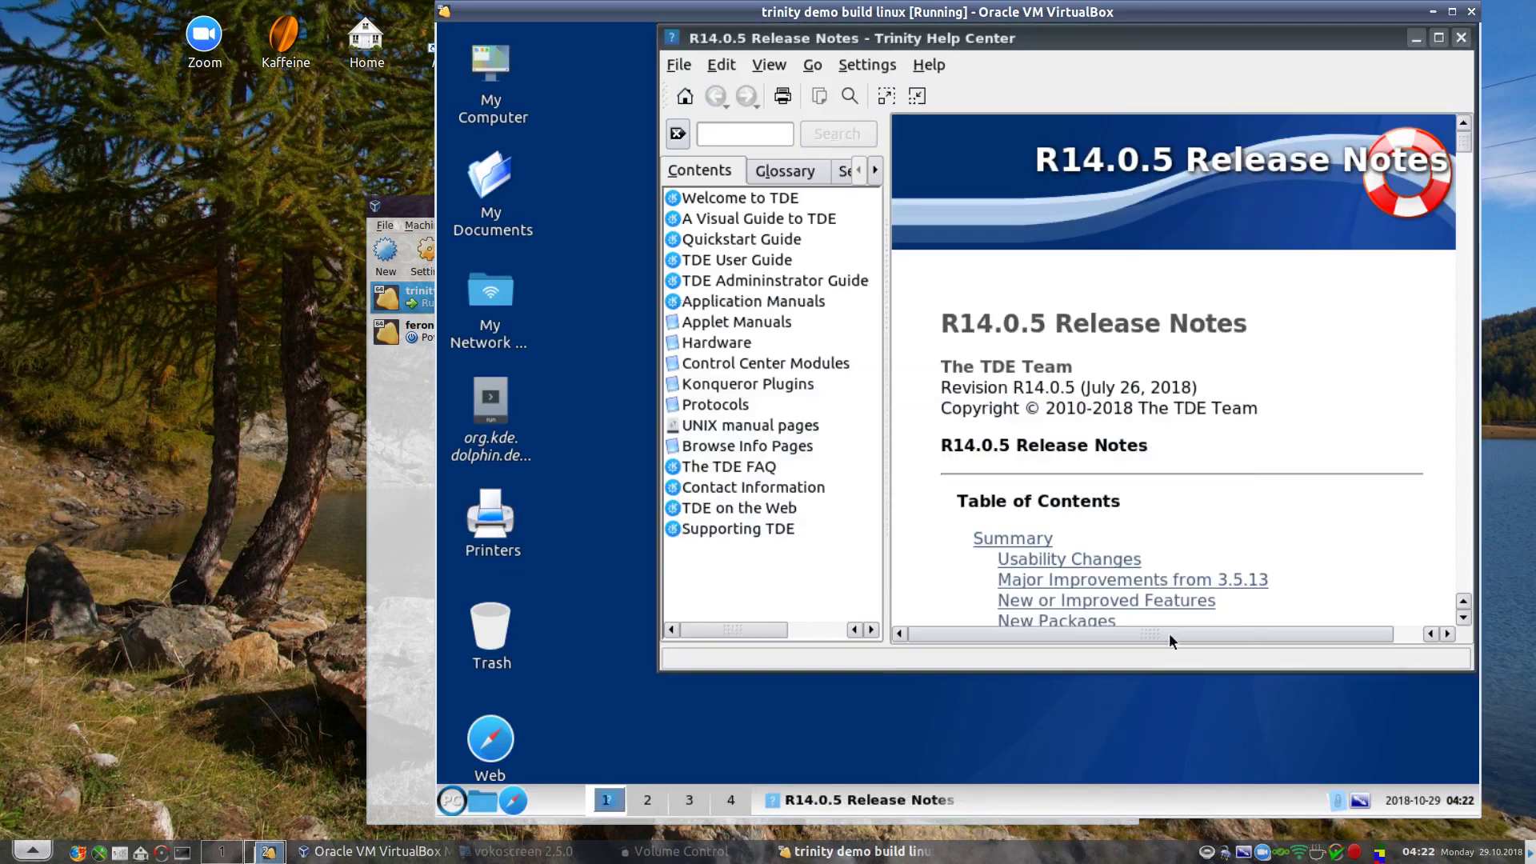
{"action": "left_click", "coordinate": [1461, 38]}
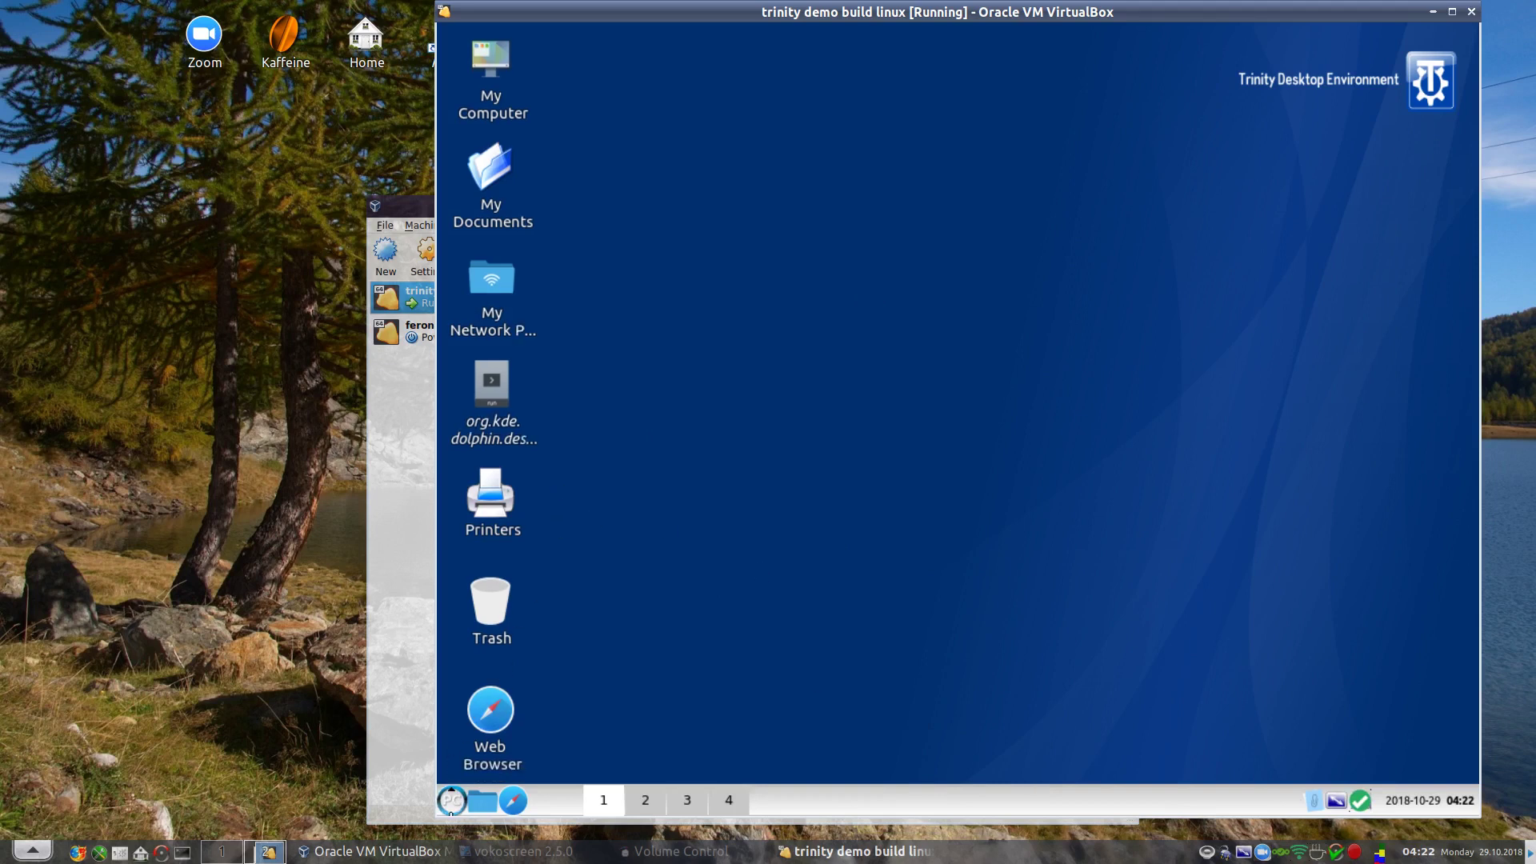
- Open System Settings from K menu > Settings, widen its window, and show Monitor & Display
{"action": "left_click", "coordinate": [452, 801]}
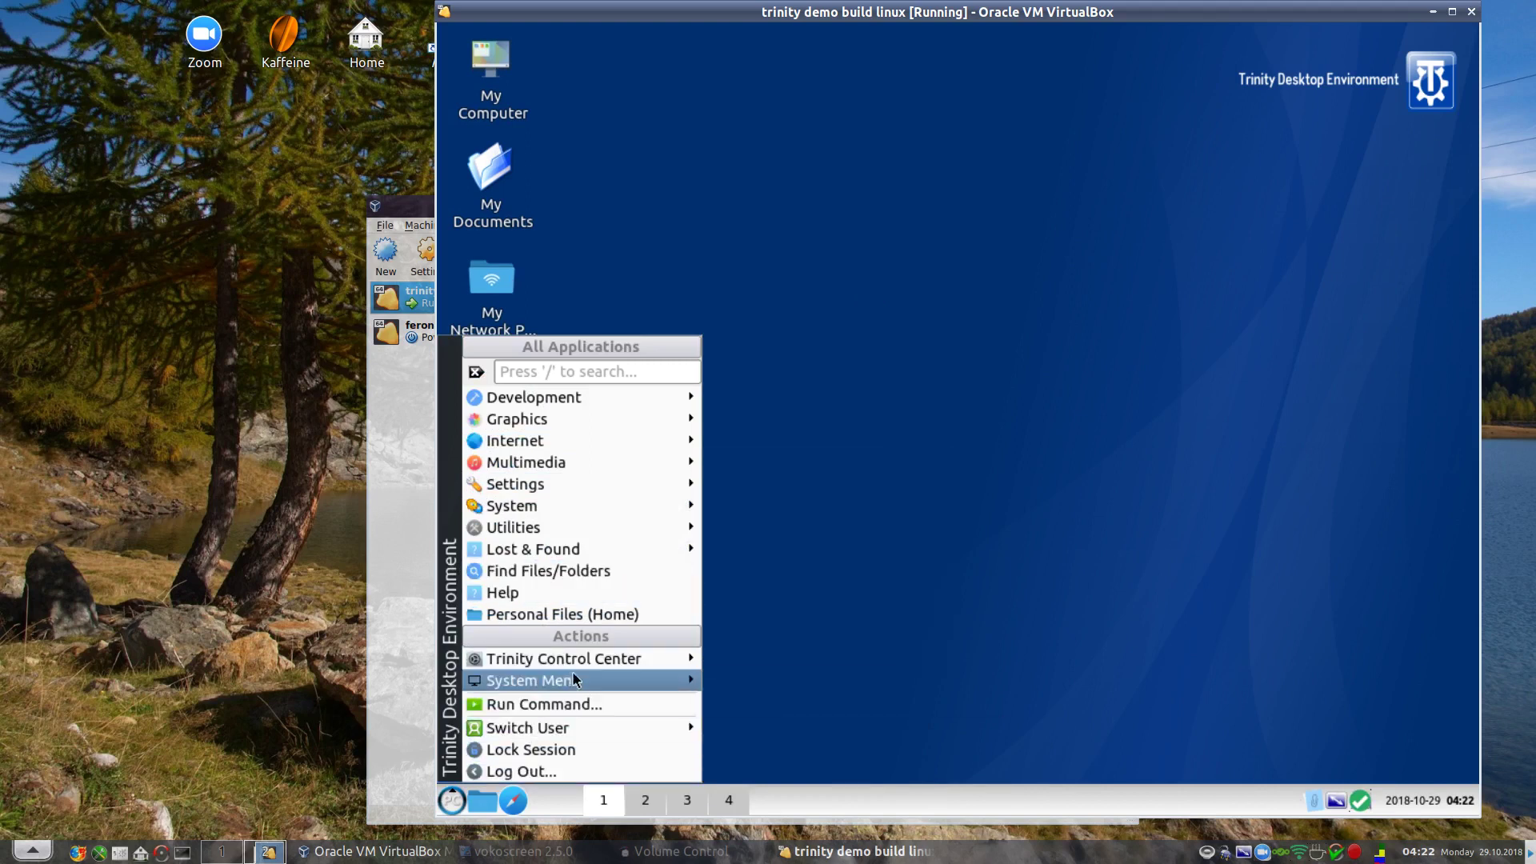
{"action": "mouse_move", "coordinate": [563, 657]}
{"action": "mouse_move", "coordinate": [808, 618]}
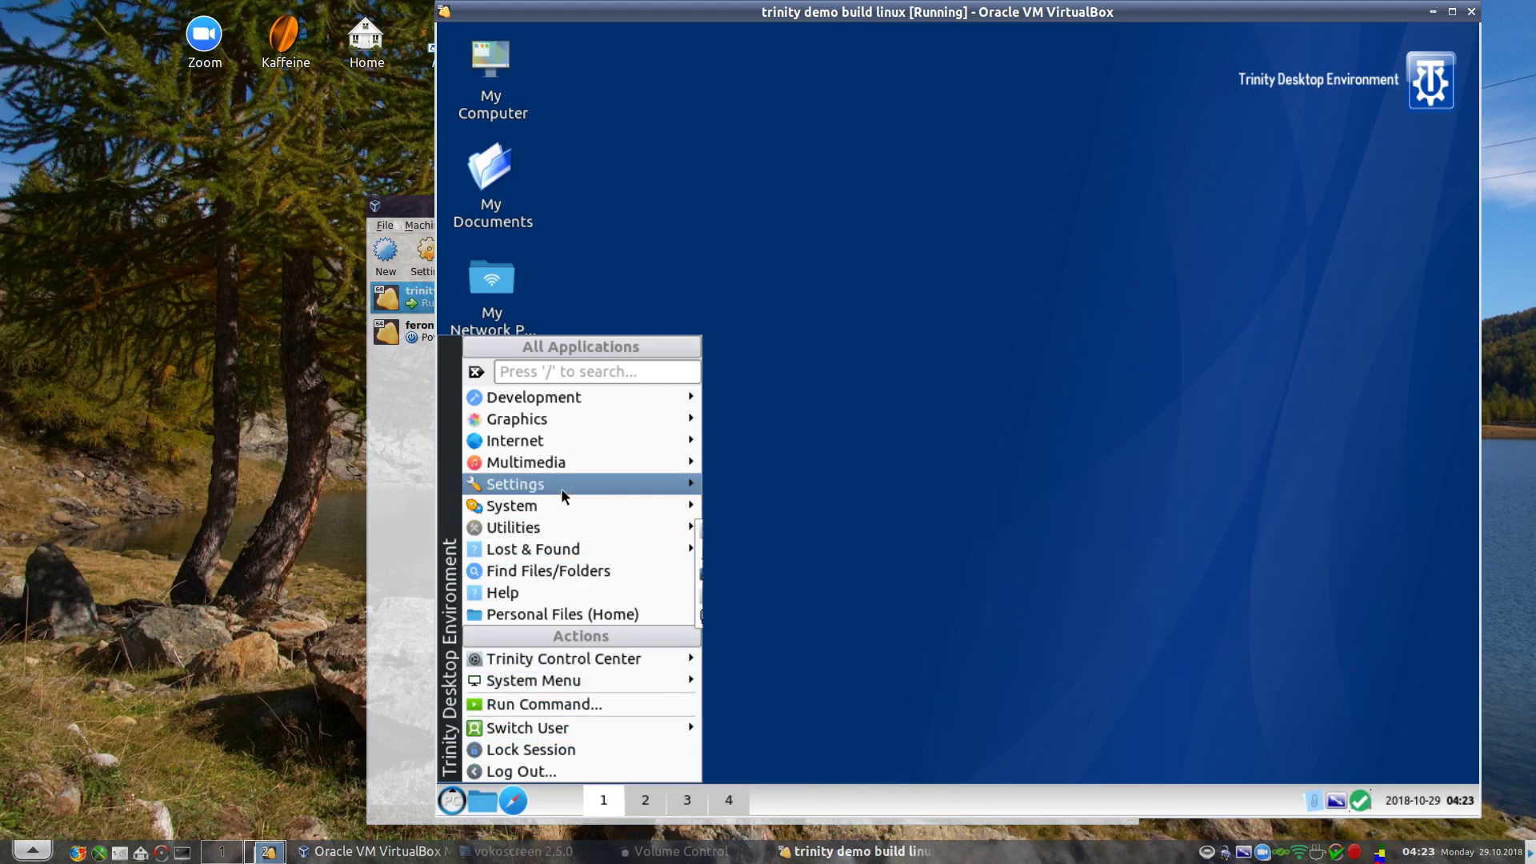
{"action": "mouse_move", "coordinate": [560, 488]}
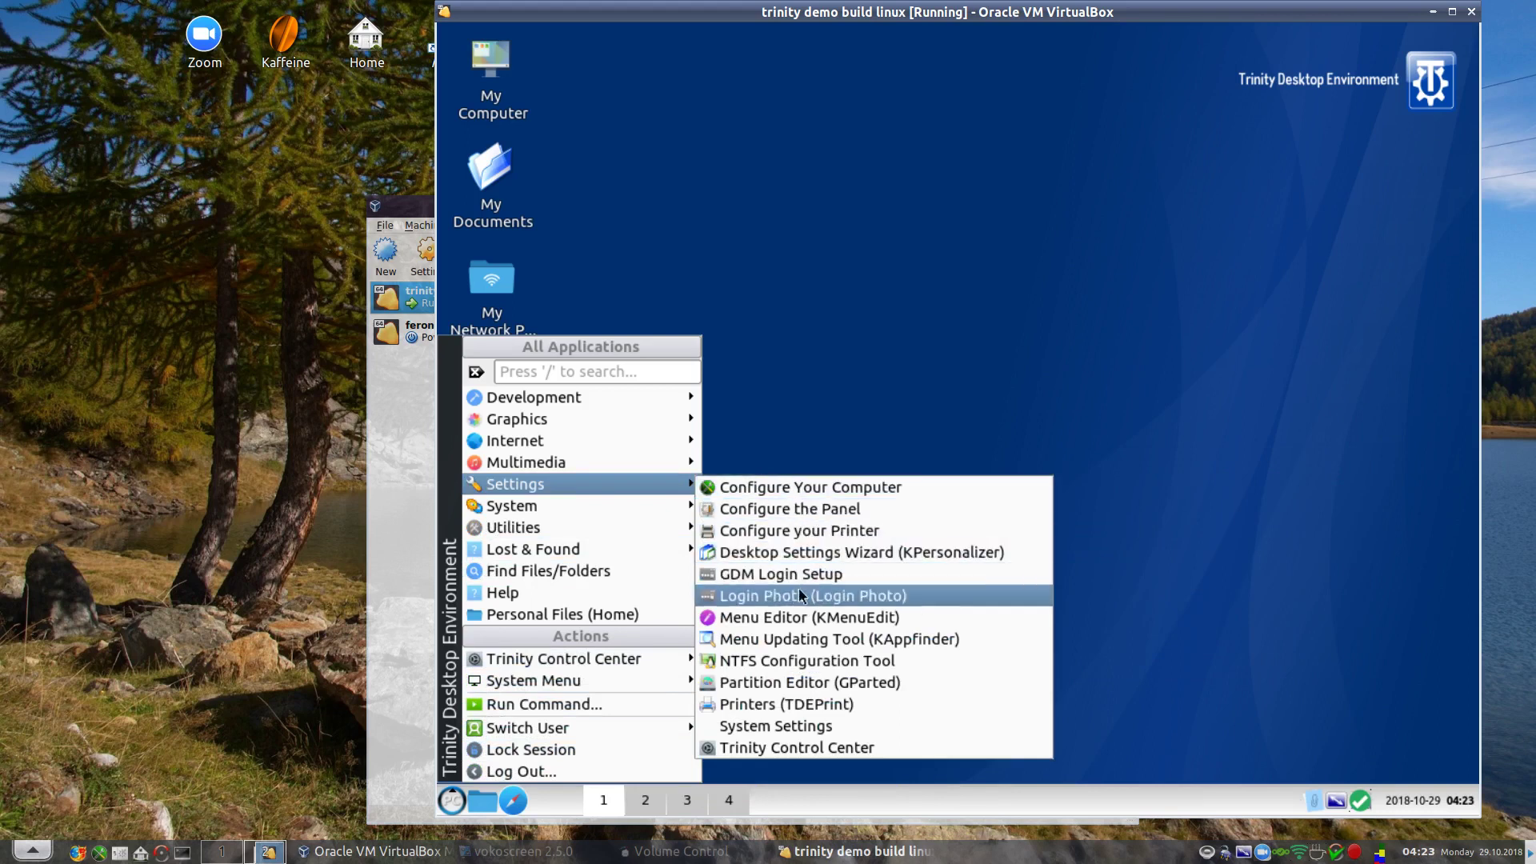
{"action": "left_click", "coordinate": [804, 734]}
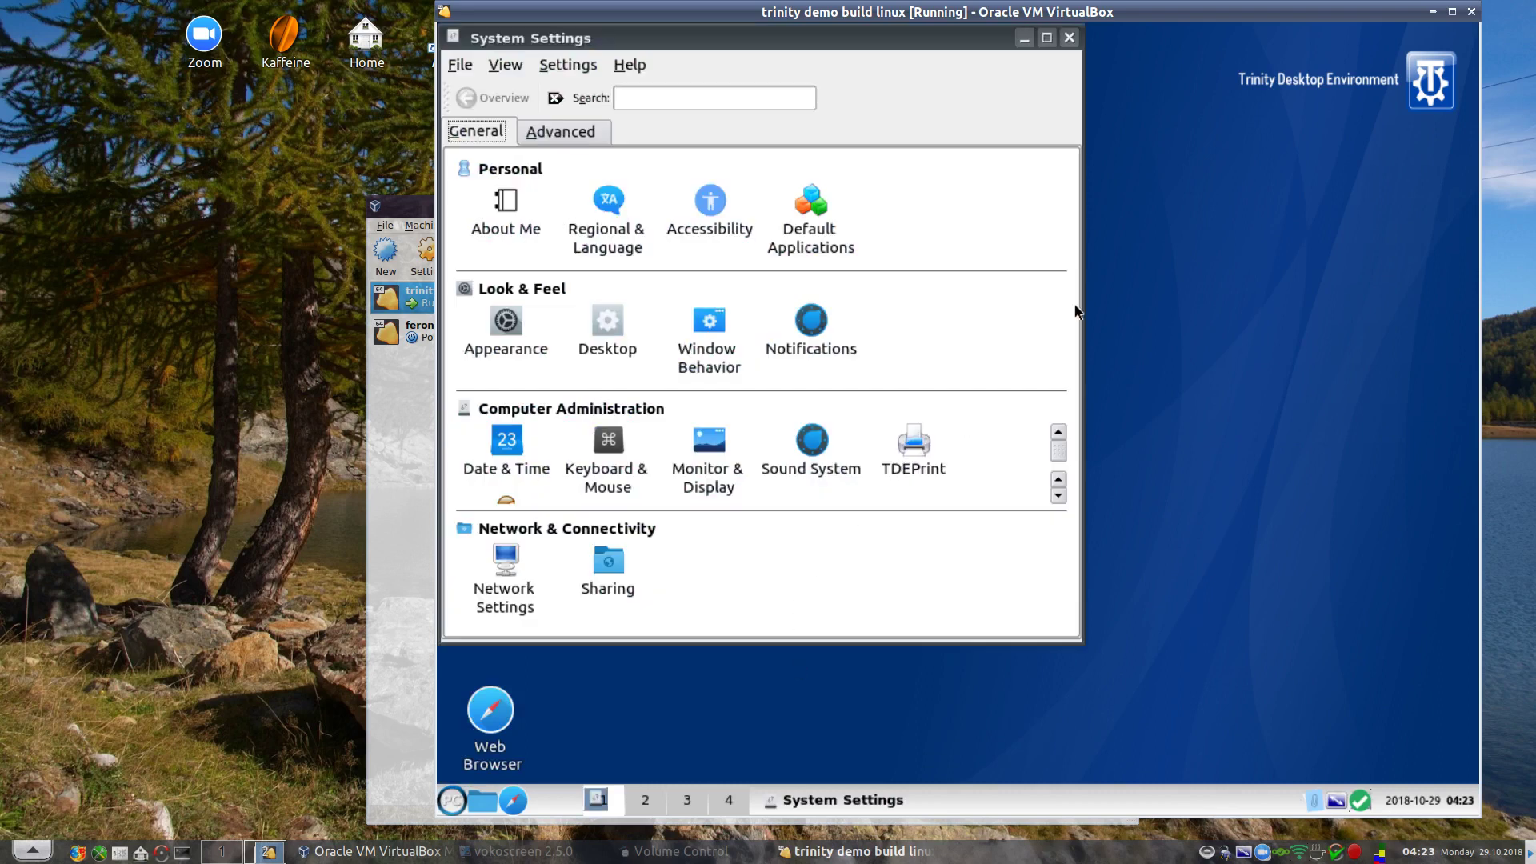
{"action": "left_click_drag", "start_coordinate": [1084, 293], "coordinate": [1313, 251]}
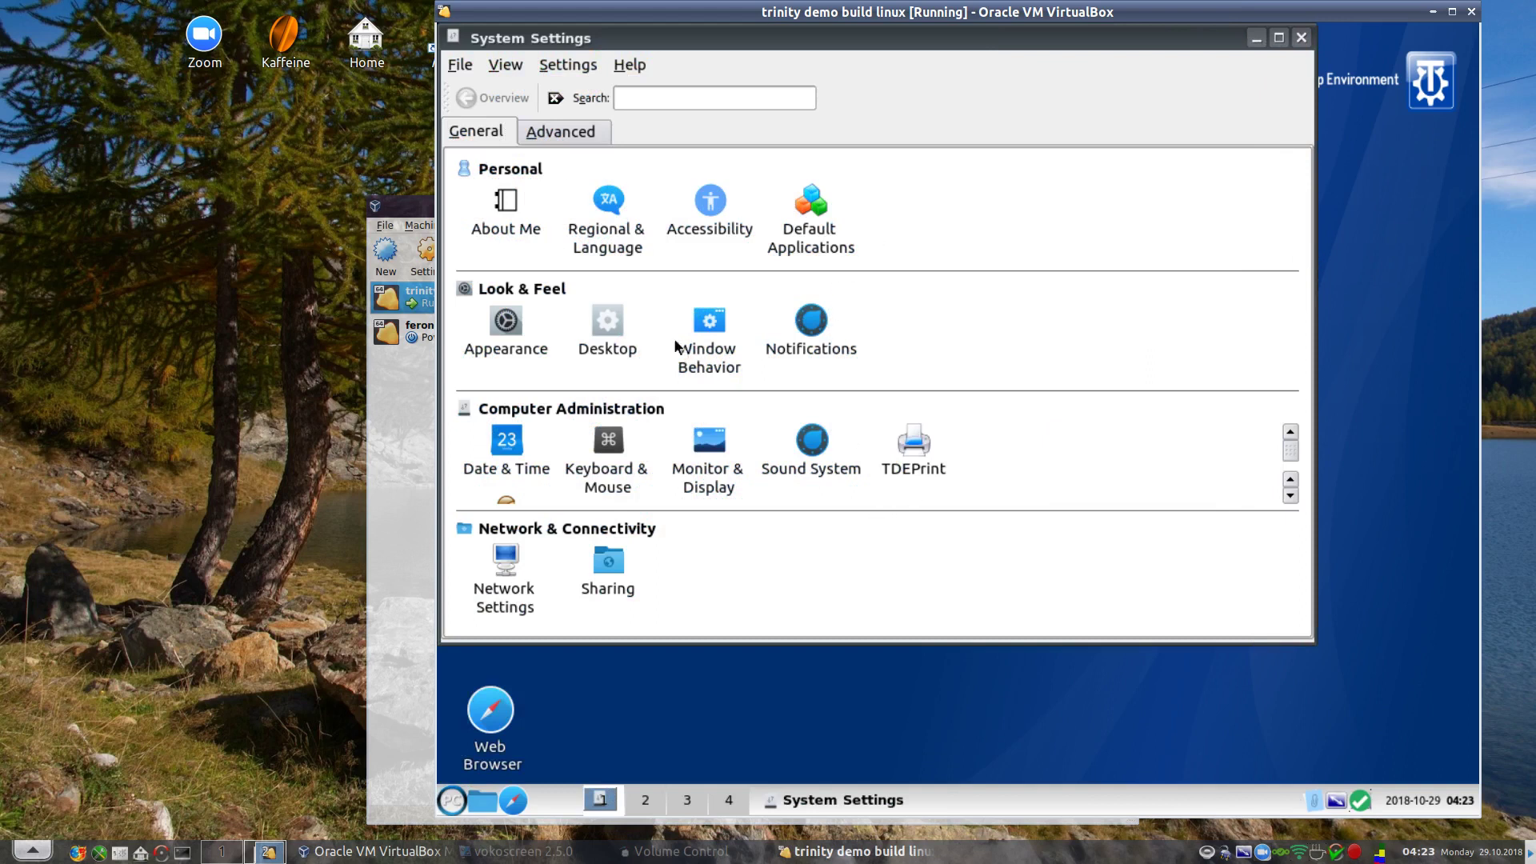
{"action": "left_click", "coordinate": [707, 468]}
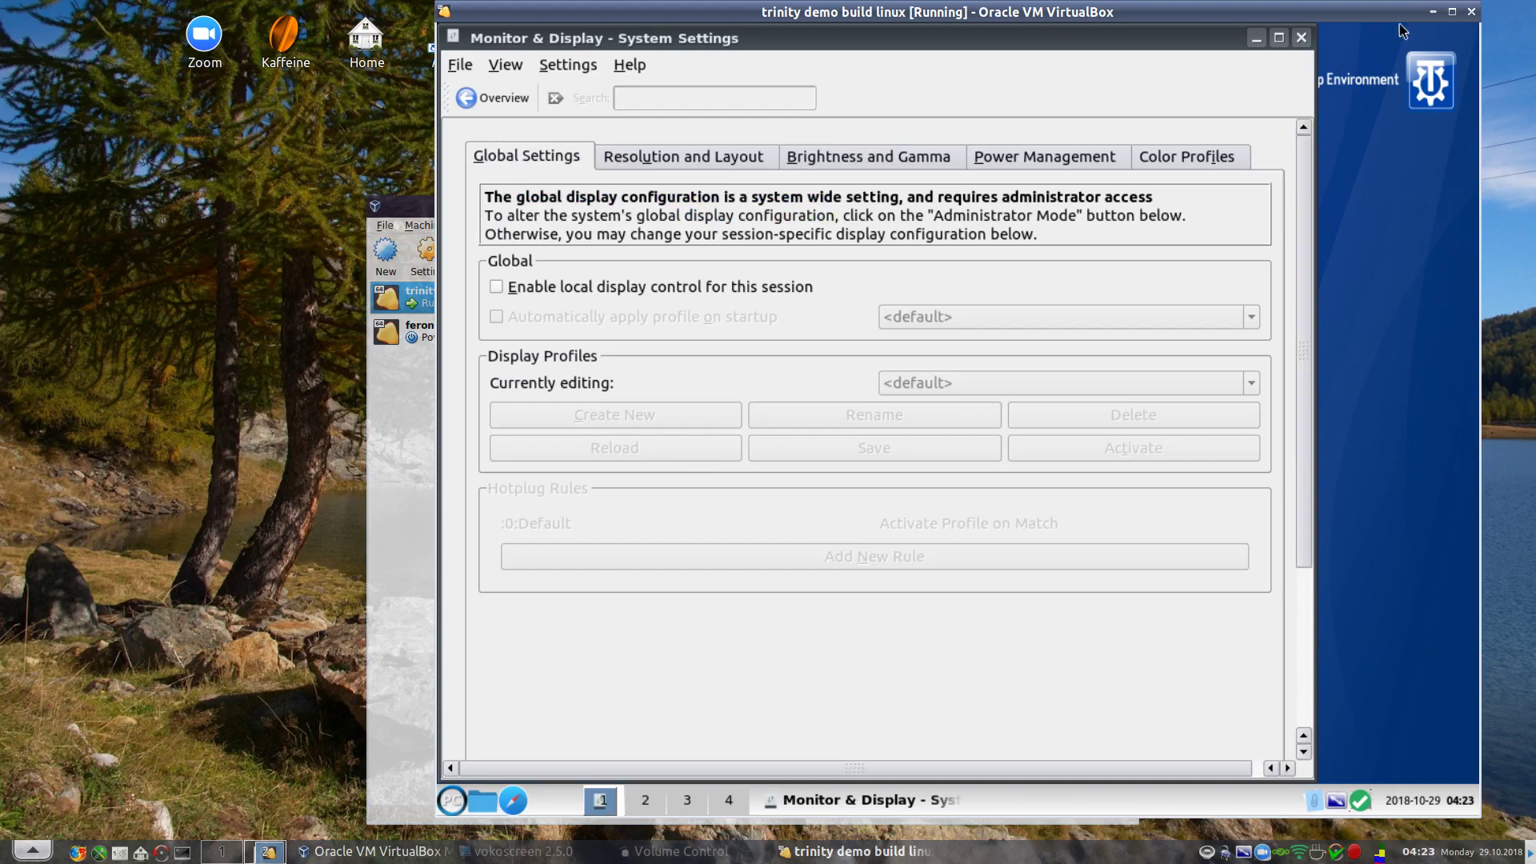
- Close the Monitor & Display System Settings window to leave the Trinity desktop clear, then right-click the panel
{"action": "left_click", "coordinate": [1301, 38]}
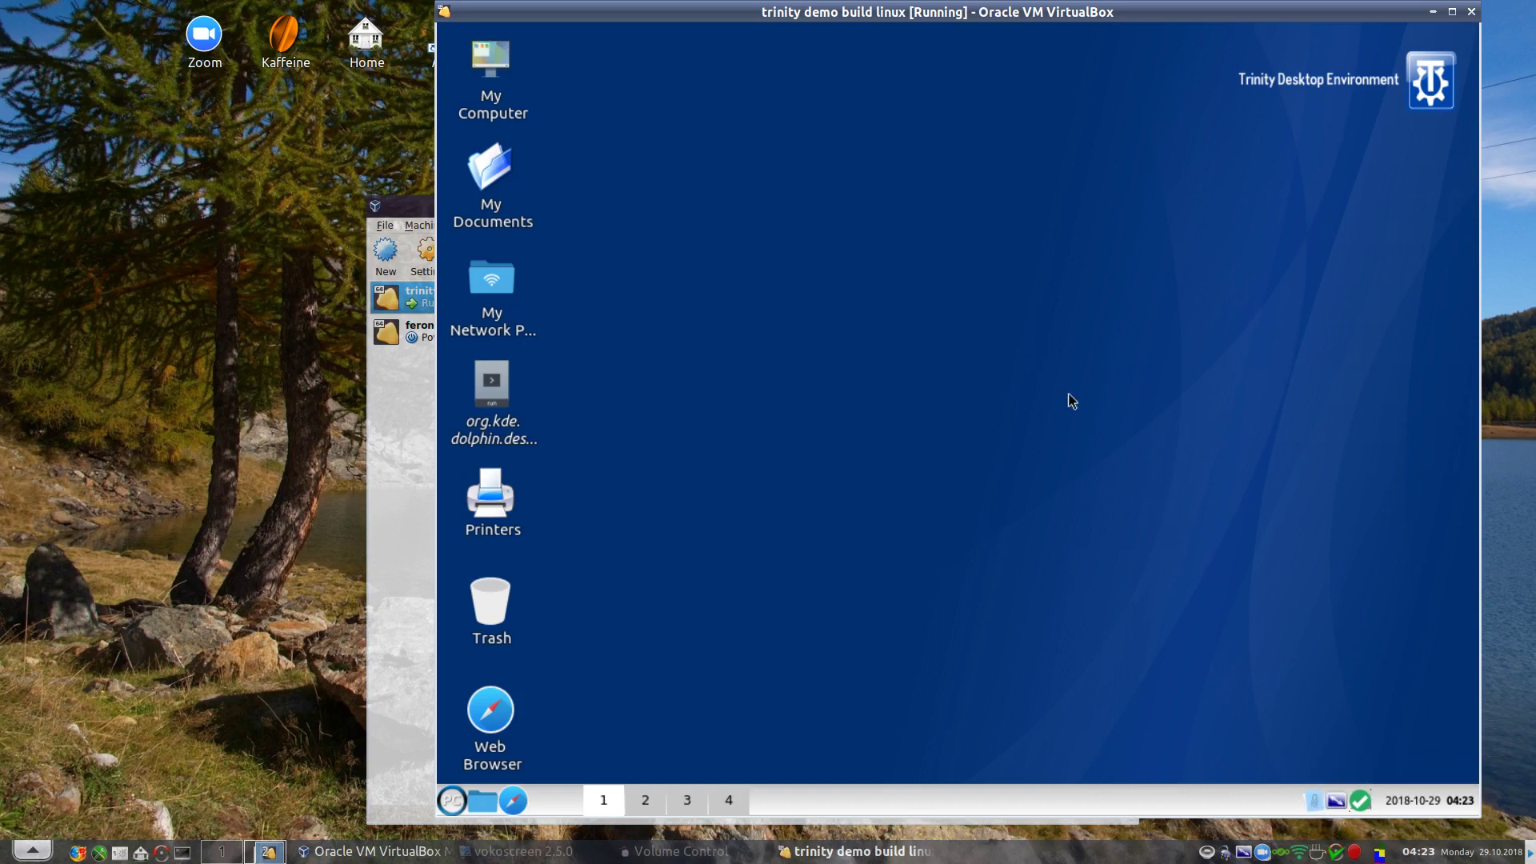
{"action": "right_click", "coordinate": [1355, 855]}
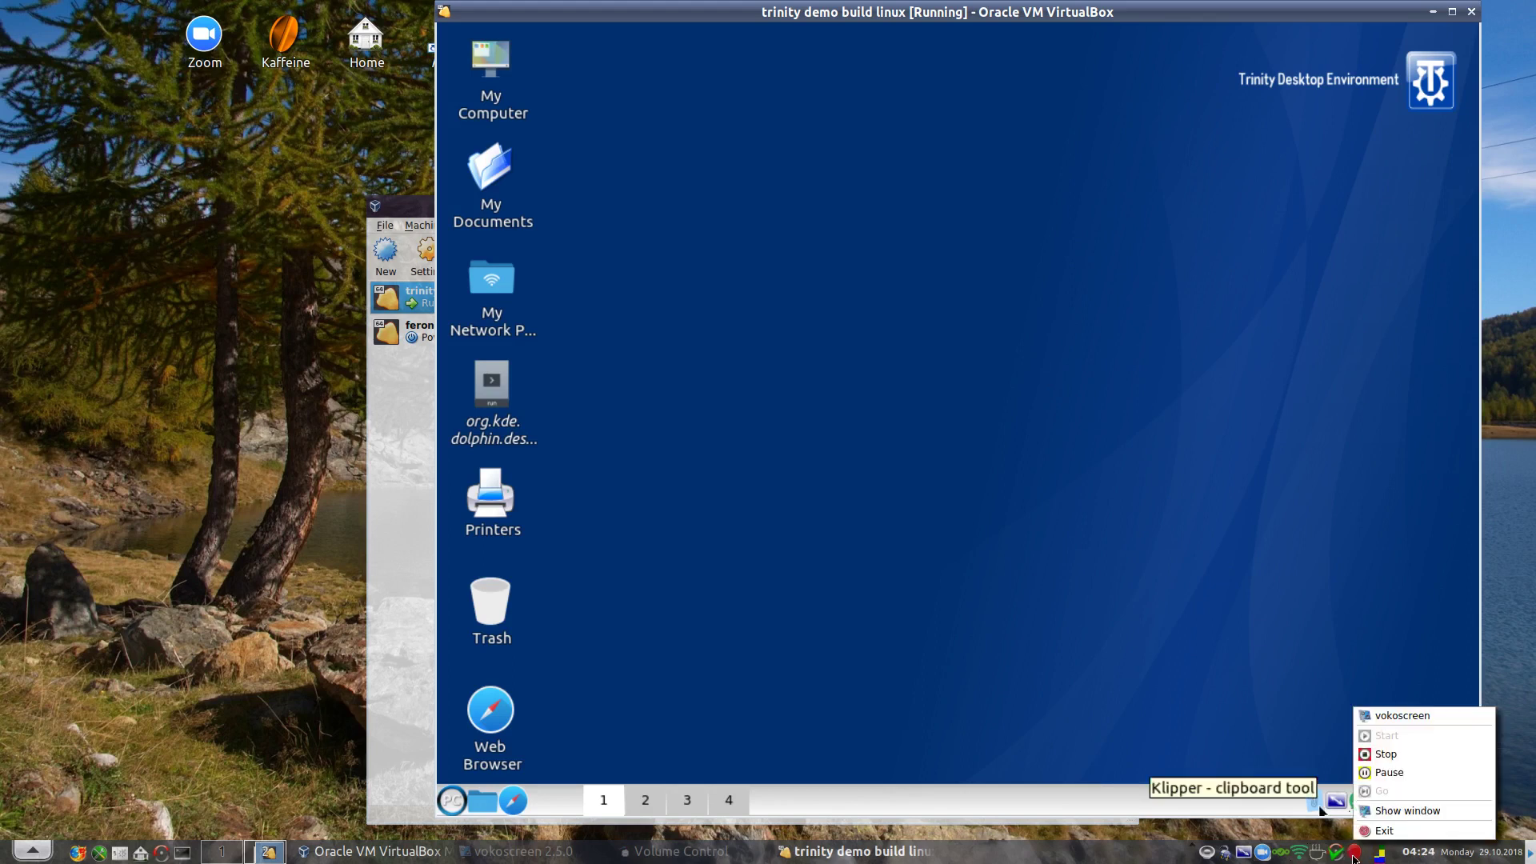